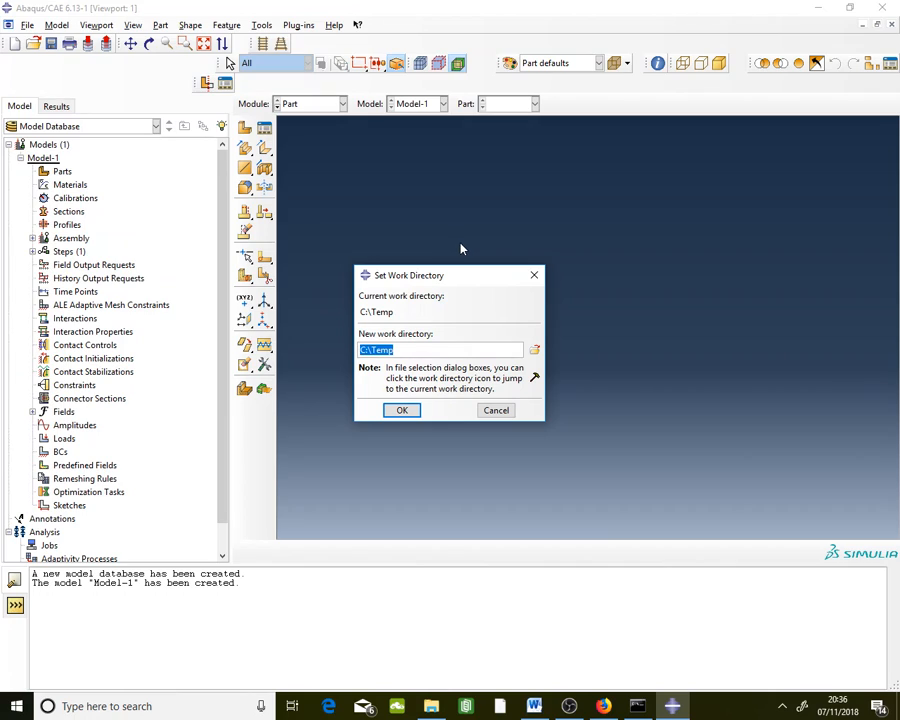
Step: Set the work directory to the ABAQUS Tutorial folder on drive D
left_click(536, 352)
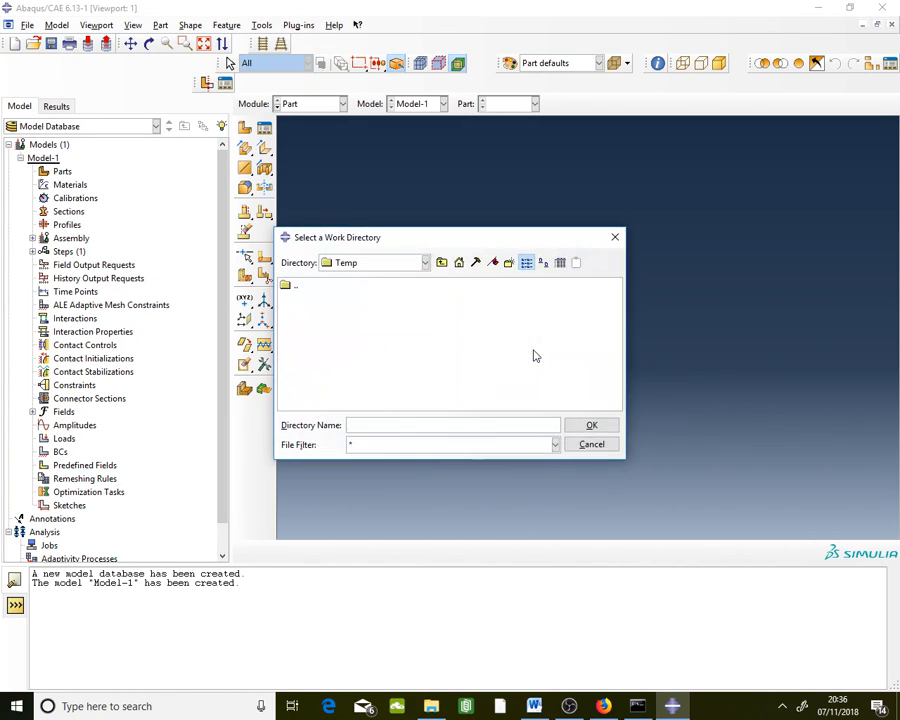
left_click(358, 264)
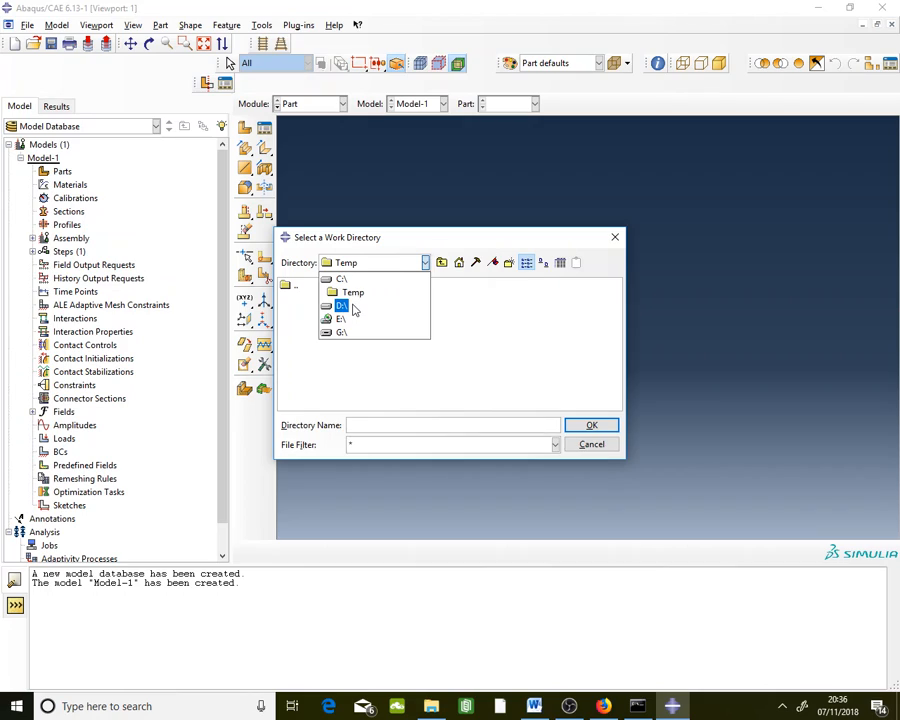
left_click(350, 308)
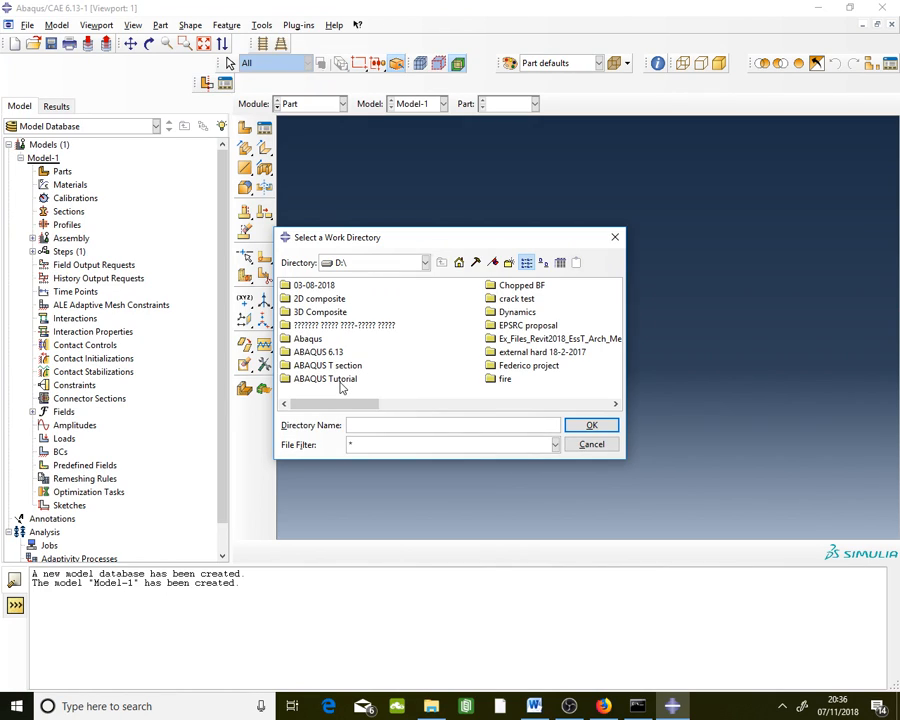
left_click(341, 383)
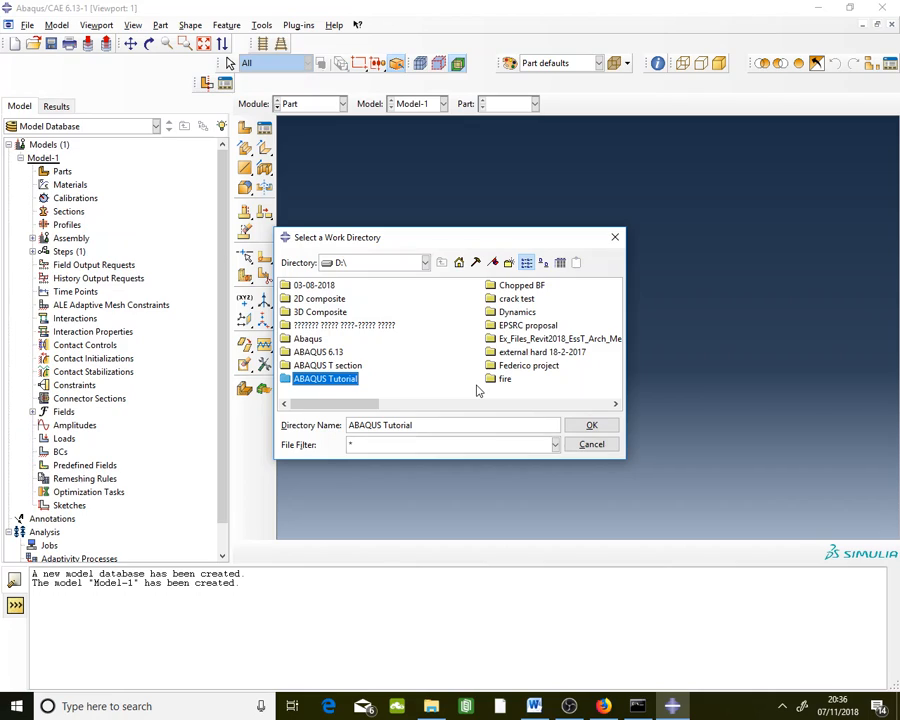
left_click(584, 425)
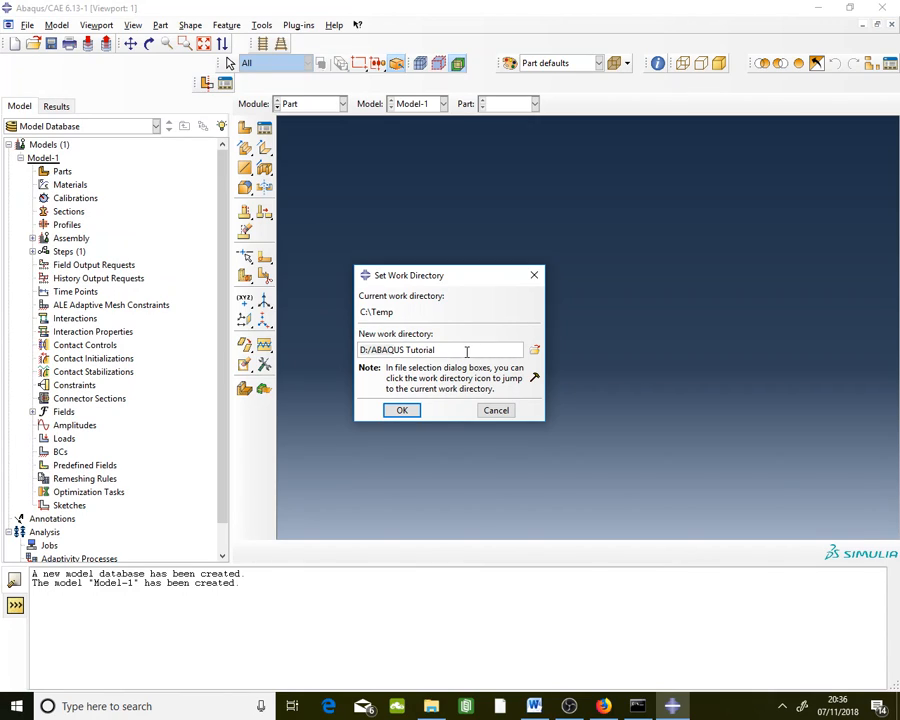
left_click(414, 414)
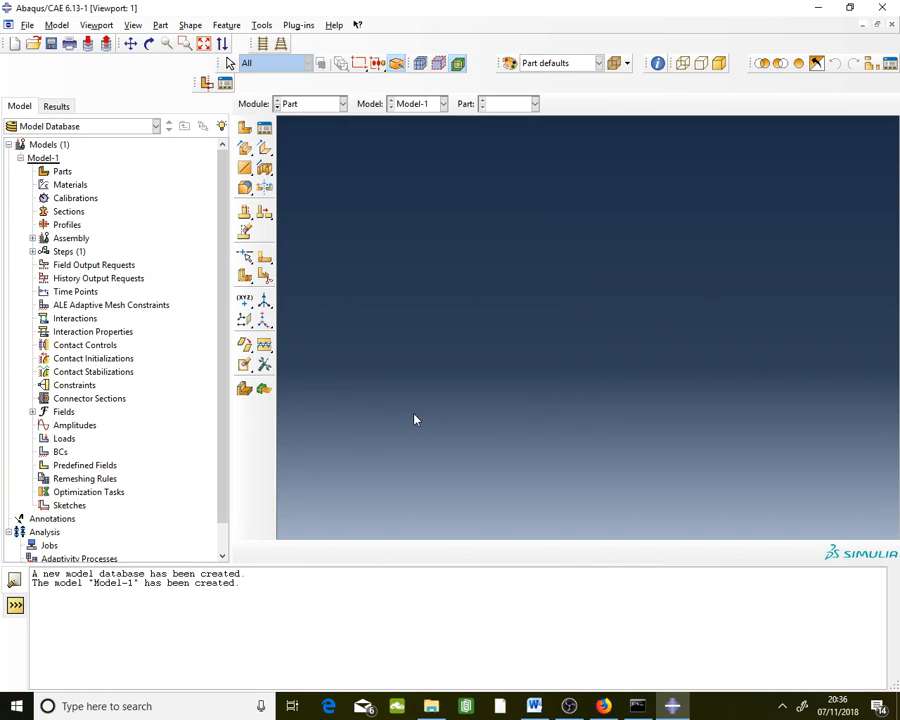
Step: Create a 2D planar deformable part named Sheet with a shell base feature and approximate size 200
left_click(268, 130)
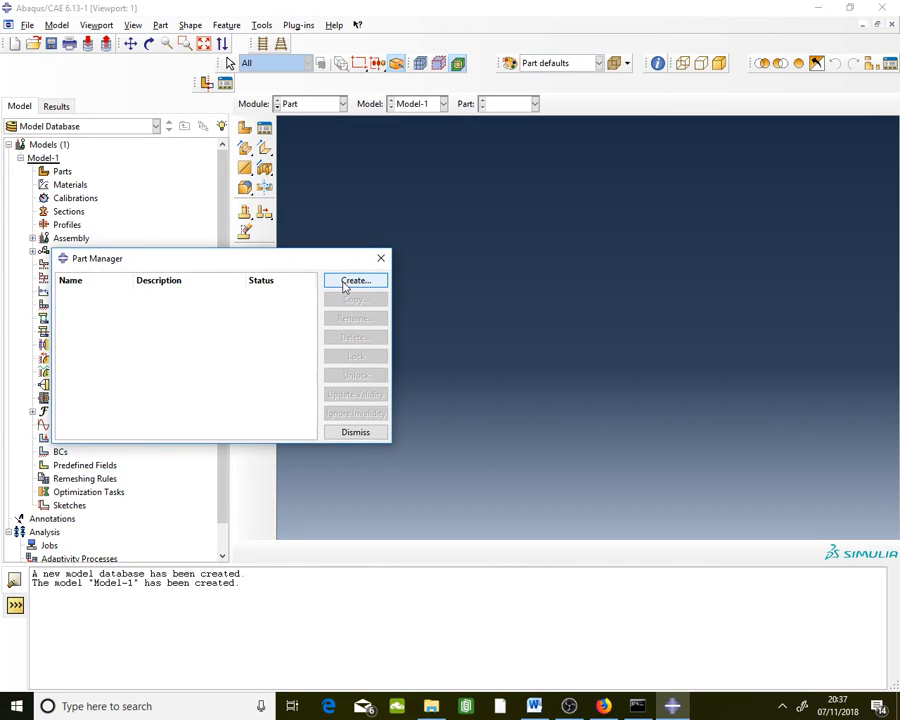
left_click(352, 282)
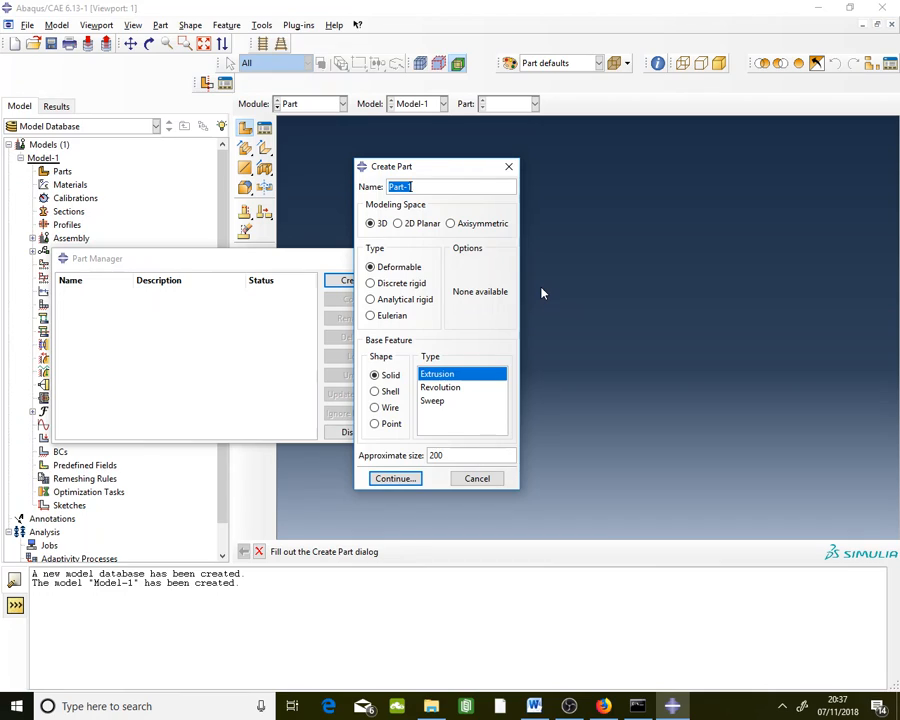
type("S")
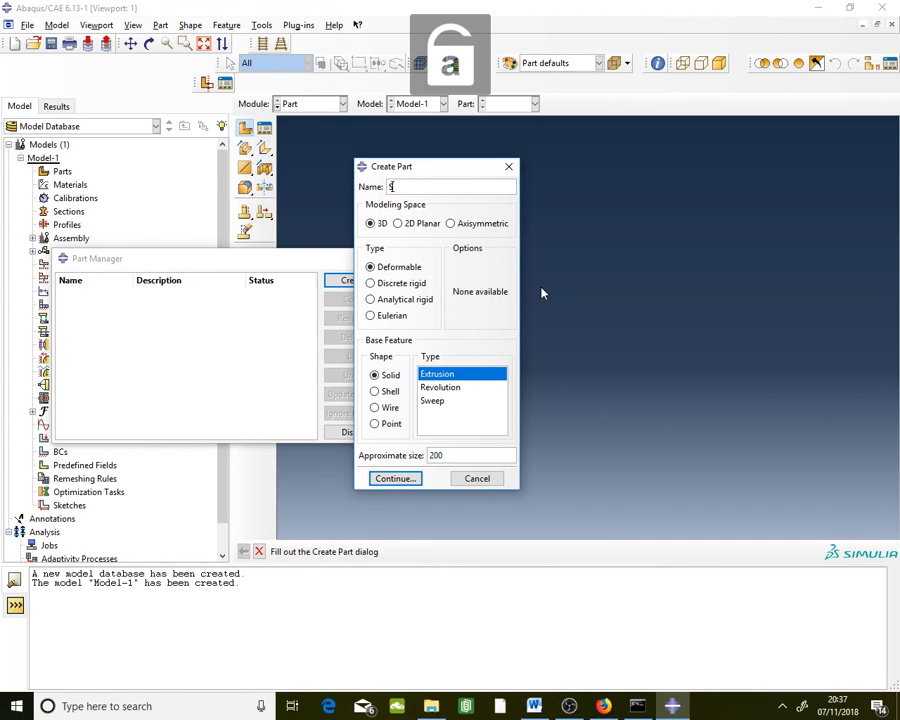
type("hee")
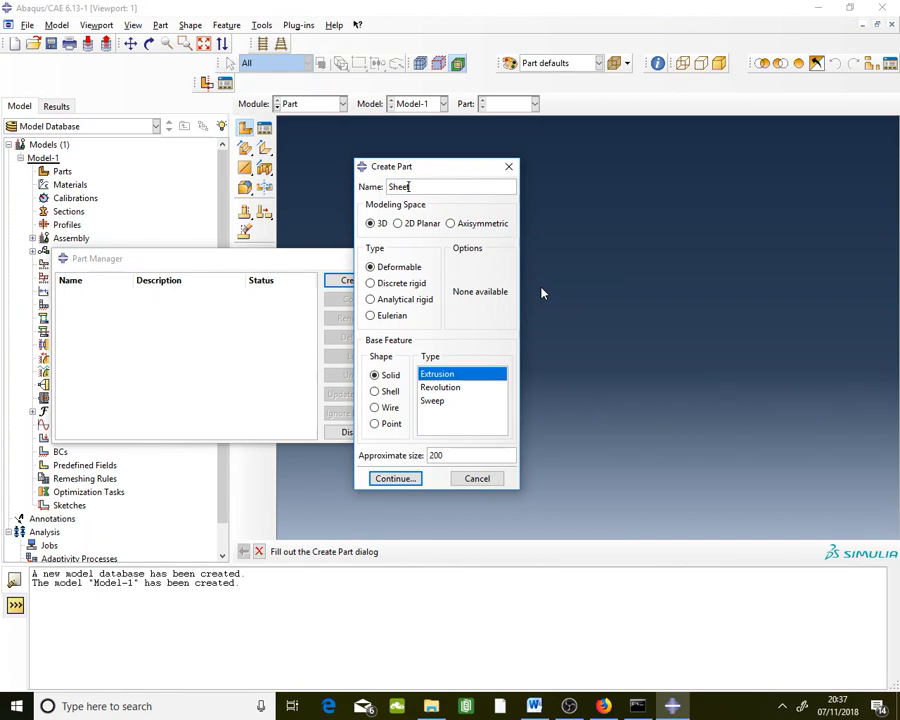
type("t")
left_click(399, 224)
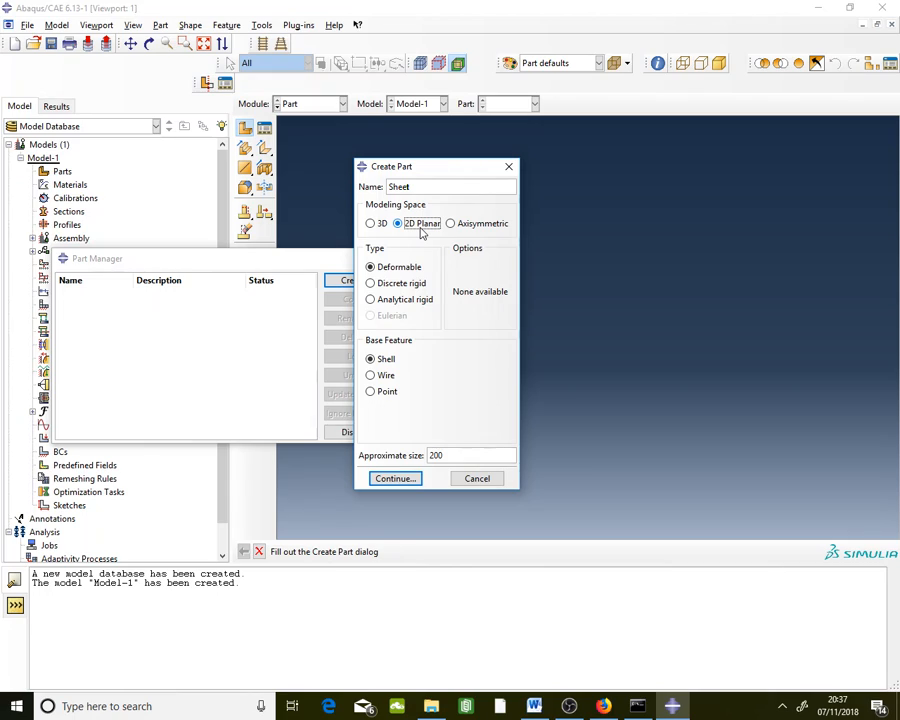
left_click(384, 359)
left_click(403, 481)
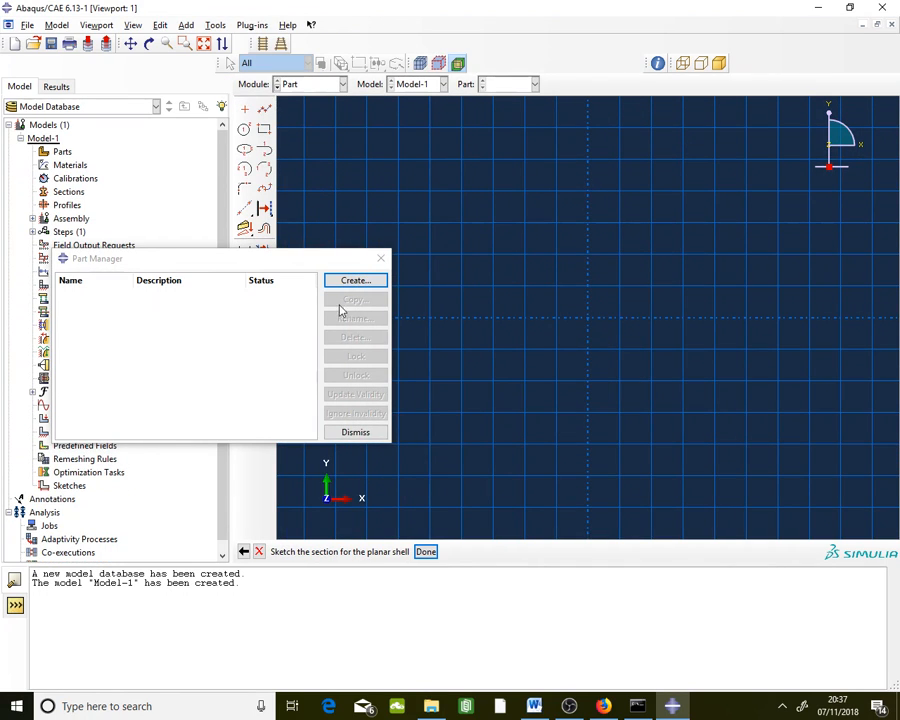
Step: Draw the plate outline as a rectangle from 0,0 to 200,400, following the figure in the Word document
left_click_drag(331, 261, 199, 479)
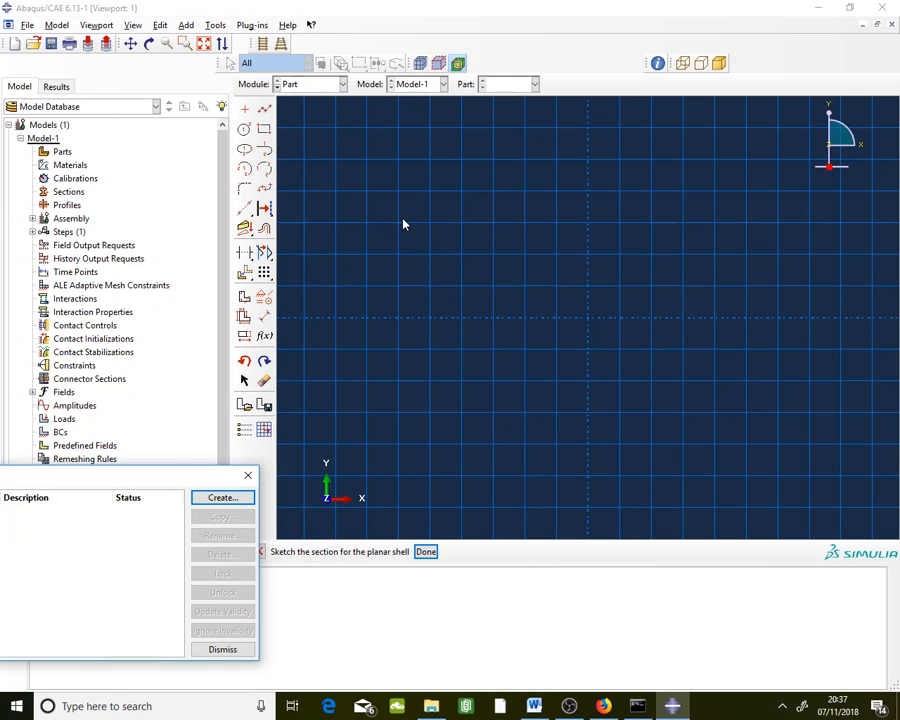
left_click(534, 706)
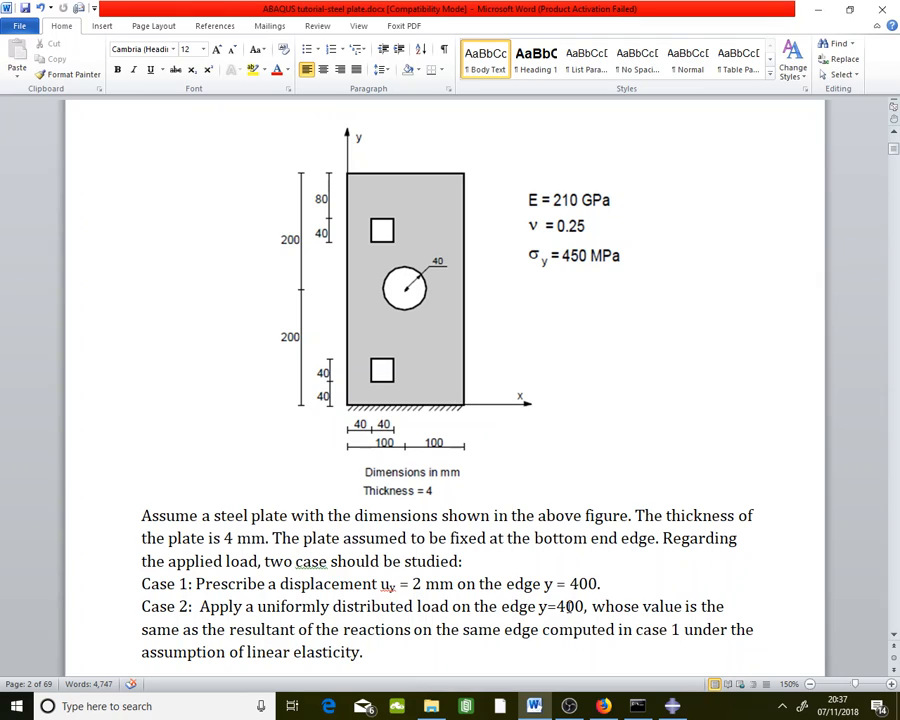
left_click(537, 706)
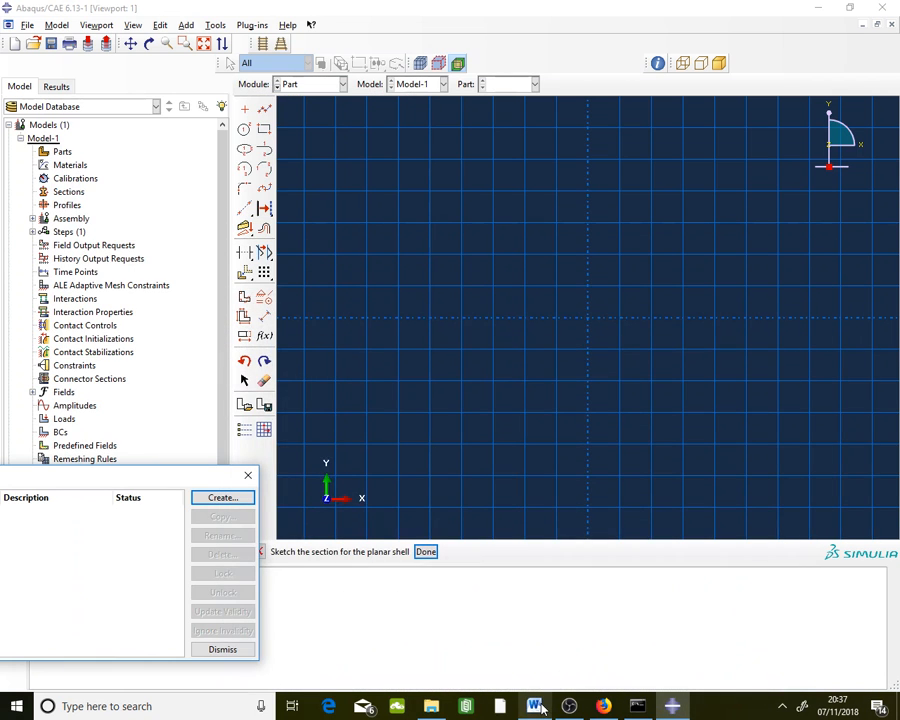
left_click(264, 131)
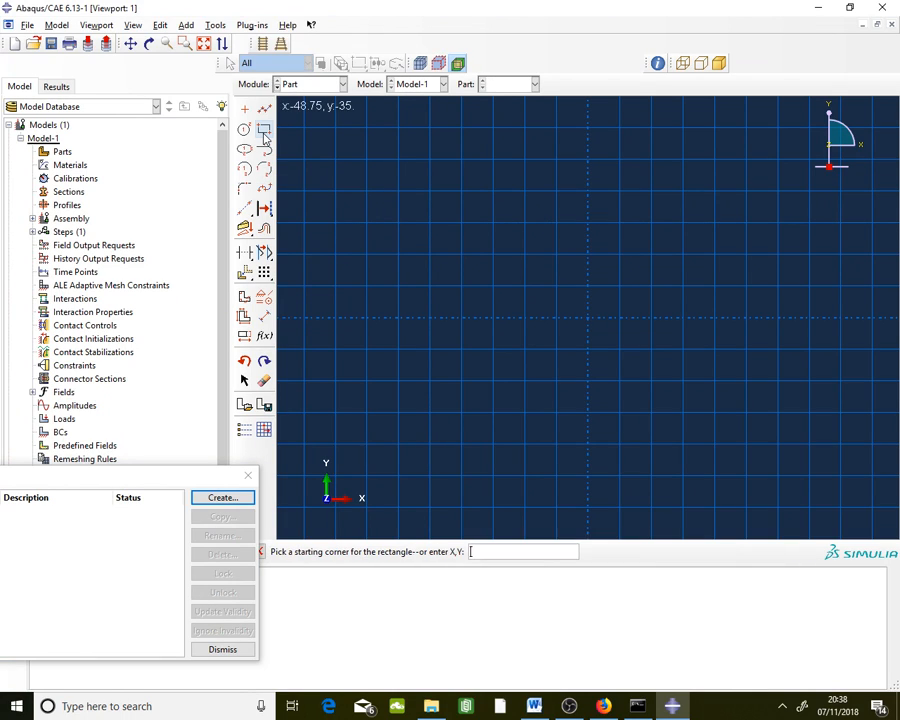
left_click_drag(200, 487, 102, 503)
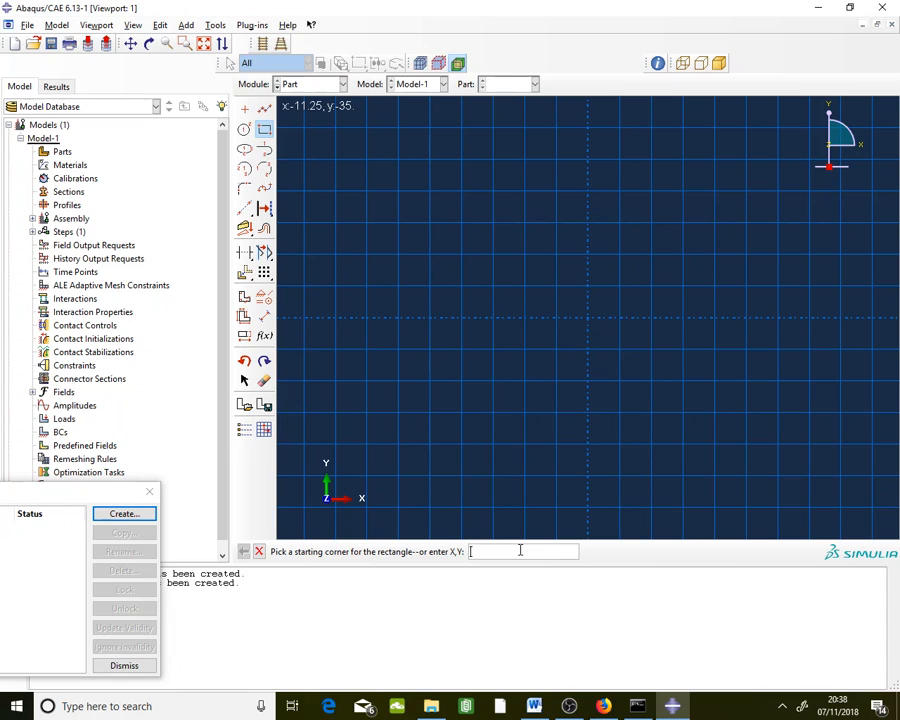
type("0,0")
key("Return")
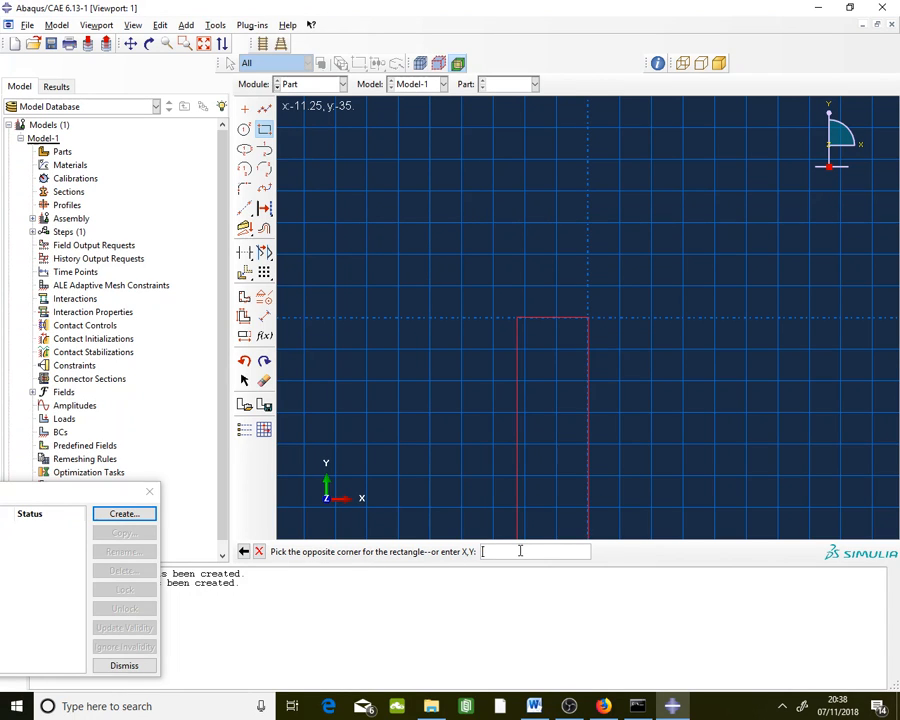
left_click(535, 706)
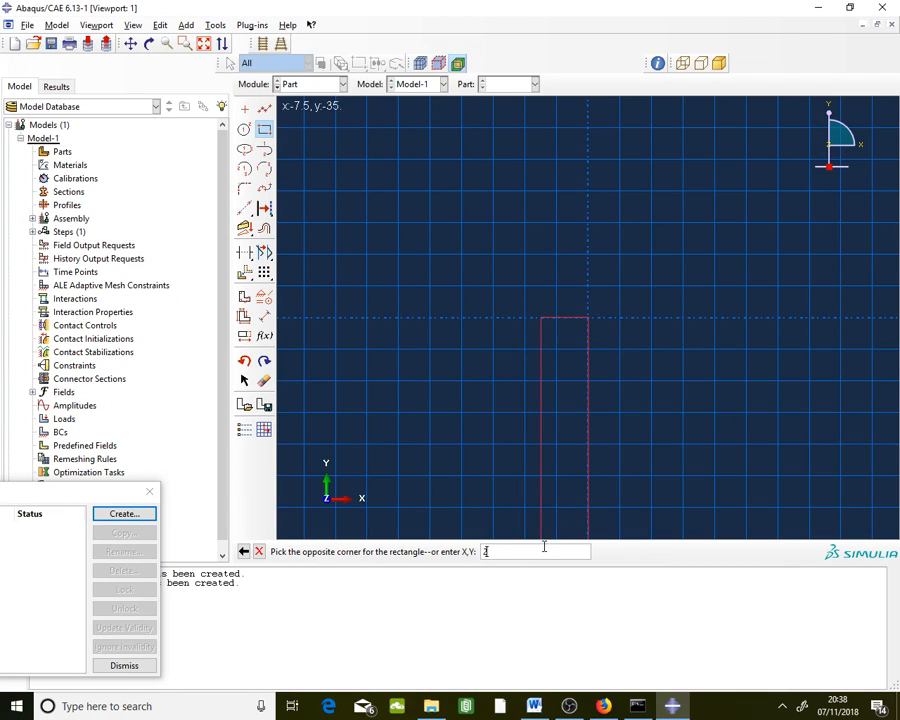
type("00,400")
key("Return")
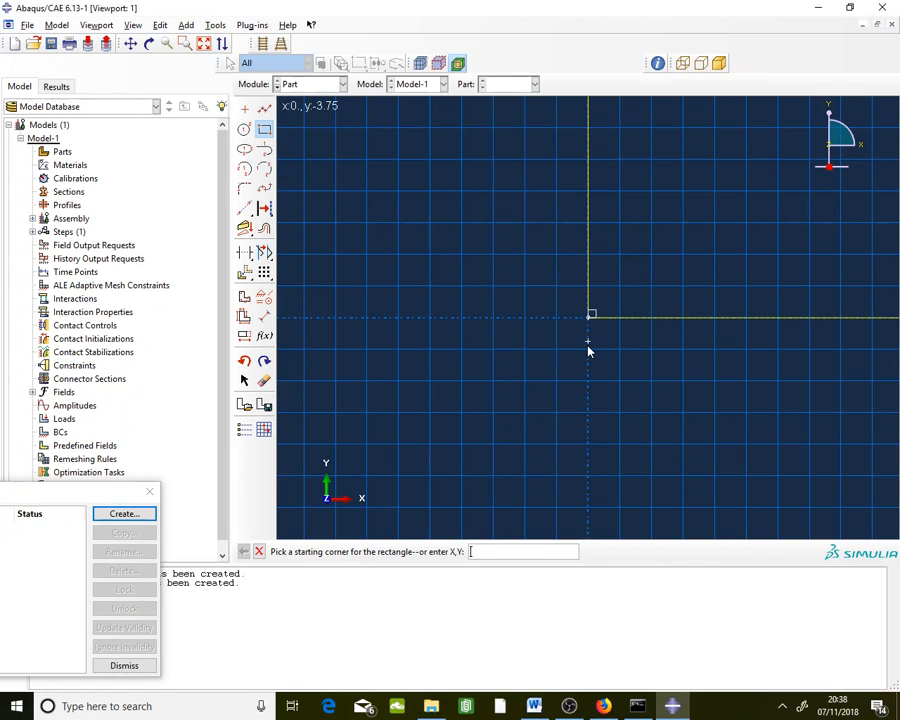
left_click(204, 44)
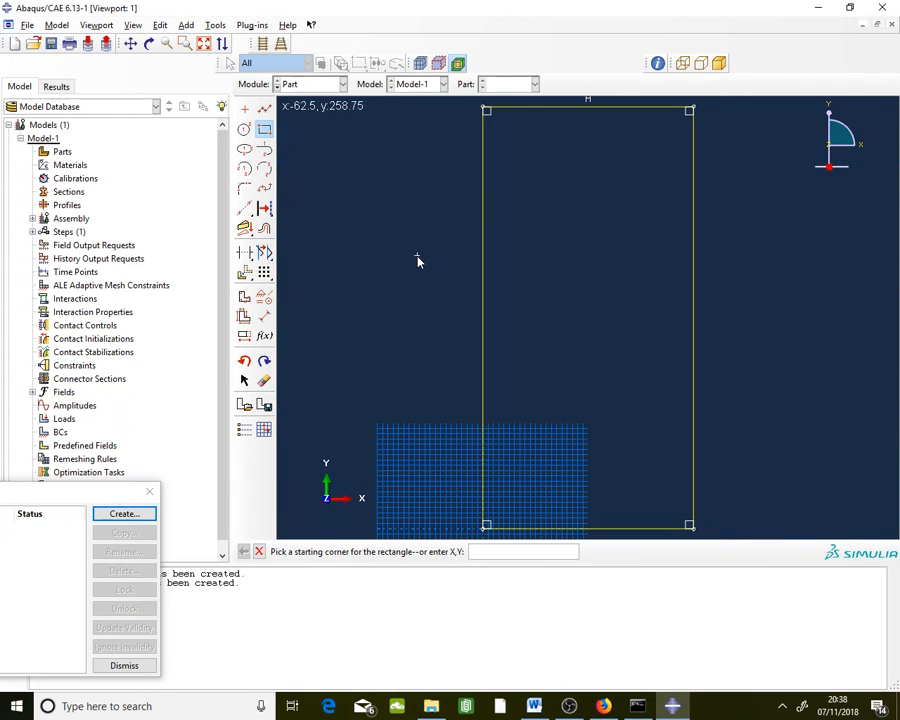
Step: Check the plate figure in Word and draw the lower square hole as a rectangle from 40,40 to 80,80
left_click(541, 712)
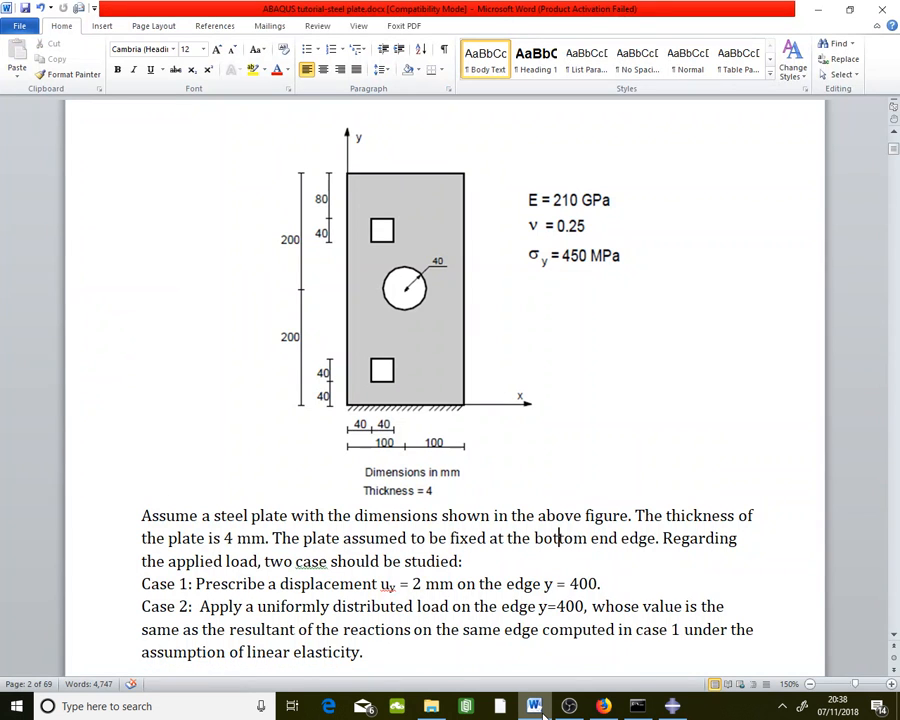
left_click(541, 710)
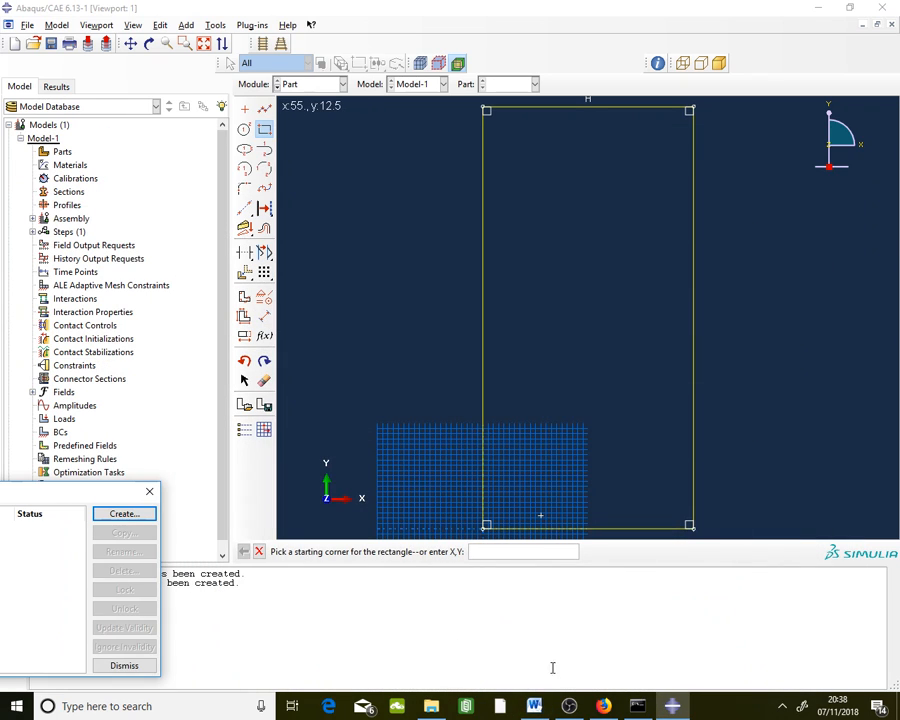
left_click(541, 707)
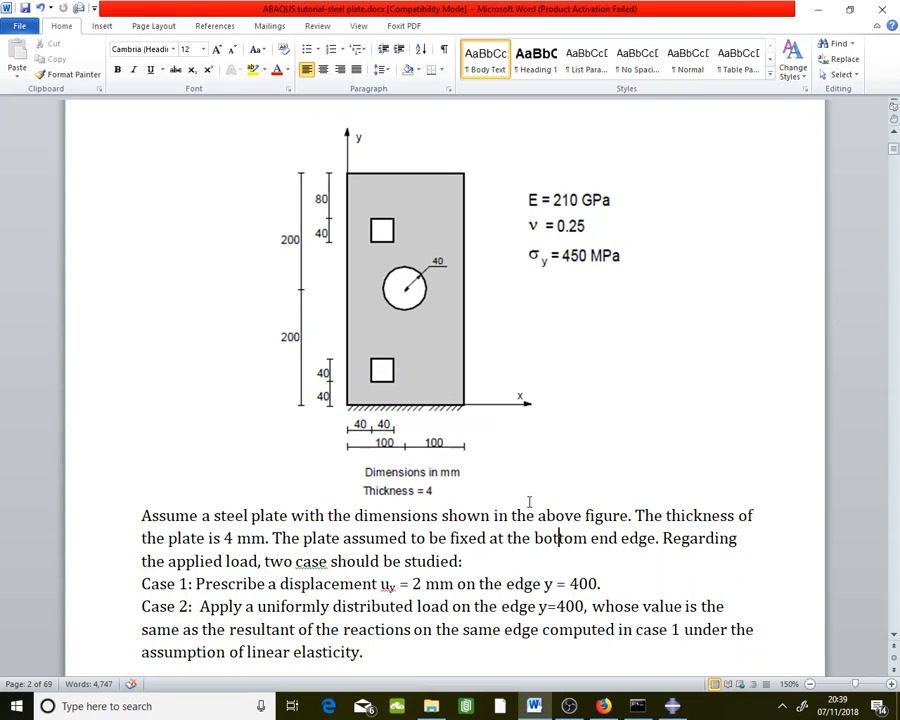
left_click(672, 706)
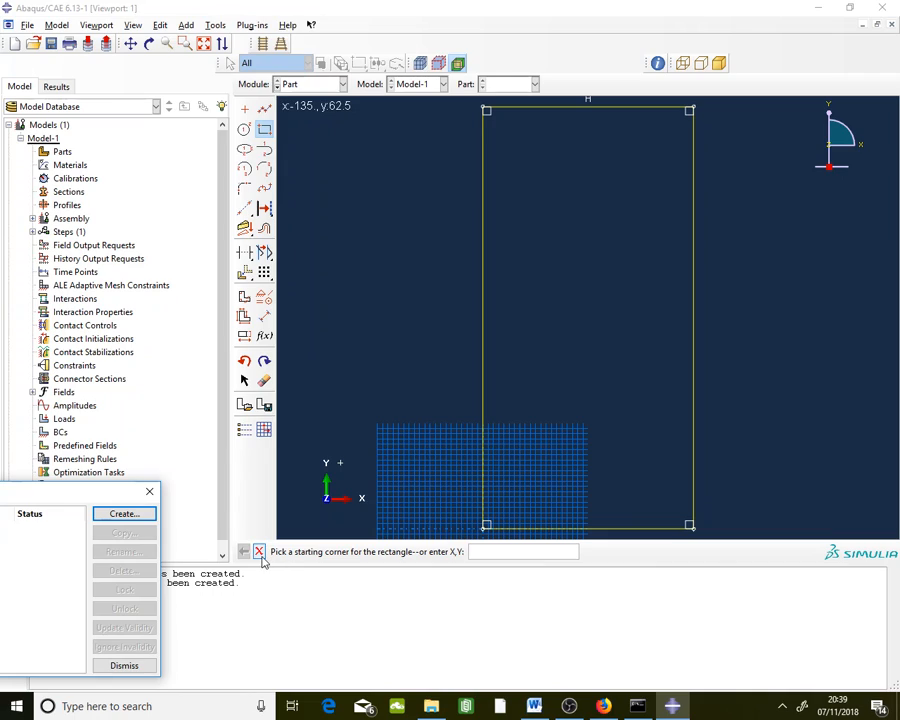
left_click(482, 551)
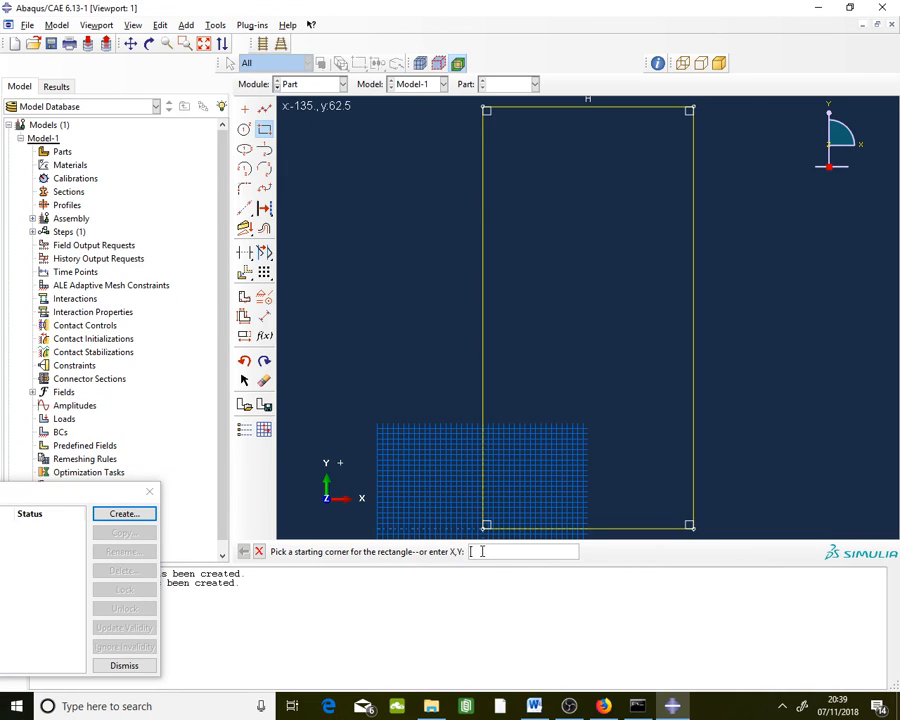
type("40,40")
key("Return")
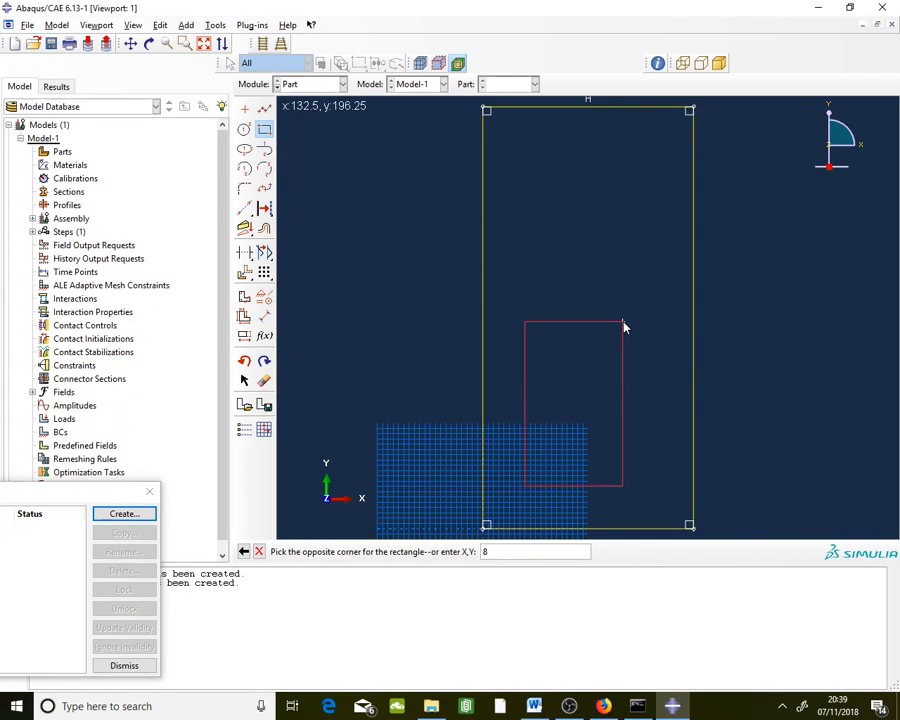
type("80,80")
key("Return")
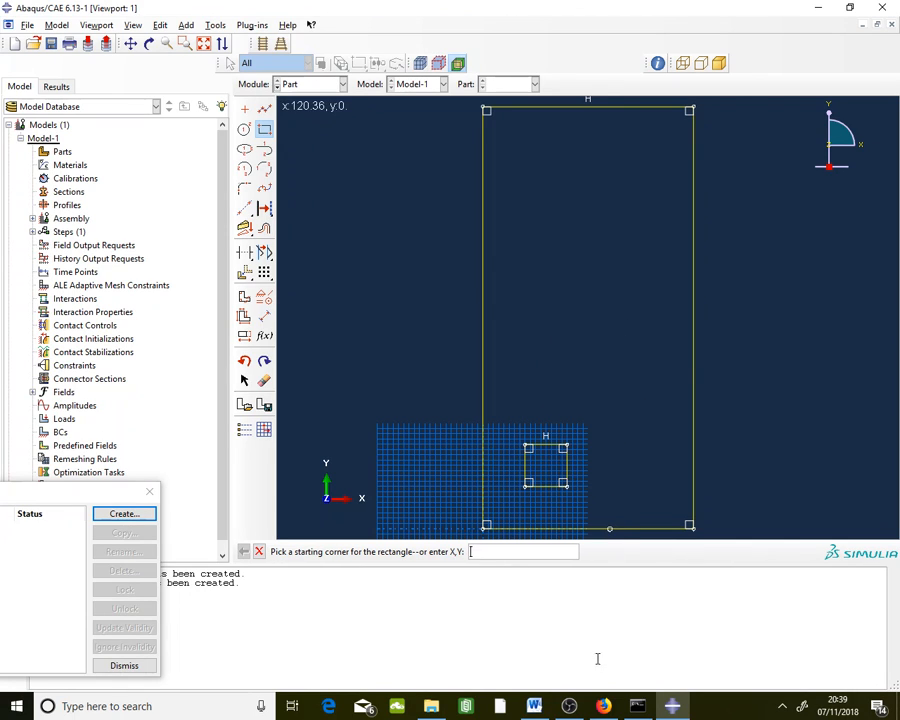
Step: Switch to the Word document and examine the position and size of the upper square hole in the plate figure
left_click(600, 708)
left_click(672, 706)
left_click(637, 706)
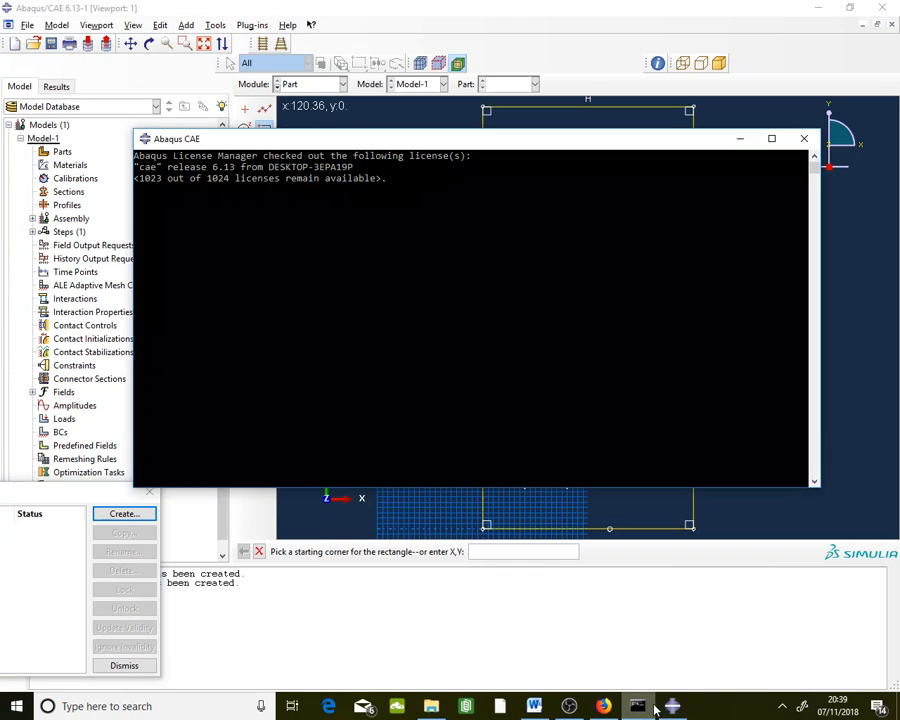
left_click(678, 708)
left_click(534, 706)
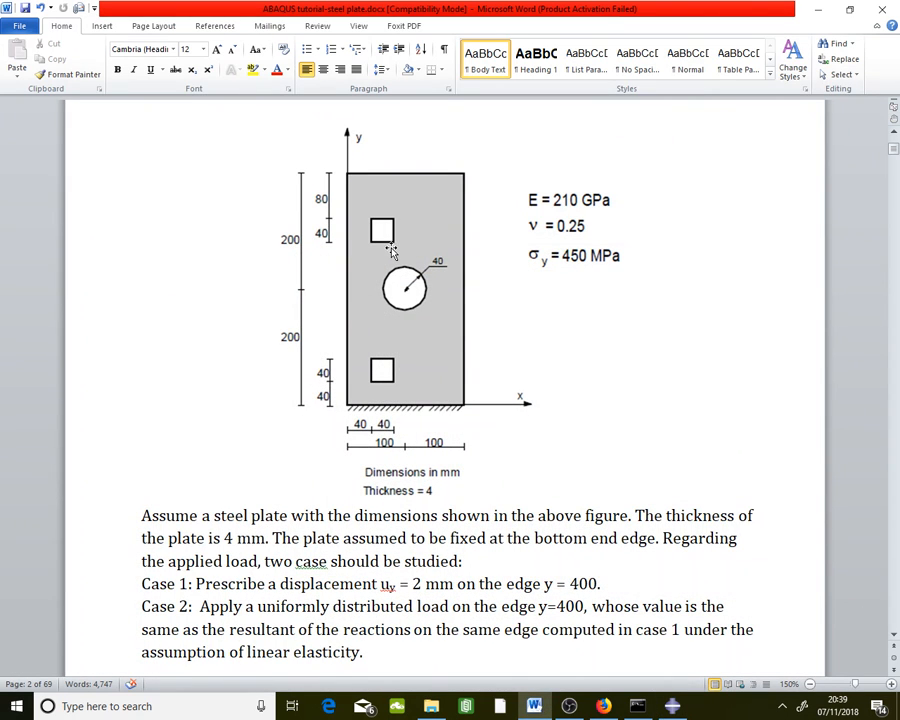
left_click(472, 292)
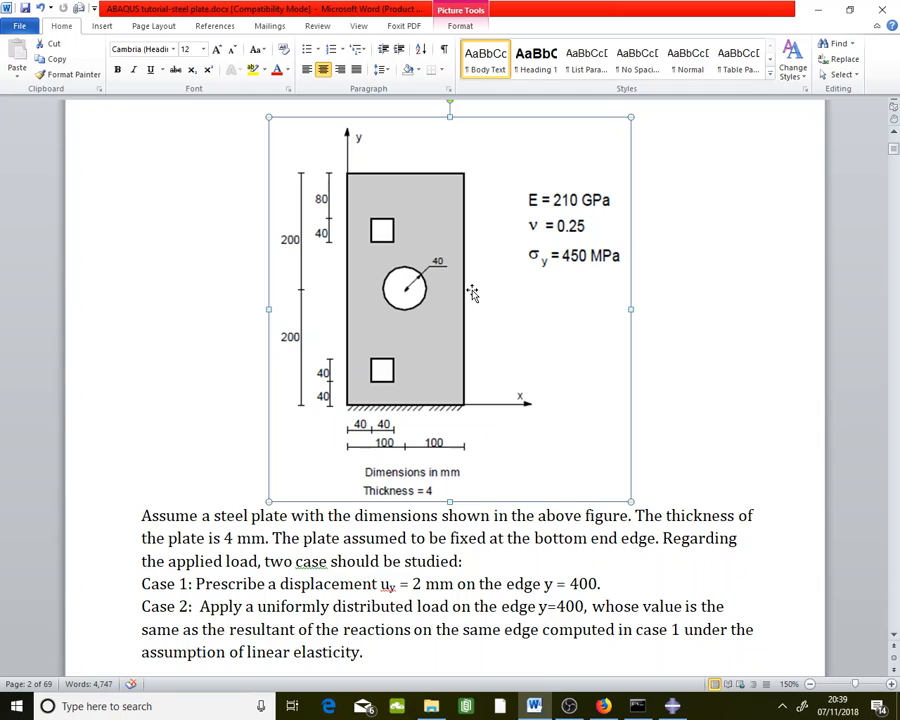
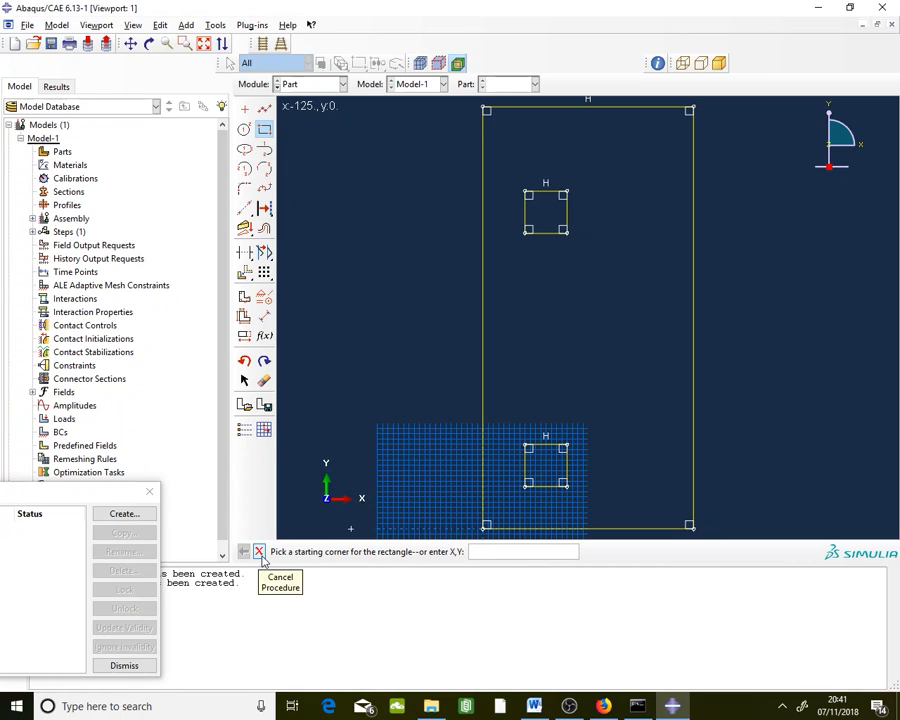
Step: End the rectangle command and switch to the Word document to review the dimensions in the plate figure
left_click(258, 551)
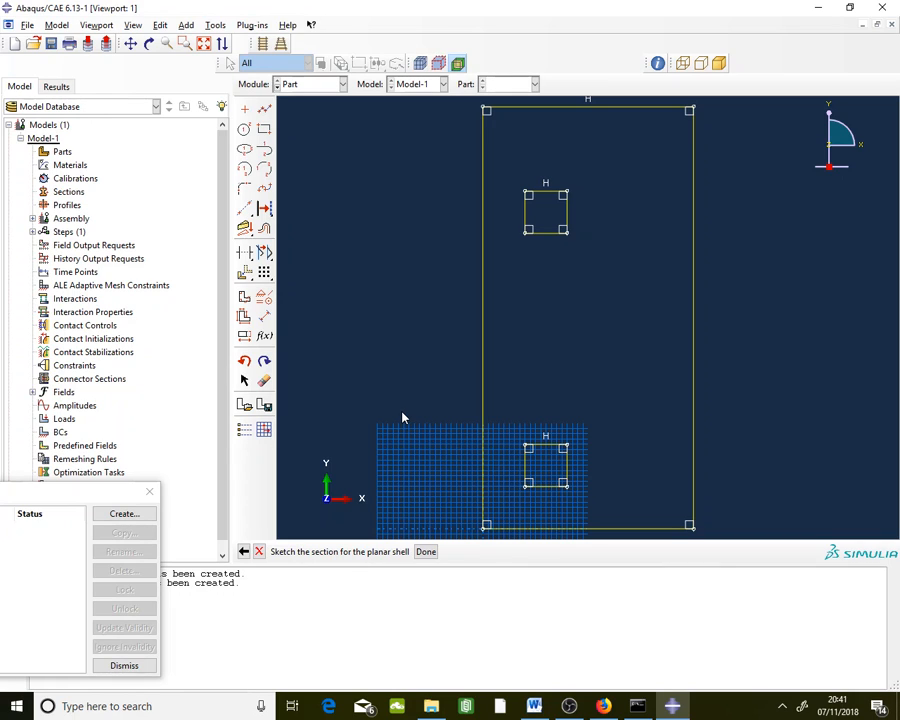
left_click(603, 706)
left_click(670, 708)
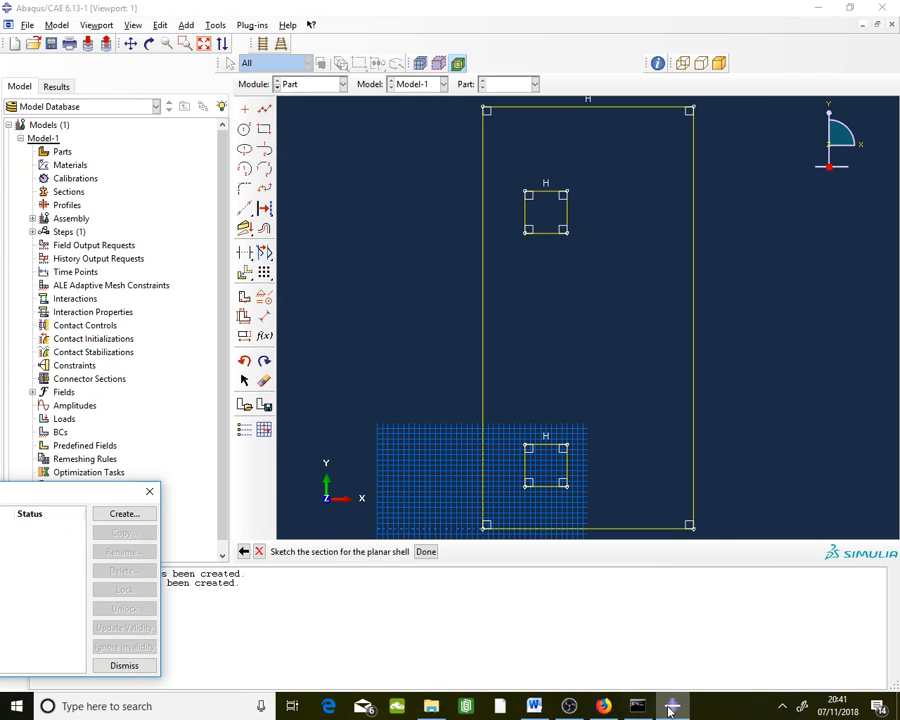
left_click(534, 706)
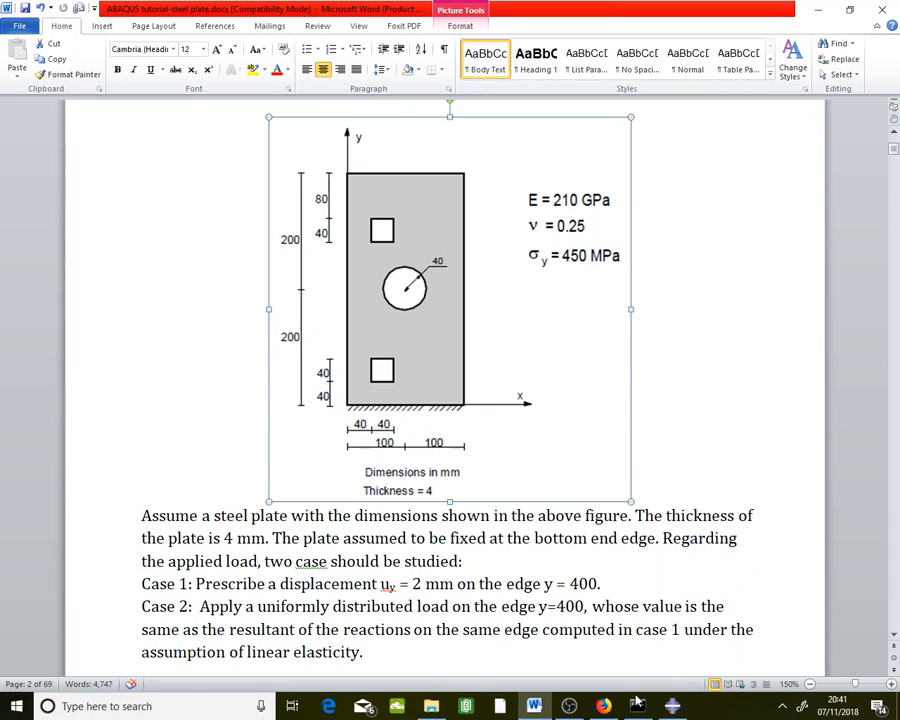
Step: Switch to Abaqus and start a circle by centre and perimeter, with its centre at 100,200
left_click(672, 706)
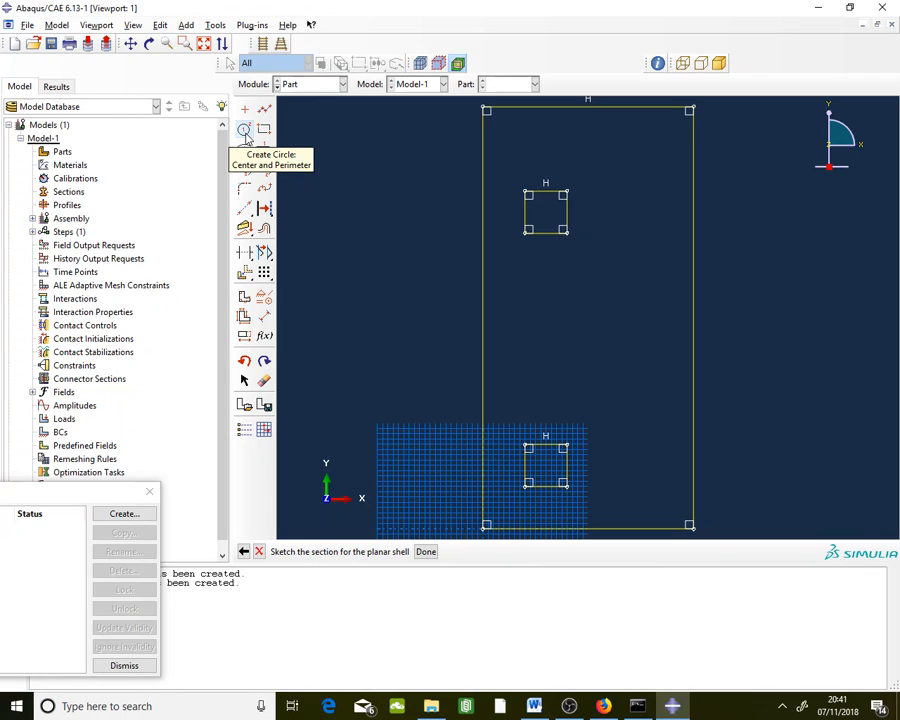
left_click(245, 132)
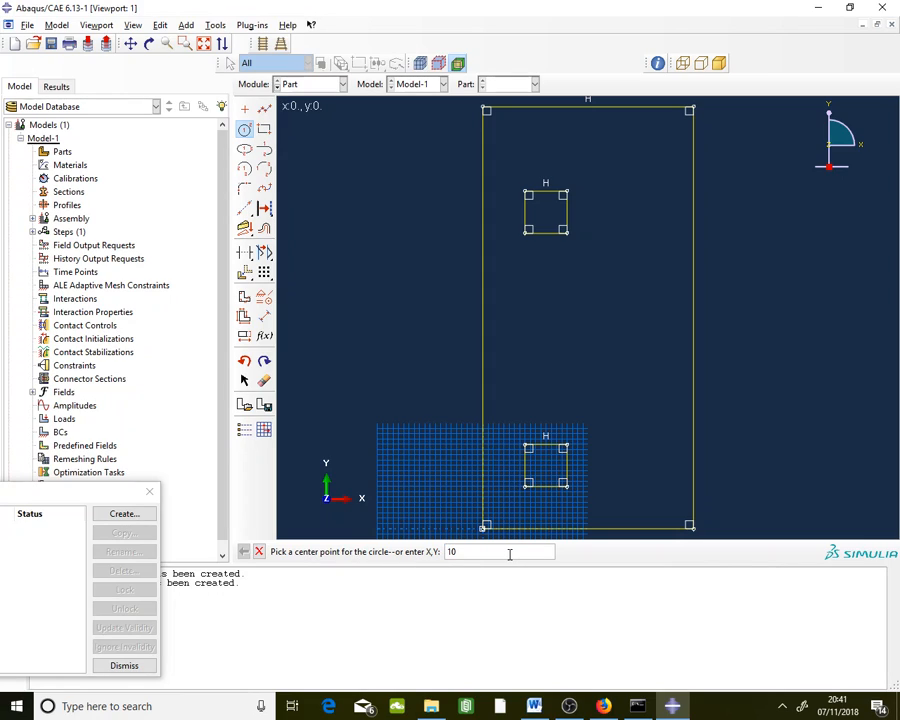
type("100,200")
key("Return")
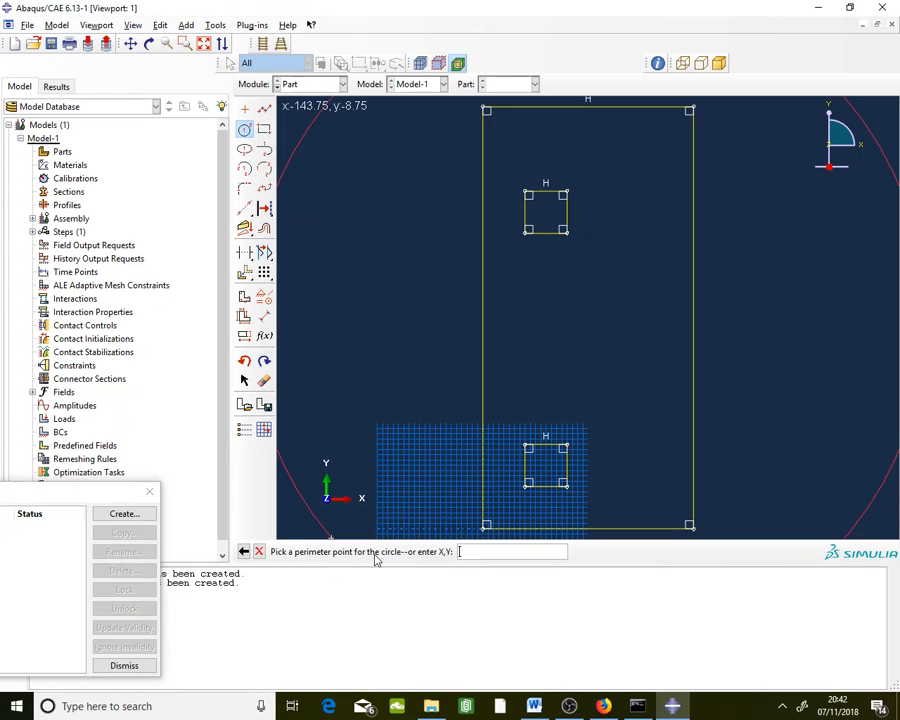
Step: Check the circular hole's radius in the Word figure and complete the circle in Abaqus with the perimeter point 140,200
left_click(534, 706)
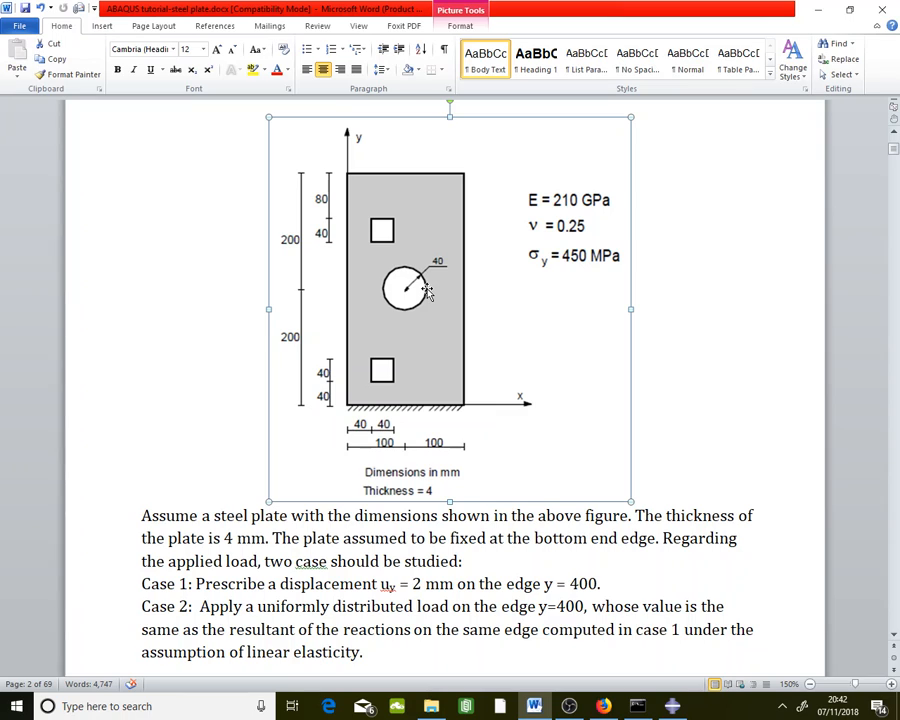
left_click(604, 706)
left_click(604, 706)
left_click(672, 706)
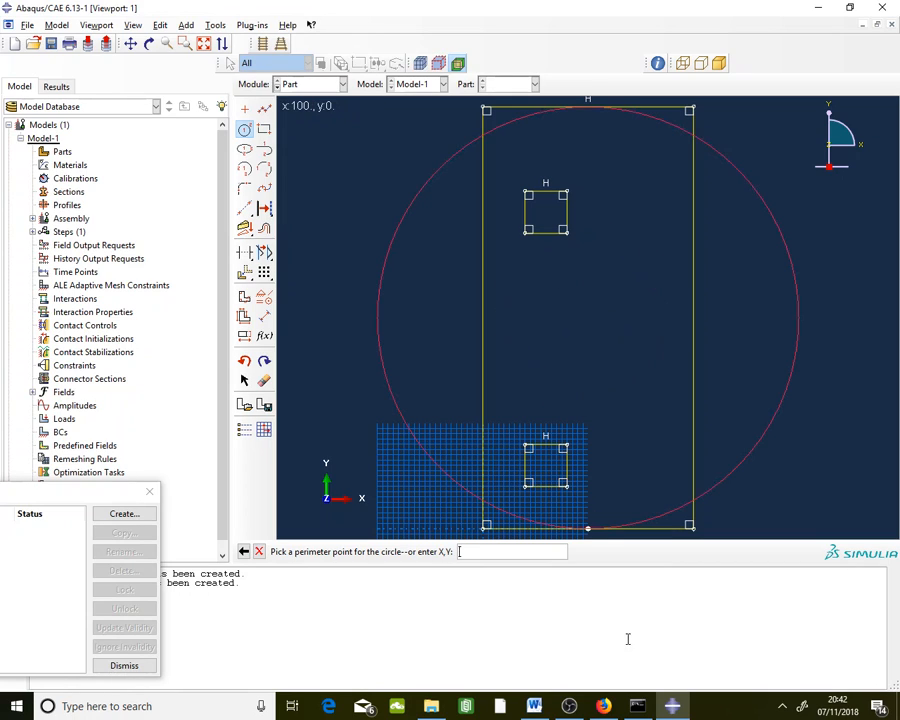
left_click(535, 707)
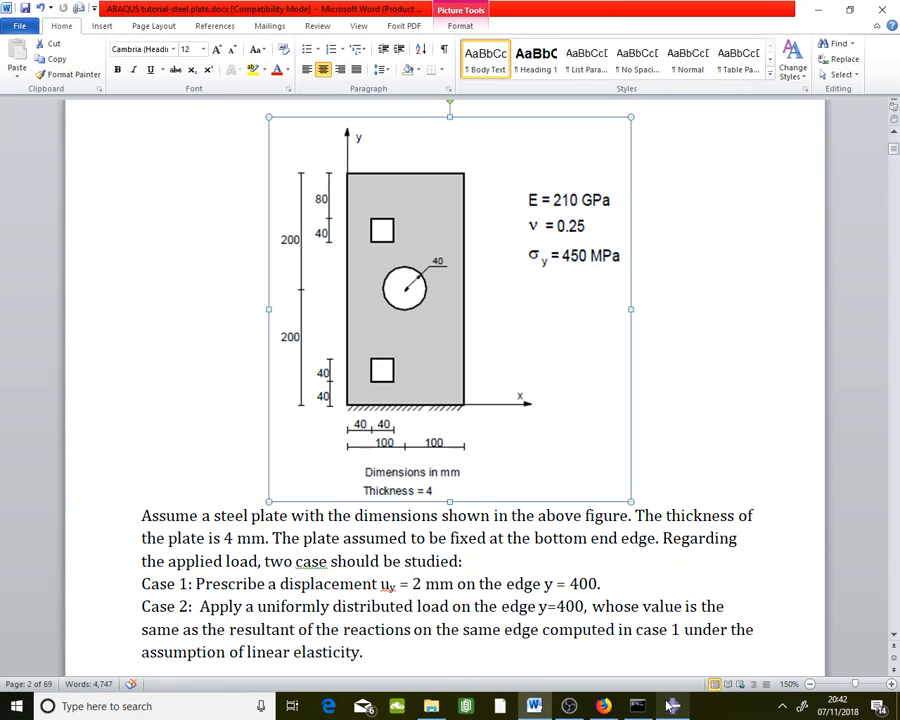
key("alt+Tab")
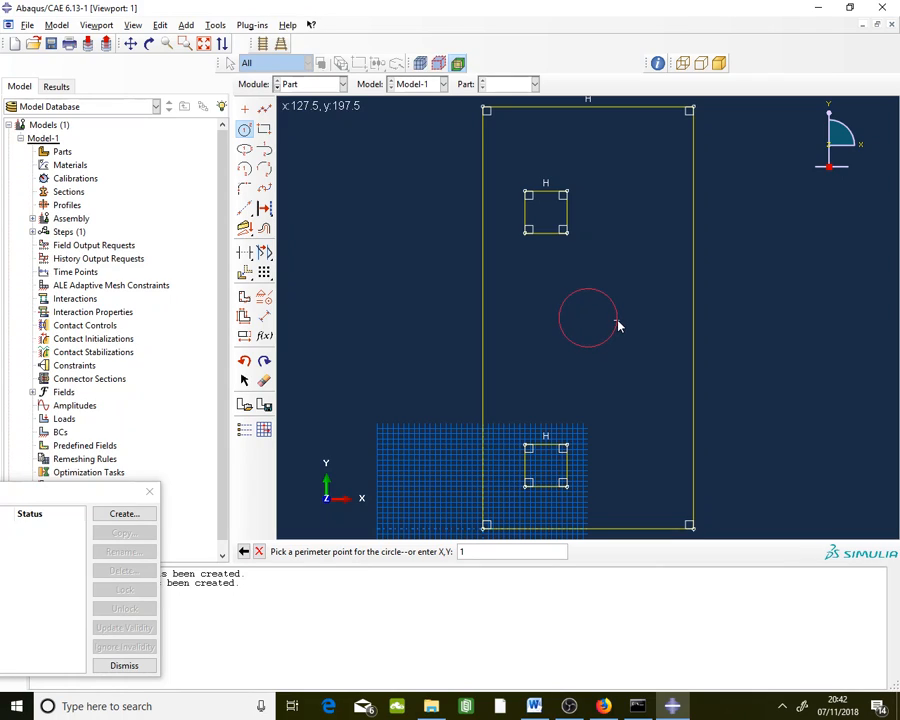
type("40,200")
key("Return")
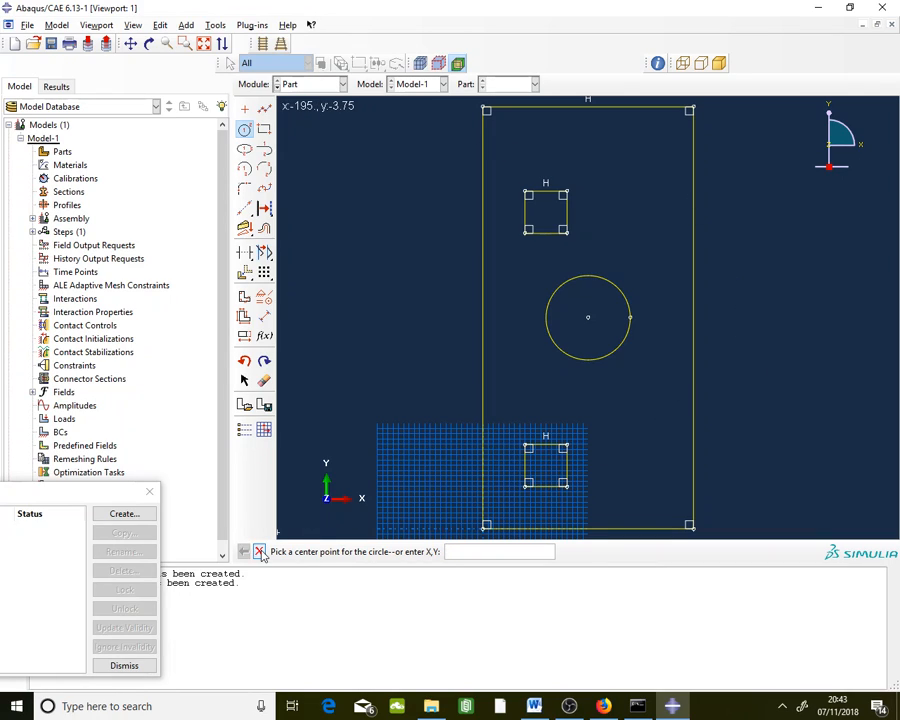
key("Escape")
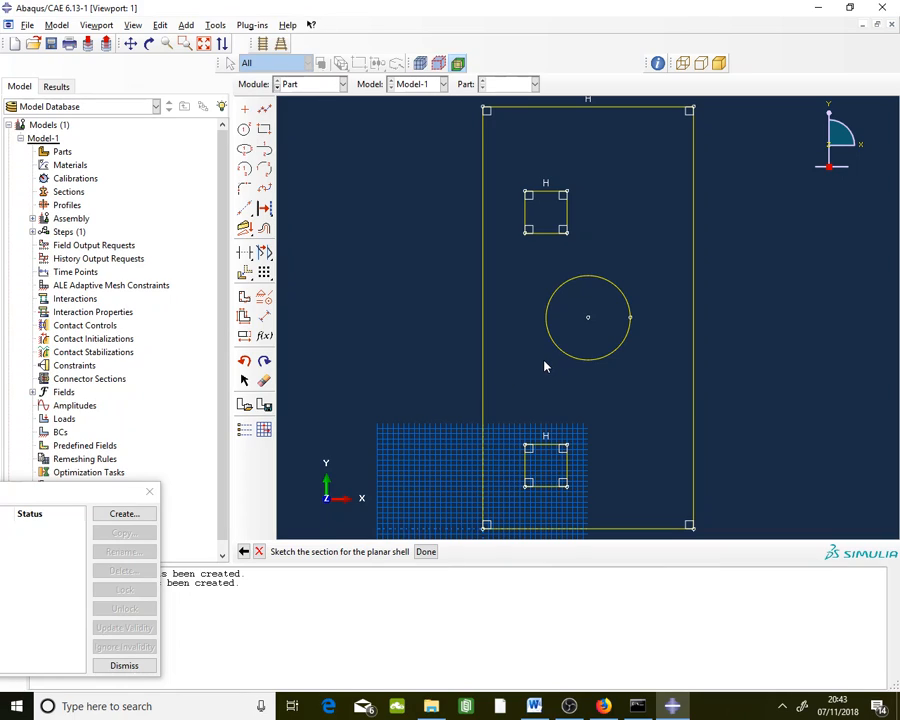
Step: Finish the planar shell sketch and save the model database as steel sheet
left_click(426, 552)
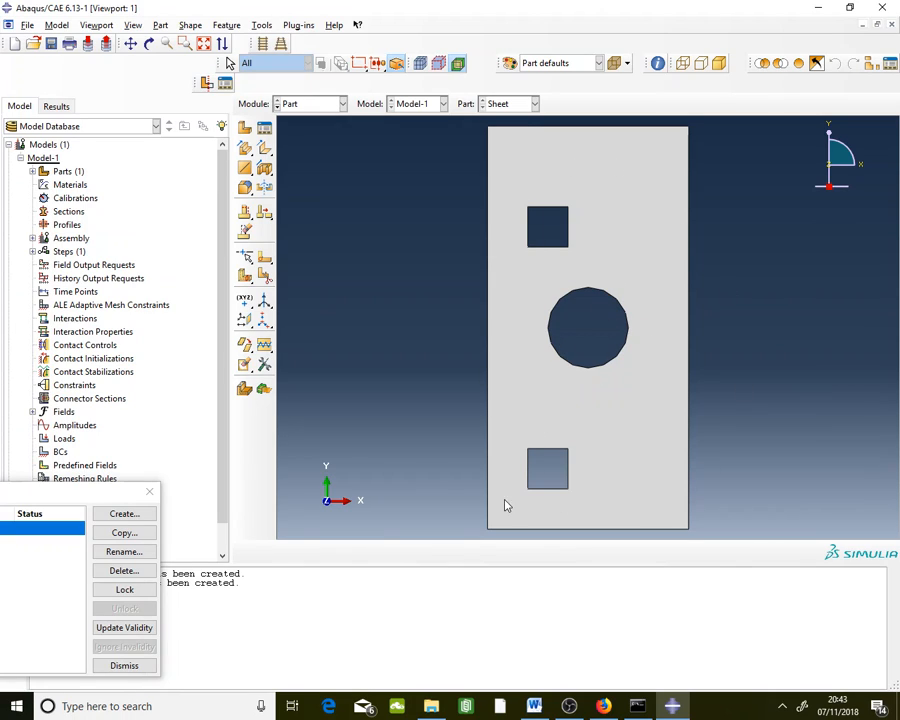
left_click(53, 44)
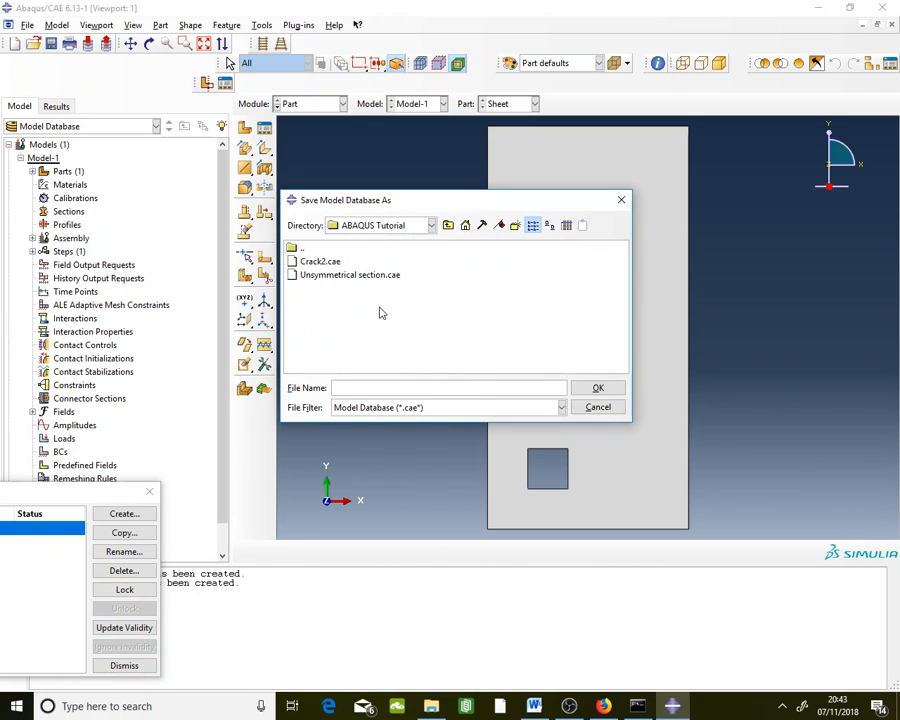
type("steel sheet")
left_click(600, 388)
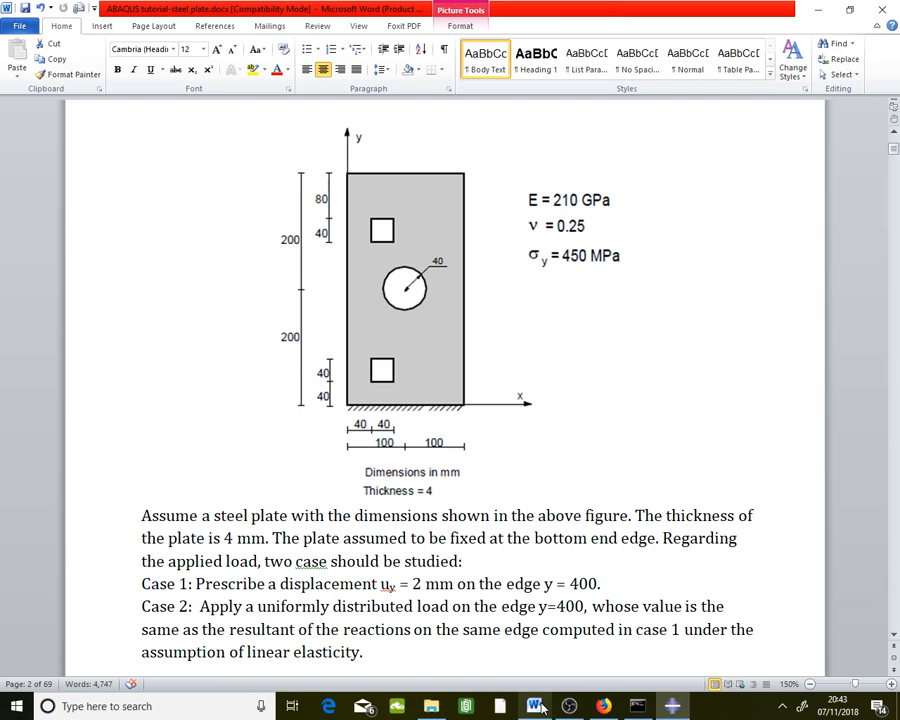
Step: Switch to the Word document and review the plate description and the Case 1 displacement condition
left_click(534, 706)
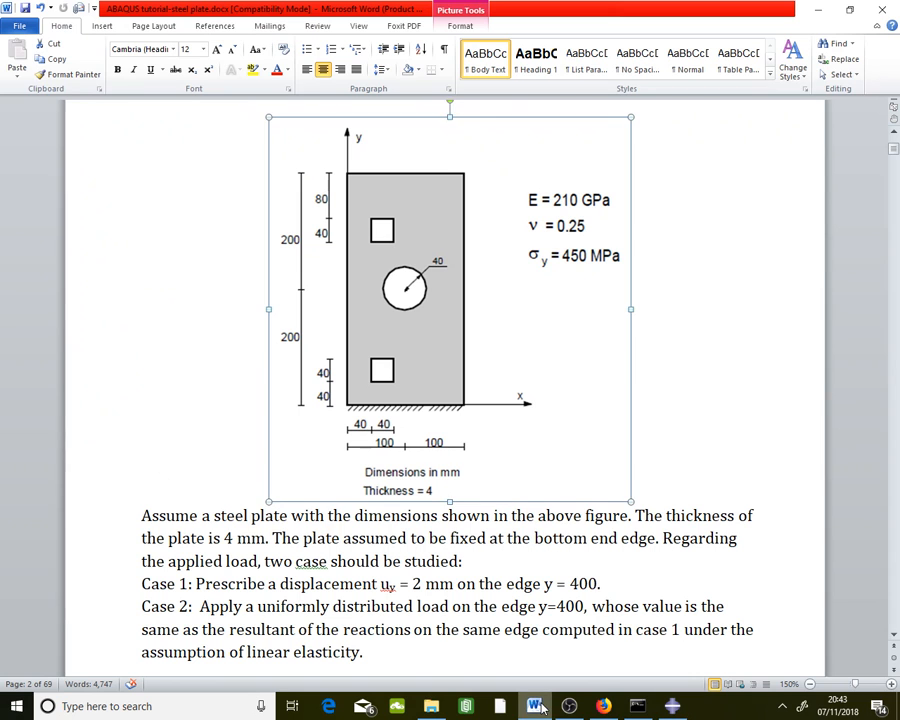
left_click(700, 513)
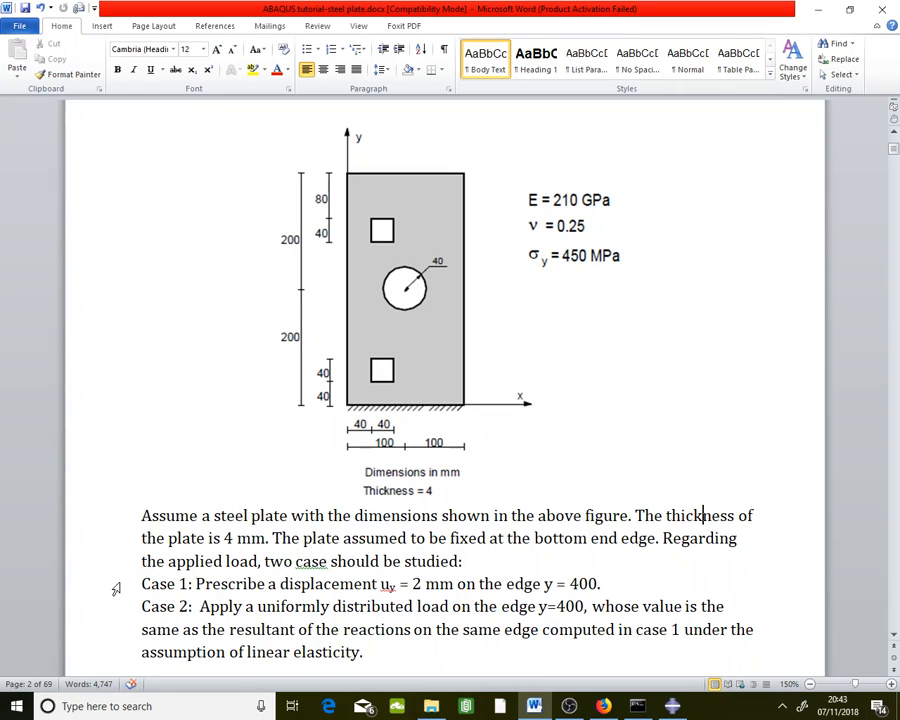
left_click_drag(141, 584, 608, 582)
left_click(608, 582)
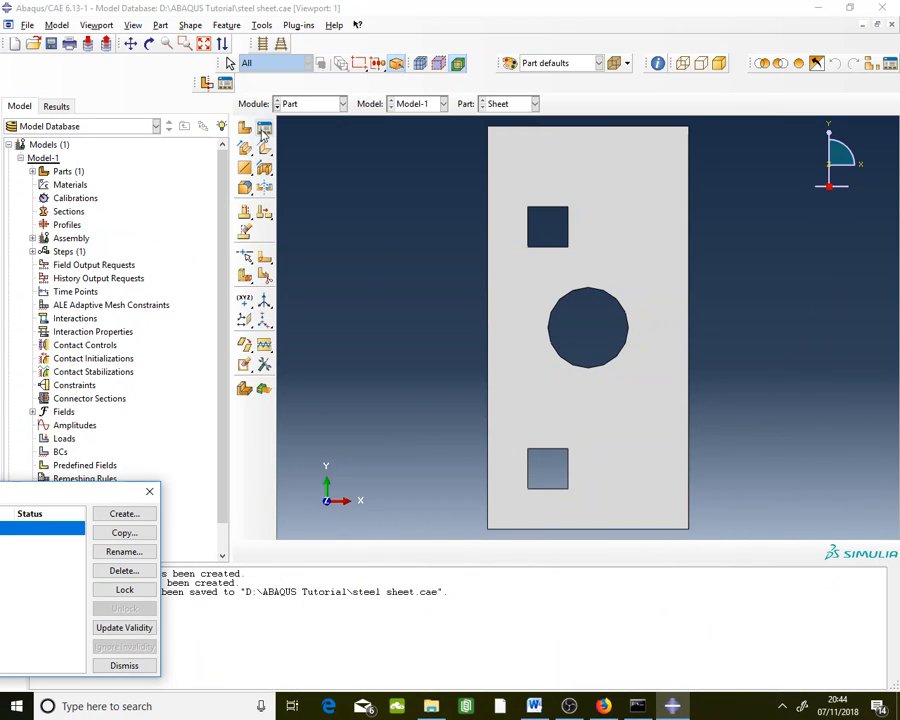
Step: In Abaqus, switch to the Property module and create a material named steel with isotropic elastic behaviour
left_click(310, 104)
left_click(301, 134)
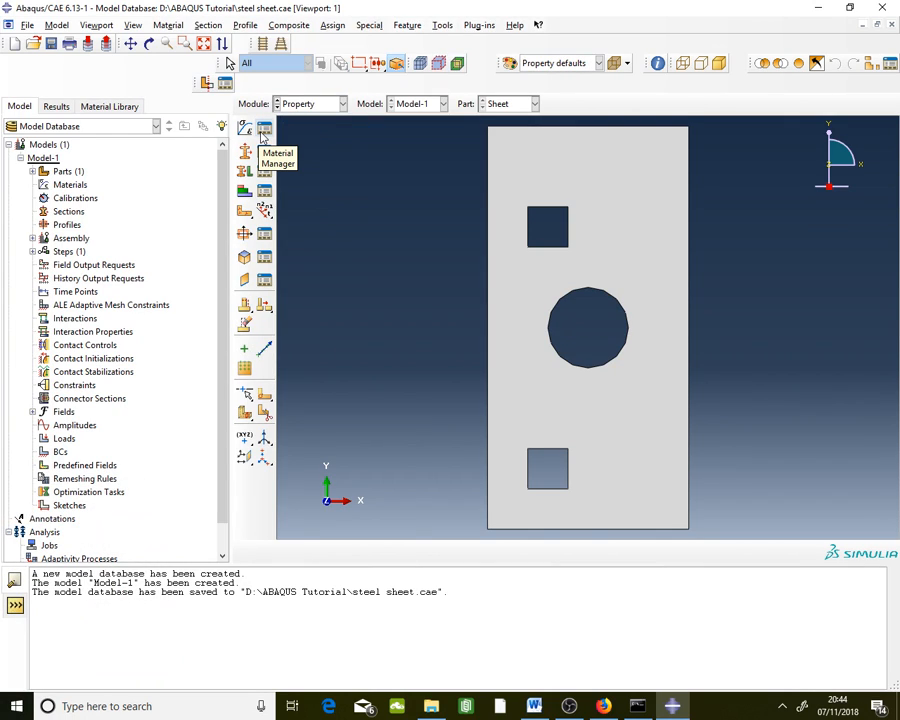
left_click(263, 130)
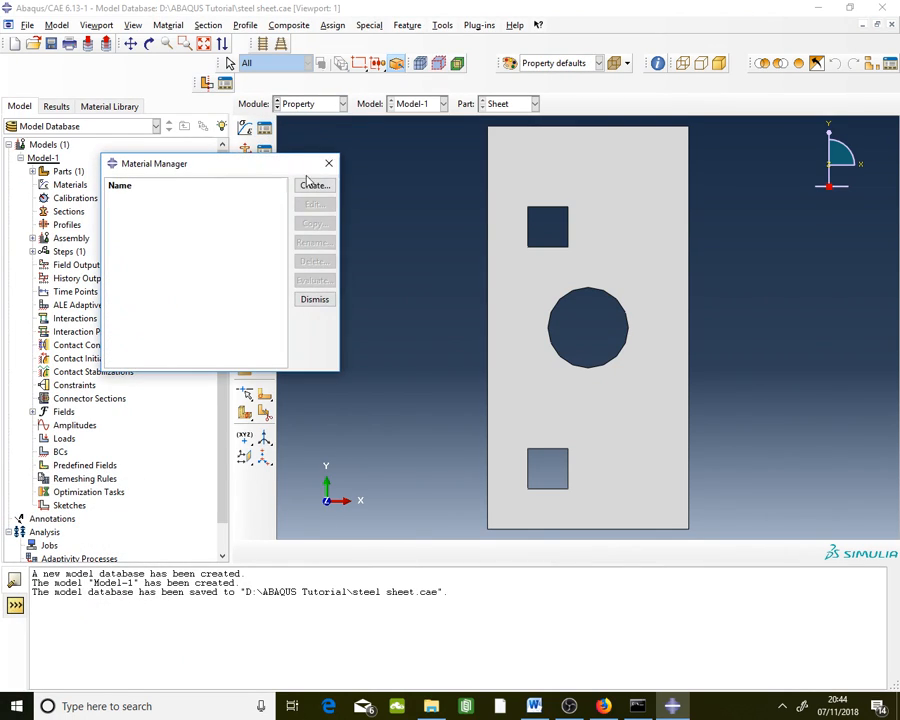
left_click(322, 191)
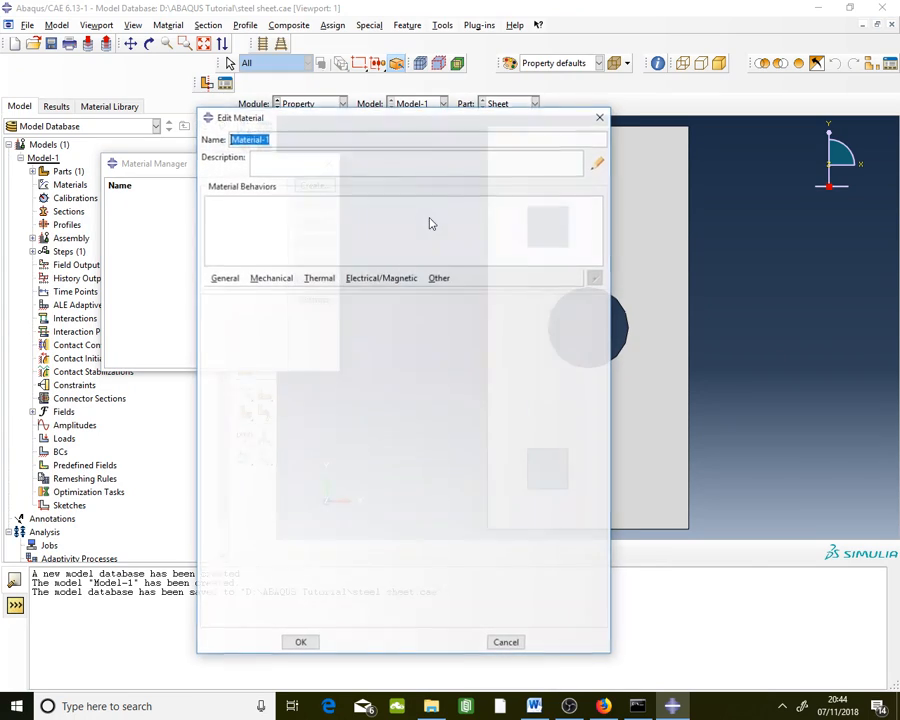
type("steel")
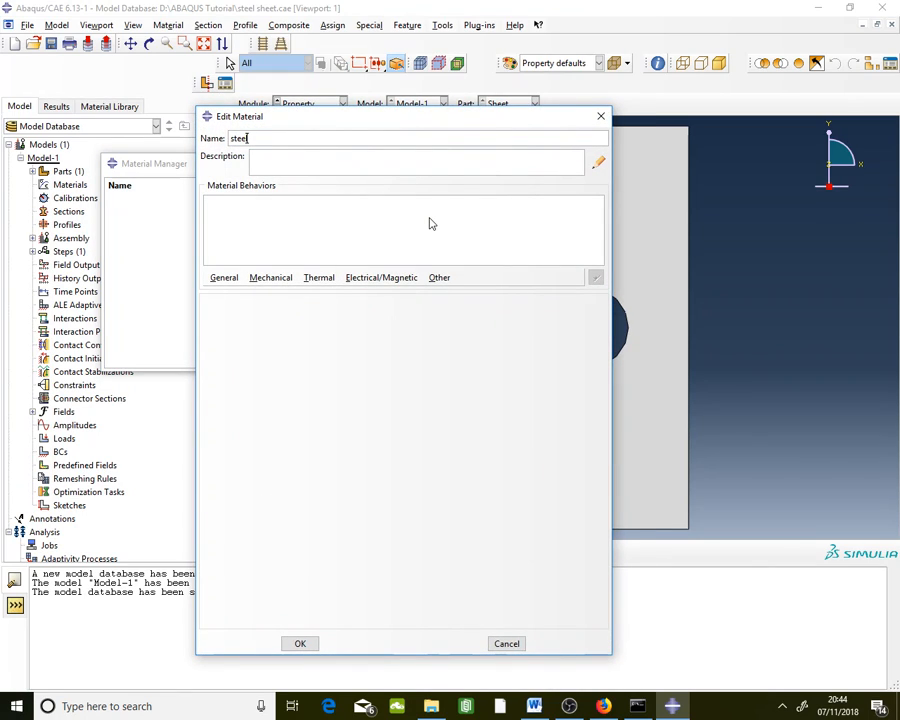
left_click(265, 281)
mouse_move(428, 296)
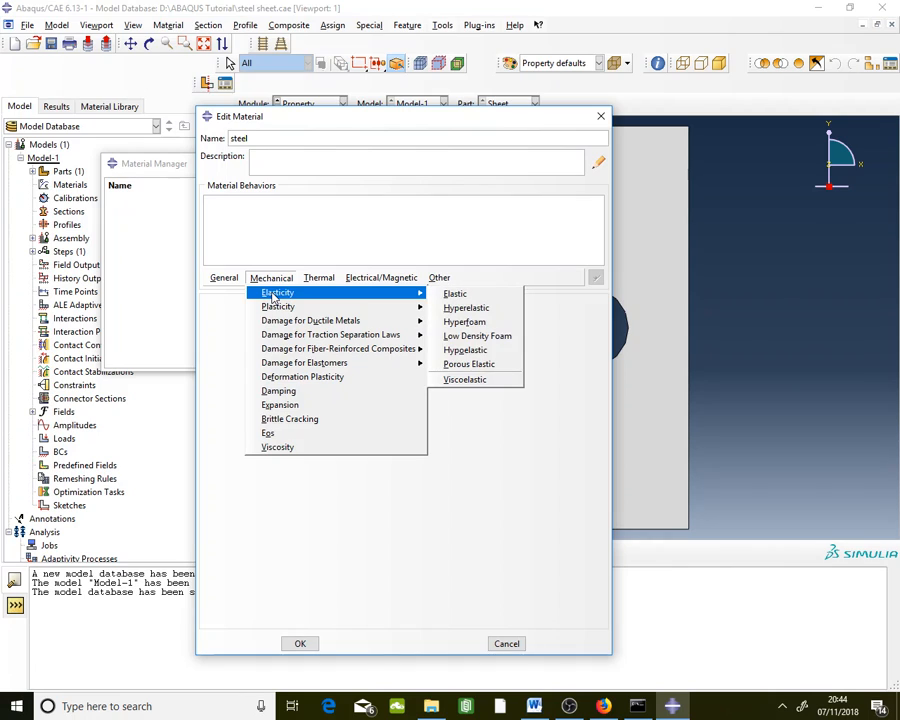
left_click(457, 294)
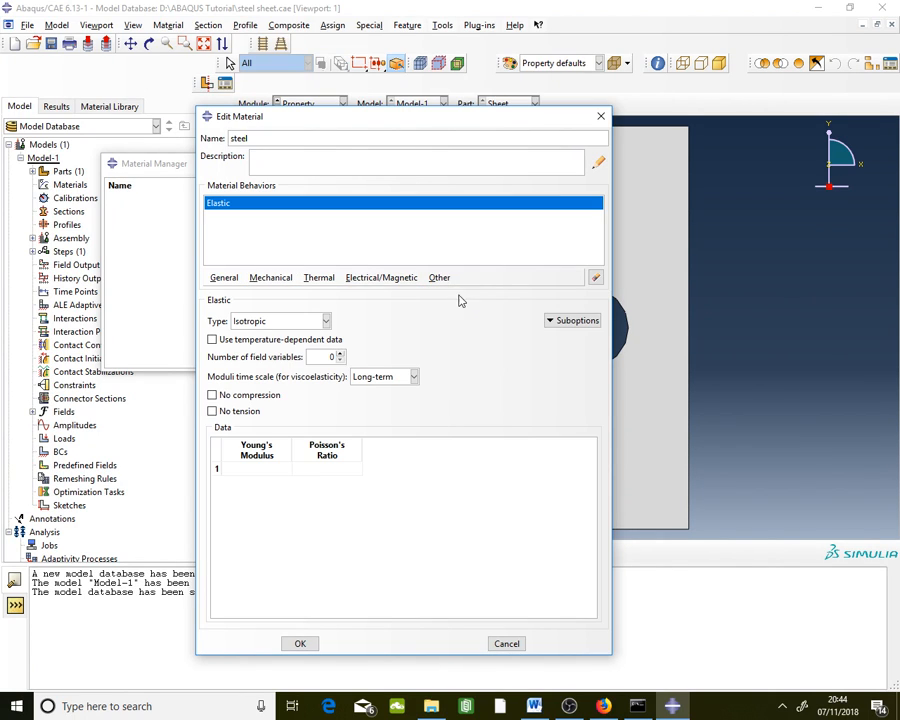
Step: Check the elastic constants in the Word figure and set Young's modulus to 210000 and Poisson's ratio to 0.25
left_click(538, 703)
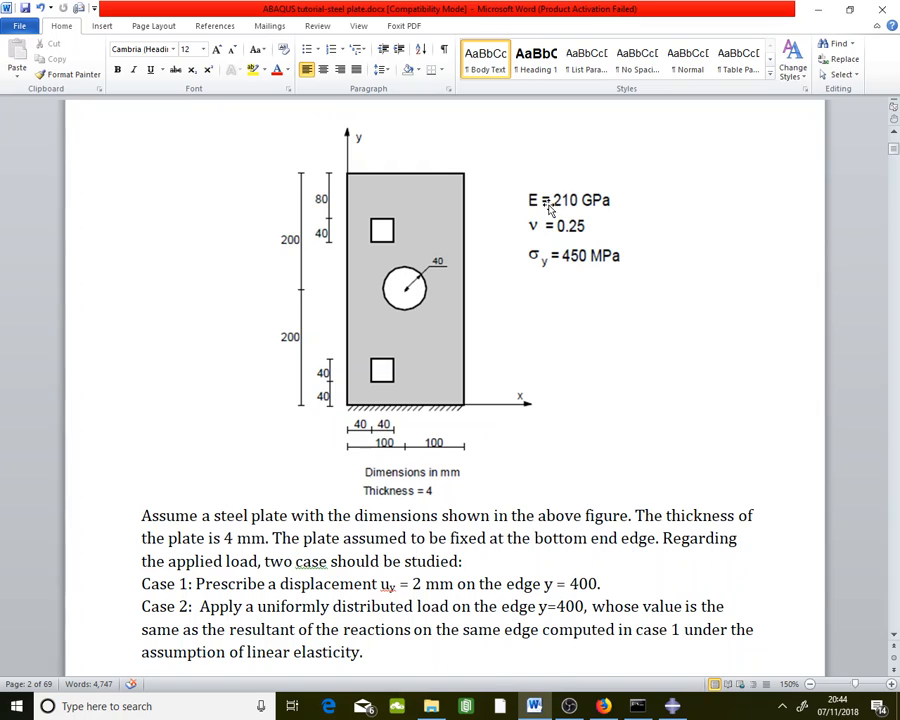
left_click(816, 10)
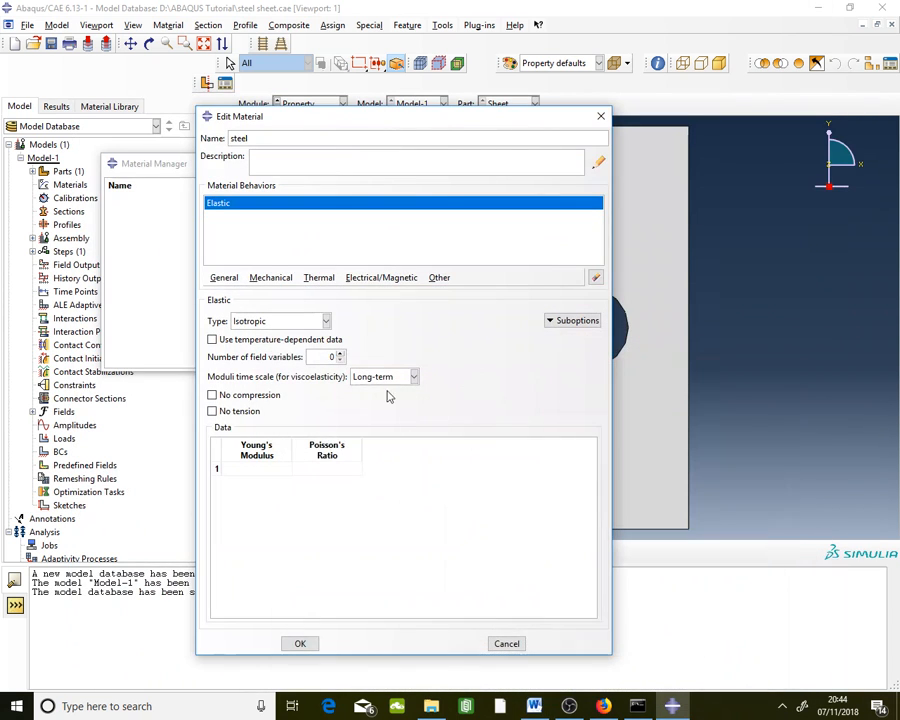
left_click(267, 469)
type("2100")
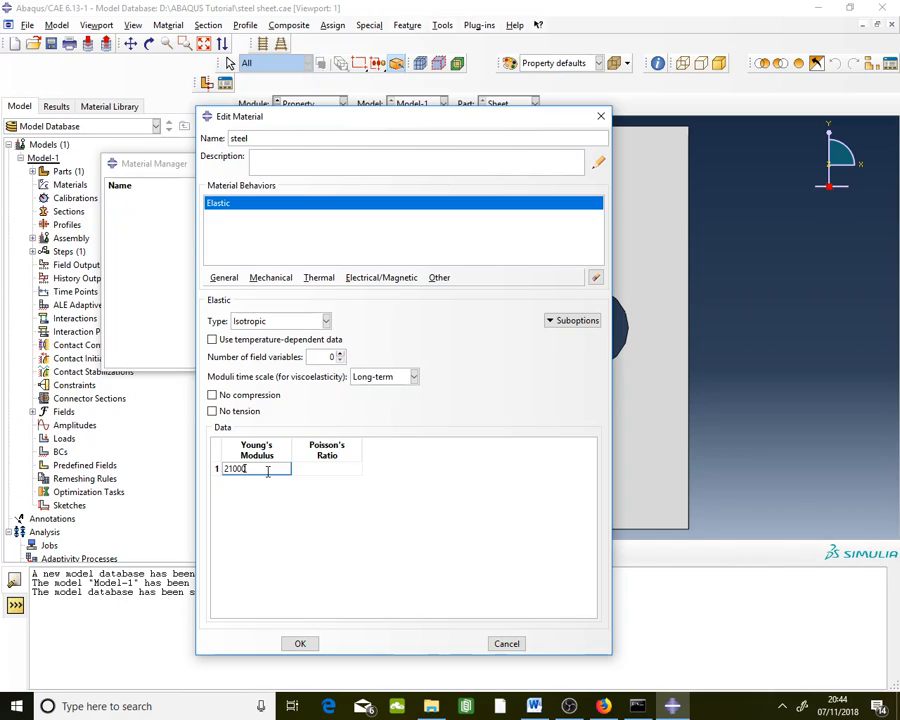
type("00")
left_click_drag(236, 469, 262, 469)
left_click(262, 469)
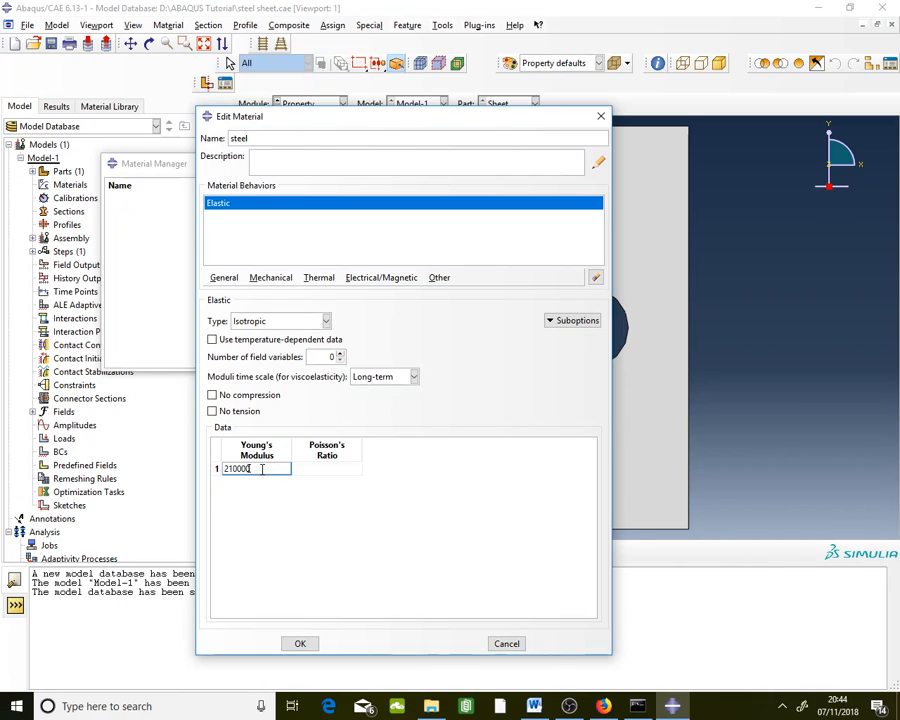
left_click(344, 467)
type("0.25")
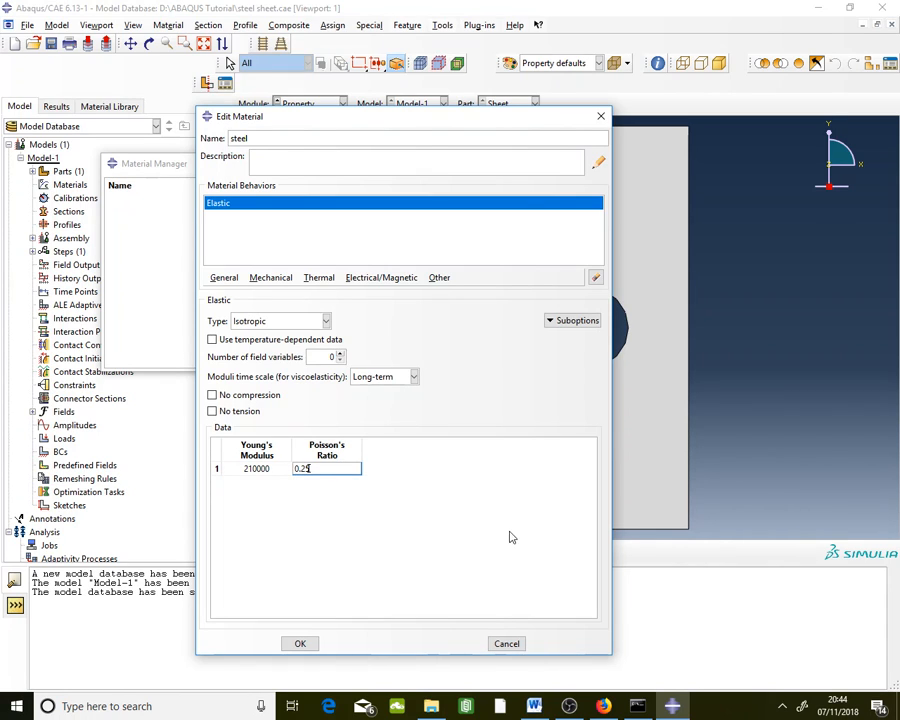
Step: Recheck the material constants in the Word document, accept the steel material and close the Material Manager
left_click(538, 706)
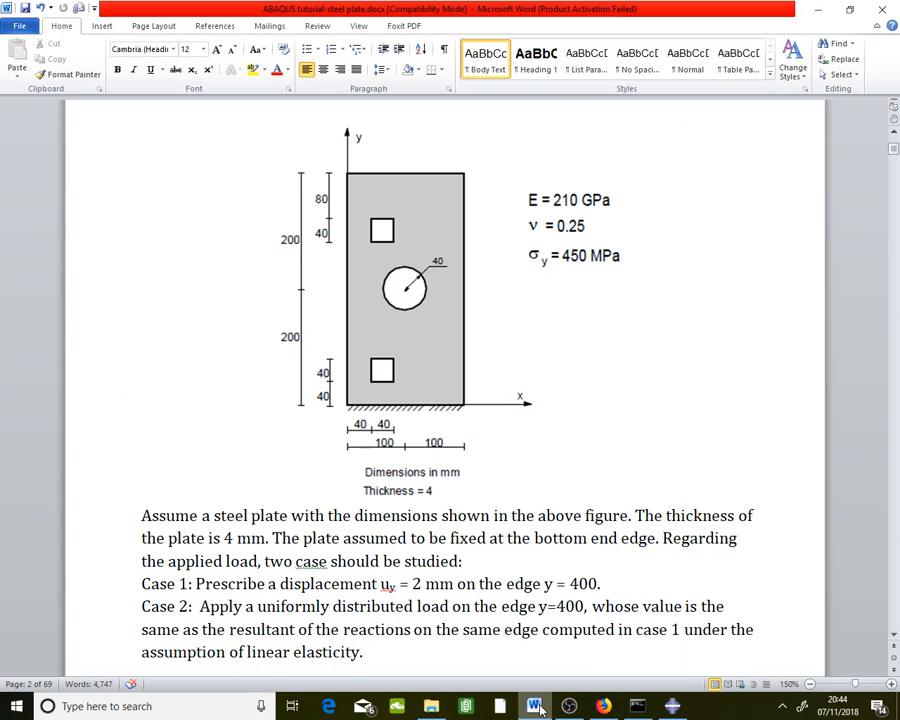
left_click(538, 706)
key("Return")
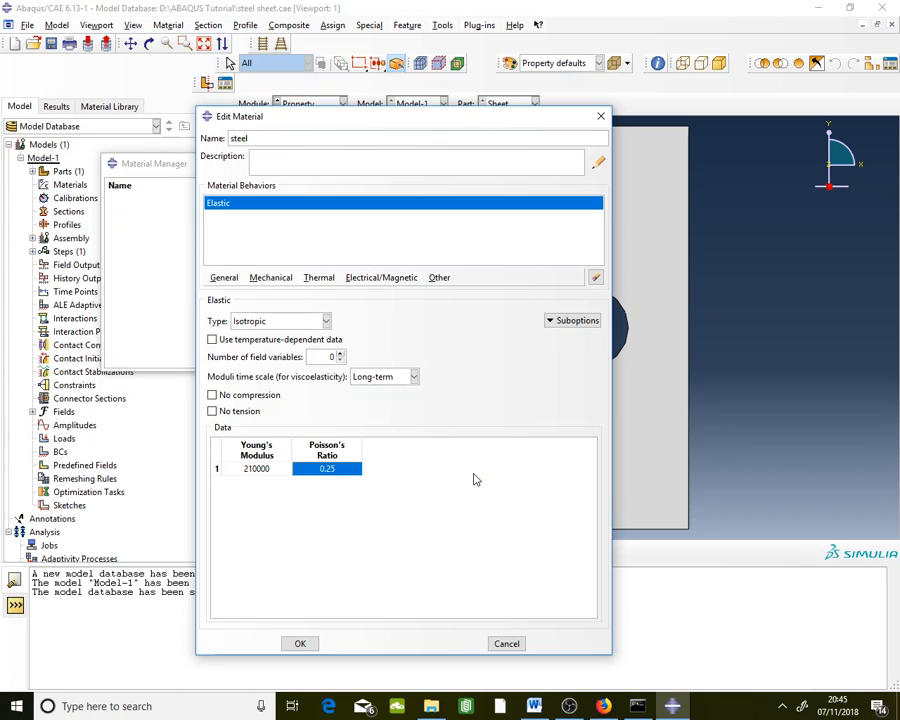
left_click(300, 644)
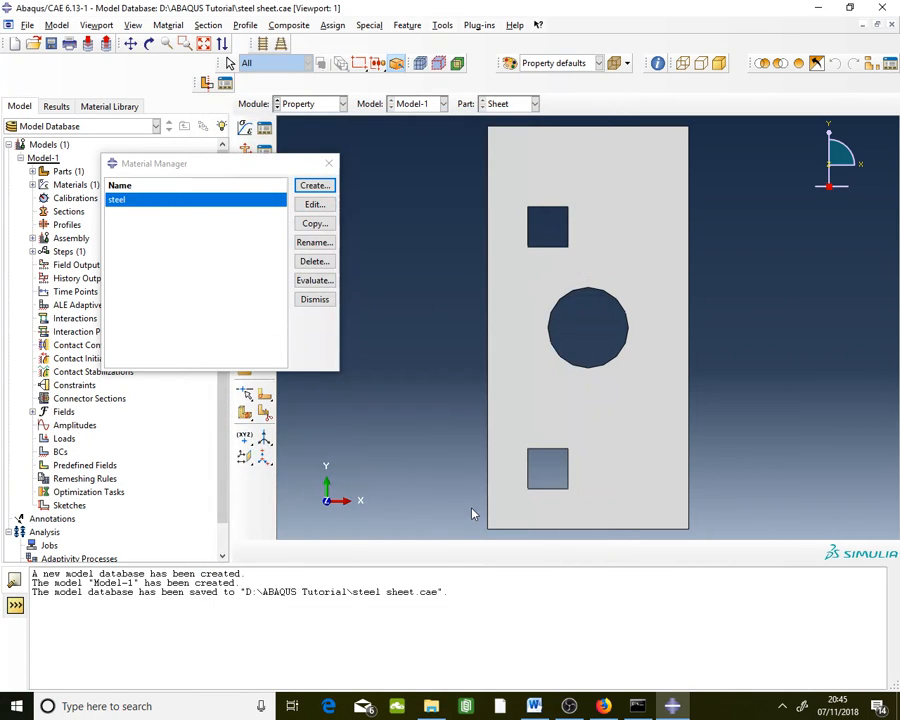
left_click(314, 300)
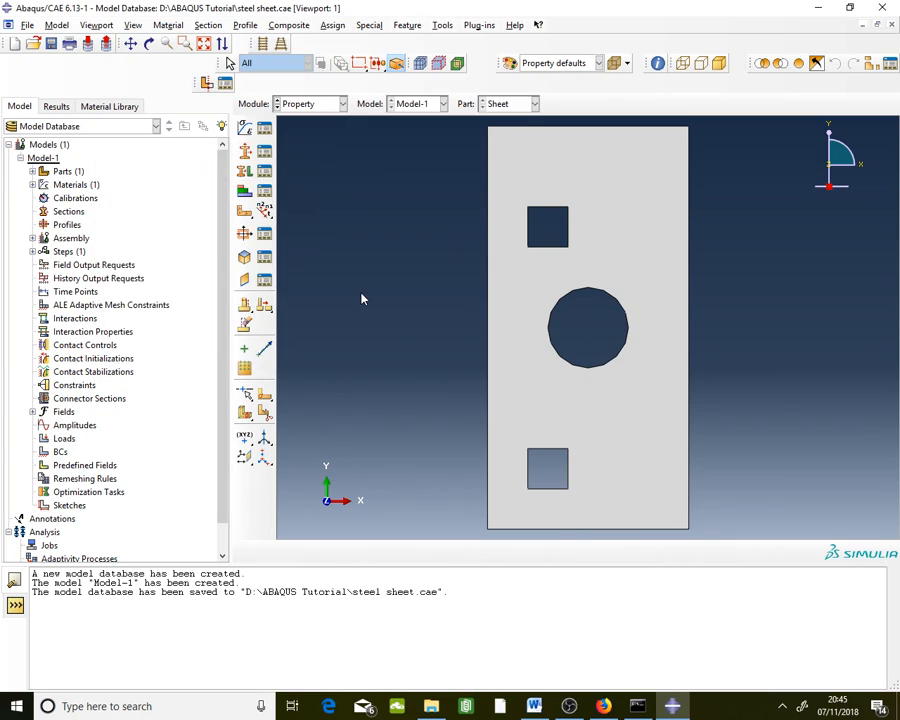
Step: Start a new section in the Section Manager, named Steel Section, with the Solid category and Homogeneous type
left_click(268, 152)
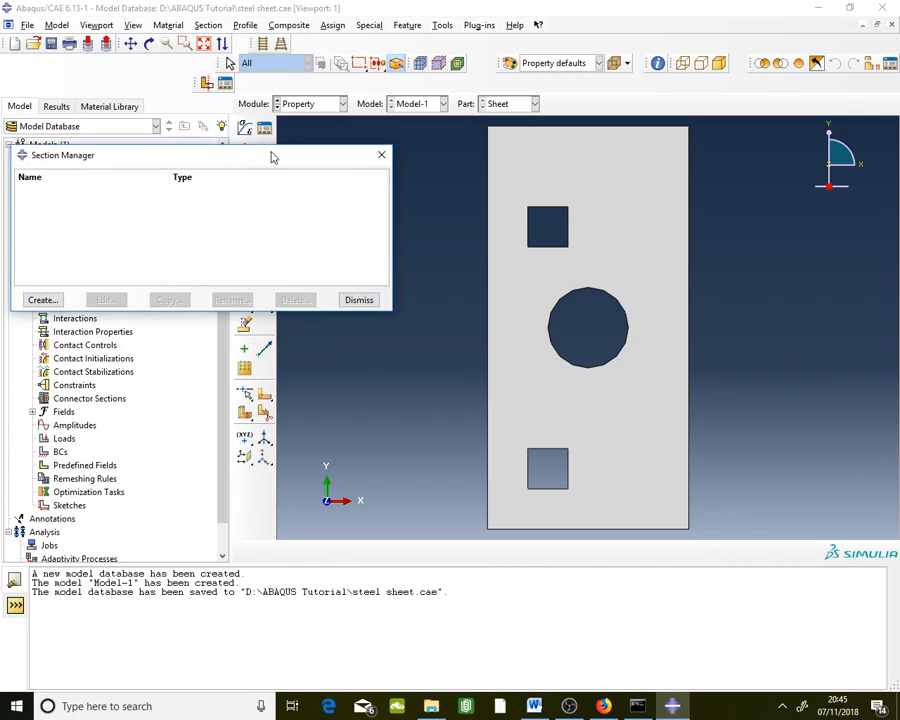
left_click(40, 300)
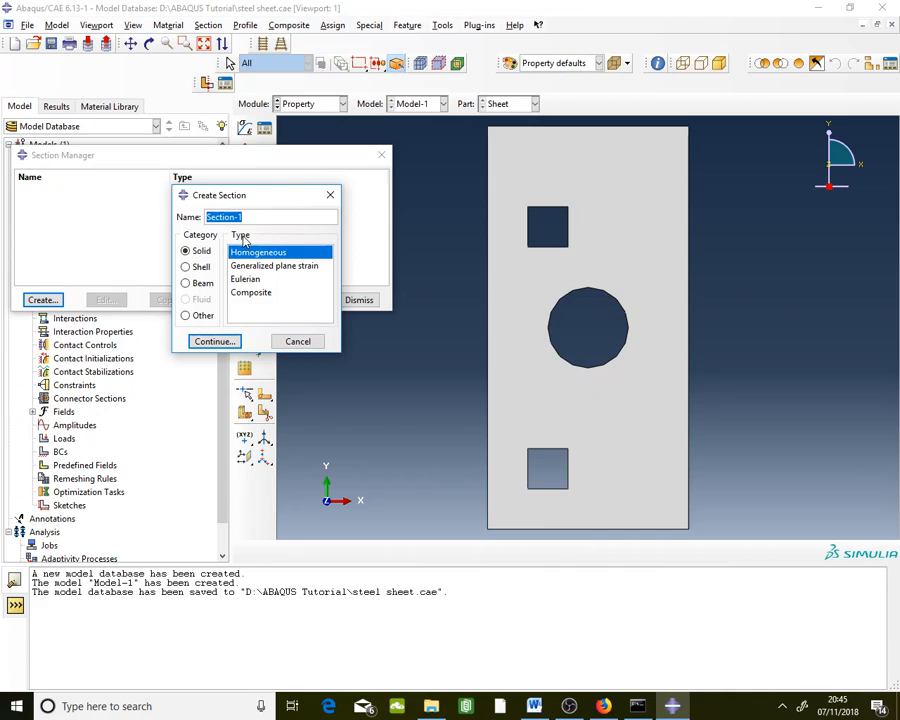
type("SteelS")
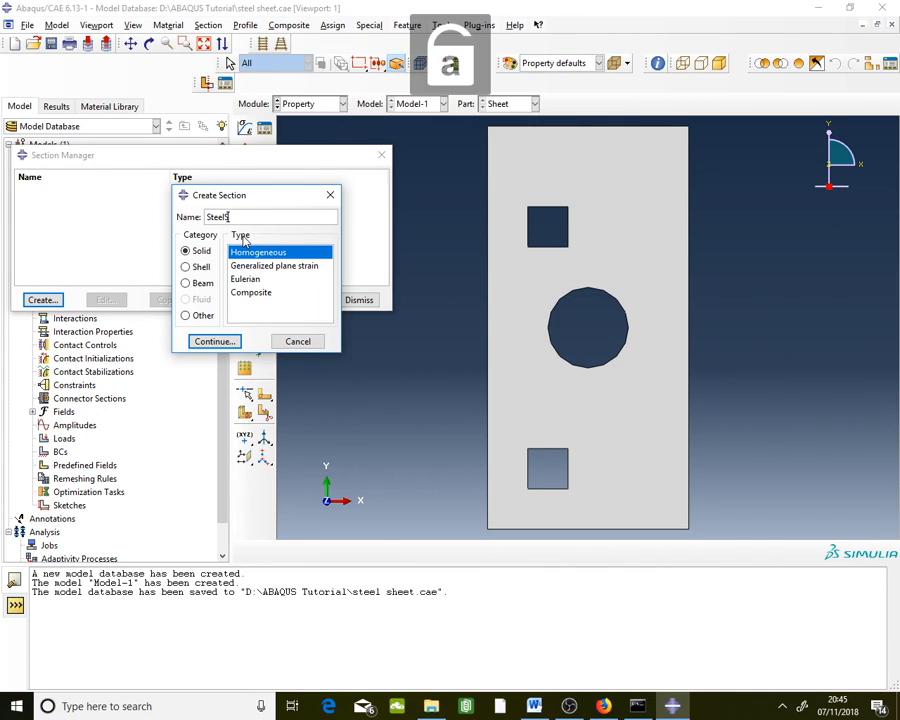
type("ec")
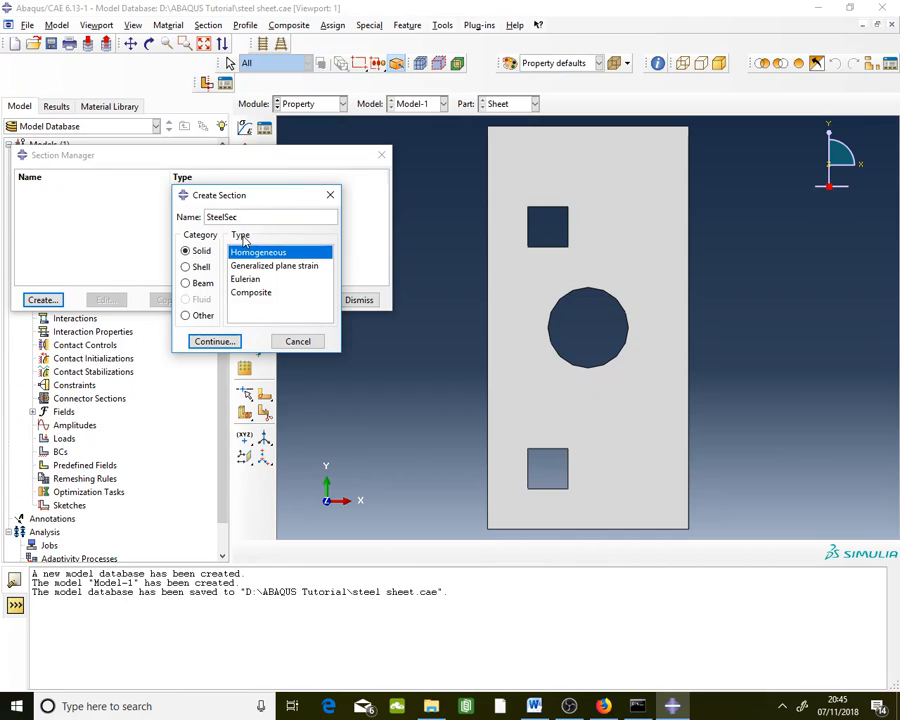
type("tion")
left_click(224, 216)
left_click(203, 251)
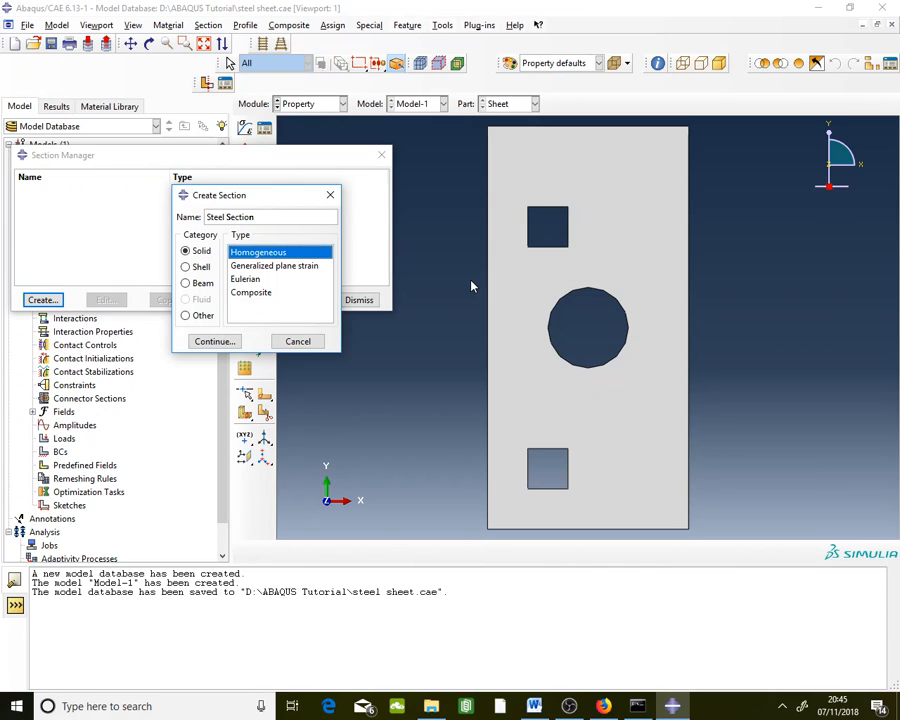
left_click(186, 267)
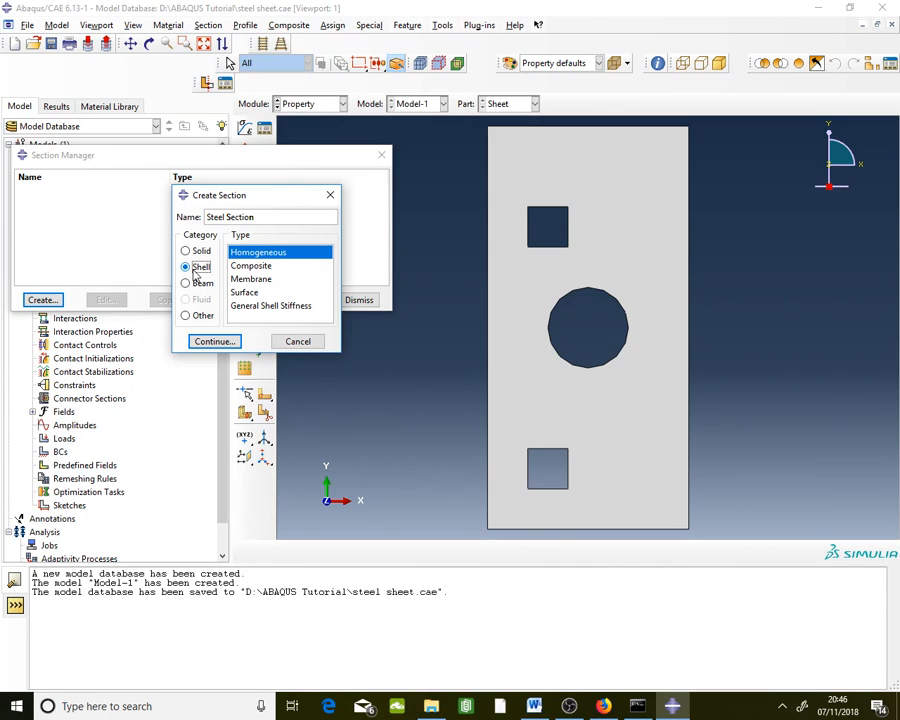
left_click(198, 251)
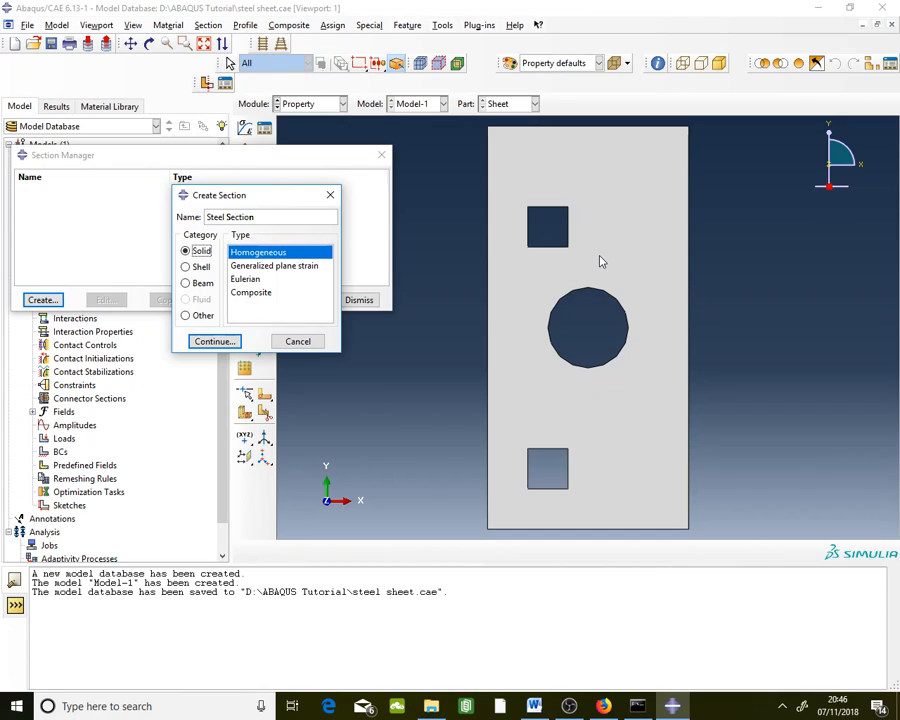
Step: Switch to the Word document, review the plate figure and problem description, and return to Abaqus
left_click(534, 706)
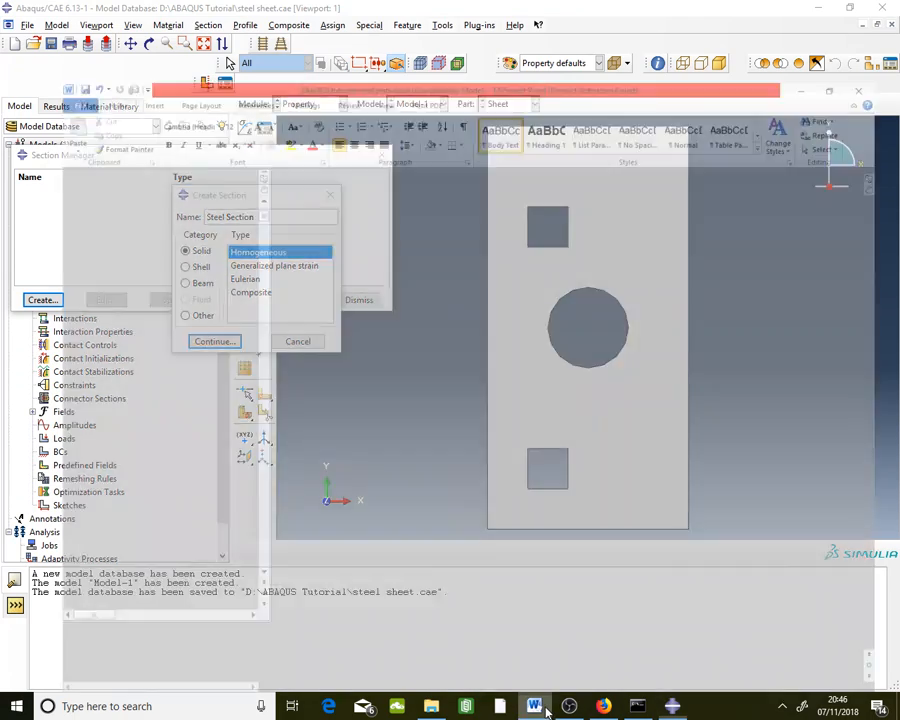
scroll(450, 268, "up", 1)
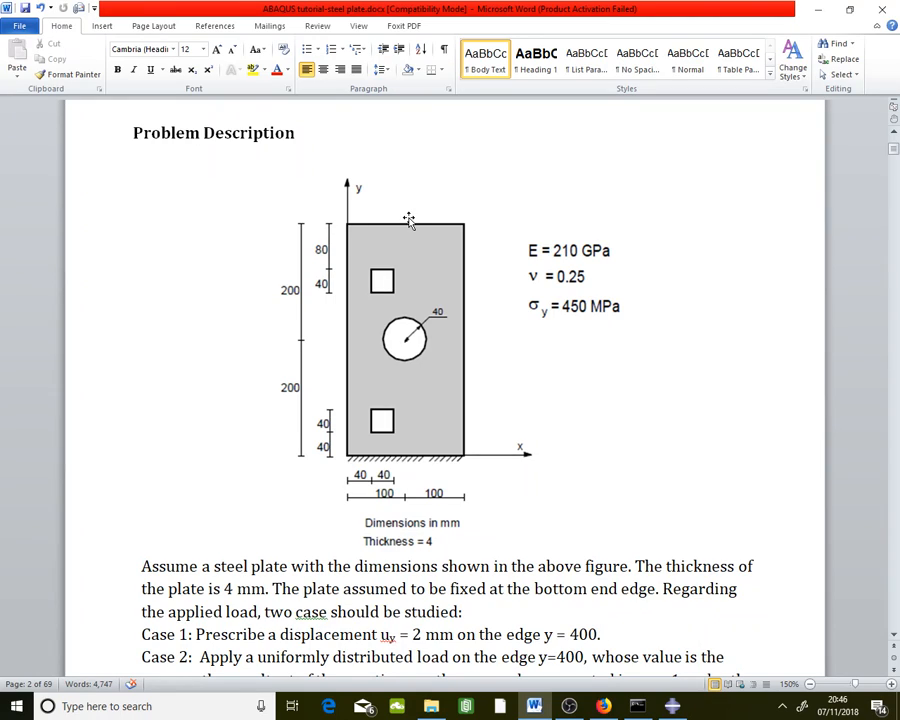
scroll(409, 219, "down", 1)
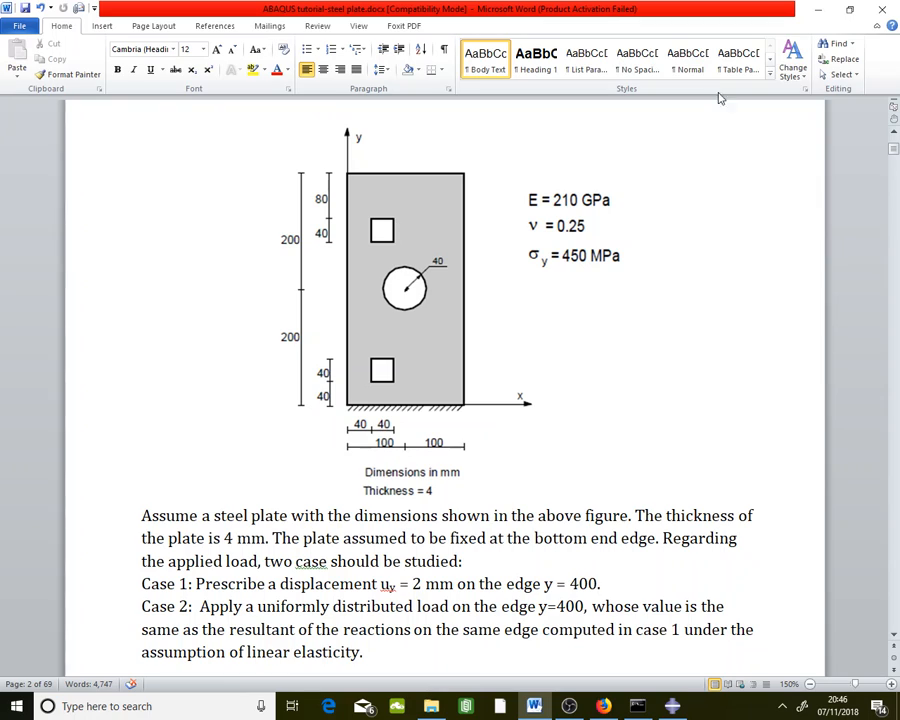
left_click(819, 11)
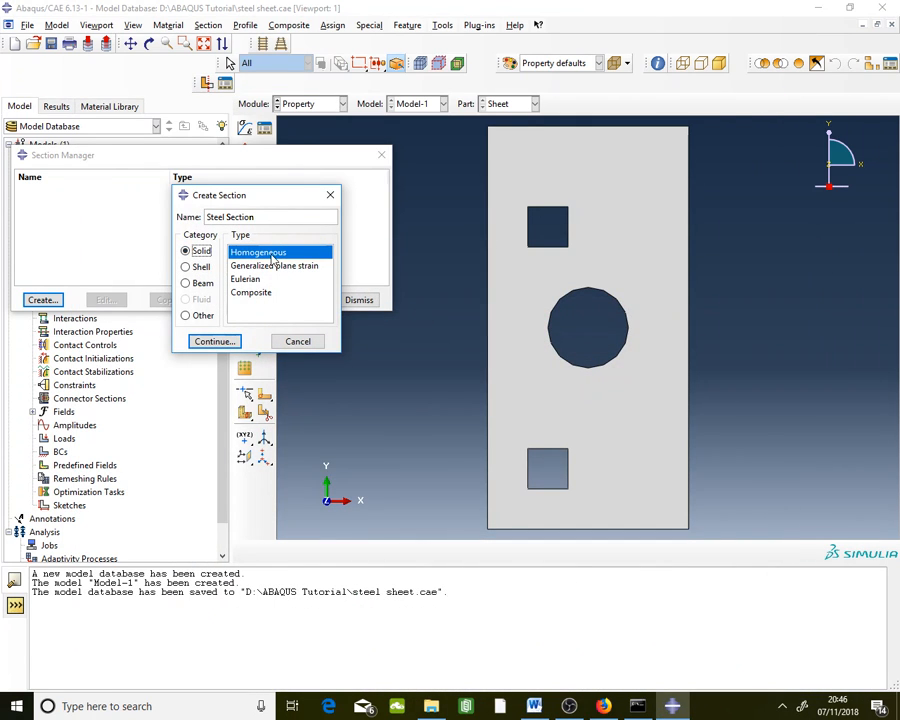
Step: Check the thickness in Word, create the section in Abaqus with material steel and plane stress/strain thickness 4, and close the Section Manager
left_click(216, 341)
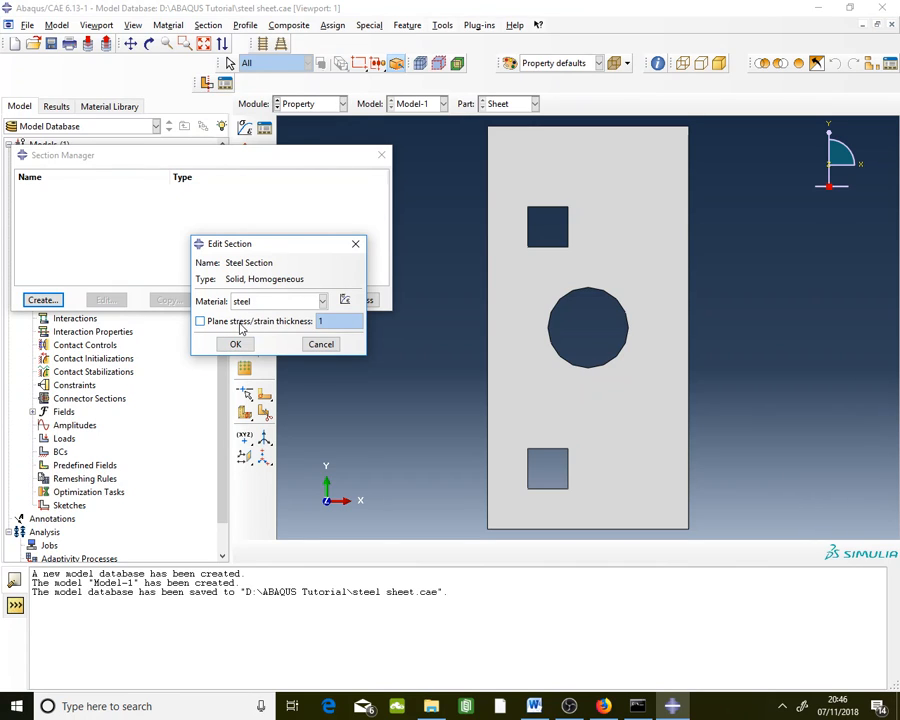
left_click(262, 321)
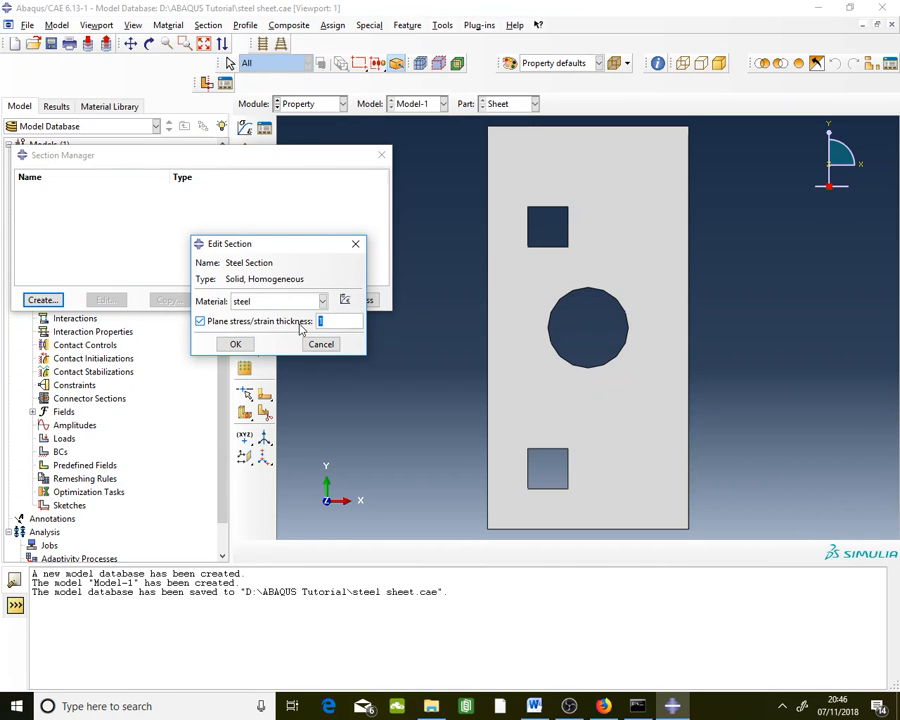
left_click(530, 710)
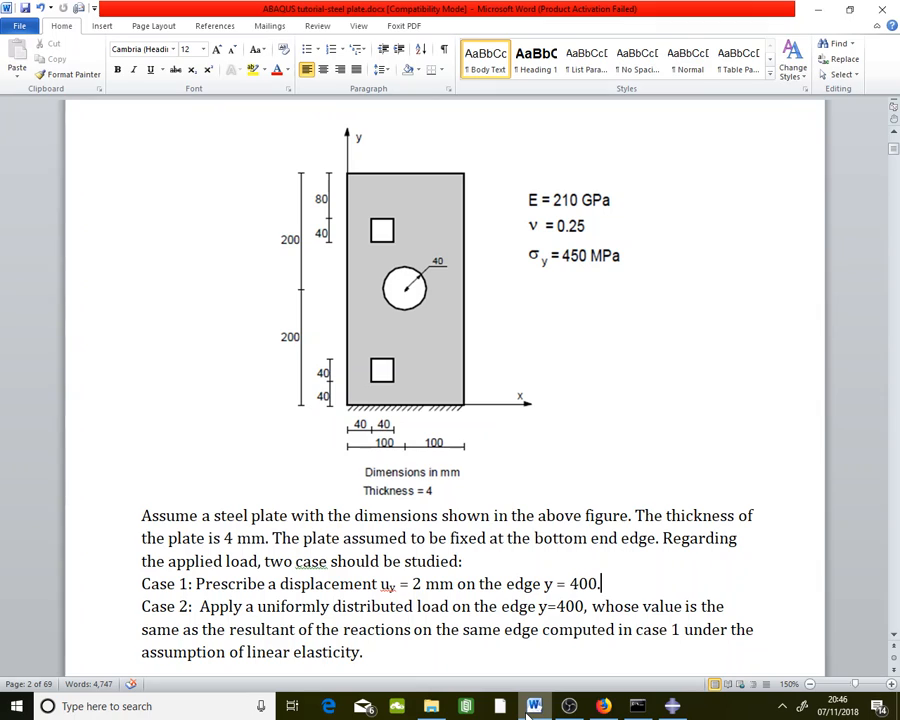
key("alt+Tab")
type("4")
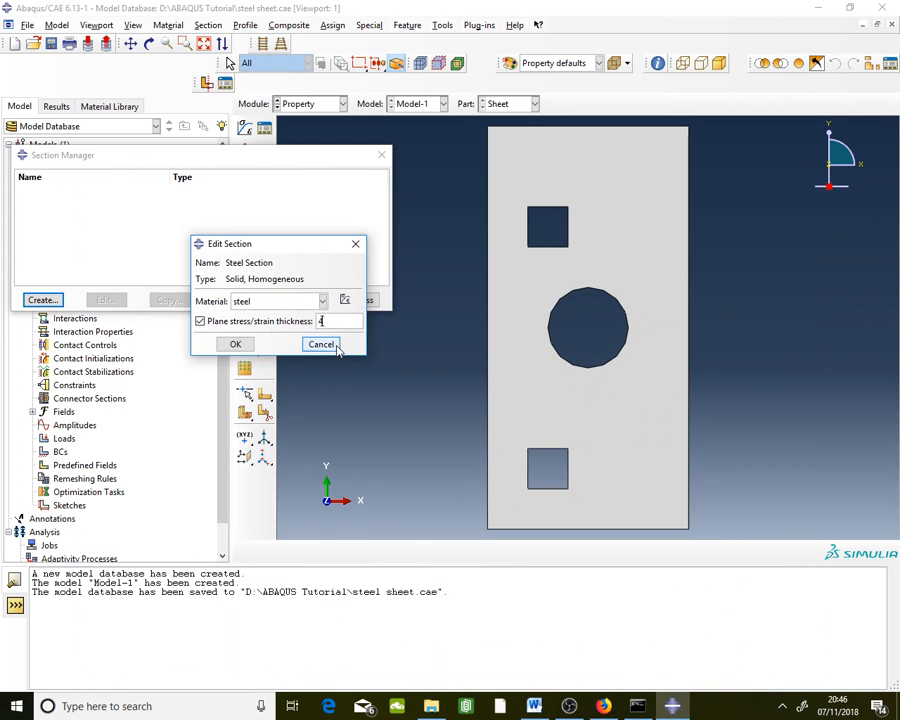
left_click_drag(301, 252, 294, 254)
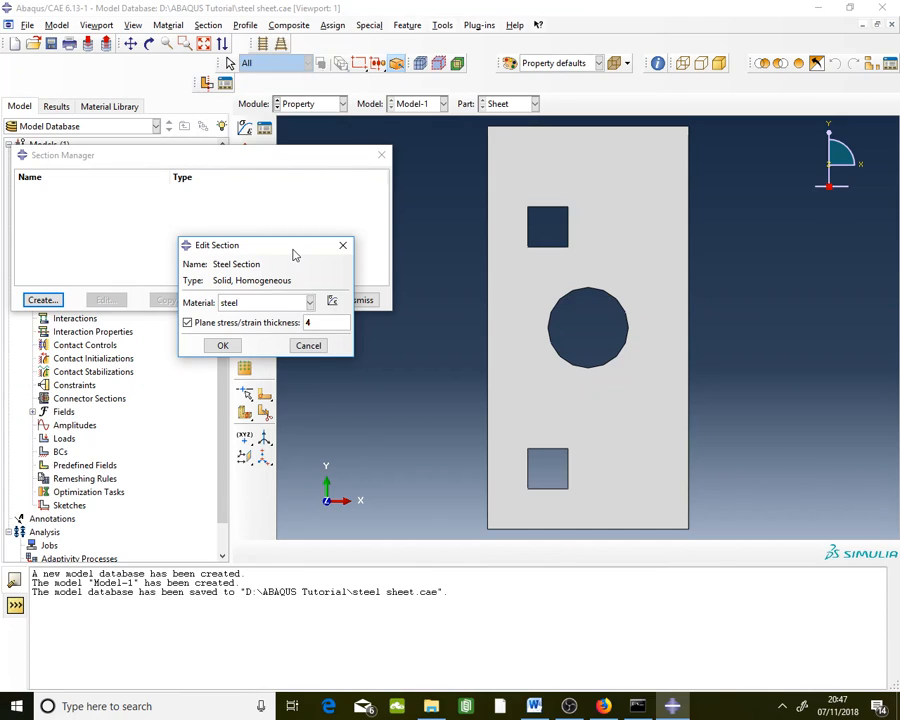
left_click(229, 345)
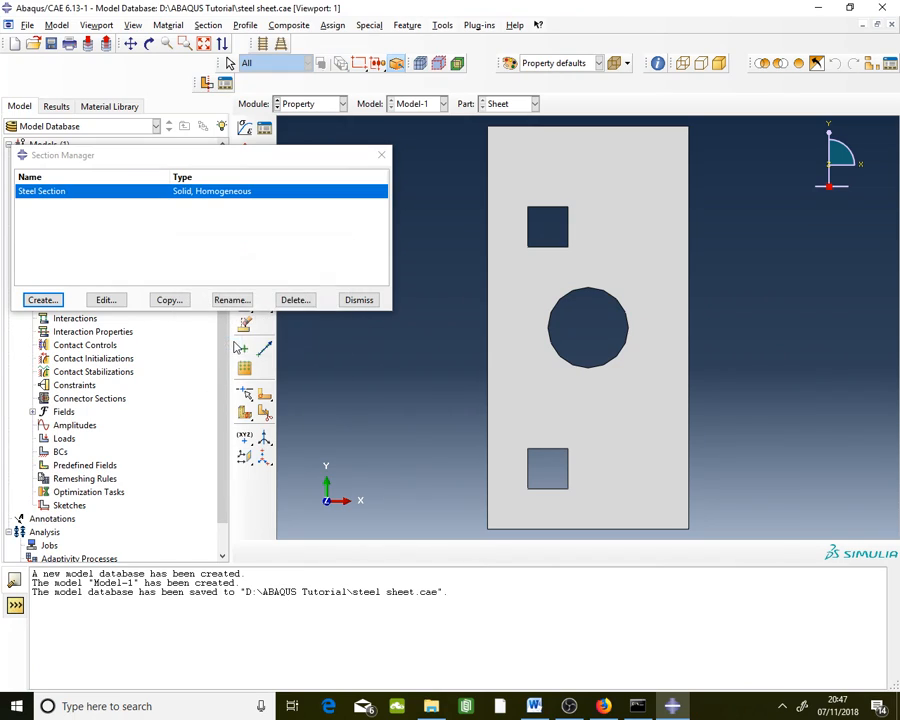
left_click(378, 302)
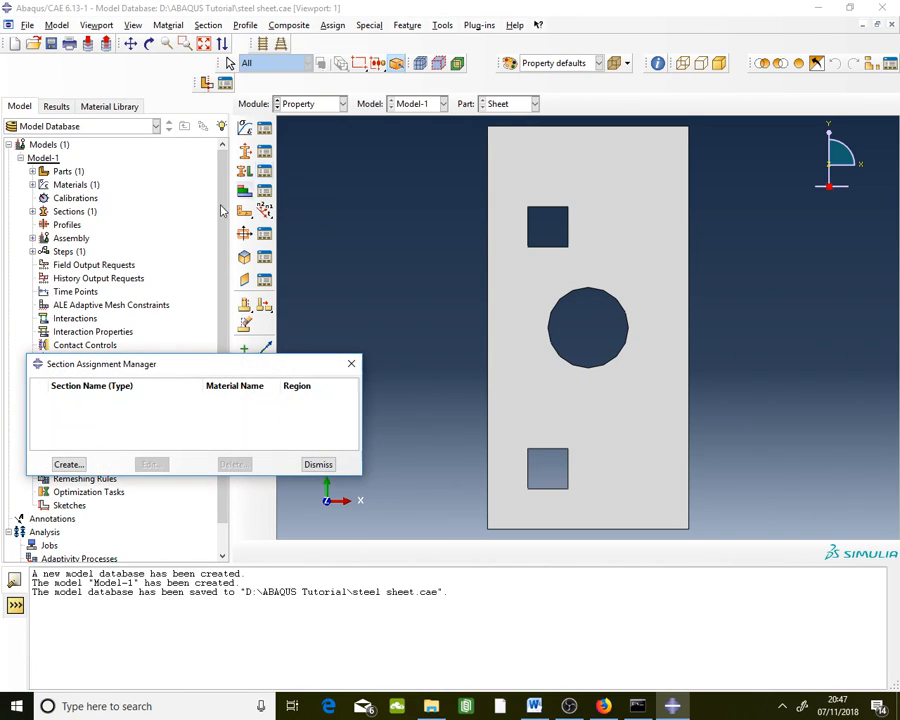
Step: Assign Steel Section to the whole plate as Set-1 with thickness from section, and close the Section Assignment Manager
left_click(70, 465)
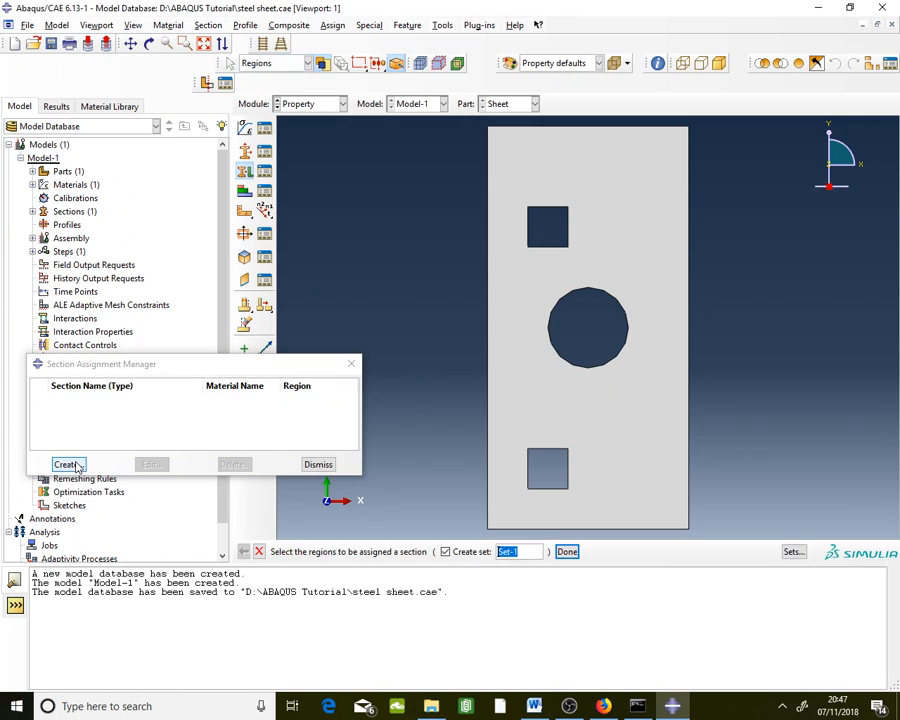
left_click(514, 382)
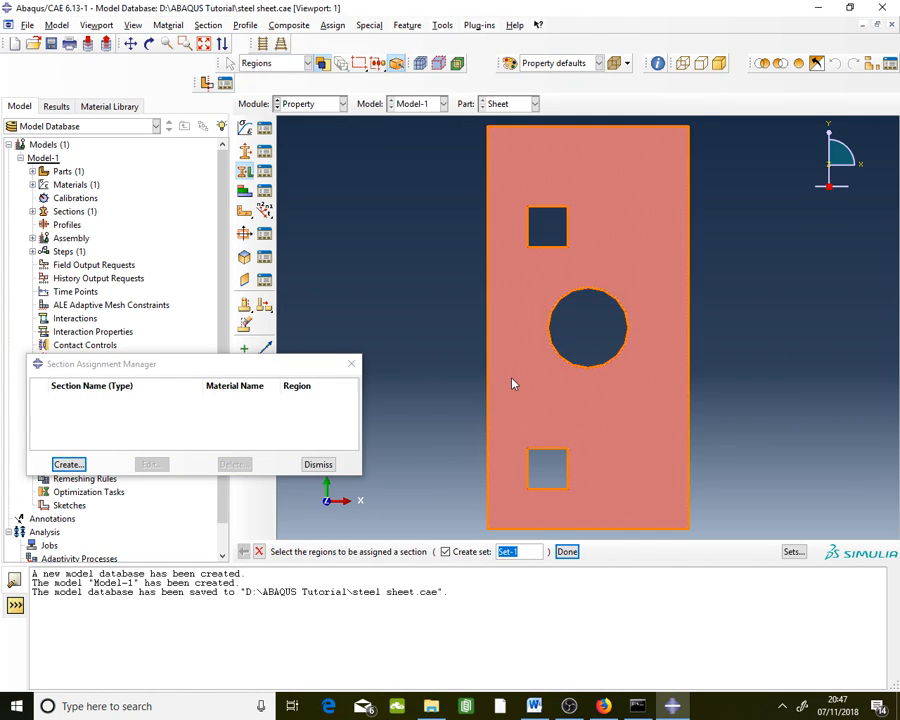
left_click(567, 551)
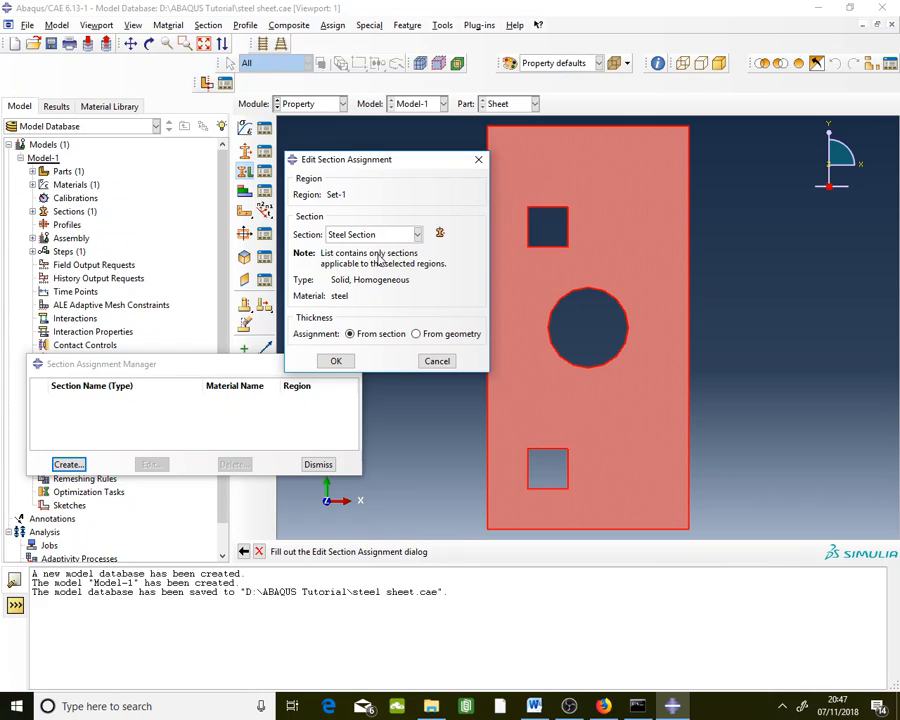
left_click(345, 361)
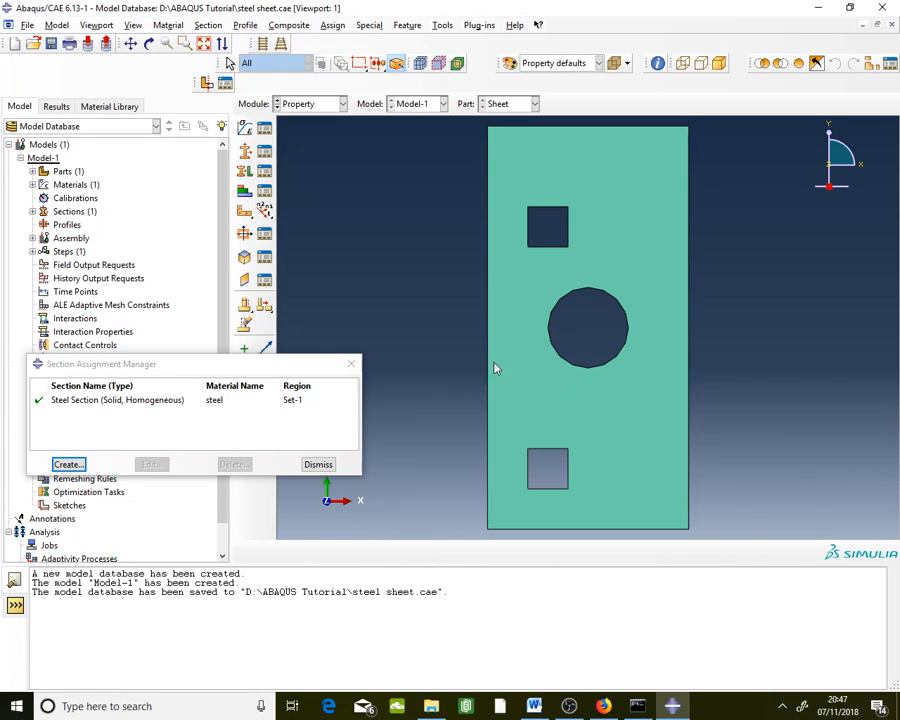
left_click(318, 464)
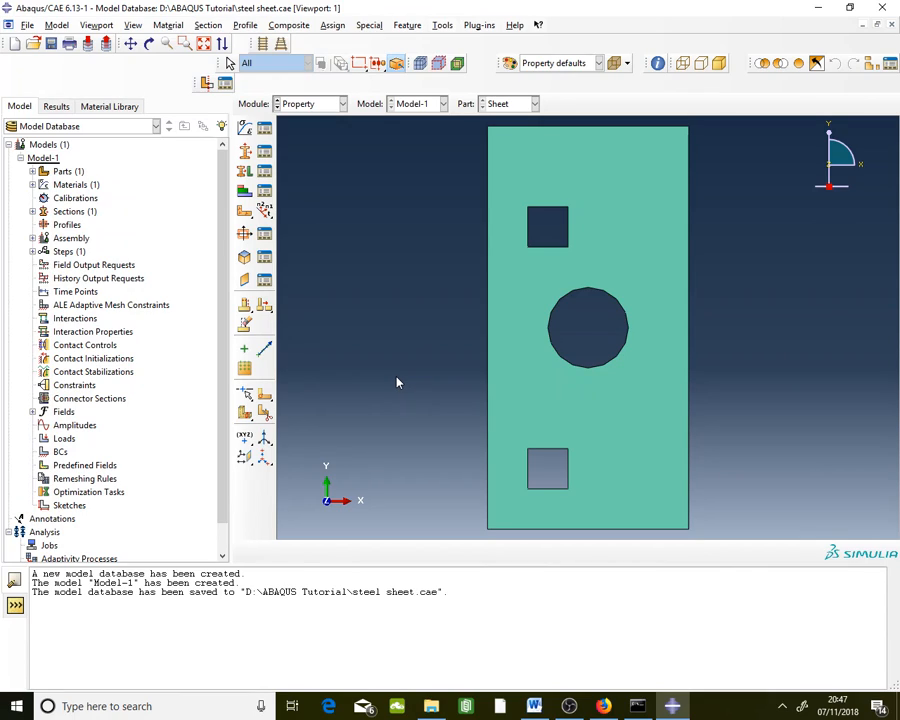
Step: Switch to the Assembly module, create an independent instance of the Sheet part and save the model database
left_click(323, 116)
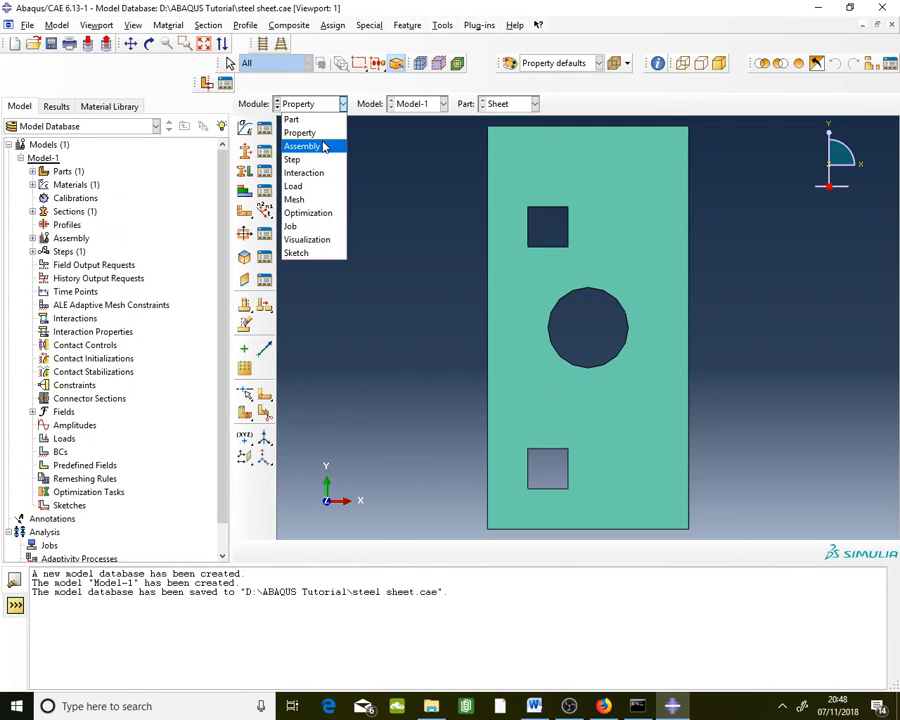
left_click(323, 147)
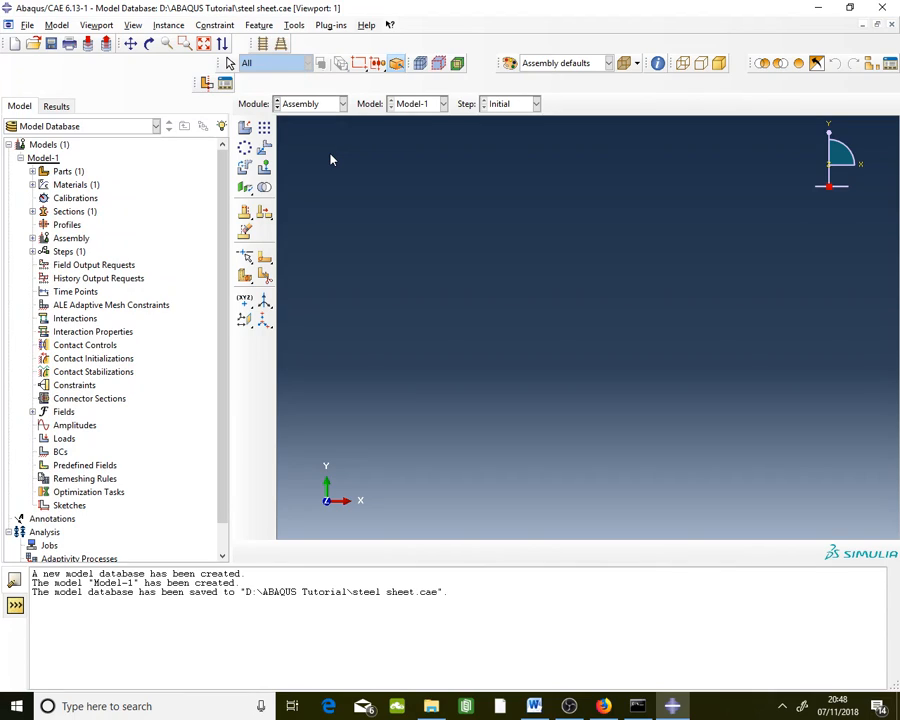
left_click(246, 130)
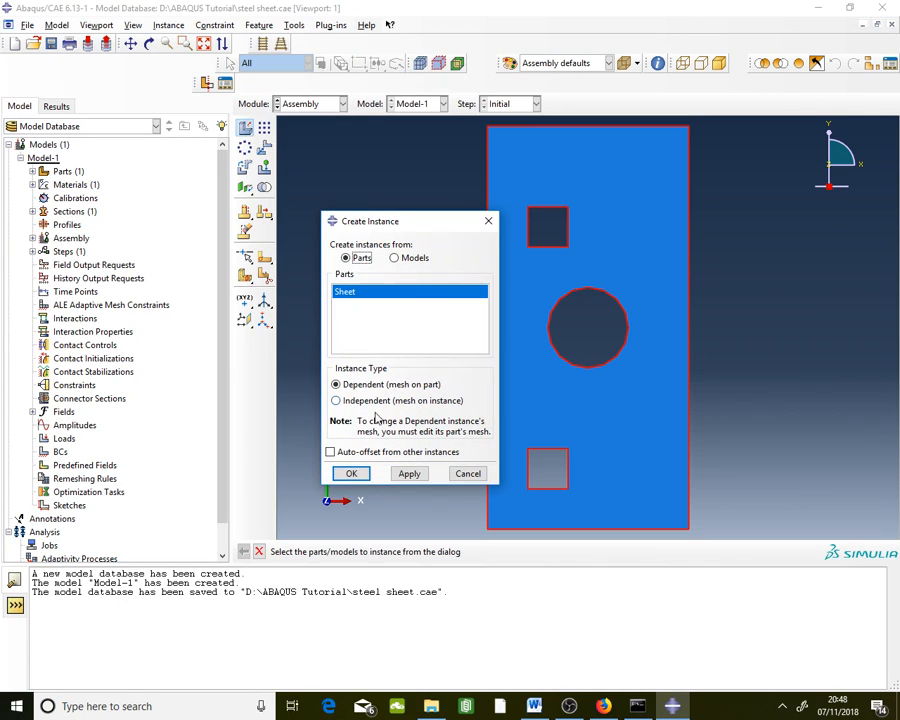
left_click(375, 402)
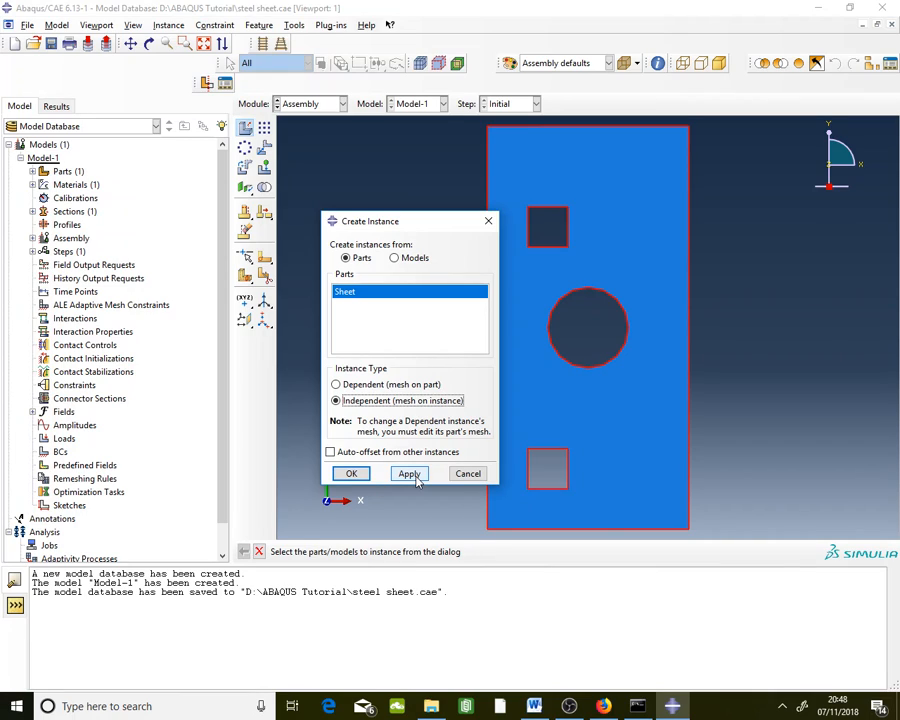
left_click(353, 474)
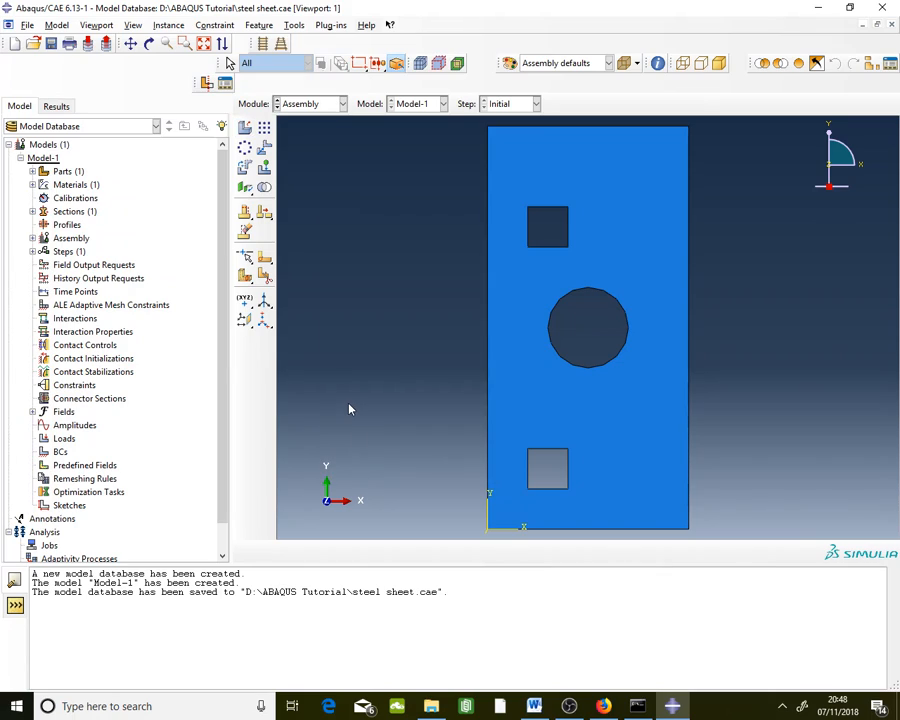
left_click(50, 44)
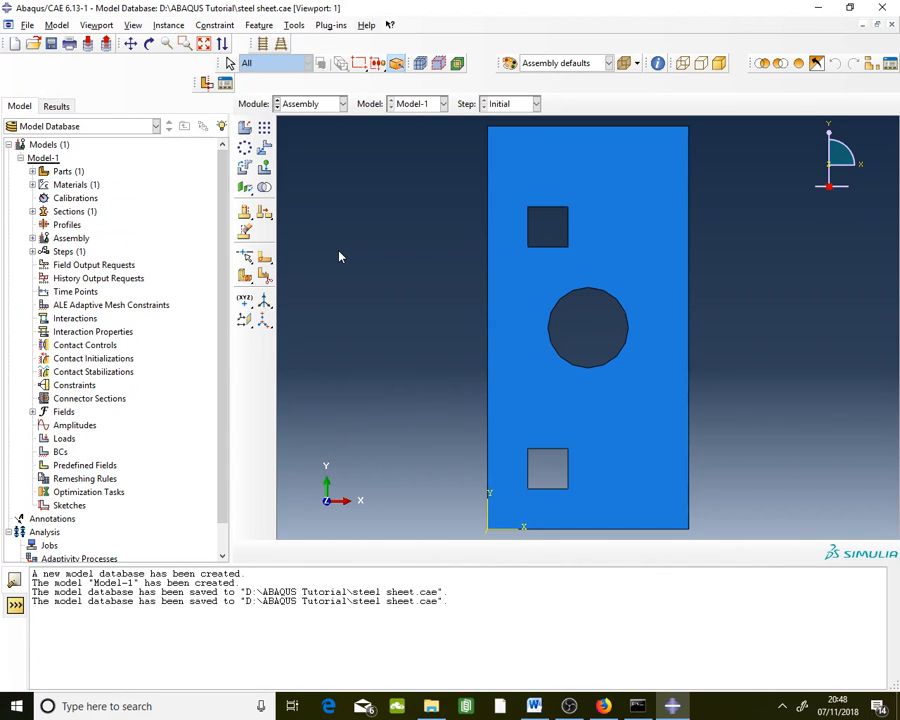
Step: Switch to the Step module and create Step-1 after the Initial step with the Static, General procedure
left_click(319, 104)
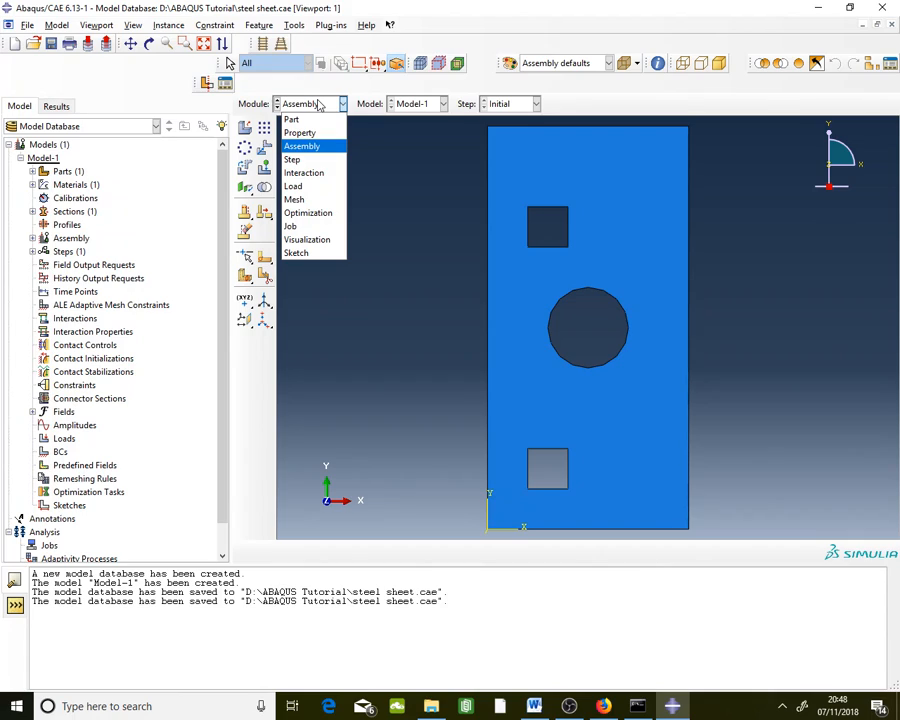
left_click(313, 160)
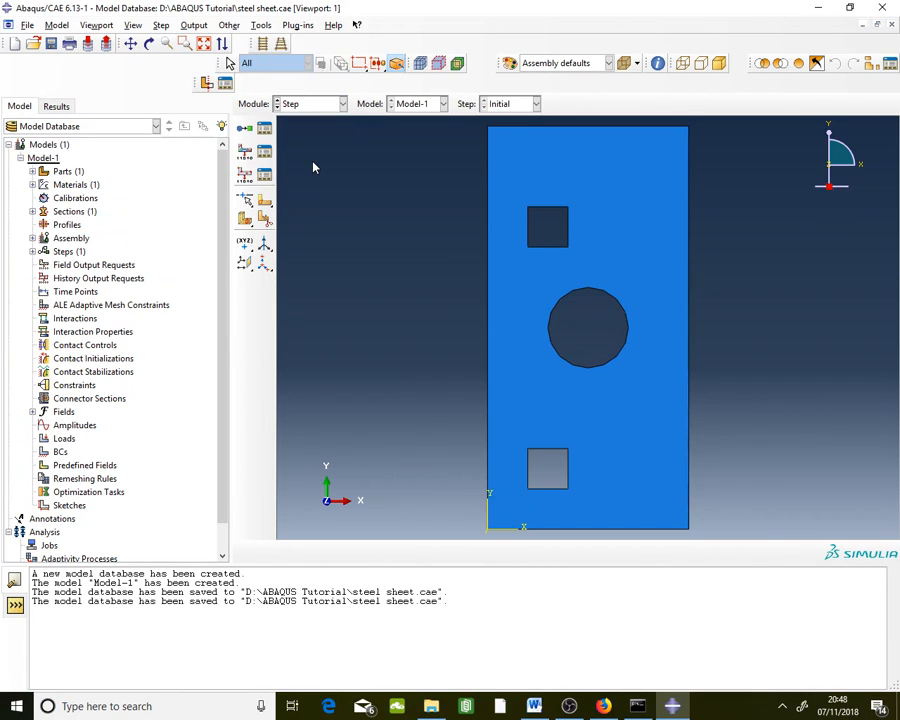
left_click(262, 131)
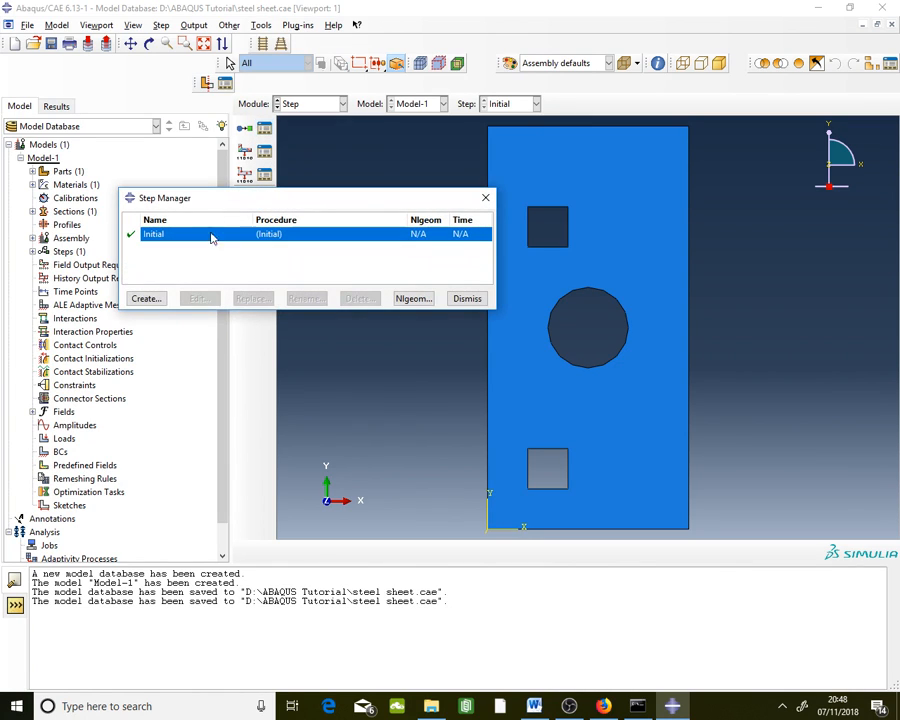
left_click(145, 299)
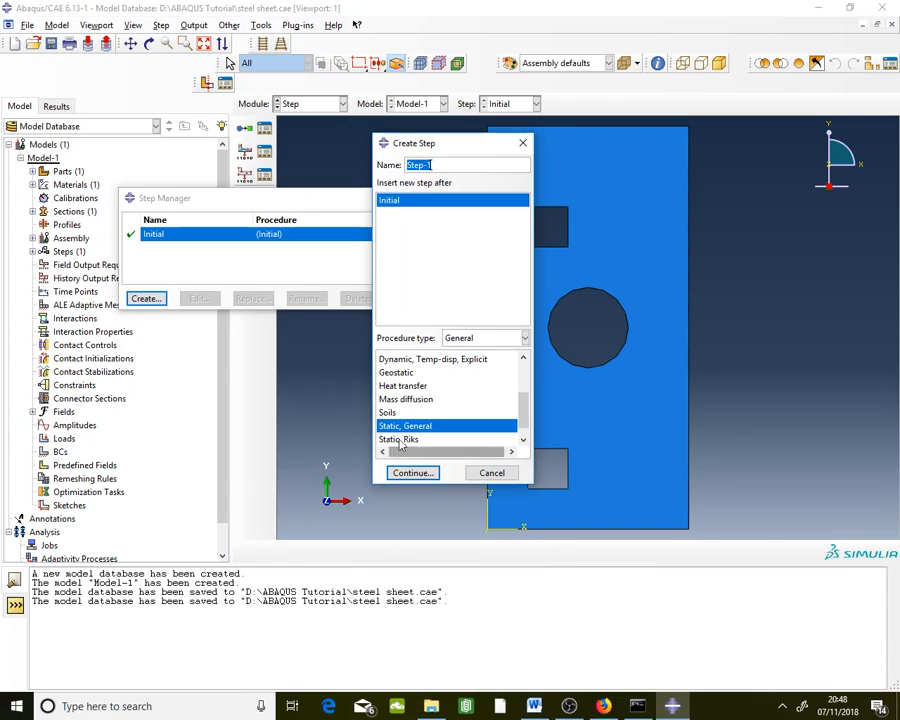
left_click(406, 430)
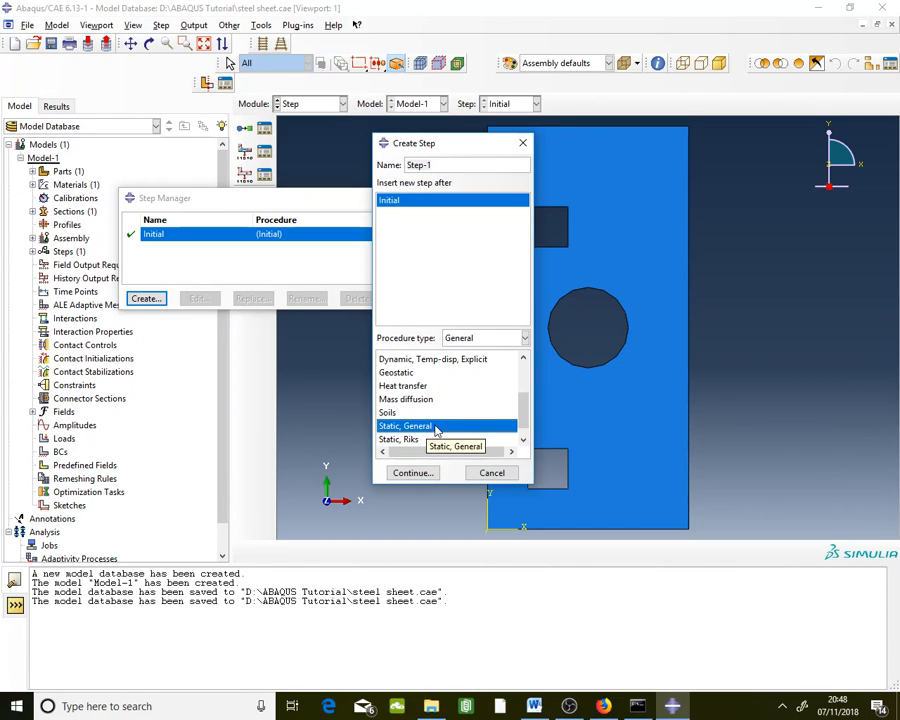
left_click(416, 477)
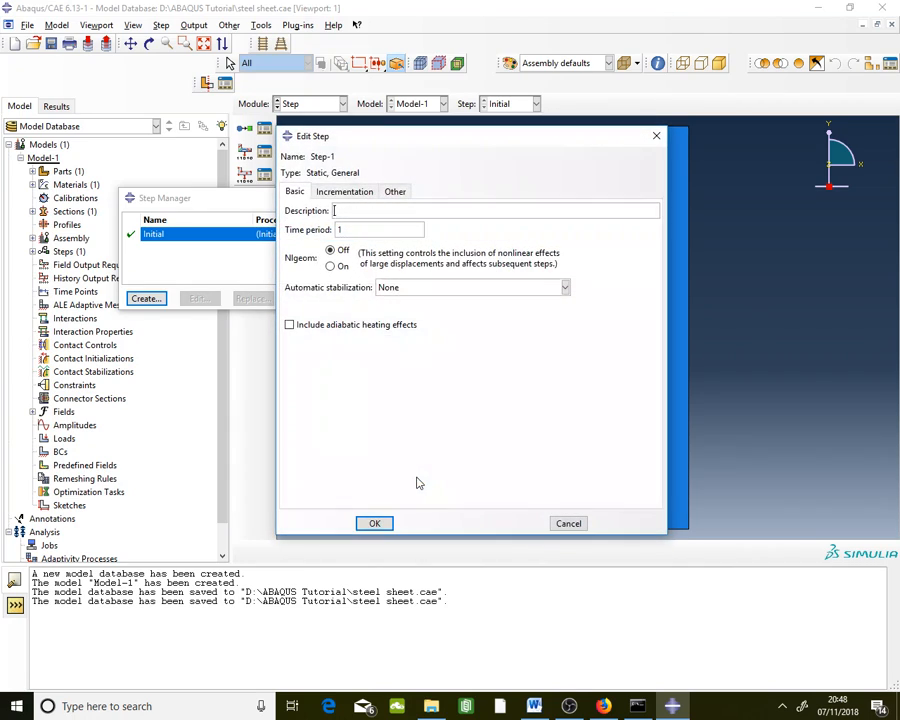
Step: Review the incrementation settings of Step-1, accept the step definition and close the Step Manager
left_click_drag(490, 143, 285, 137)
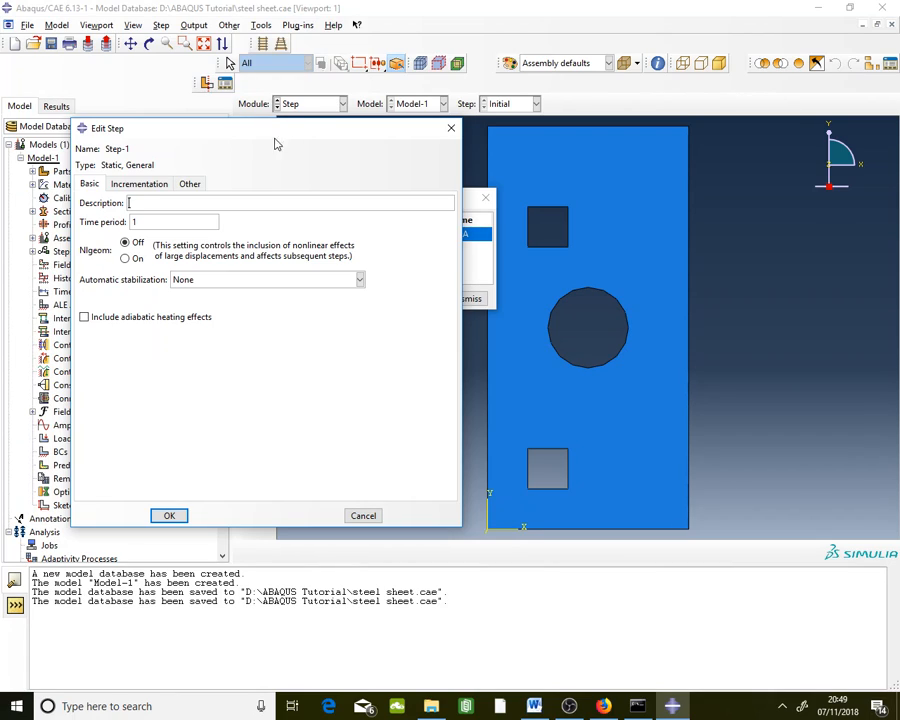
left_click(147, 186)
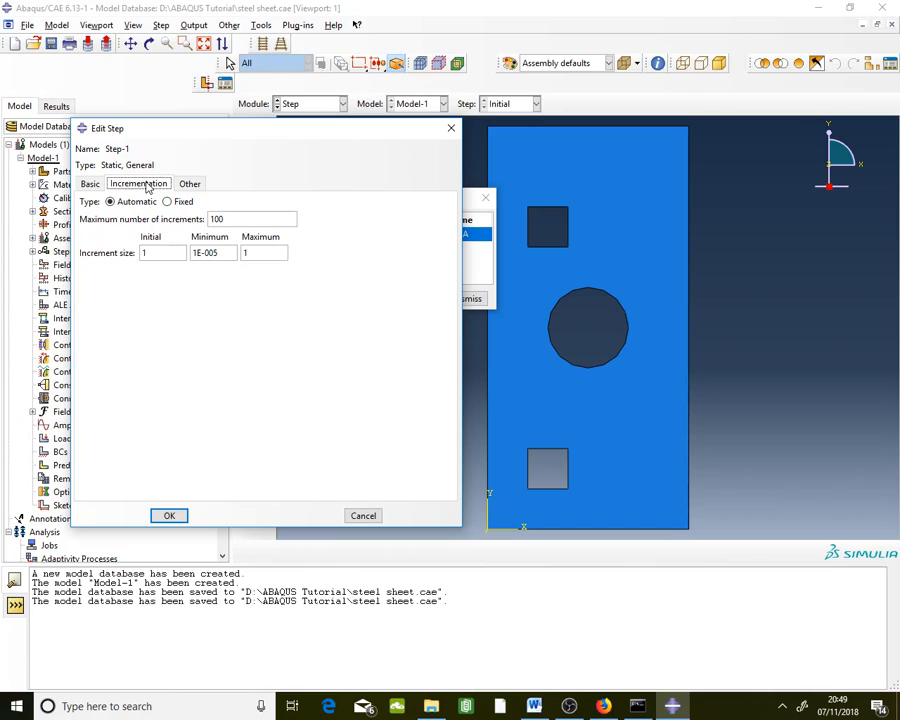
left_click(168, 258)
left_click(184, 519)
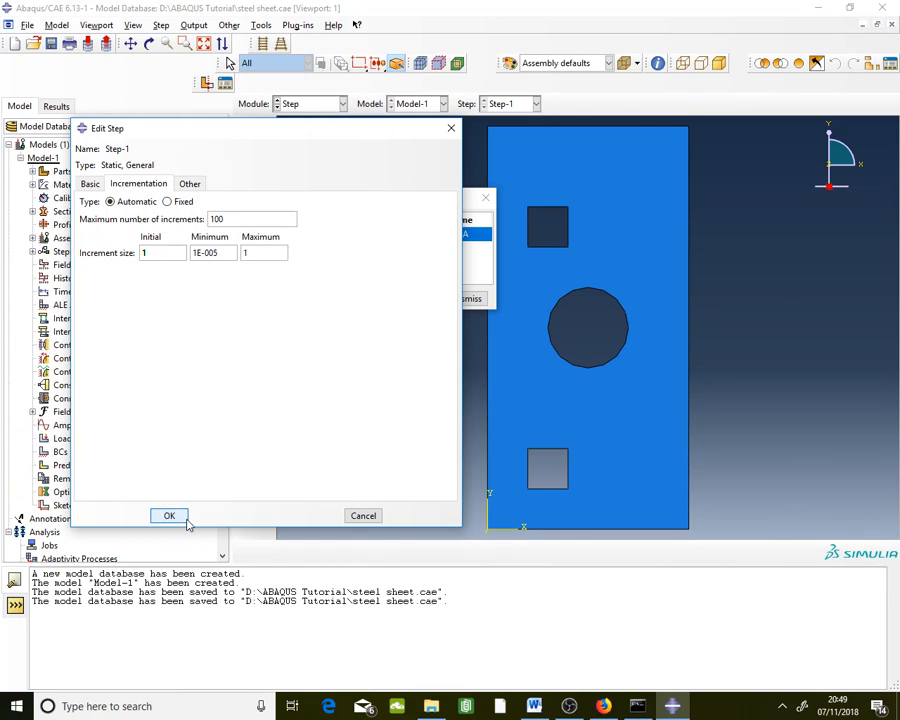
left_click(467, 299)
Step: Switch to the Load module, check the support and load cases in the Word document, and return to Abaqus
left_click(311, 109)
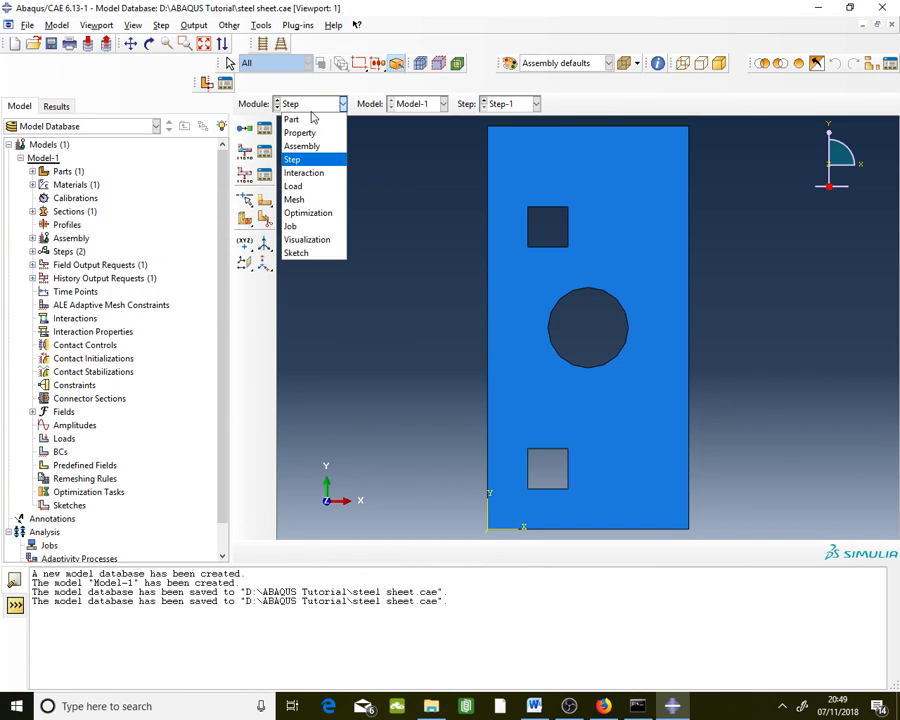
left_click(306, 188)
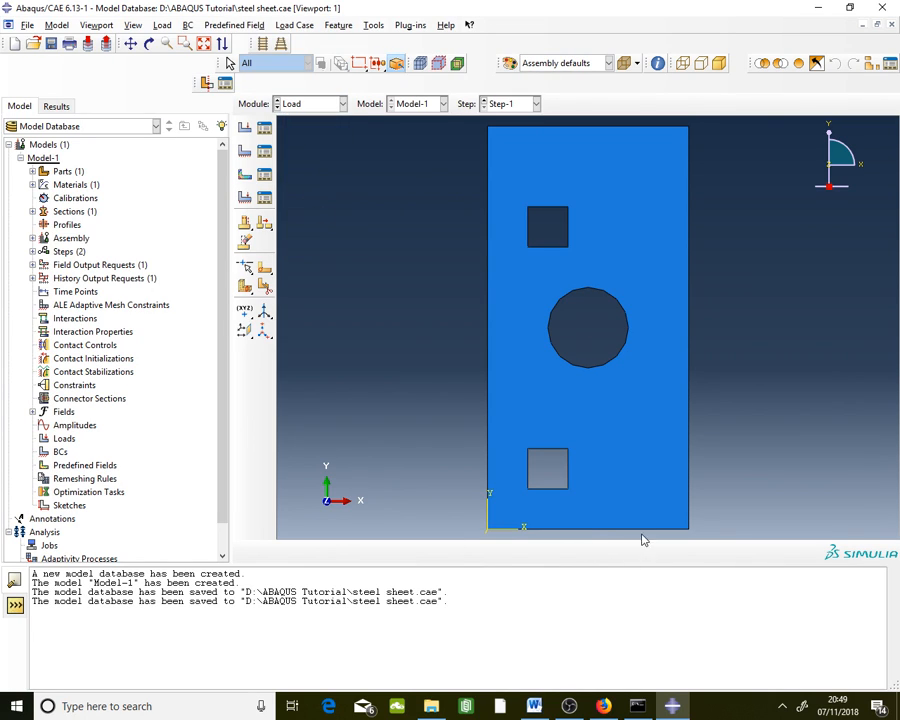
key("alt+Tab")
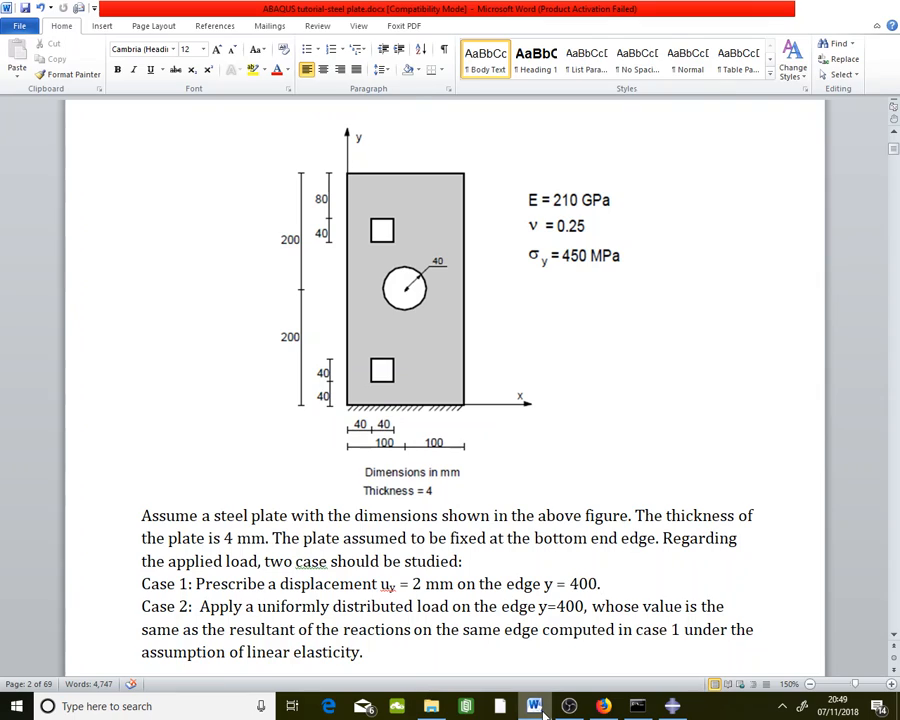
key("alt+Tab")
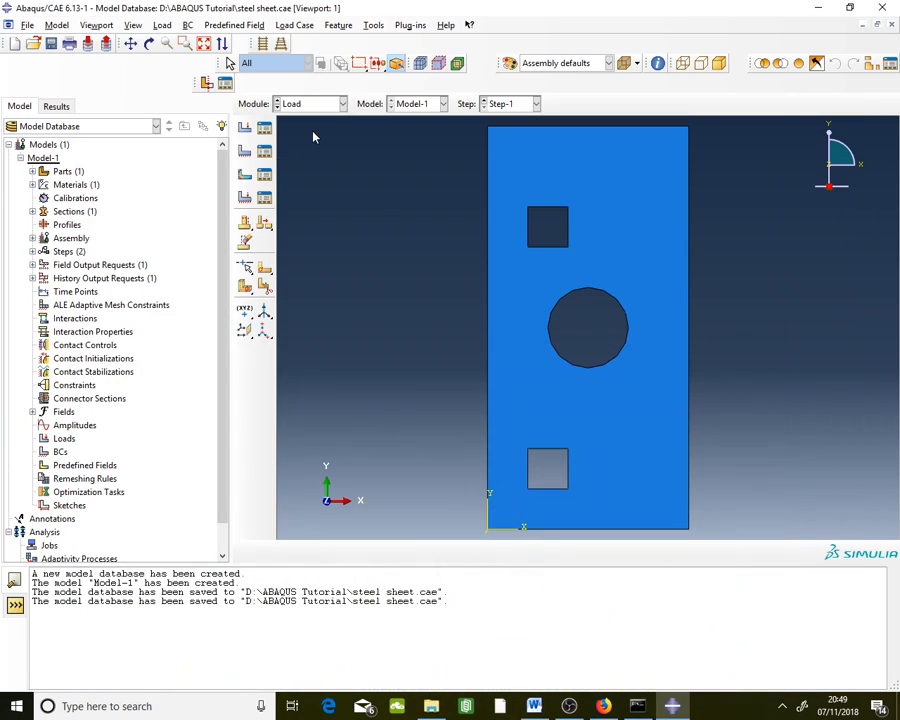
Step: Start a new mechanical boundary condition in Step-1 from the Boundary Condition Manager and name it Fixed BC
left_click(266, 152)
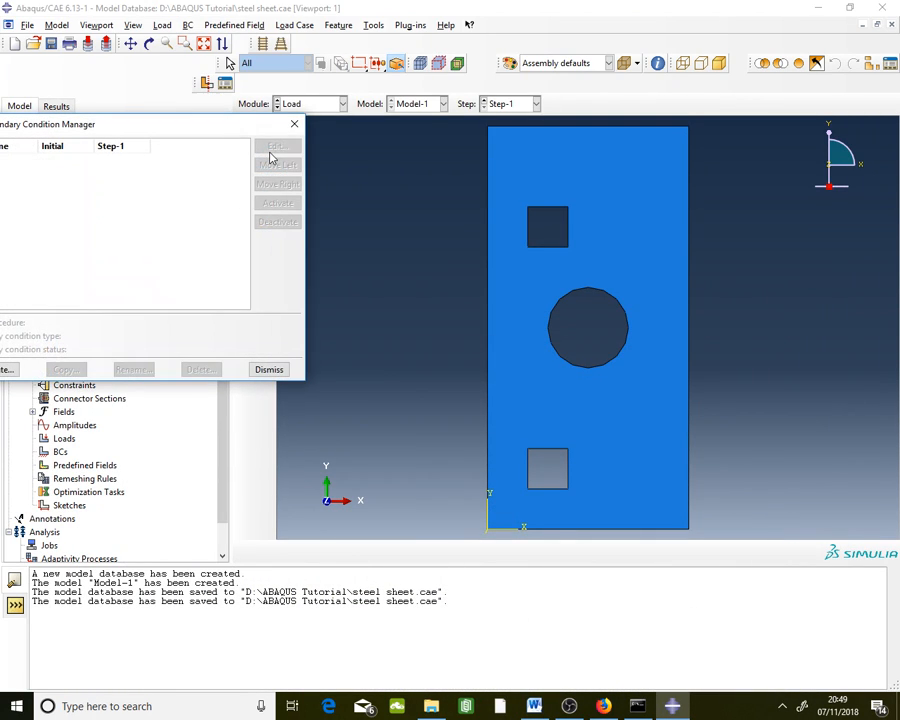
left_click_drag(178, 125, 280, 110)
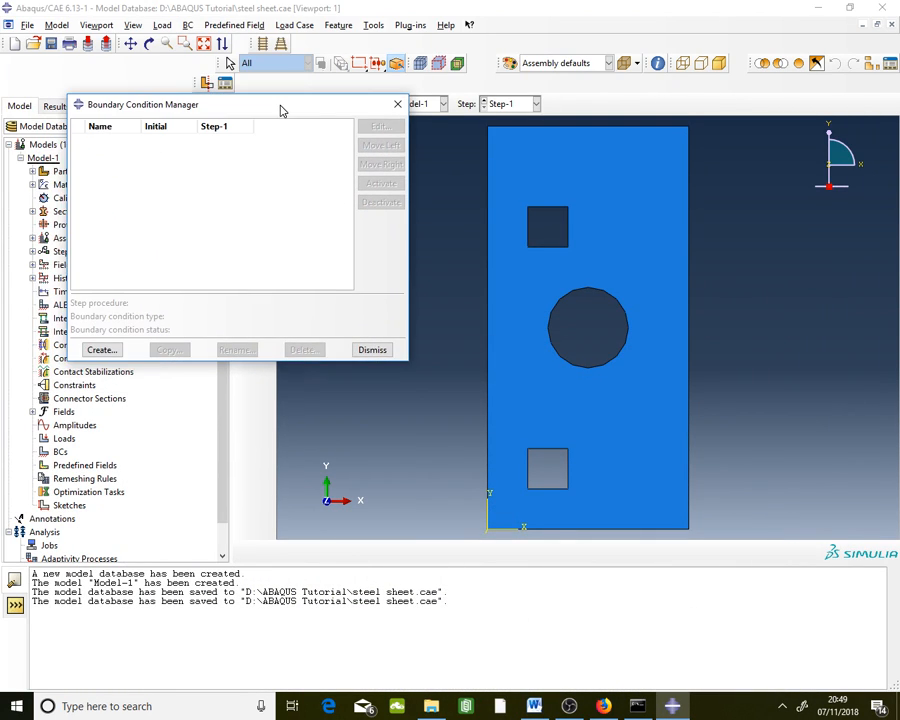
left_click(101, 349)
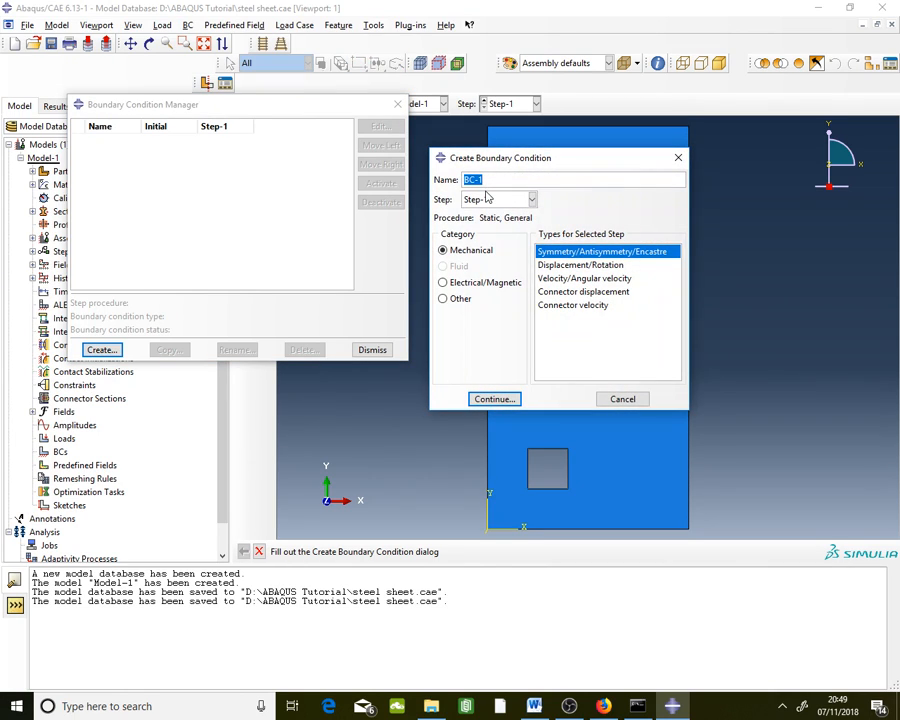
key("Caps_Lock")
type("BC")
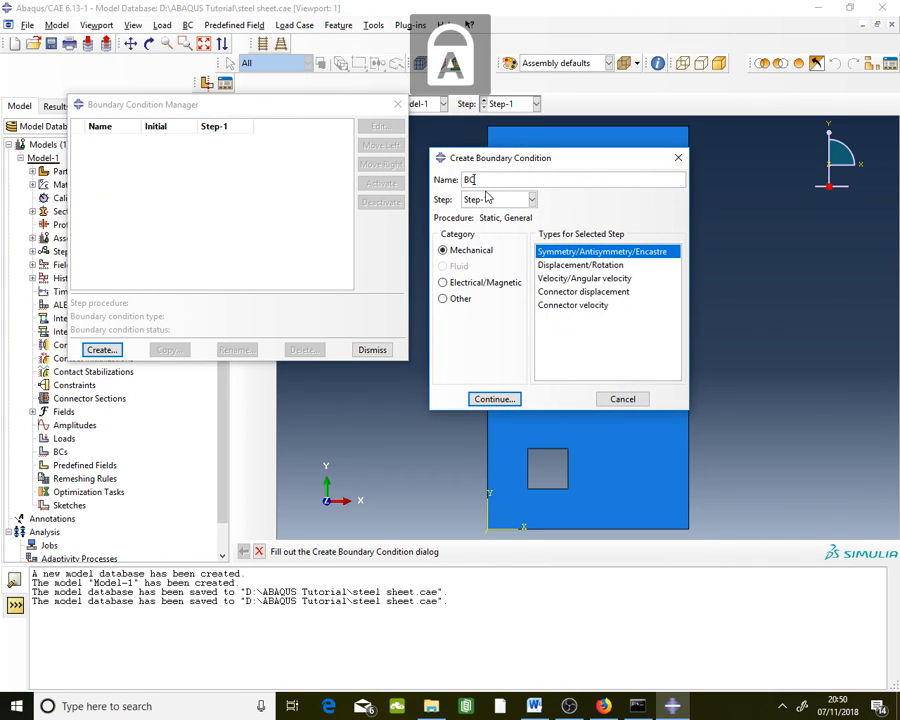
key("BackSpace")
key("BackSpace")
type("F")
key("Caps_Lock")
type("ixed")
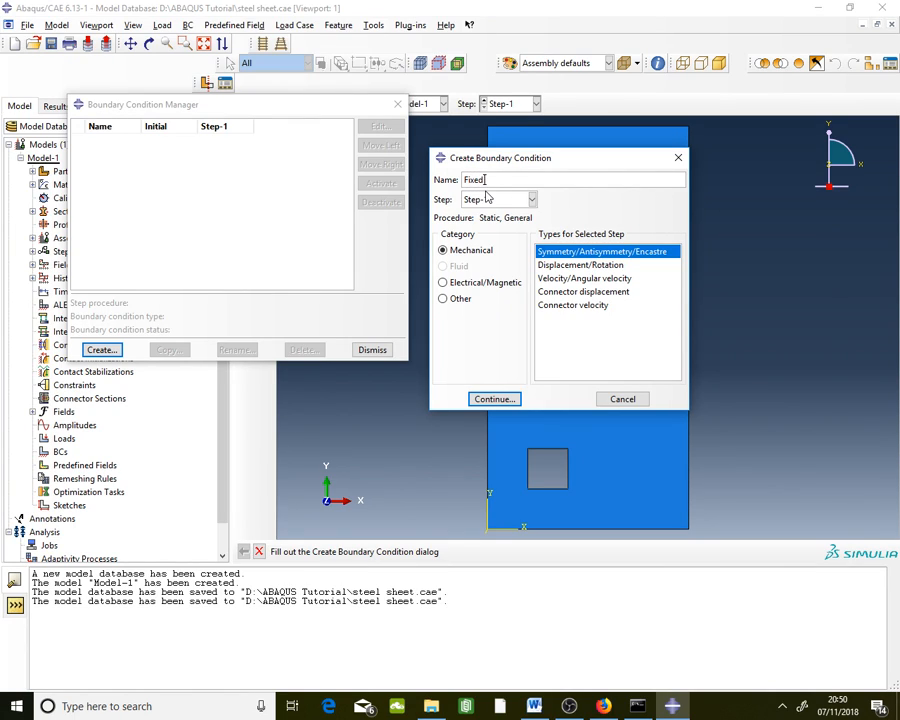
key("Caps_Lock")
type("BC")
key("Caps_Lock")
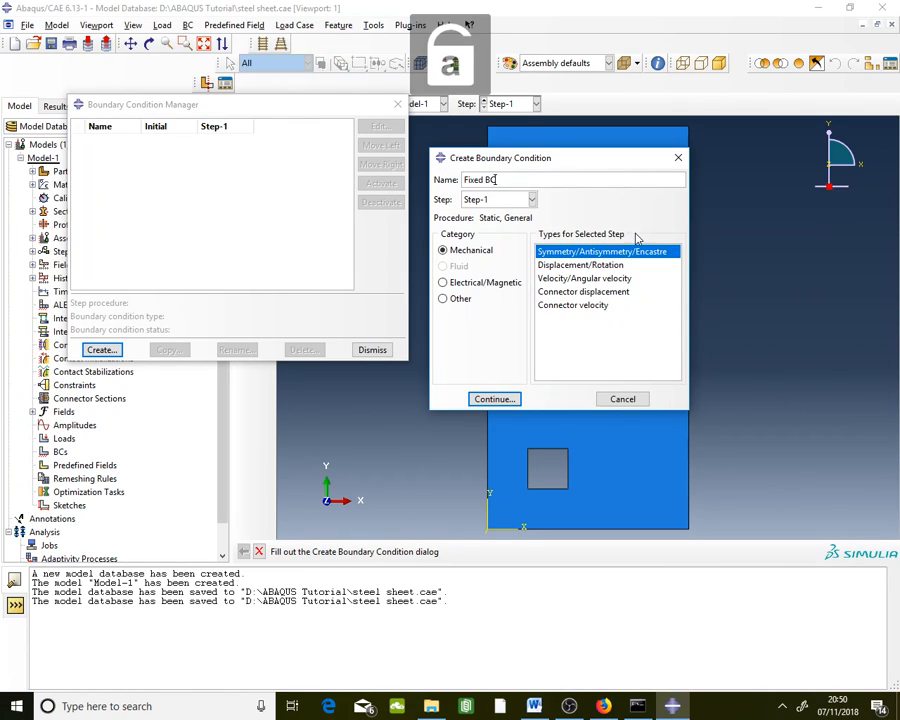
Step: Make Fixed BC a Displacement/Rotation condition and apply it to the plate's bottom edge as Set-1
left_click(623, 266)
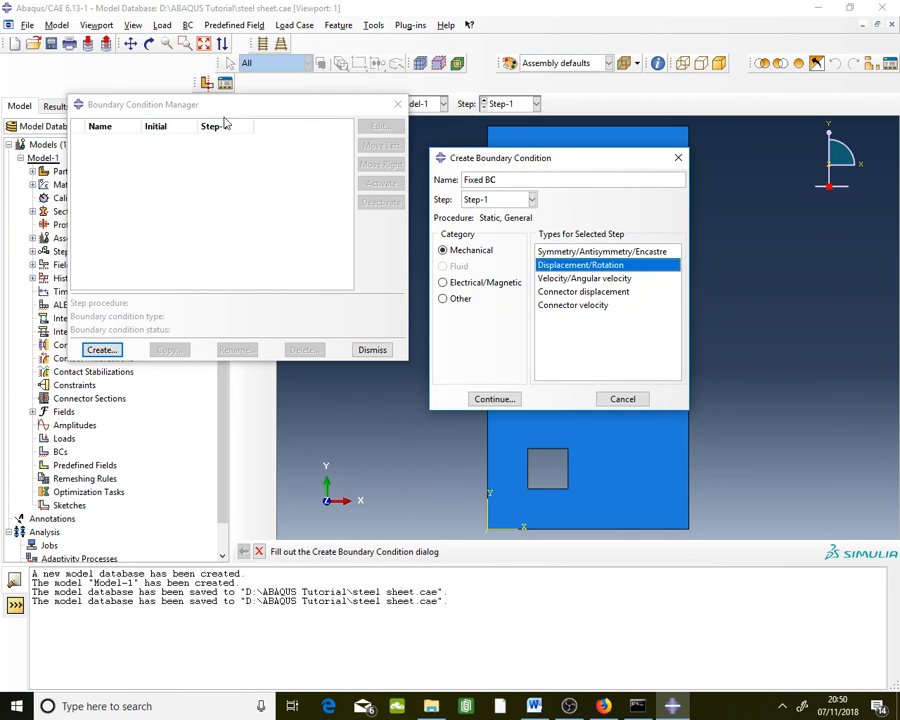
left_click_drag(224, 113, 0, 132)
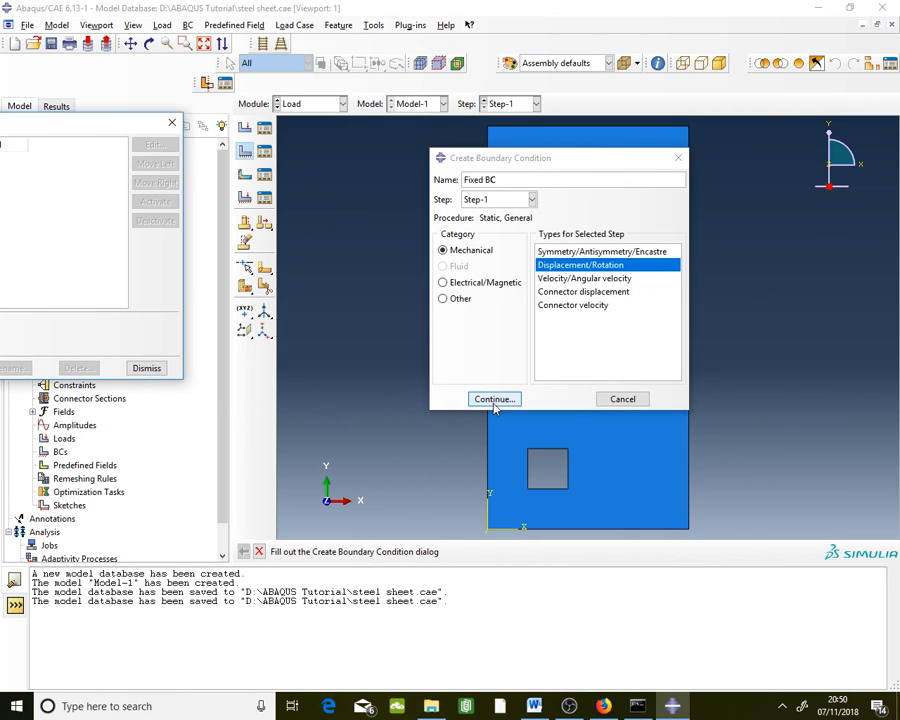
left_click(493, 399)
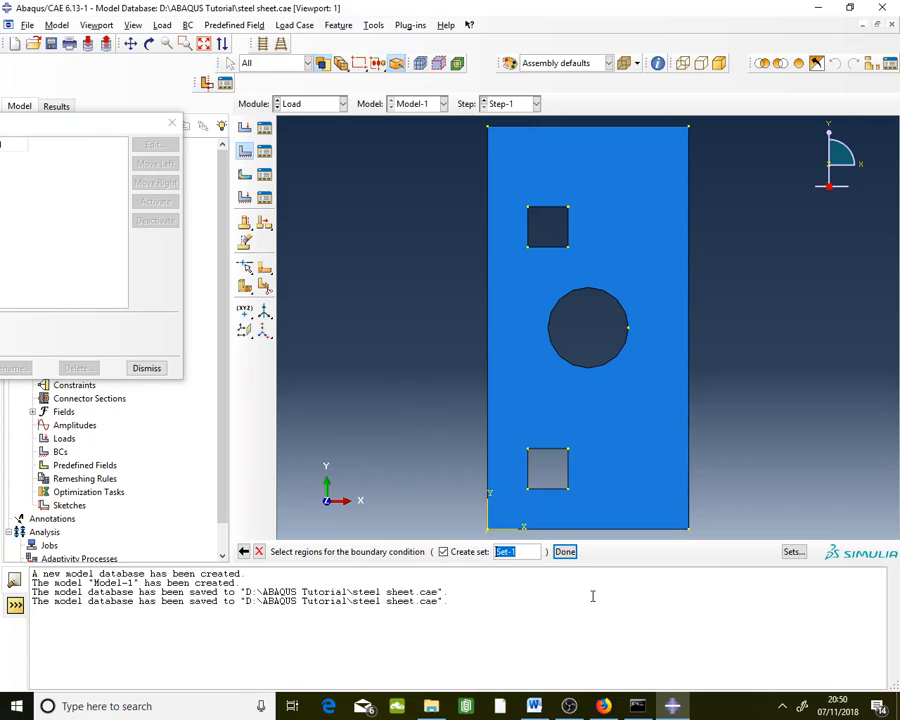
left_click(623, 530)
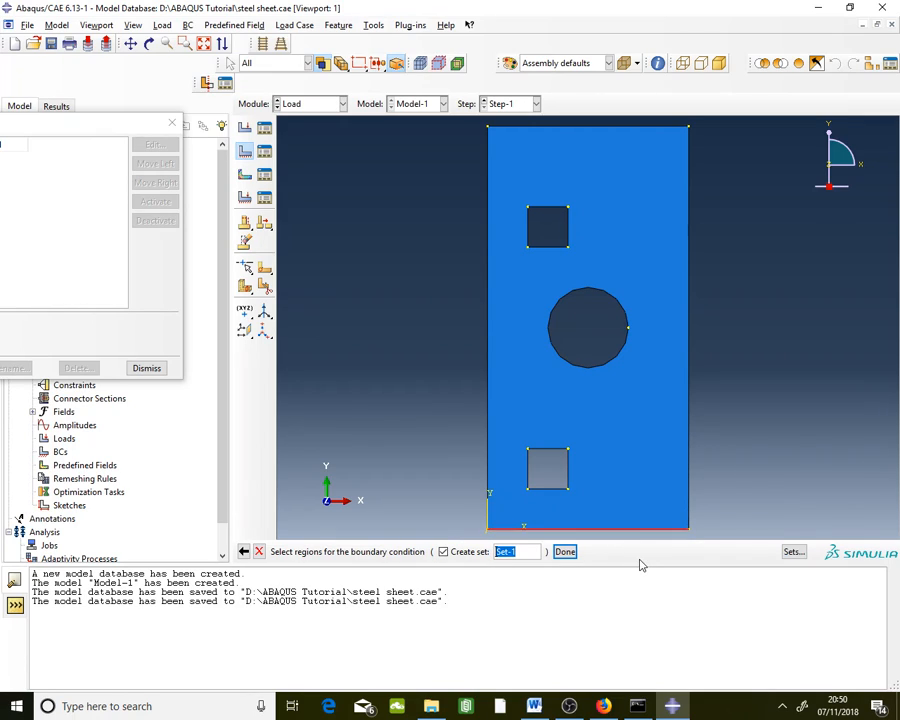
left_click(566, 553)
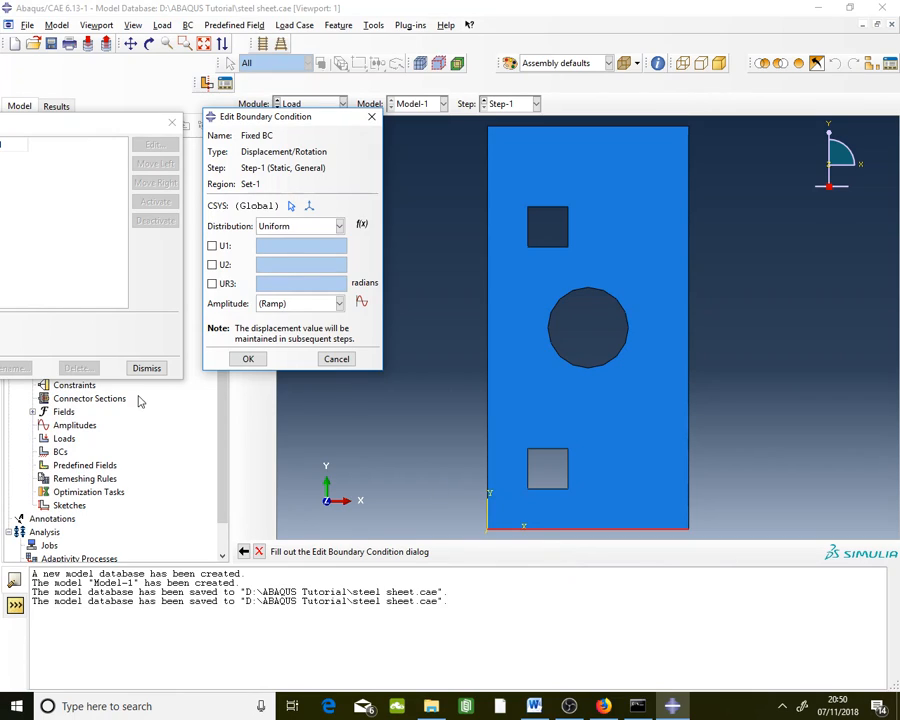
Step: Constrain U1, U2 and UR3 to 0 for Fixed BC, confirm it and close the Boundary Condition Manager
left_click(212, 246)
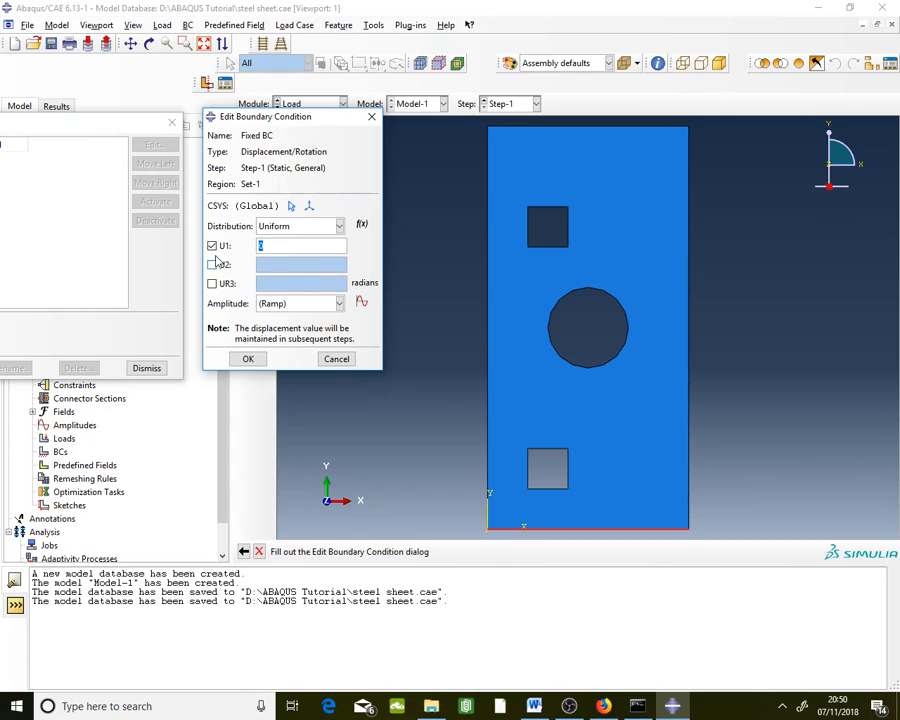
left_click(216, 266)
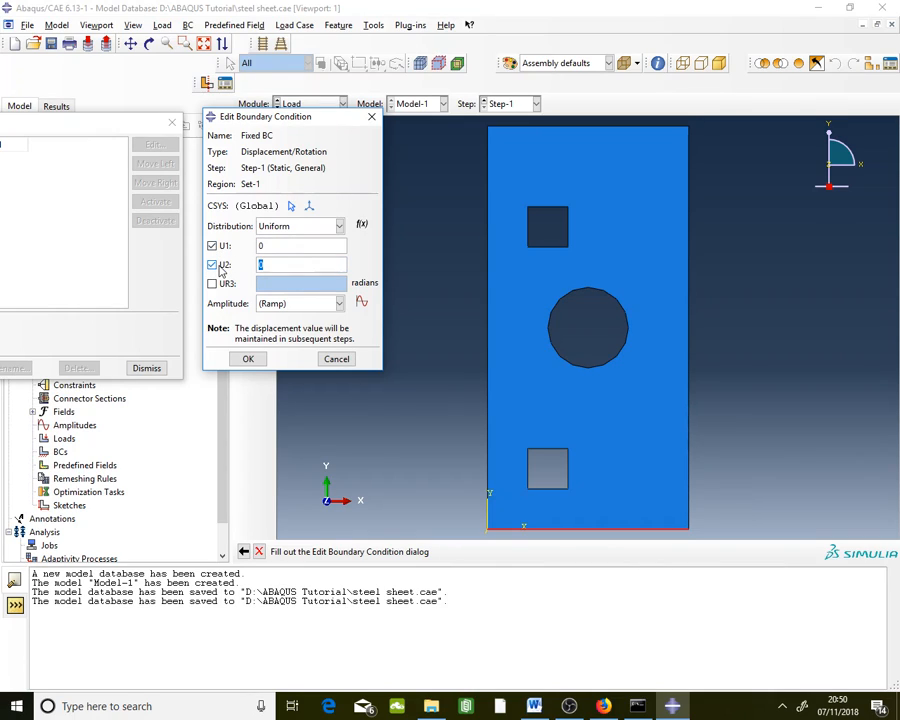
left_click(224, 286)
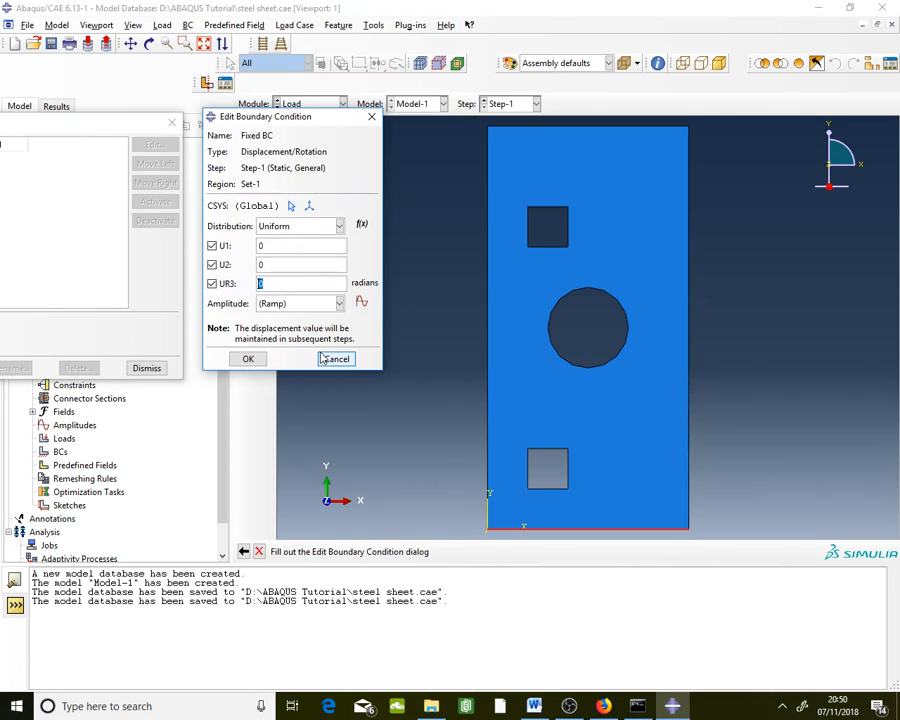
left_click(258, 361)
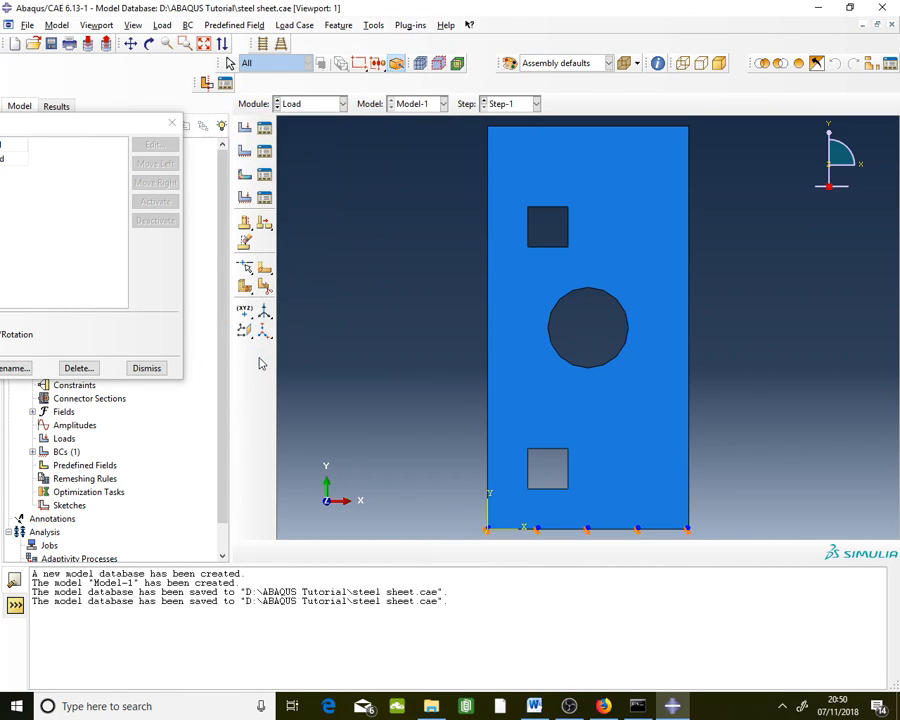
left_click_drag(113, 124, 419, 115)
left_click(453, 359)
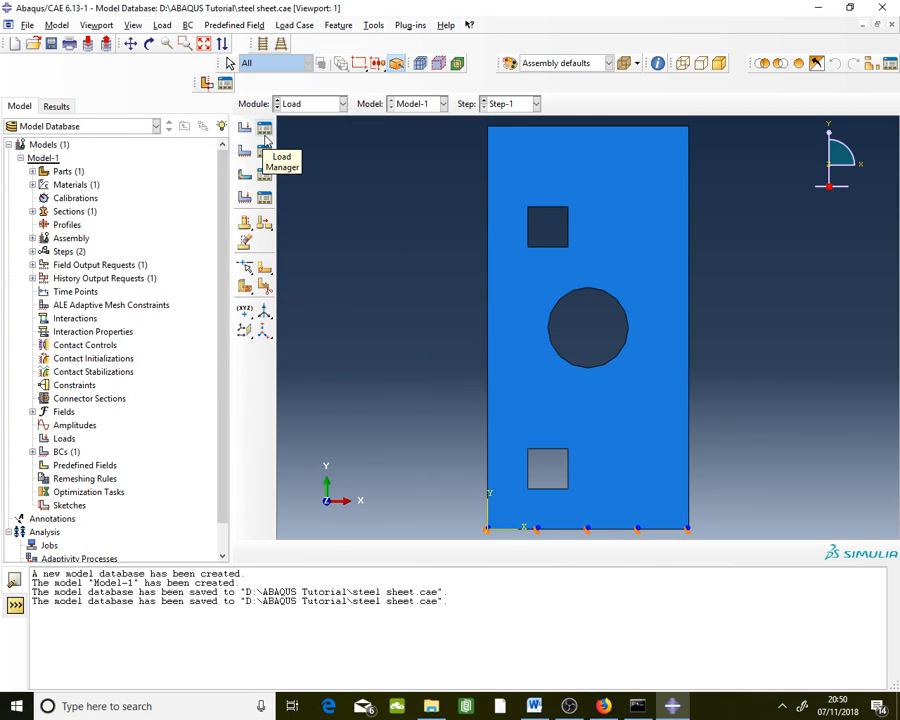
scroll(393, 400, "up", 1)
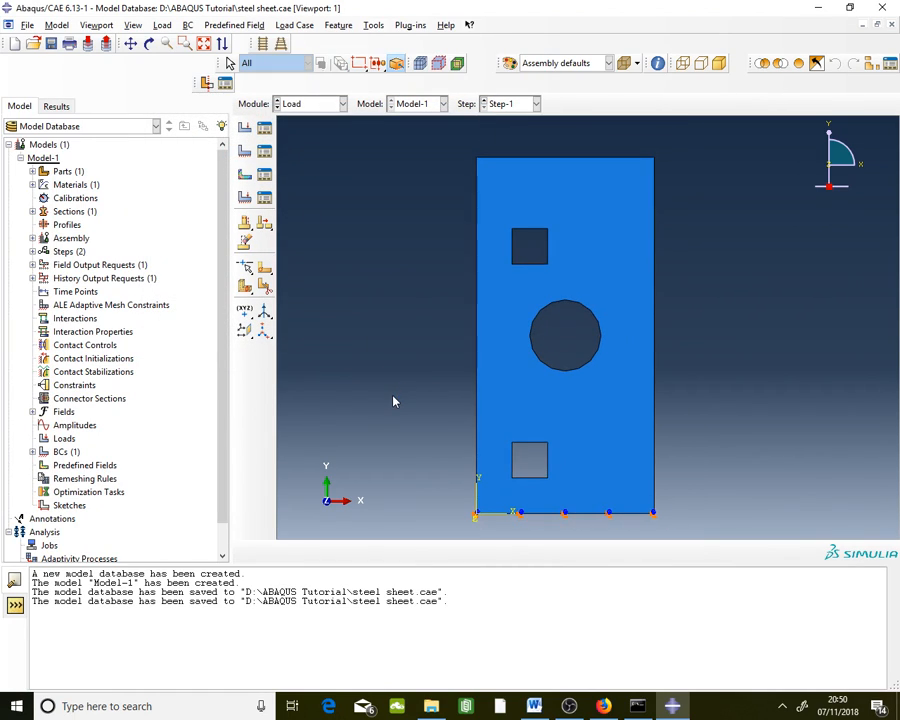
scroll(416, 376, "up", 1)
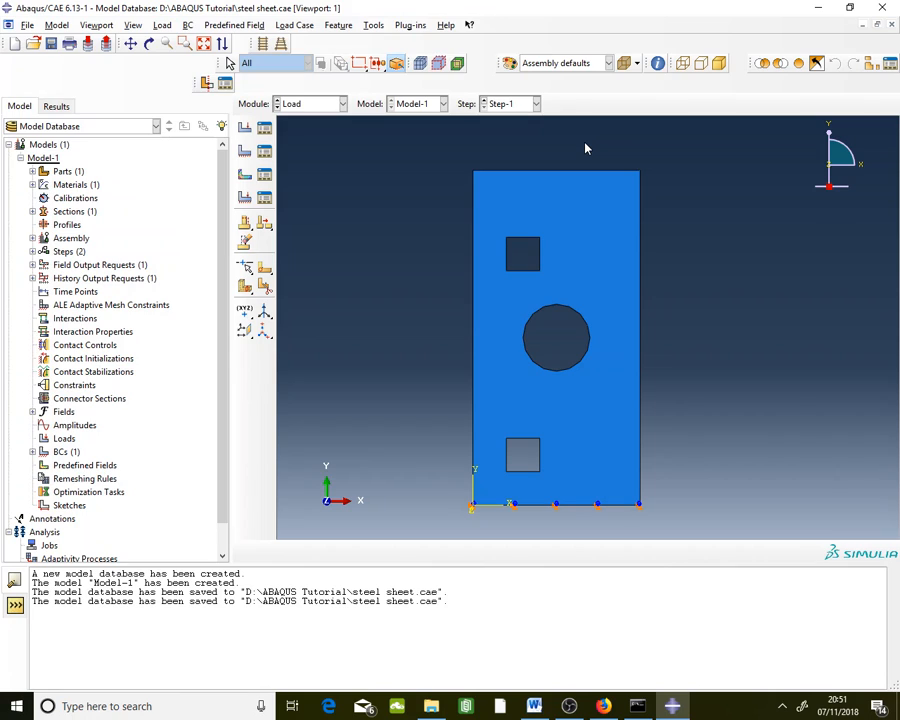
Step: Search Windows for Paint, open it with a blank canvas and maximise its window
left_click(16, 706)
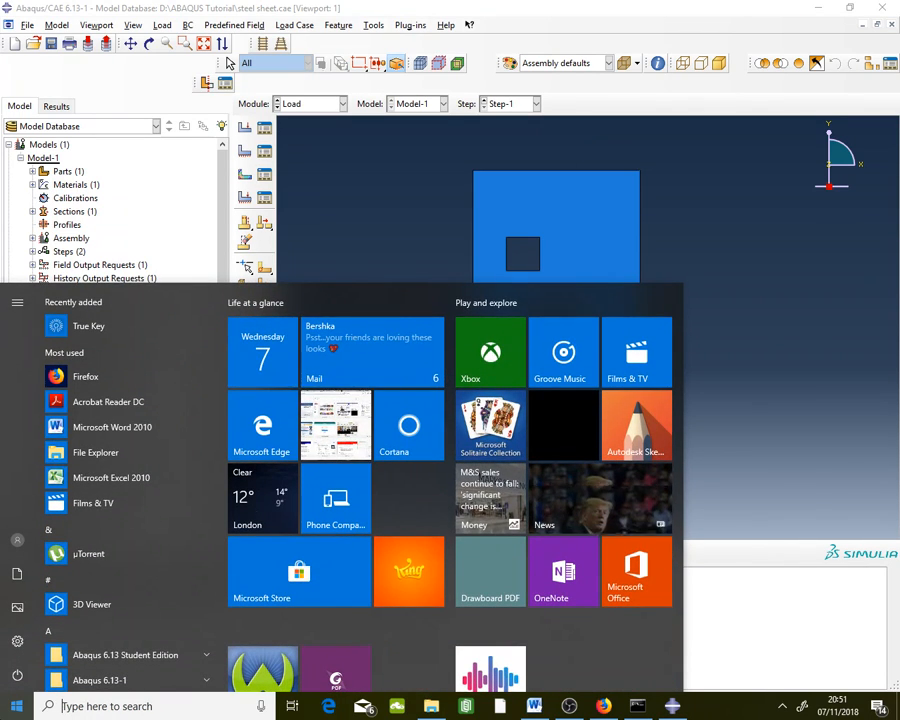
type("paint")
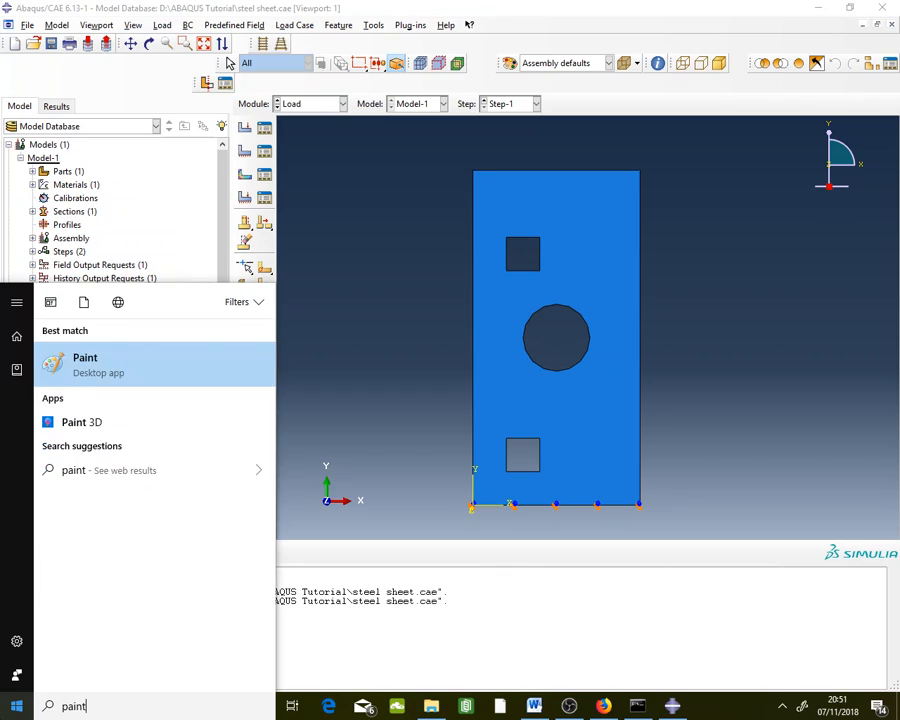
left_click(112, 364)
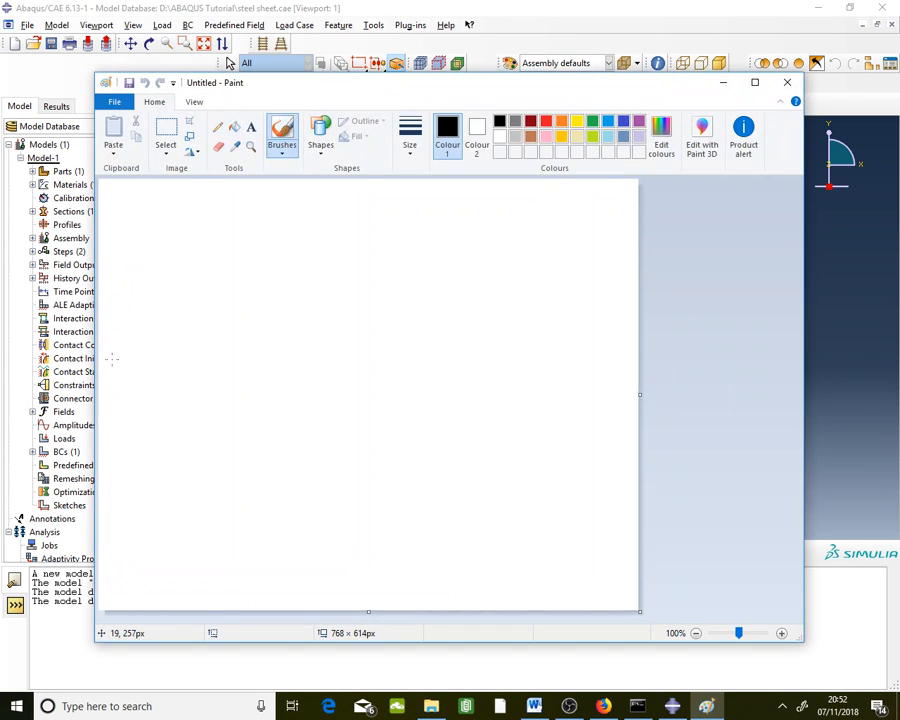
left_click(755, 82)
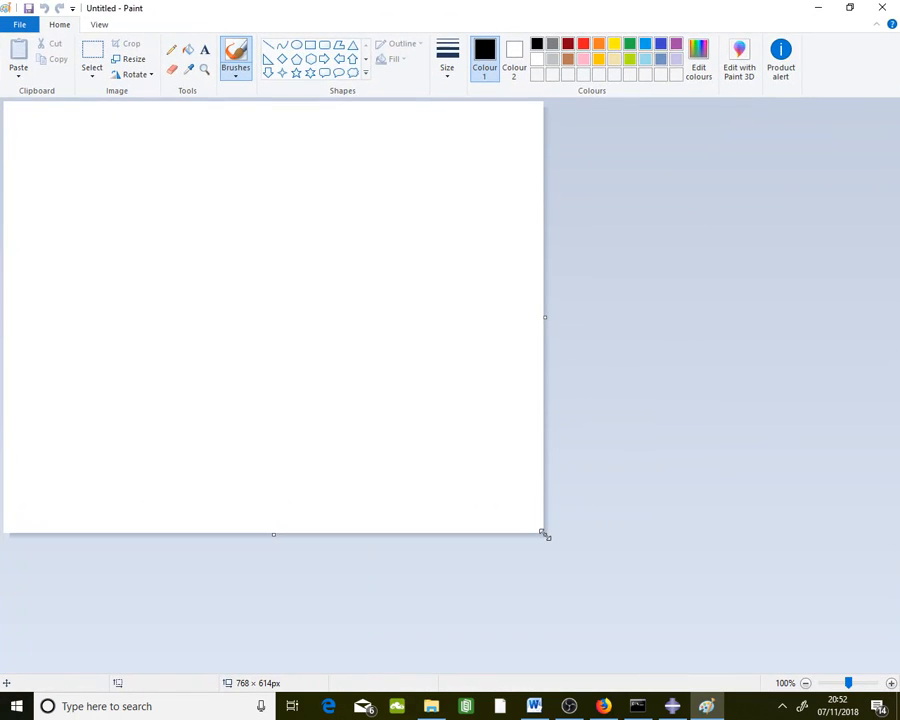
Step: Enlarge the canvas to 1172 × 780 px and draw a horizontal and a vertical line meeting as graph axes
left_click_drag(544, 534, 828, 651)
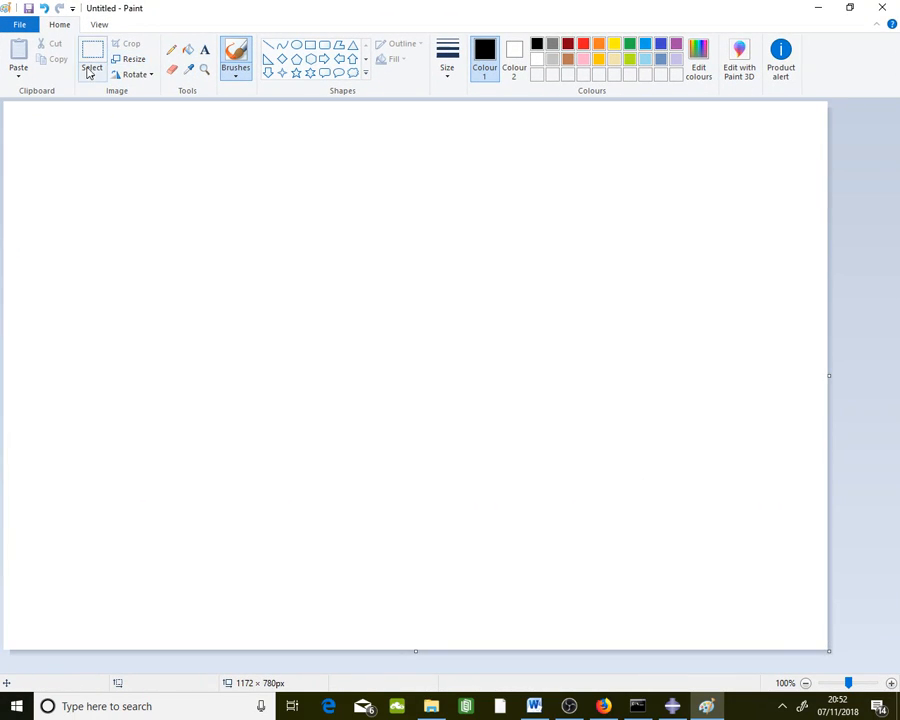
left_click(268, 45)
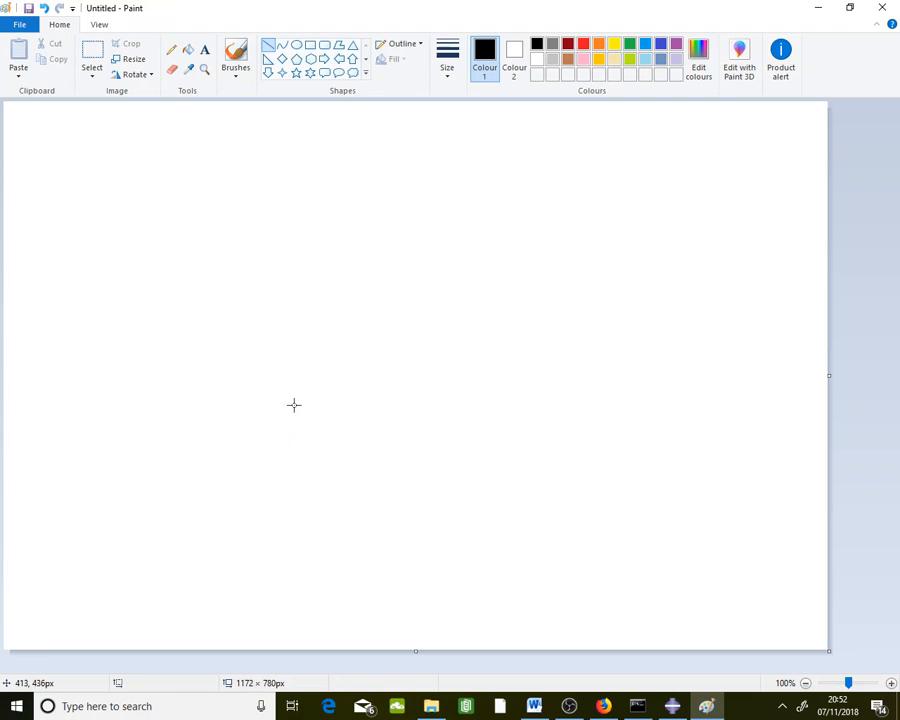
left_click_drag(293, 404, 605, 404)
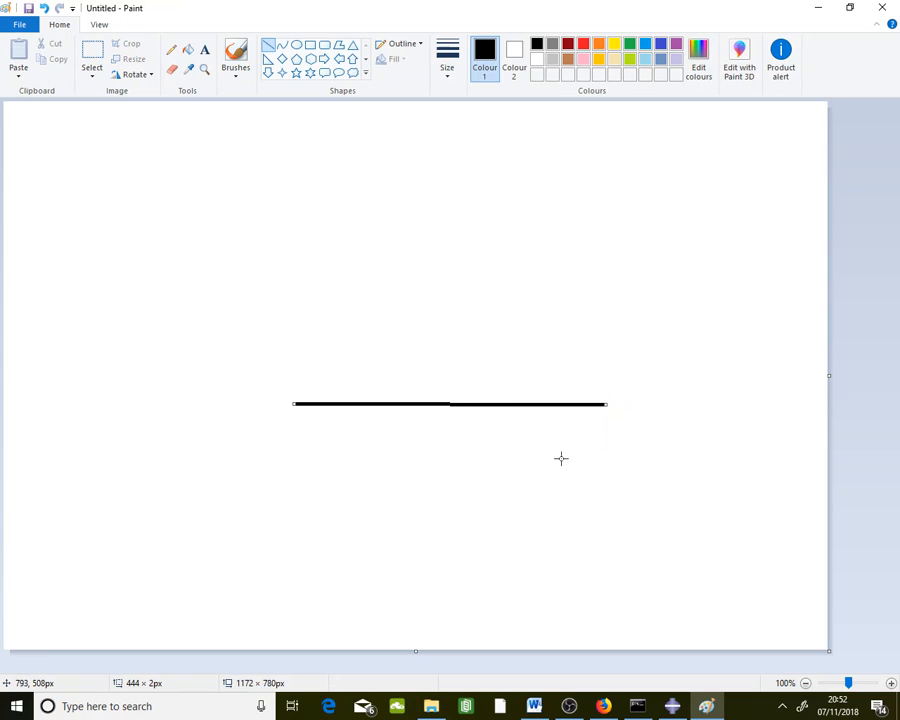
left_click(295, 416)
left_click_drag(293, 404, 292, 168)
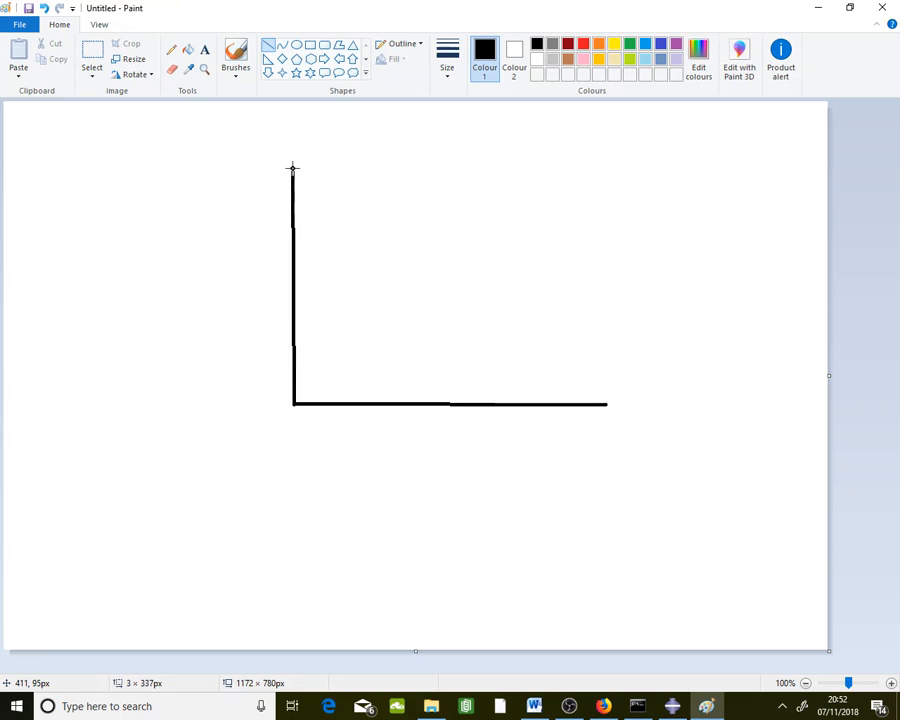
Step: Add the text label Displacement below the far end of the horizontal axis
left_click(204, 49)
left_click_drag(606, 423, 688, 442)
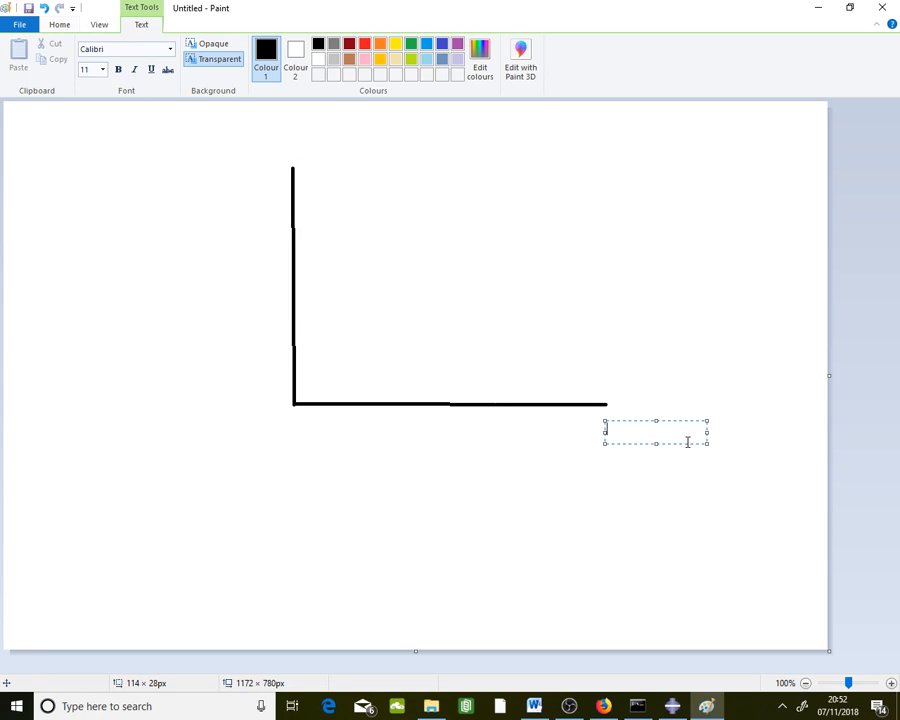
key("Caps_Lock")
type("Displacement")
left_click_drag(683, 442, 671, 436)
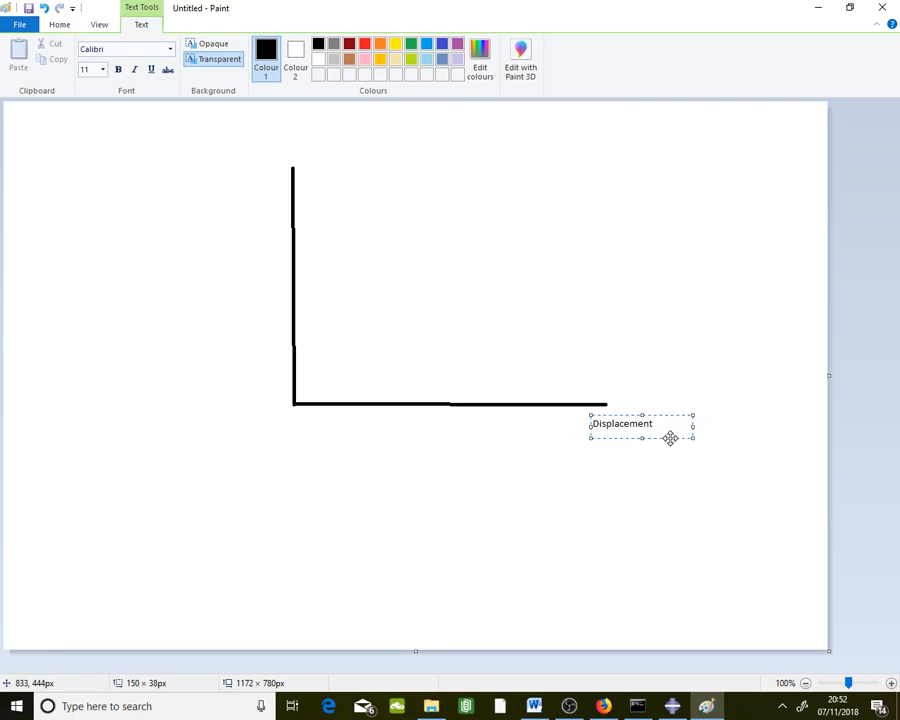
left_click(643, 493)
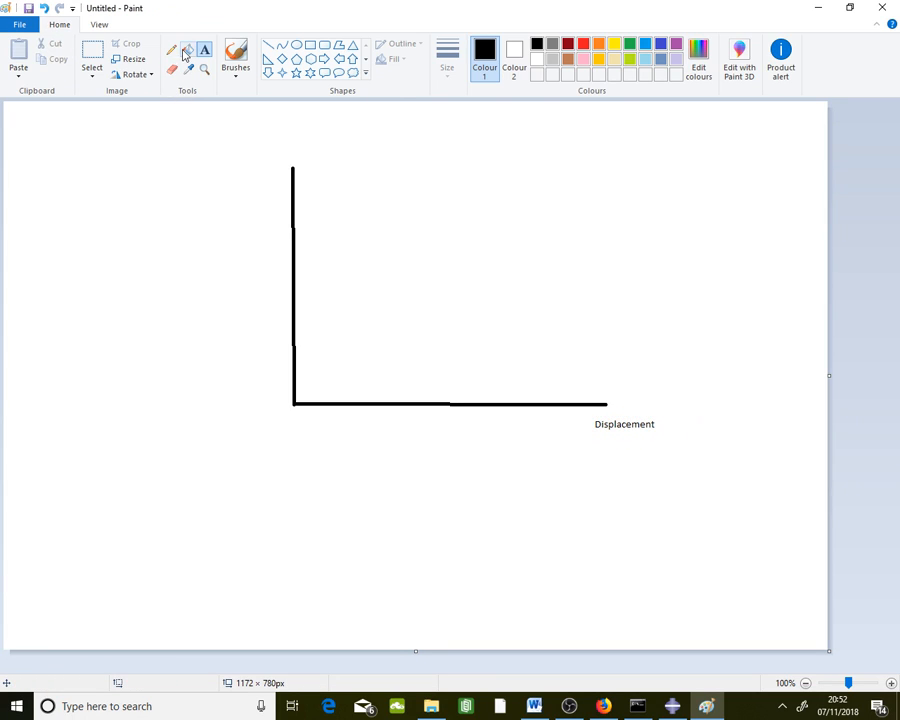
Step: Add the text label Load near the top of the vertical axis and move it close beside the axis
left_click_drag(216, 148, 268, 177)
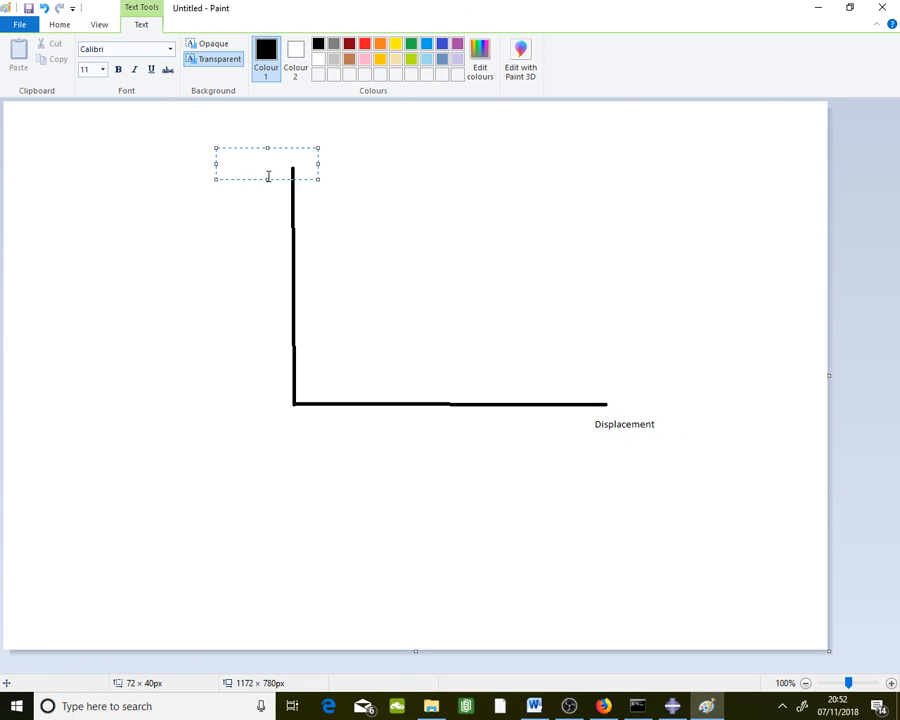
type("Load")
left_click_drag(385, 184, 369, 157)
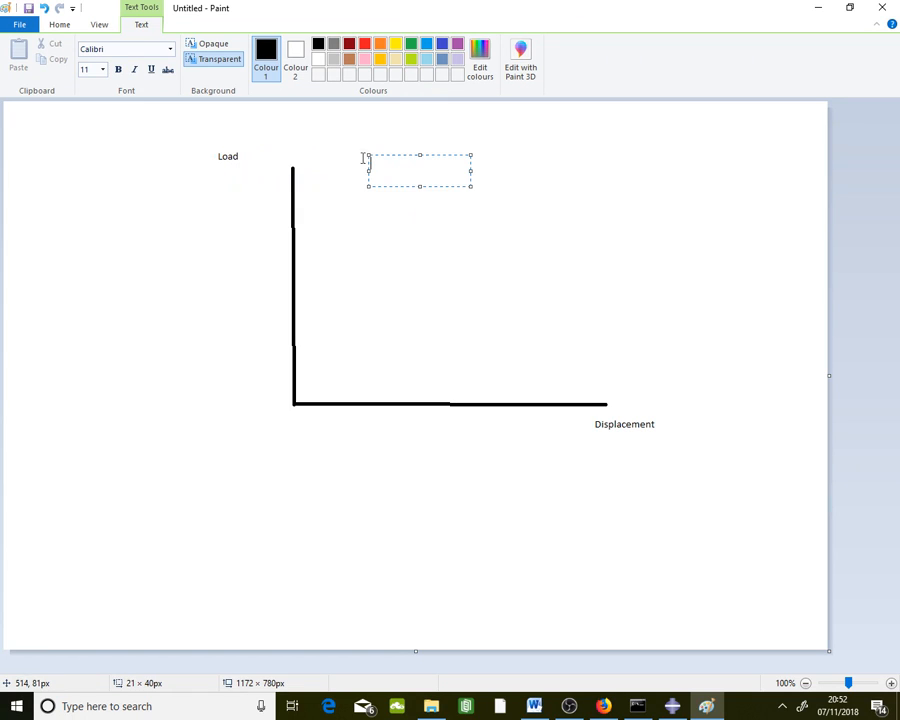
left_click(260, 154)
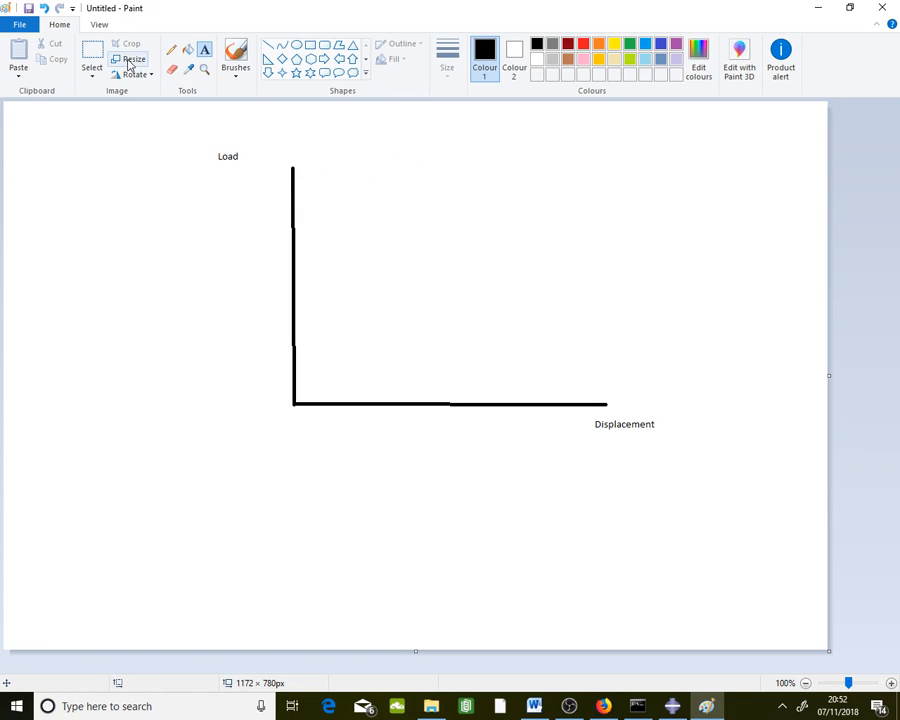
left_click(92, 55)
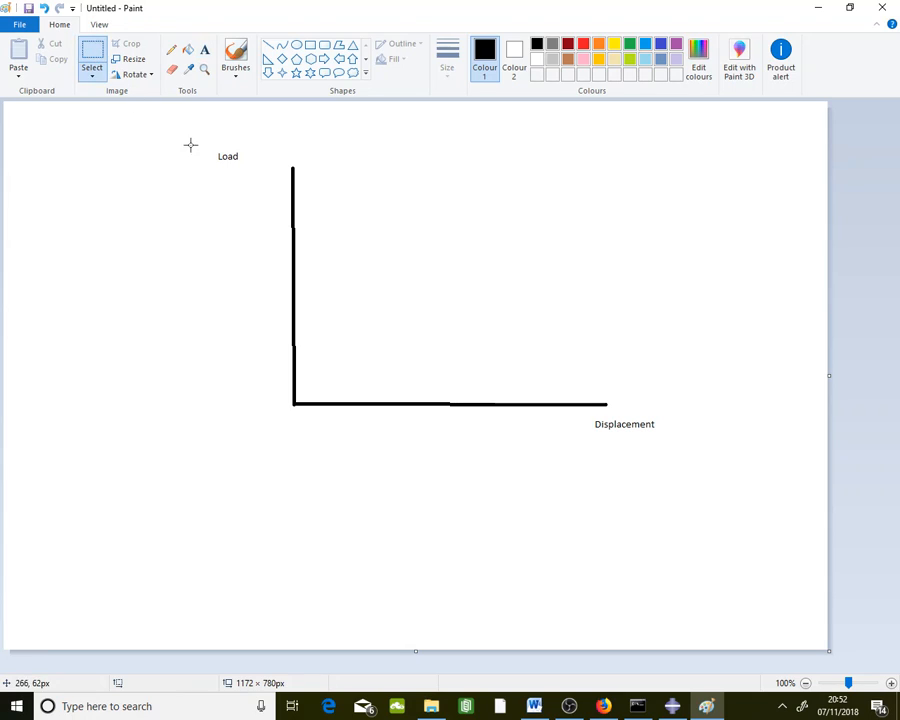
left_click_drag(208, 146, 275, 174)
left_click(452, 206)
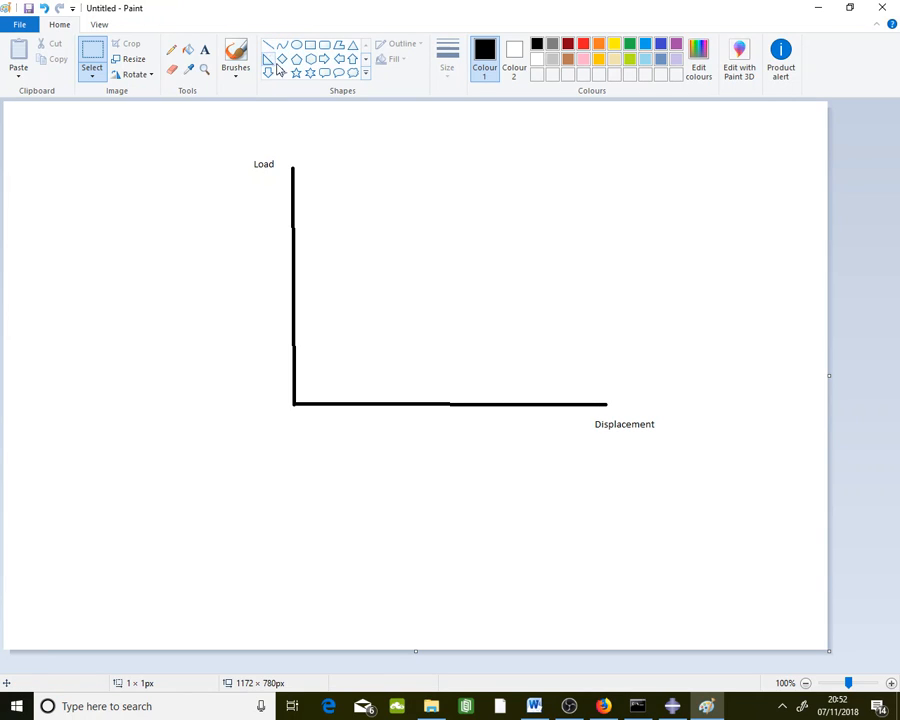
Step: Pencil a load–displacement curve that rises from the origin, levels off and falls, with a small arrow beneath the displacement axis
left_click(172, 52)
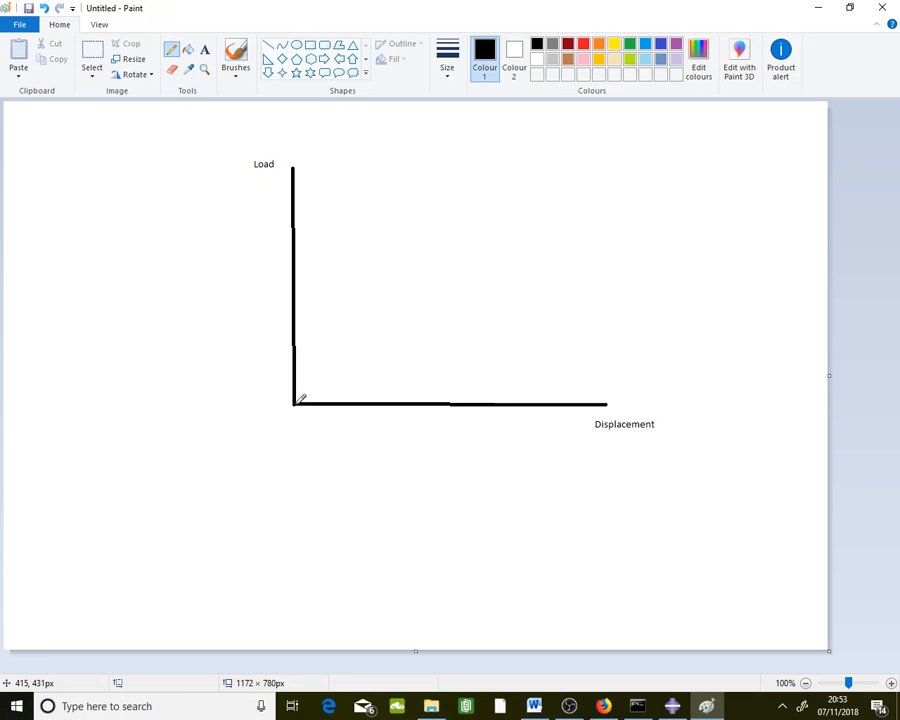
mouse_move(296, 404)
left_mouse_down()
mouse_move(330, 334)
mouse_move(361, 300)
left_mouse_up()
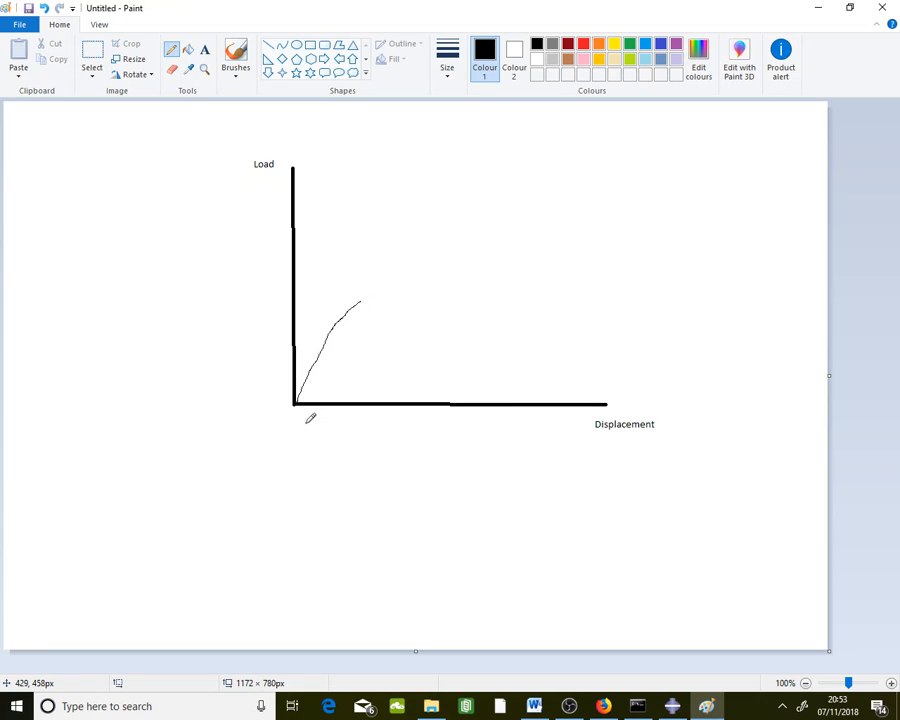
mouse_move(304, 422)
left_mouse_down()
mouse_move(345, 420)
mouse_move(339, 426)
left_mouse_up()
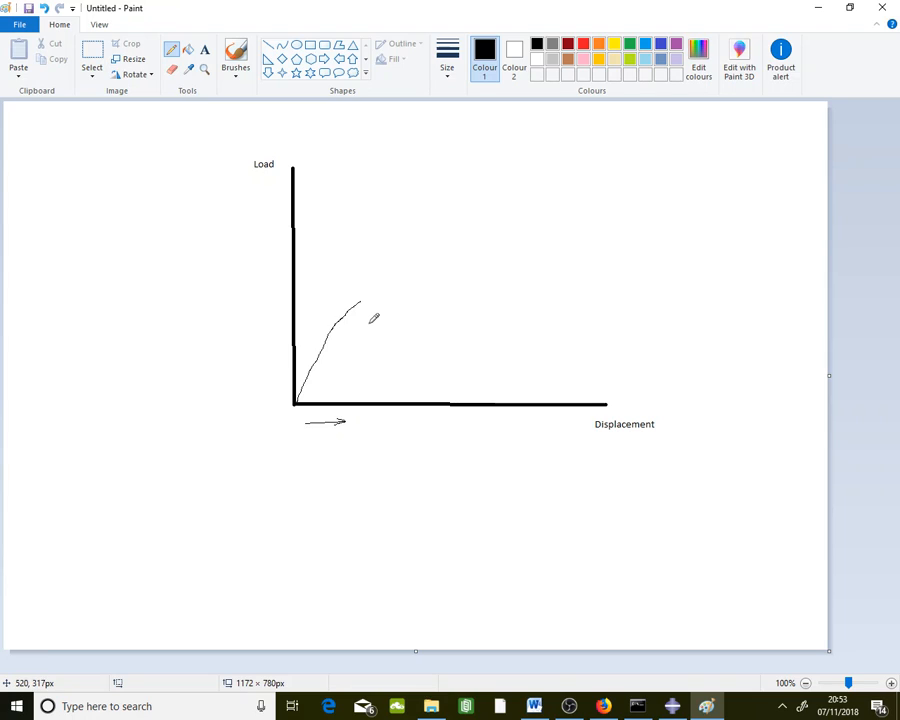
mouse_move(366, 296)
left_mouse_down()
mouse_move(394, 280)
mouse_move(425, 282)
left_mouse_up()
mouse_move(426, 282)
left_mouse_down()
mouse_move(458, 284)
mouse_move(508, 347)
mouse_move(552, 367)
left_mouse_up()
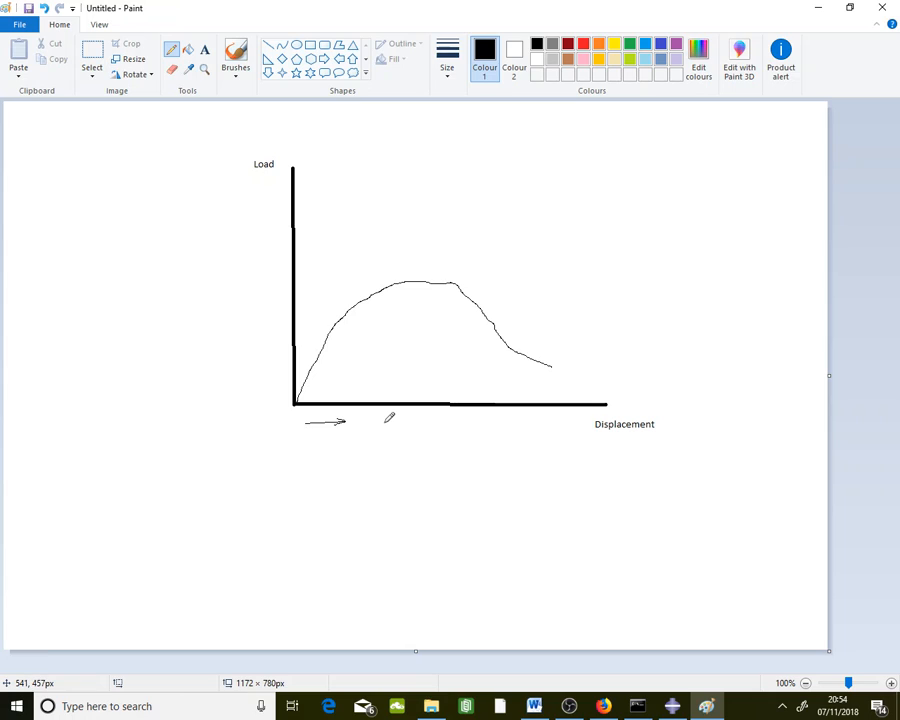
Step: Pencil a second arrow beneath the displacement axis, then erase both arrows there
left_click_drag(466, 420, 501, 419)
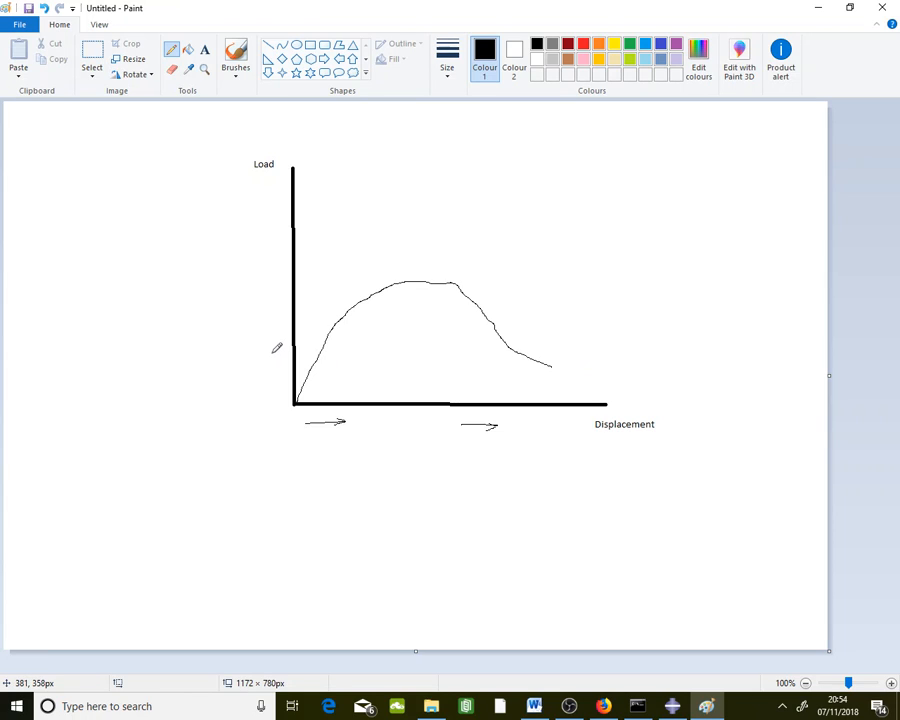
left_click(172, 69)
mouse_move(495, 425)
left_mouse_down()
mouse_move(459, 425)
mouse_move(508, 420)
mouse_move(324, 418)
mouse_move(334, 421)
left_mouse_up()
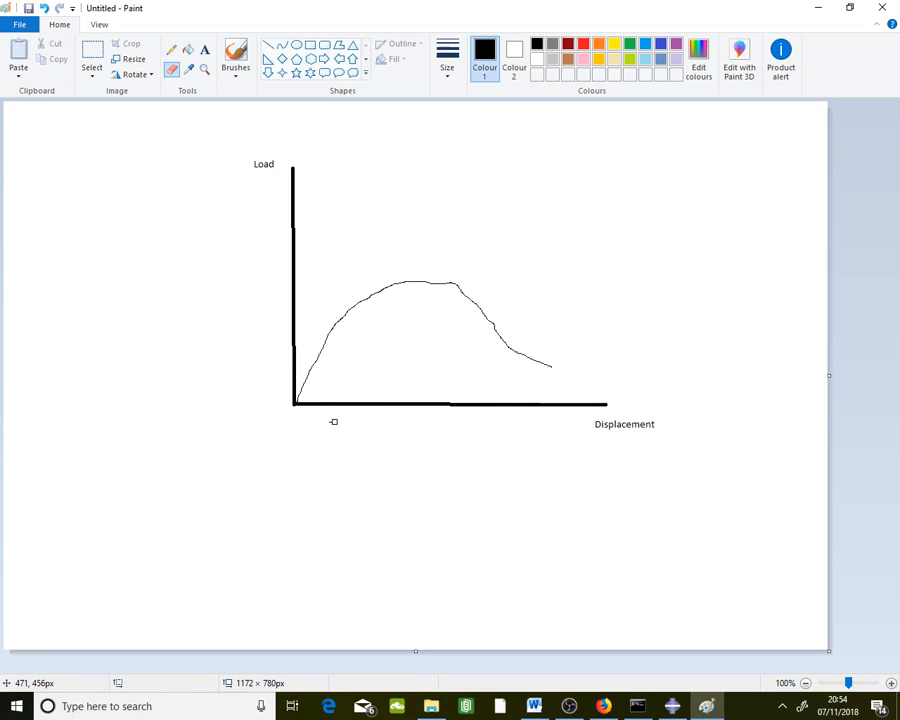
Step: Pencil an upward arrow beside the load axis and an arrow from the curve's peak to that axis, marking the peak load
left_click(172, 49)
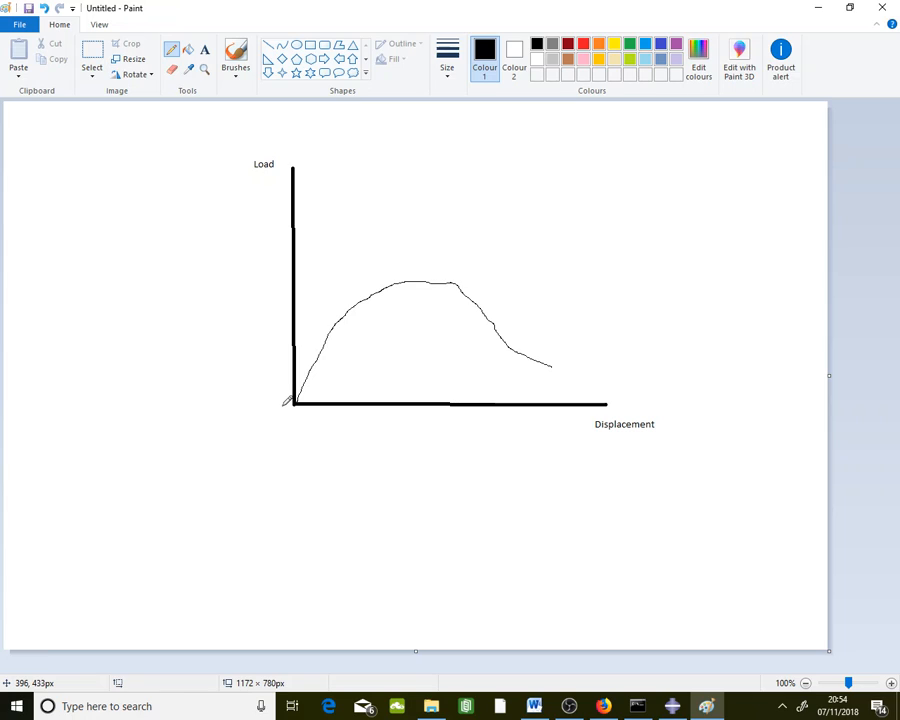
mouse_move(283, 406)
left_mouse_down()
mouse_move(281, 369)
mouse_move(275, 374)
mouse_move(283, 370)
left_mouse_up()
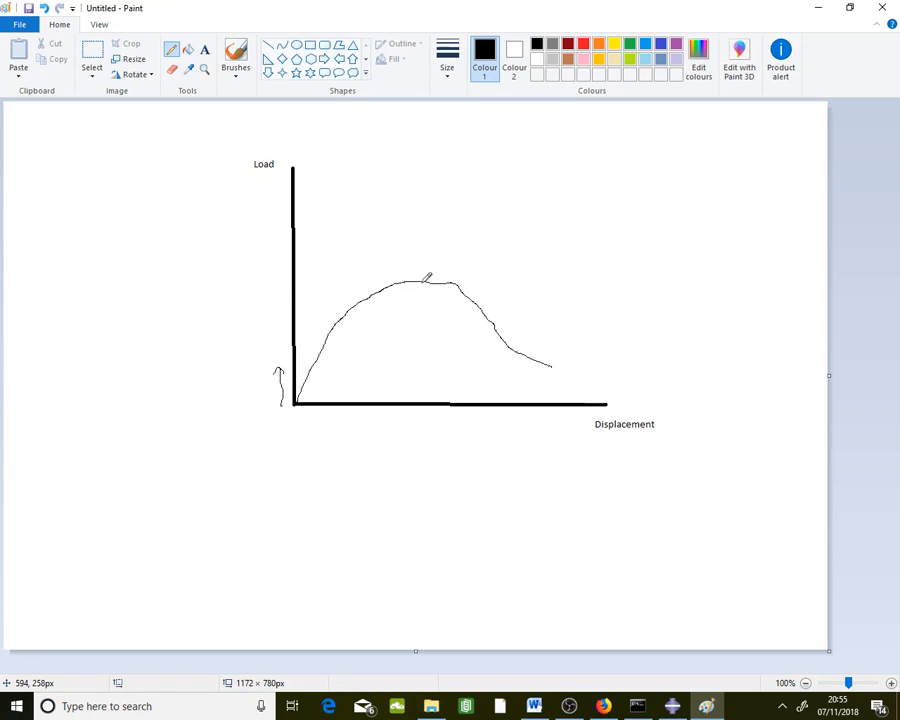
left_click_drag(424, 283, 298, 288)
left_click_drag(298, 292, 309, 294)
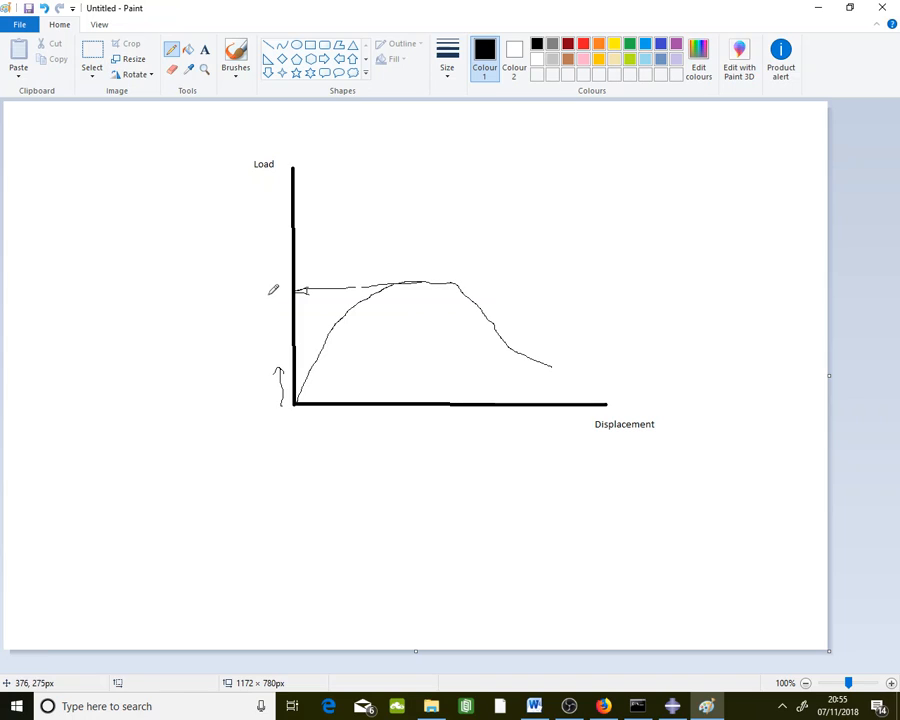
left_click_drag(273, 289, 271, 305)
mouse_move(266, 286)
left_mouse_down()
mouse_move(257, 300)
mouse_move(274, 287)
left_mouse_up()
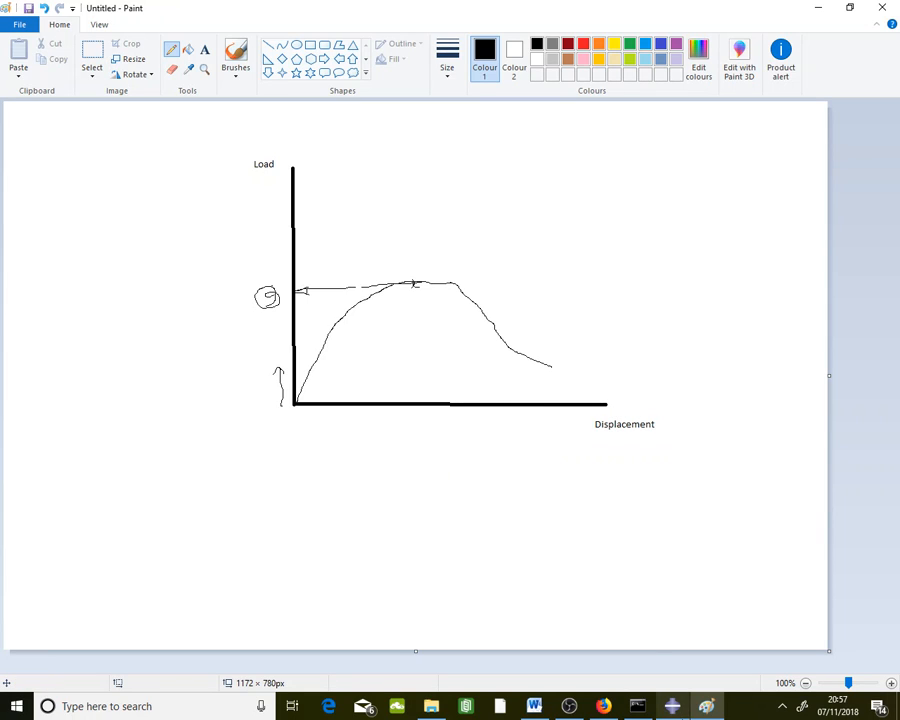
Step: Switch to Abaqus and start a new Step-1 boundary condition named Prescr Disp from the Boundary Condition Manager
left_click(672, 706)
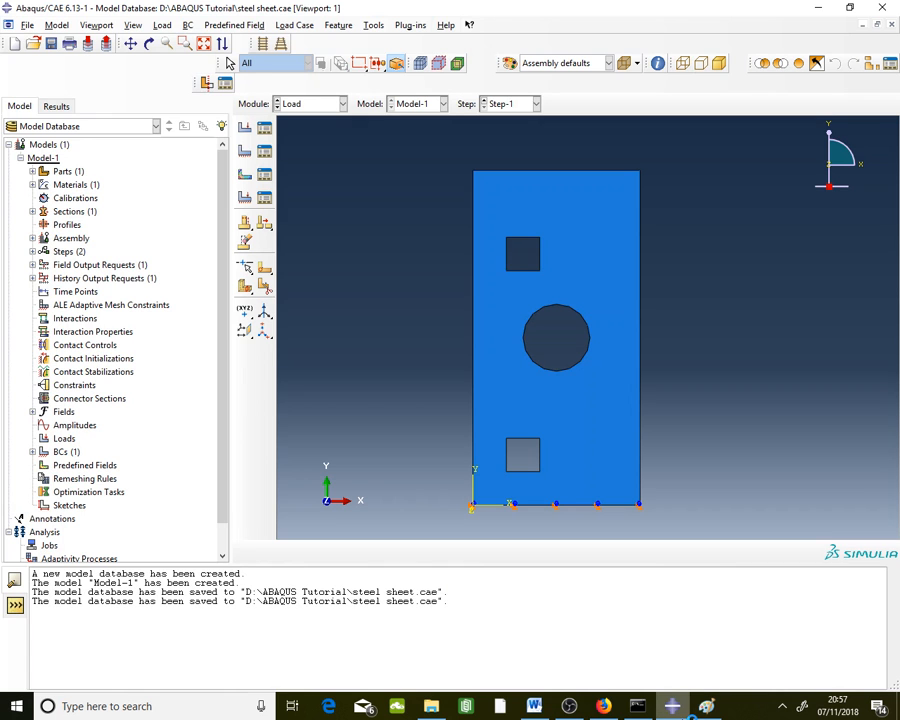
left_click(266, 152)
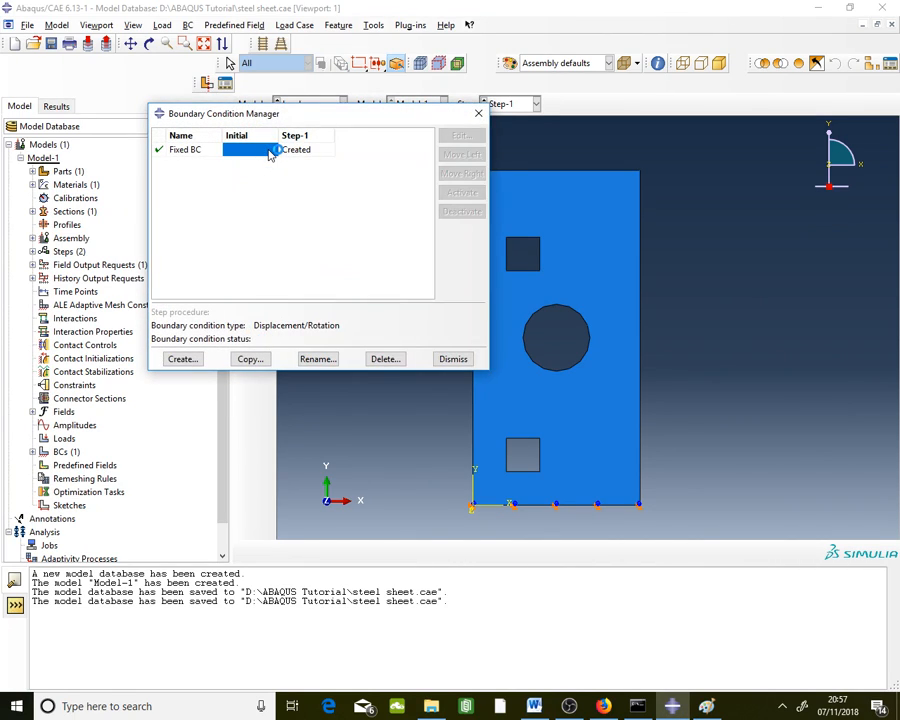
left_click(198, 360)
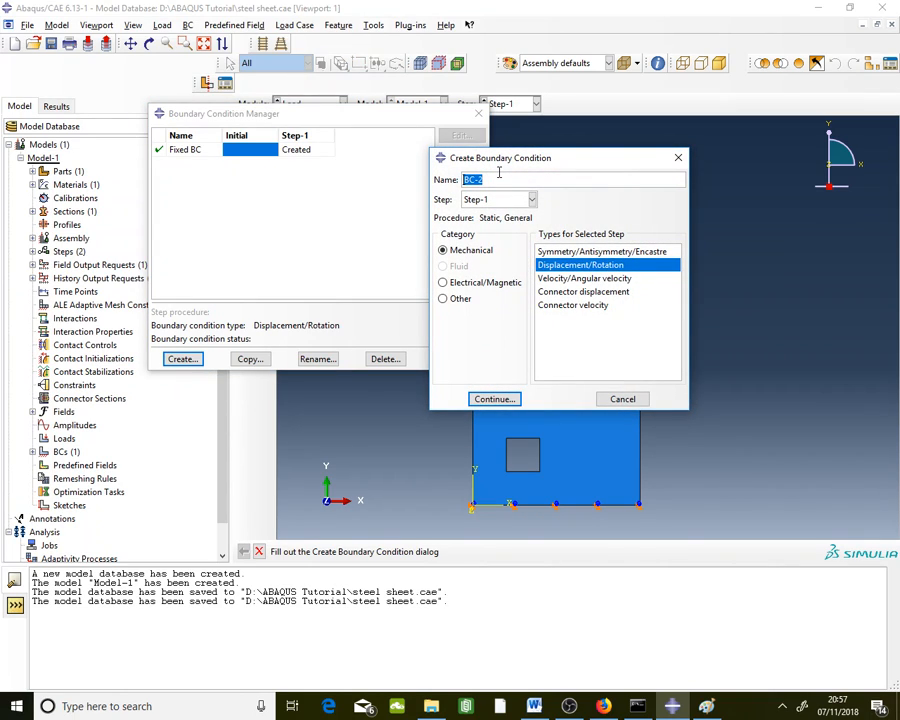
key("Caps_Lock")
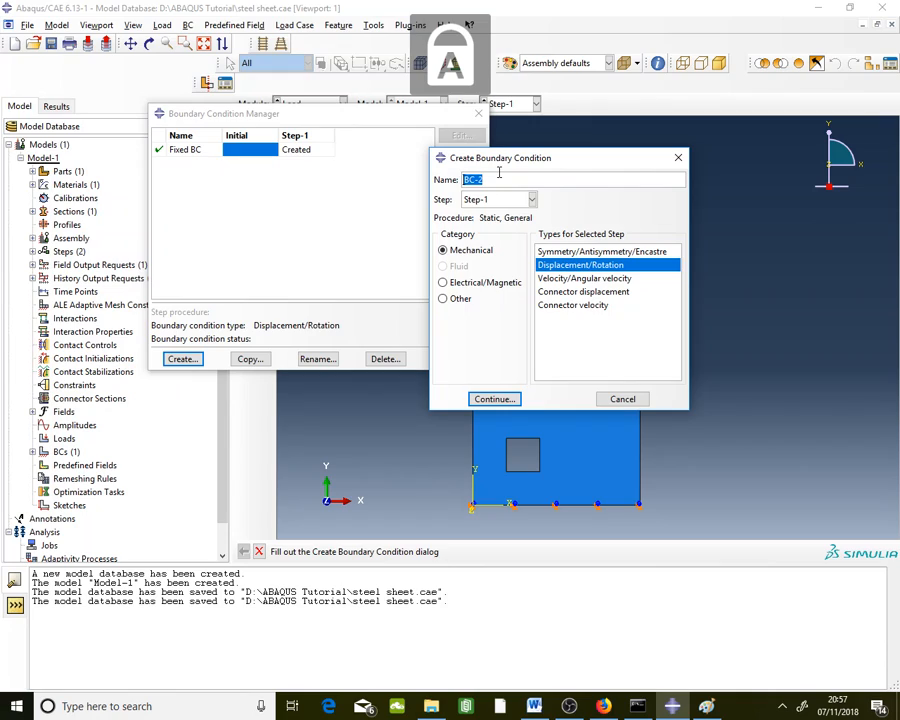
type("P")
key("Caps_Lock")
type("rescr")
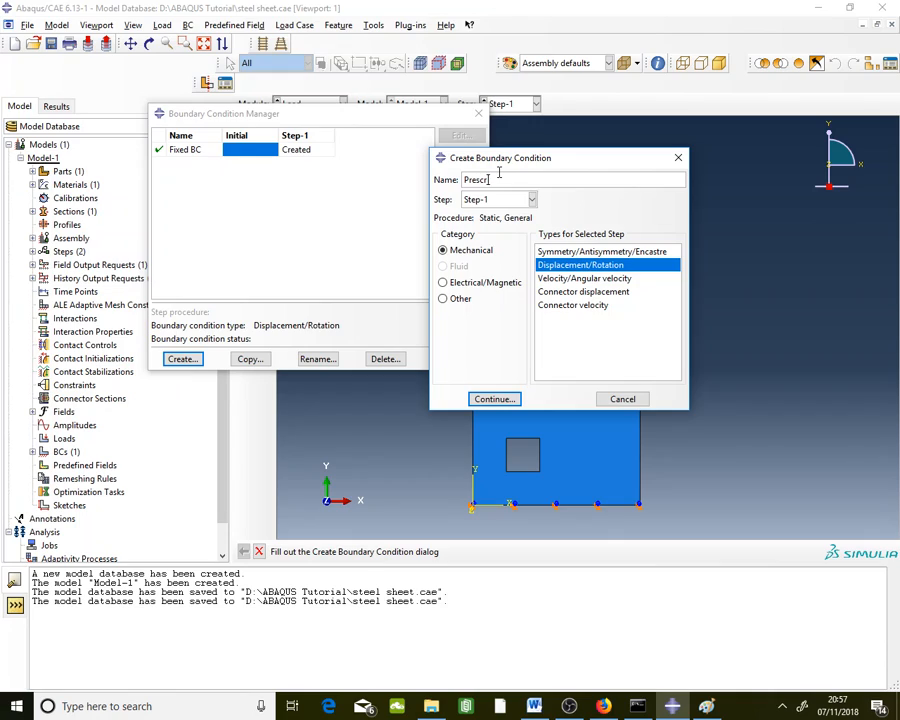
type("D")
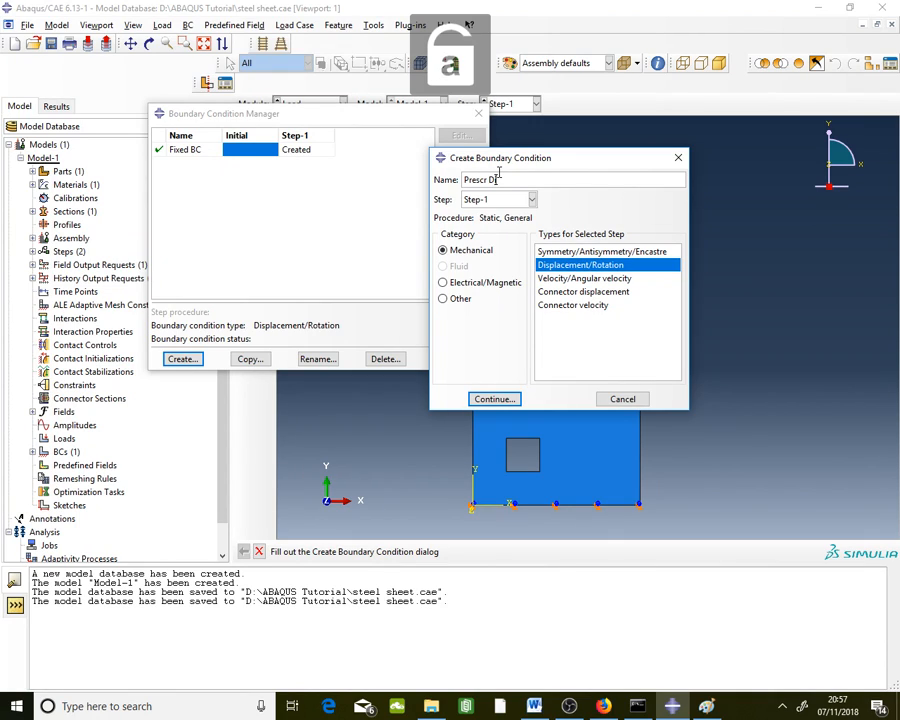
type("isp")
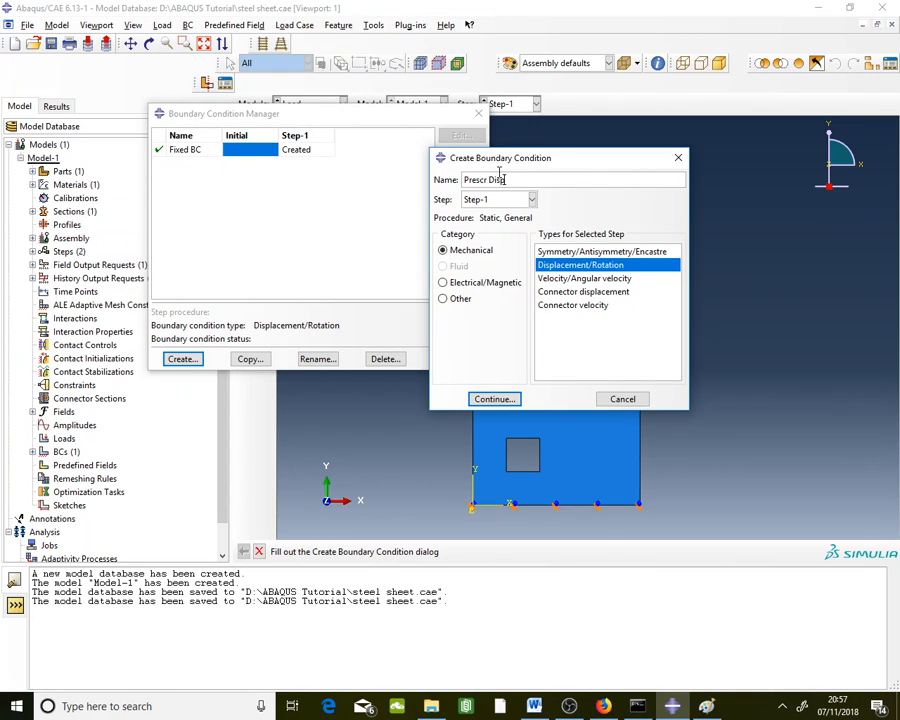
Step: Apply Prescr Disp as a Displacement/Rotation condition to the plate's top edge as Set-2
left_click(496, 398)
left_click_drag(422, 118, 252, 158)
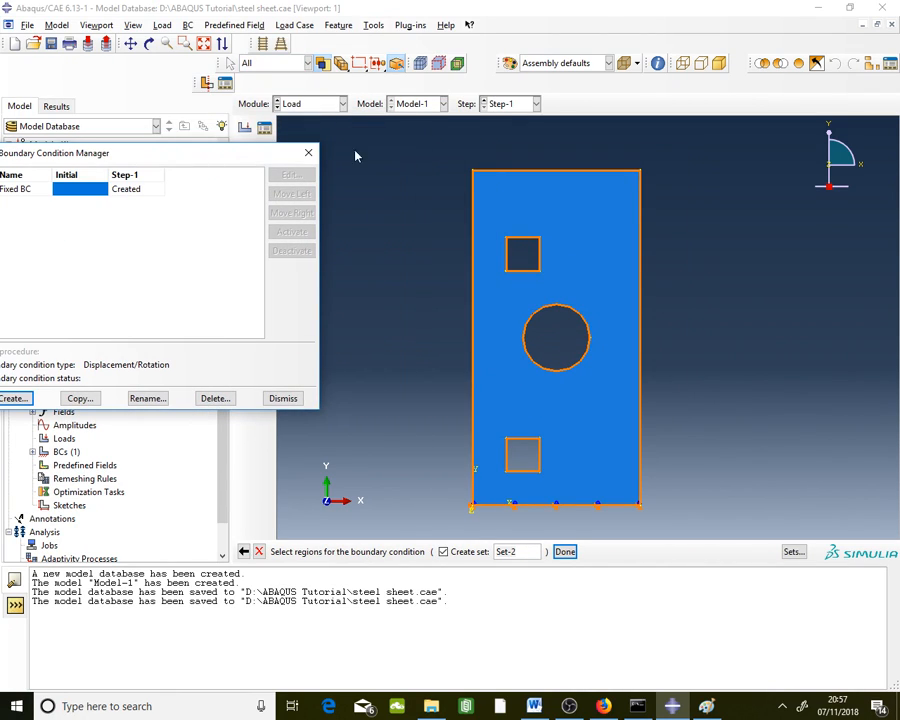
left_click(528, 171)
left_click(565, 551)
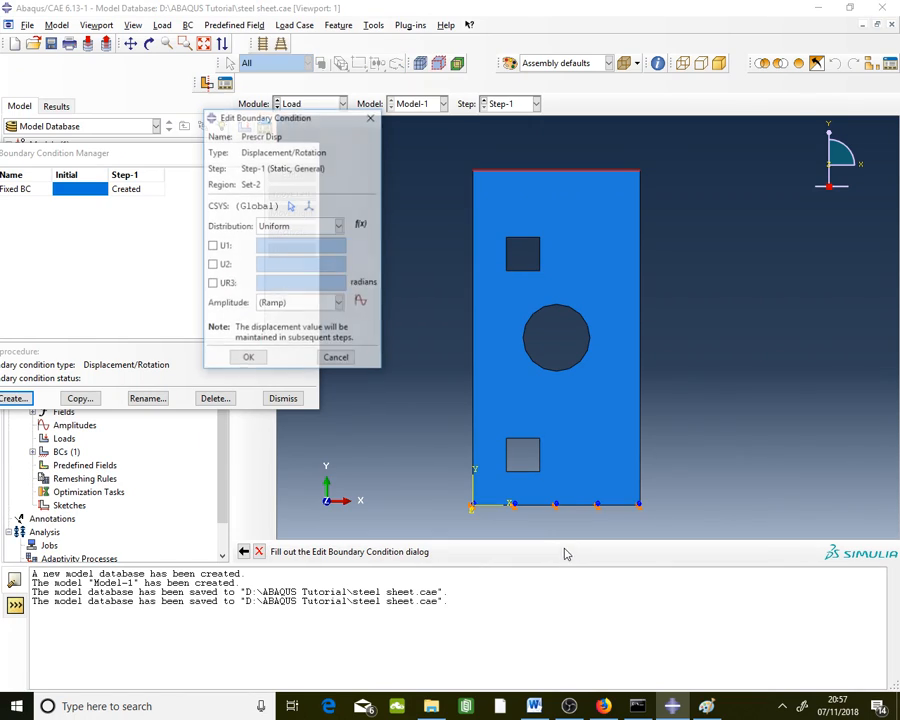
Step: Set only U2 to 2 for Prescr Disp and confirm the boundary condition
left_click_drag(314, 118, 248, 124)
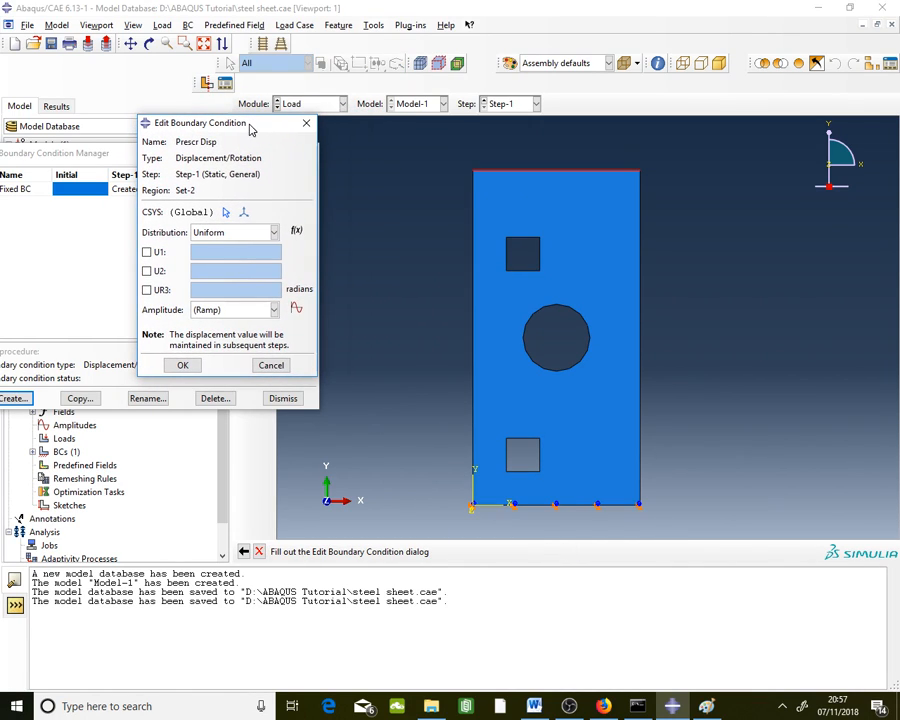
left_click(147, 270)
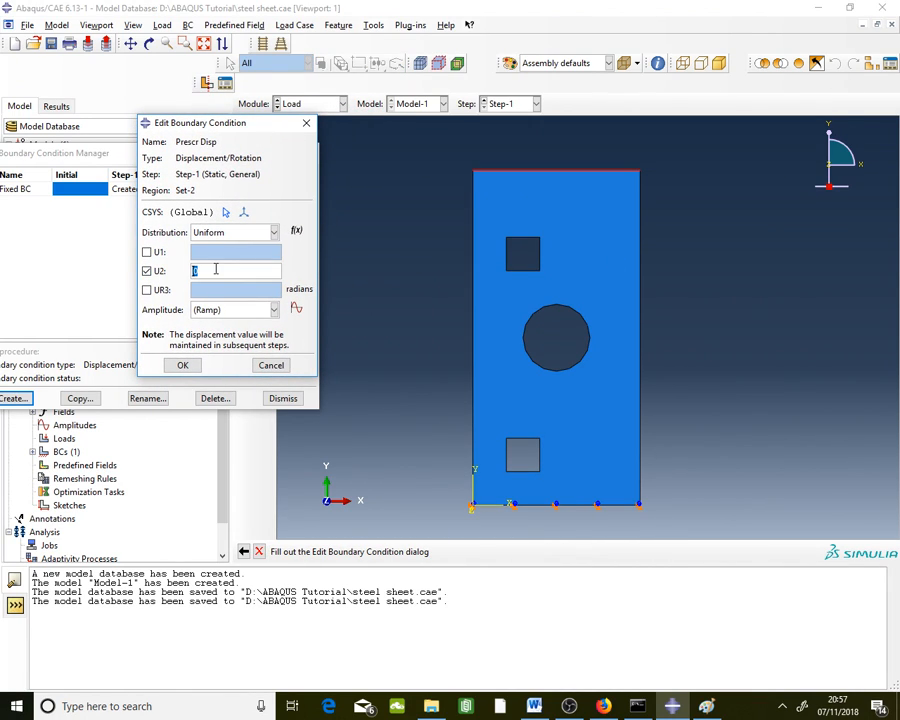
type("2")
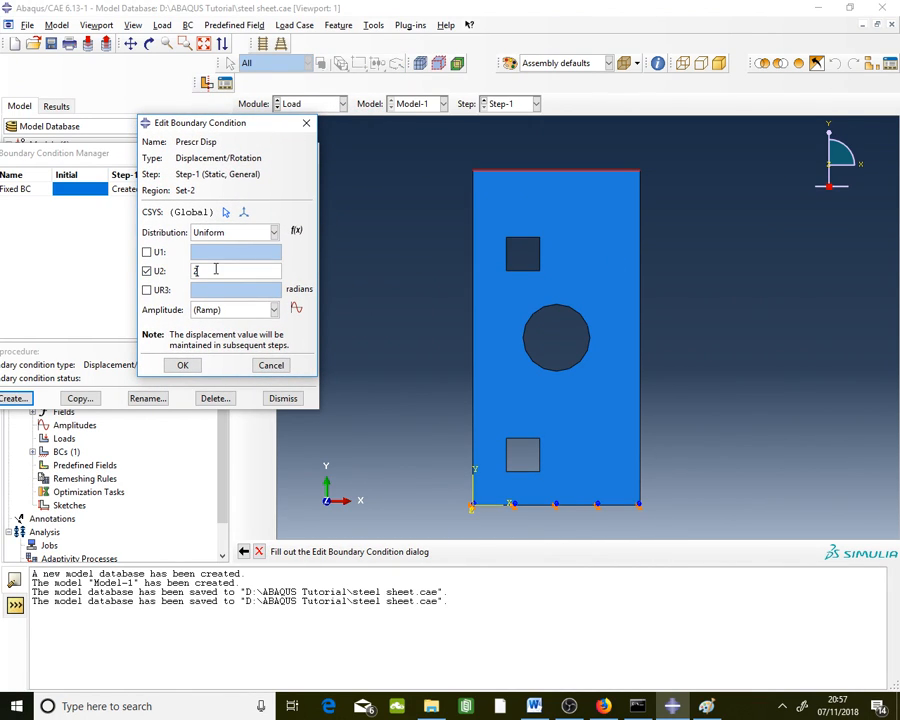
left_click(184, 366)
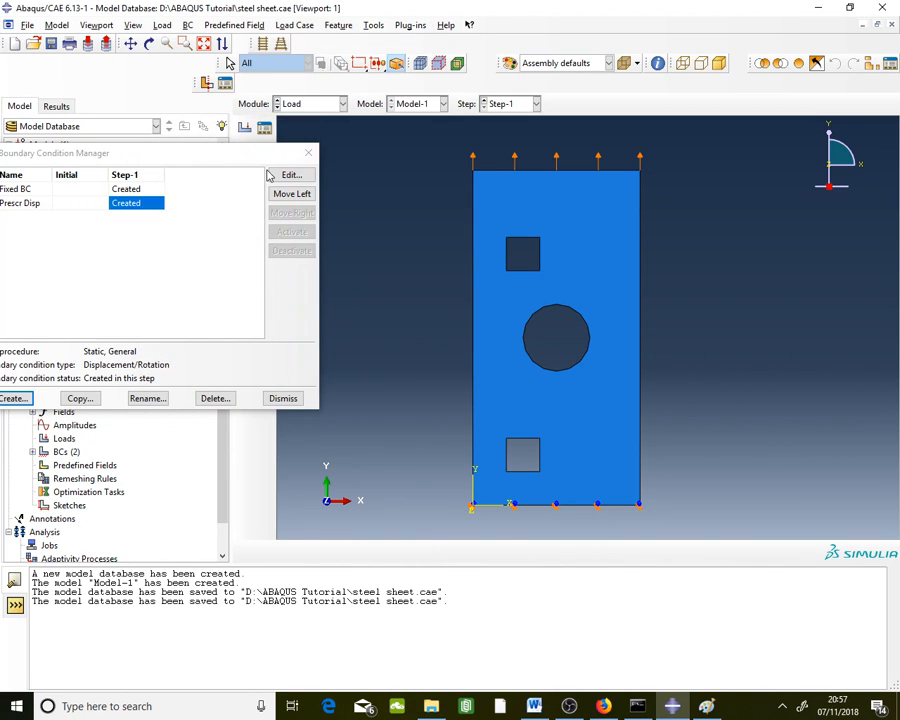
Step: Close the Boundary Condition Manager and switch to the Mesh module
left_click_drag(256, 154, 252, 312)
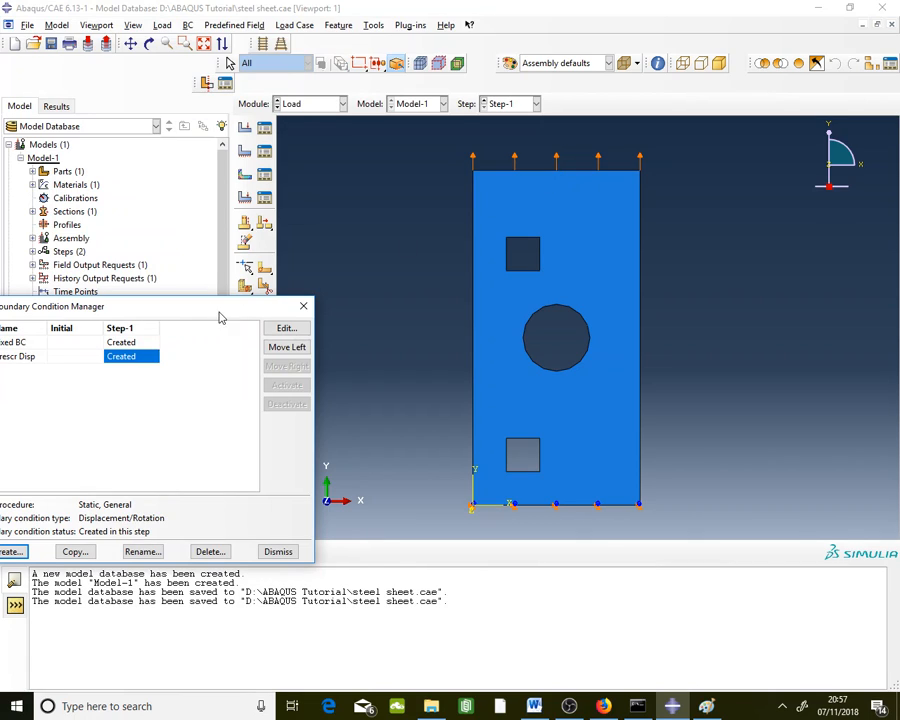
left_click(303, 306)
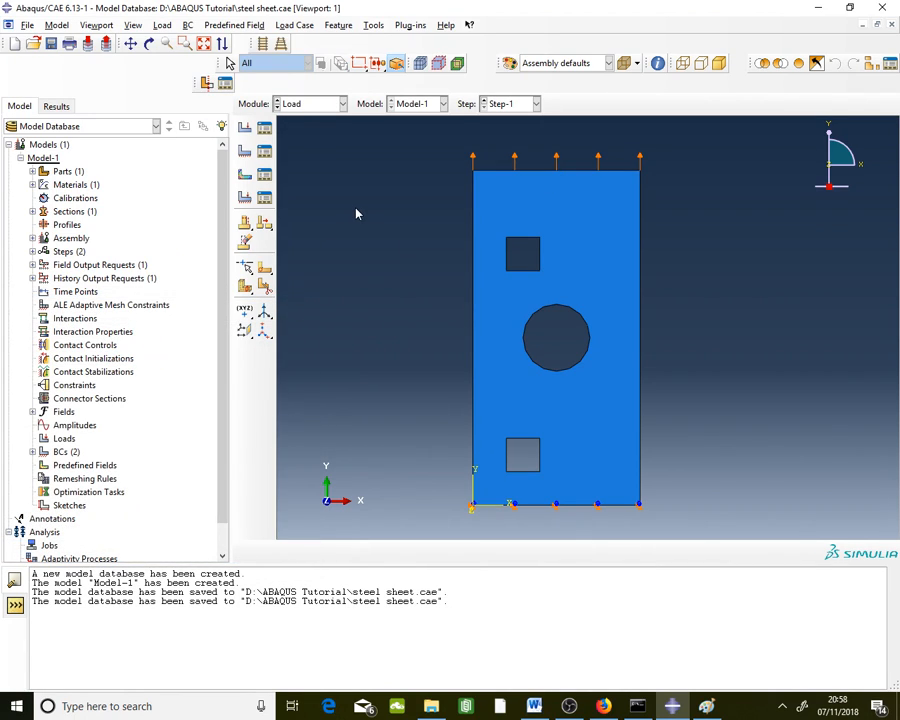
left_click(340, 104)
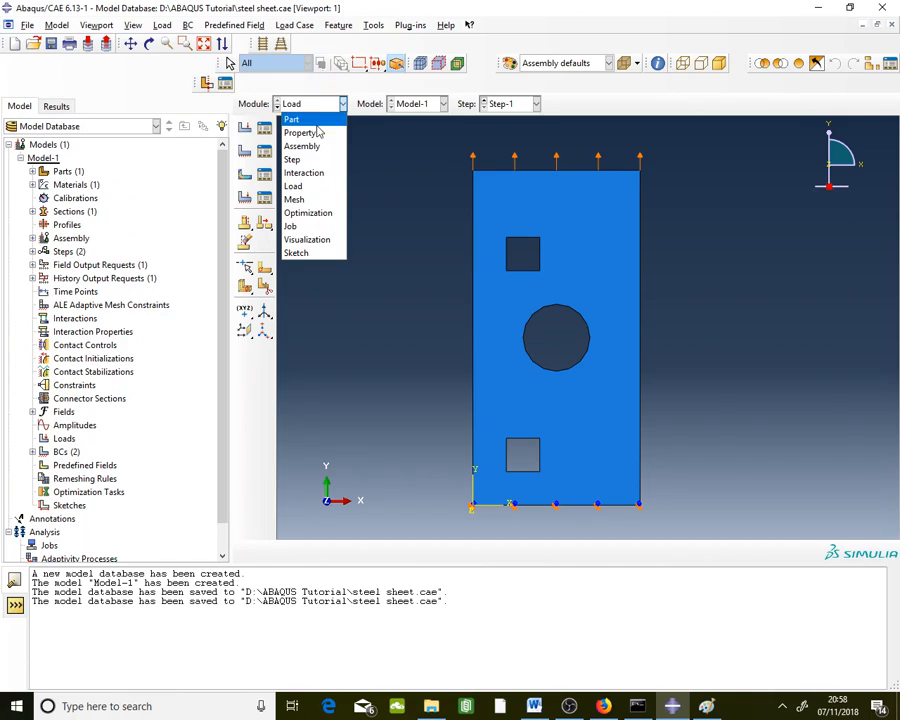
left_click(311, 199)
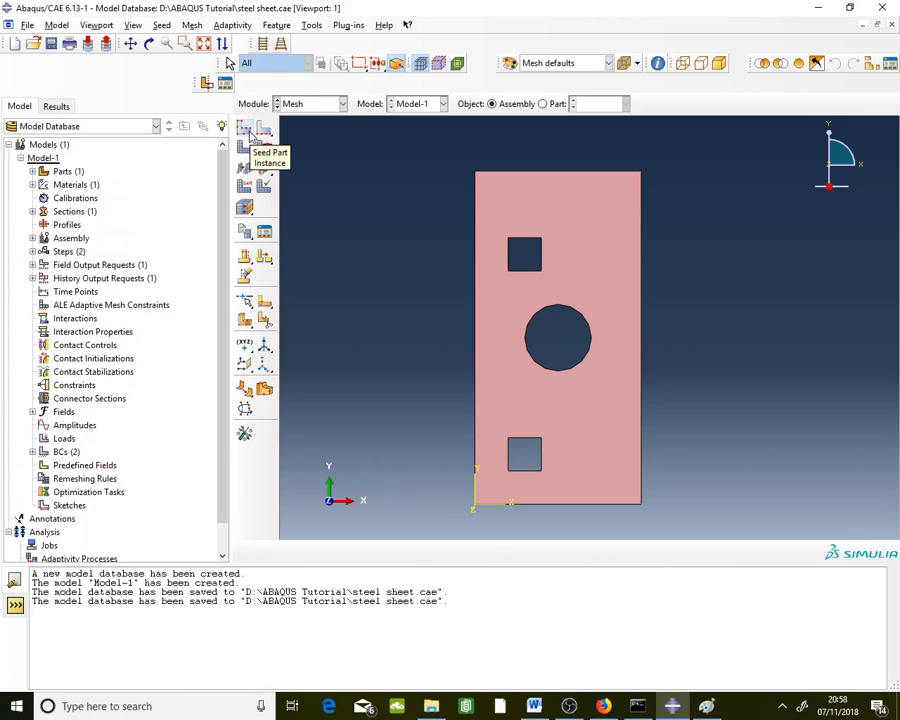
Step: Seed the plate part instance with an approximate global size of 10 and finish the seeding definition
left_click(244, 130)
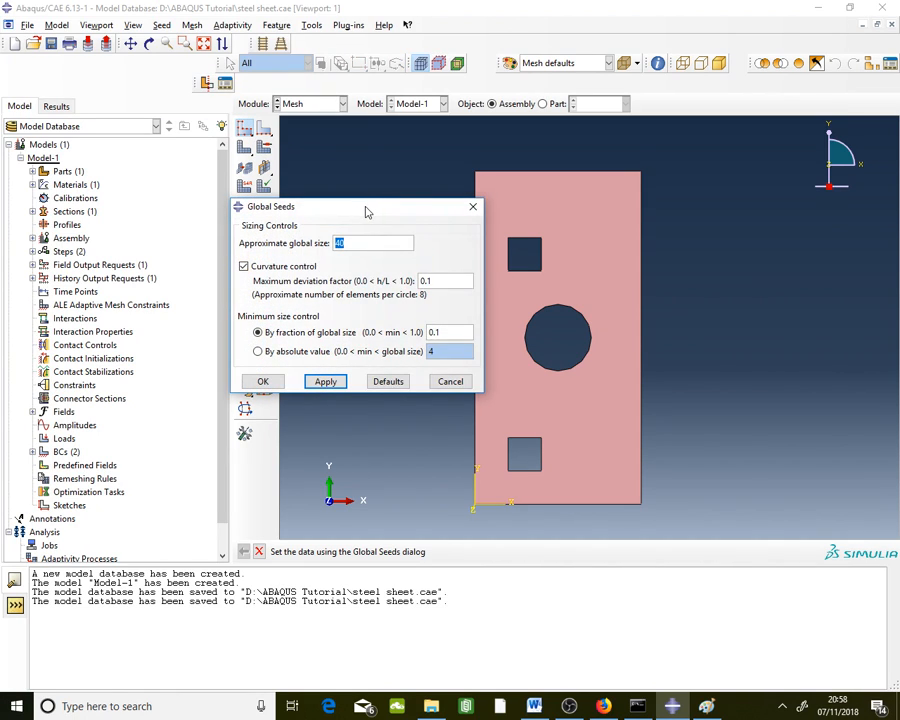
left_click_drag(364, 210, 326, 211)
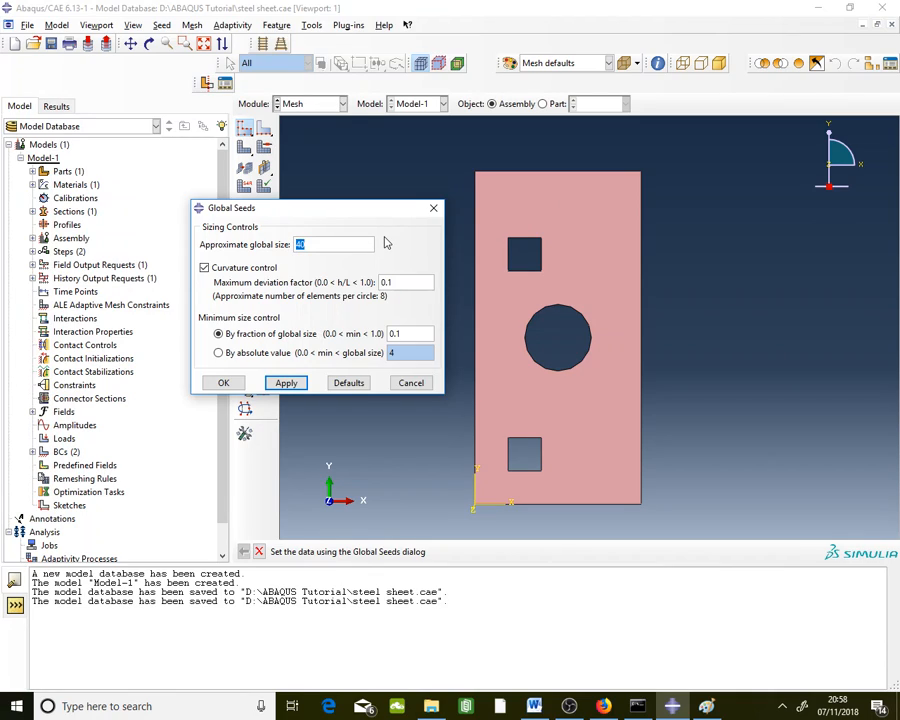
type("10")
left_click_drag(387, 217, 373, 224)
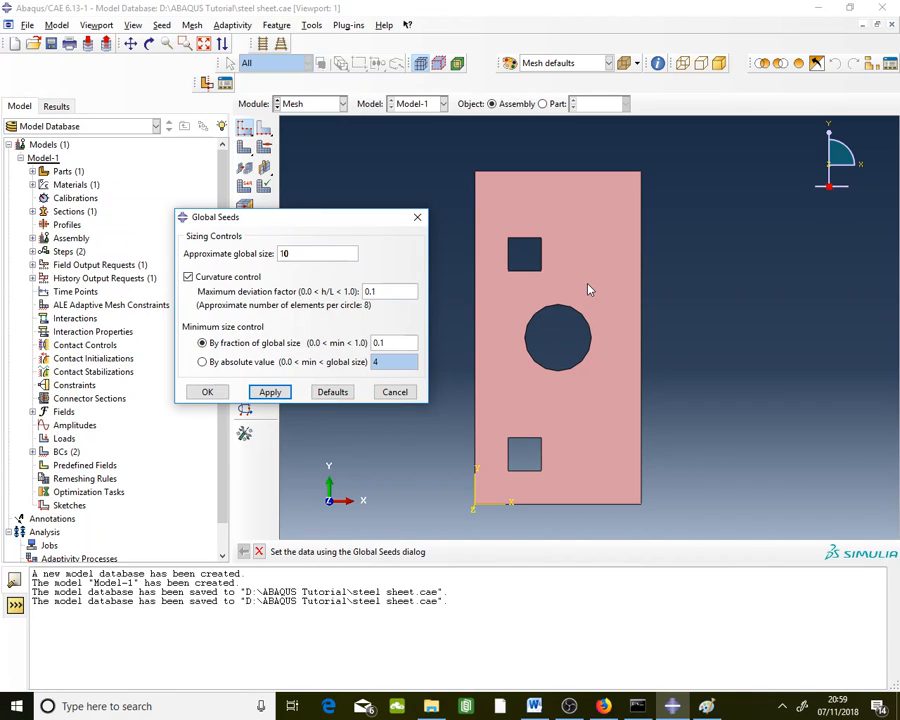
left_click(209, 395)
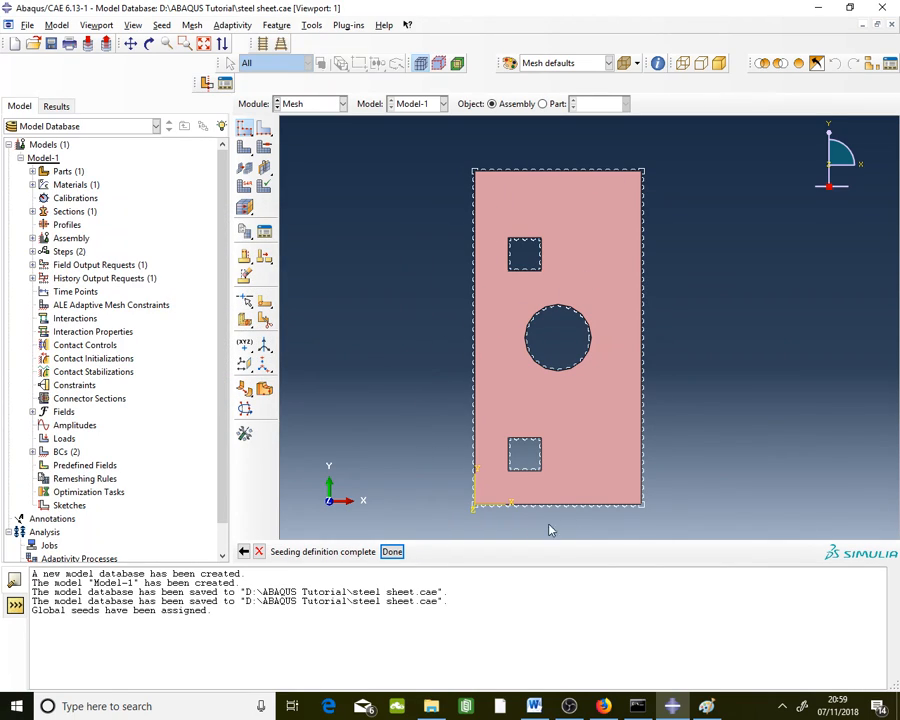
left_click(398, 552)
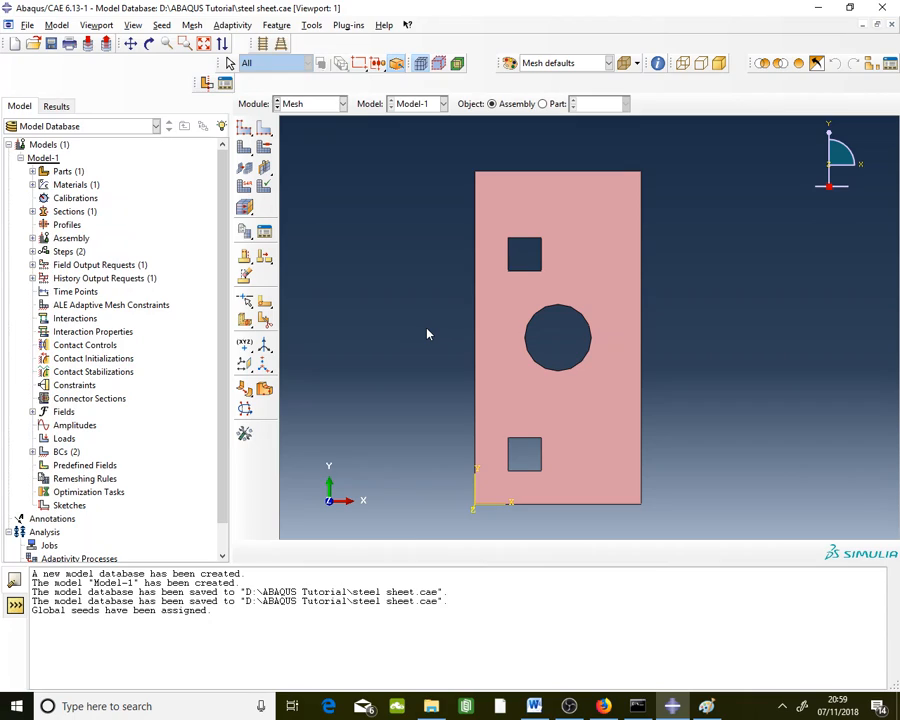
Step: Mesh the plate part instance, and review and reconfirm its global seed settings
left_click(249, 157)
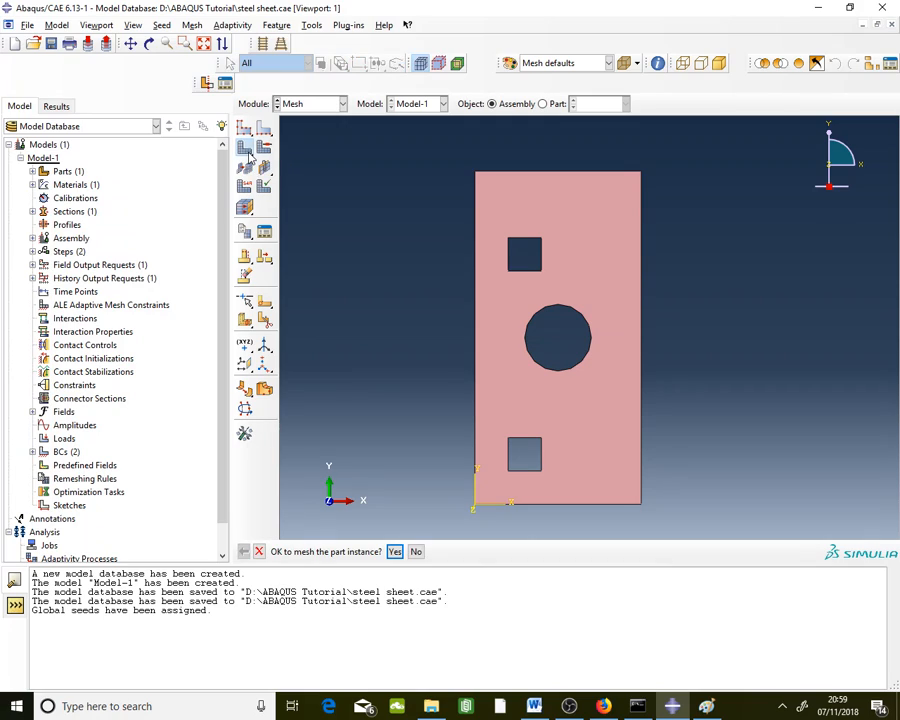
left_click(394, 552)
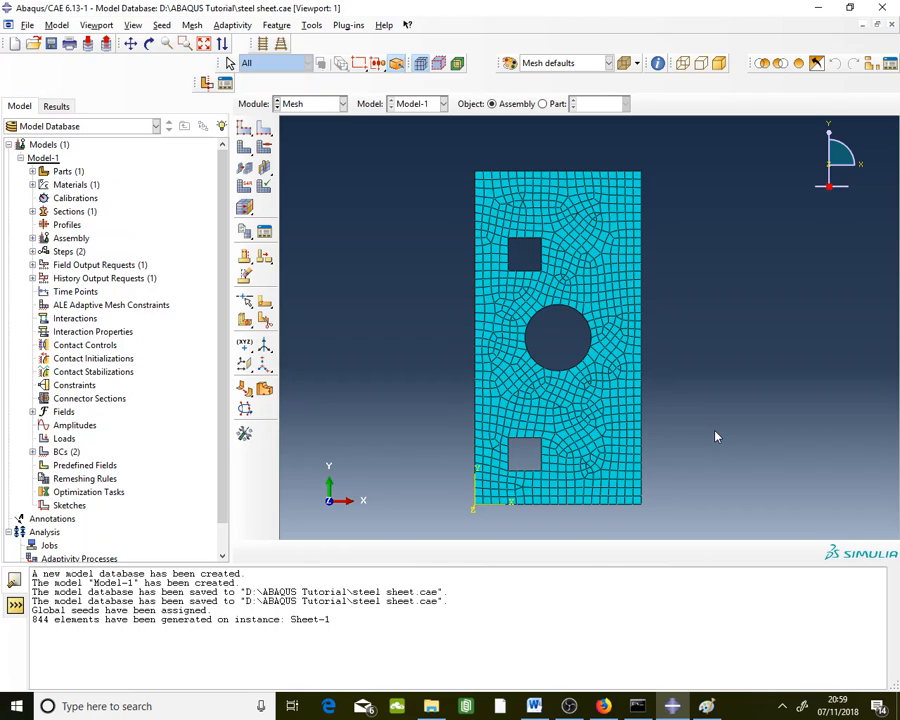
left_click(243, 131)
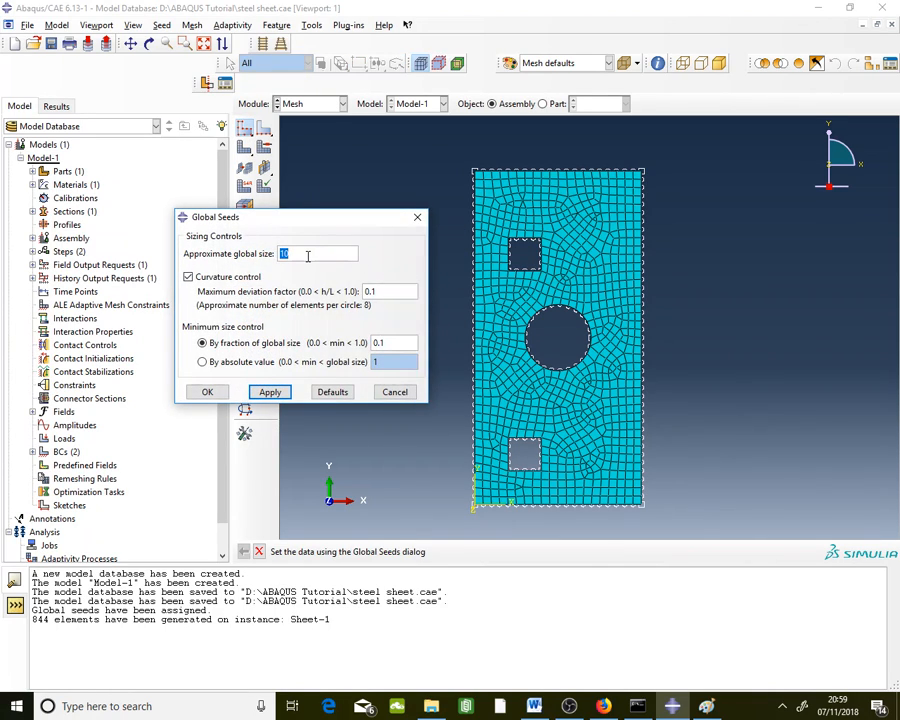
left_click(209, 392)
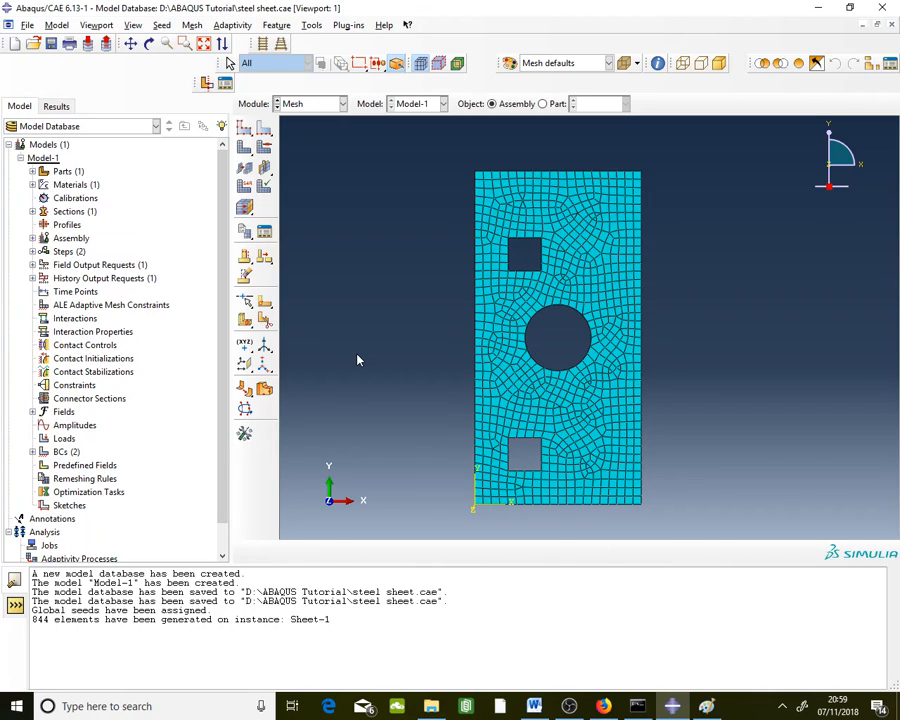
Step: Open the element type settings for the whole plate face, disable reduced integration for Quad elements and select the Plane Stress family
left_click(242, 194)
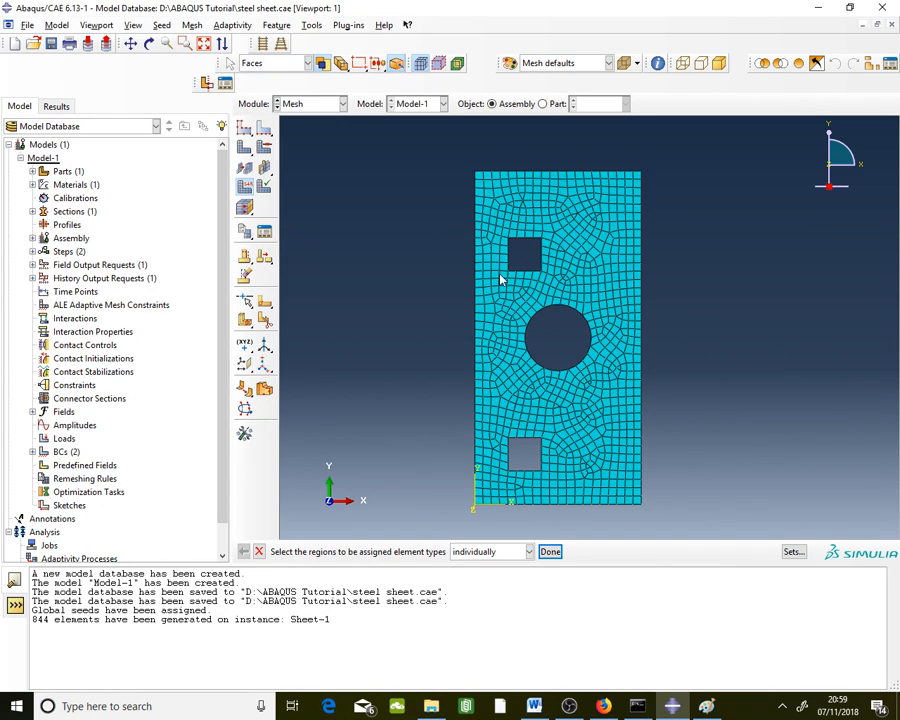
left_click(531, 303)
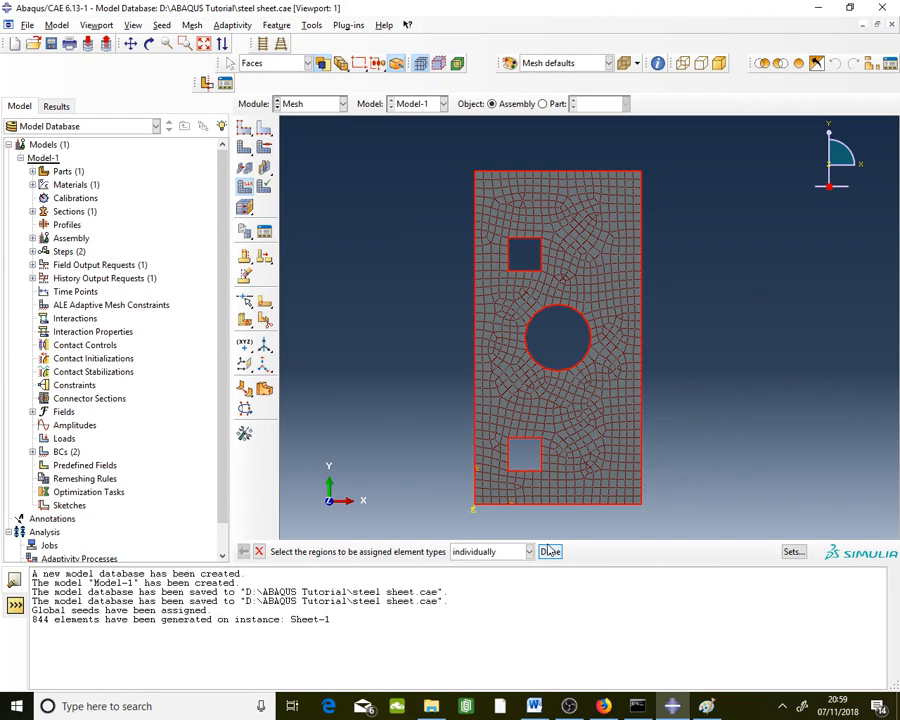
left_click(549, 551)
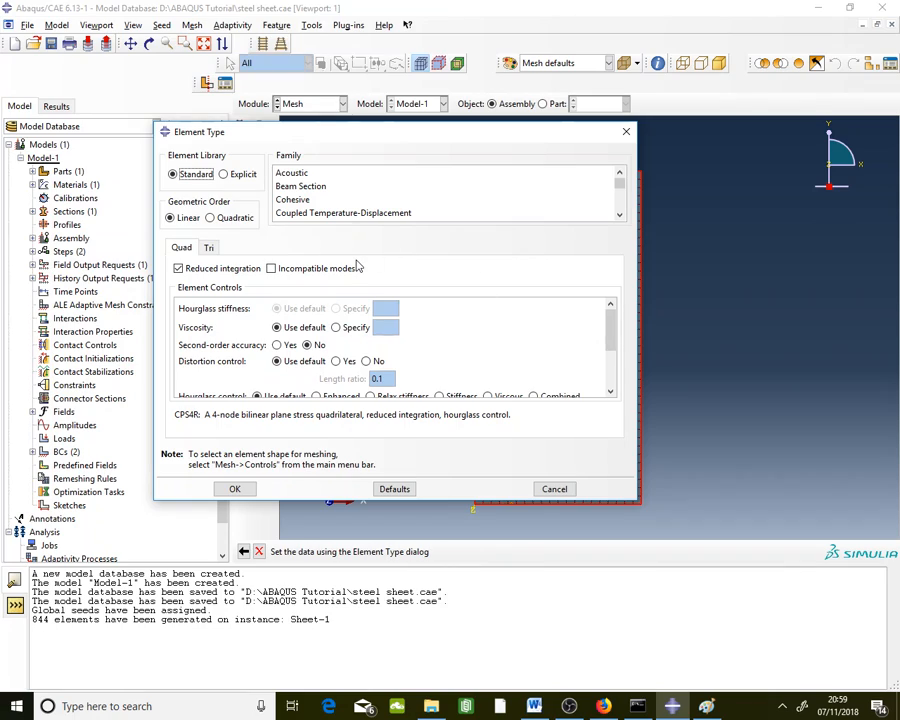
left_click(250, 270)
scroll(400, 185, "down", 5)
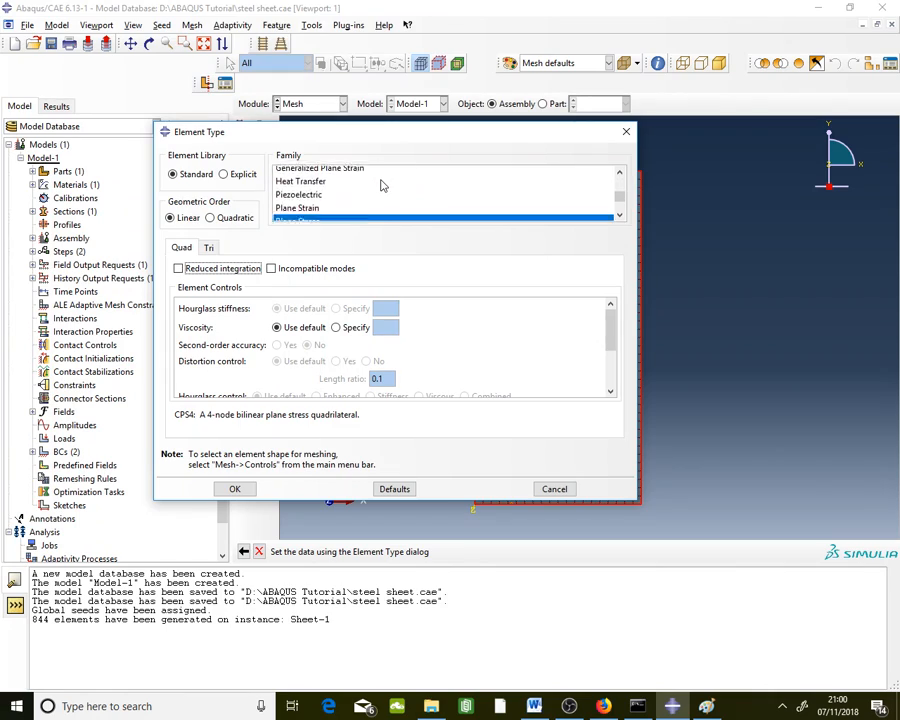
left_click(312, 216)
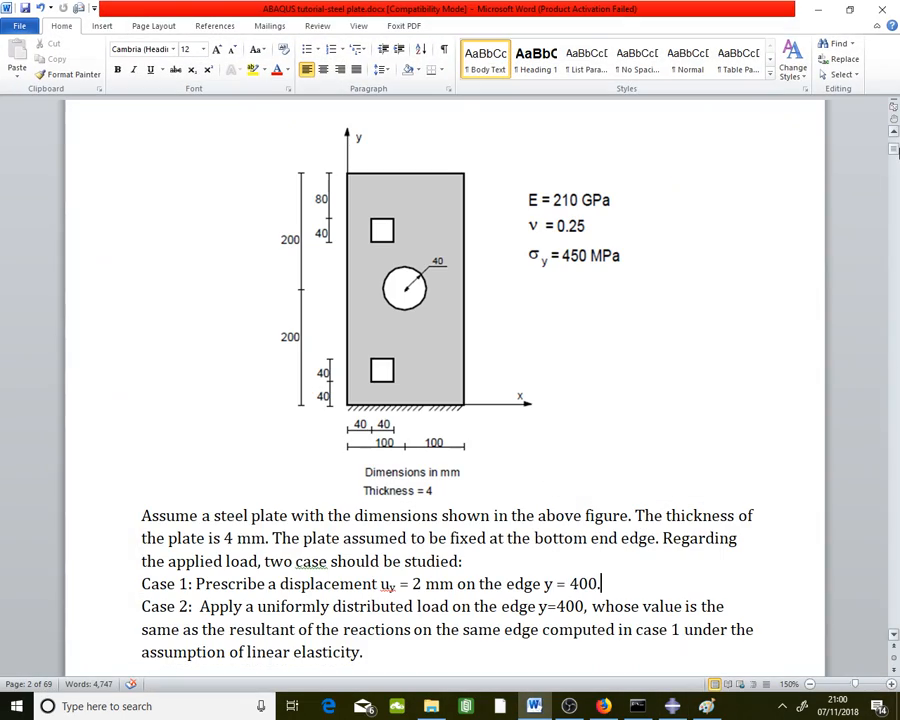
Step: Switch to the tutorial document in Word and search for "mesh" to reach section 8, Mesh the Model
left_click_drag(893, 148, 892, 247)
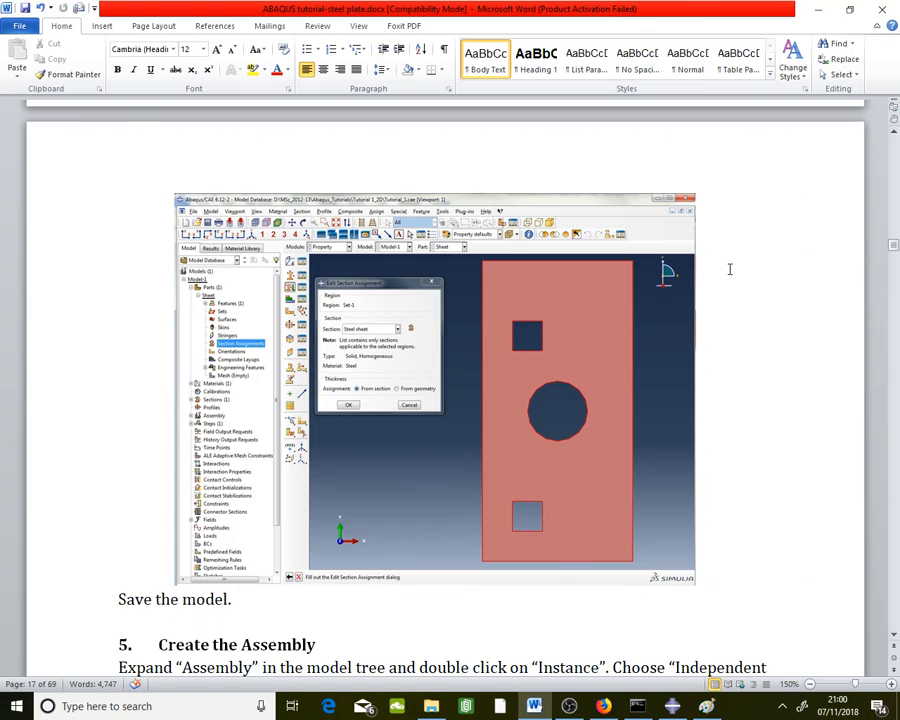
key("ctrl+f")
type("mesh")
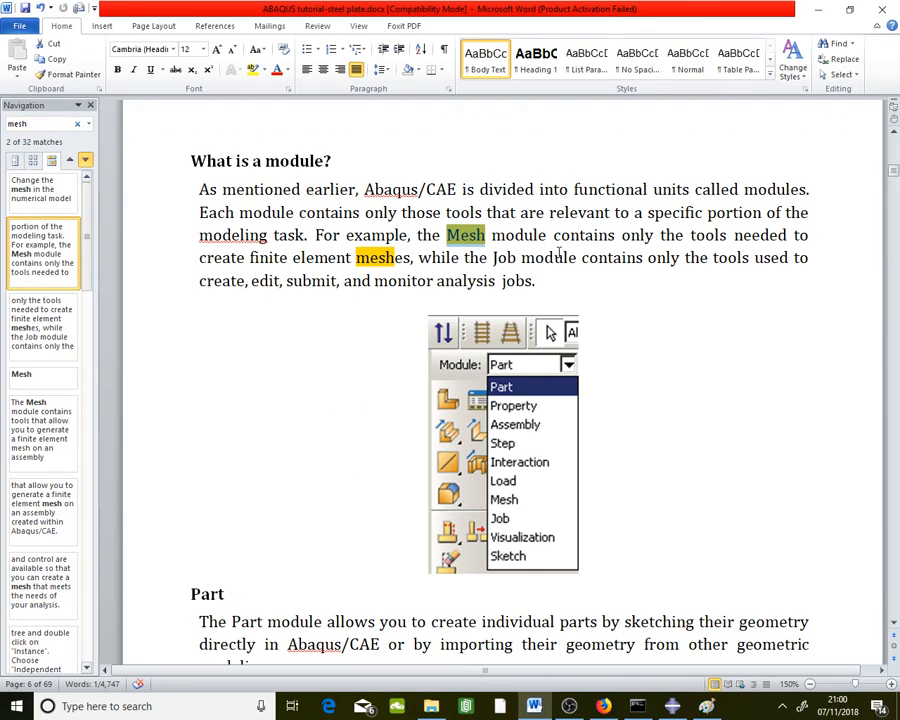
left_click(55, 447)
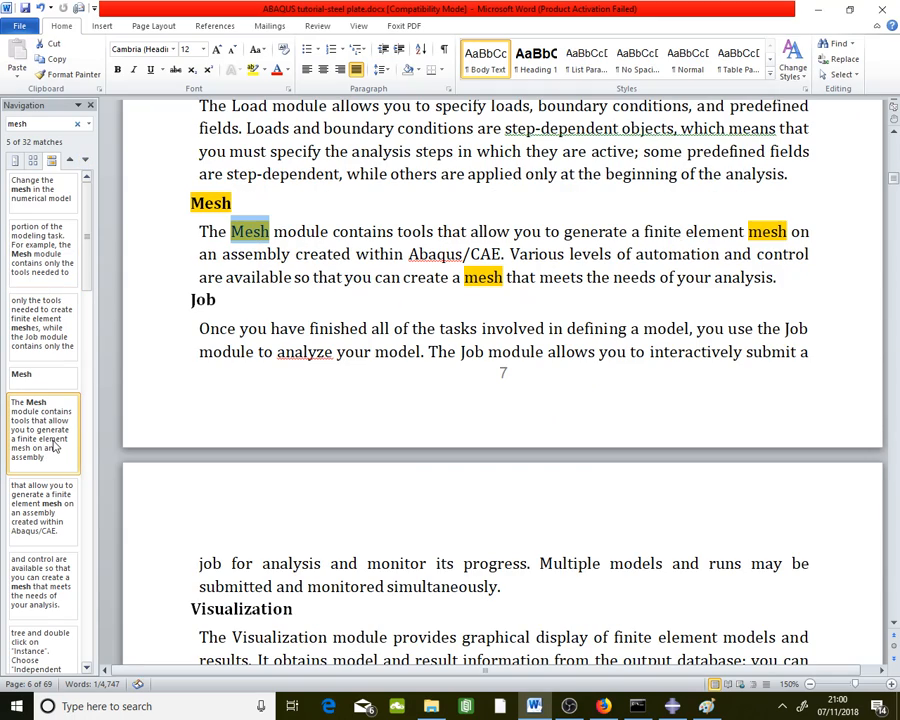
scroll(55, 447, "down", 2)
left_click(53, 436)
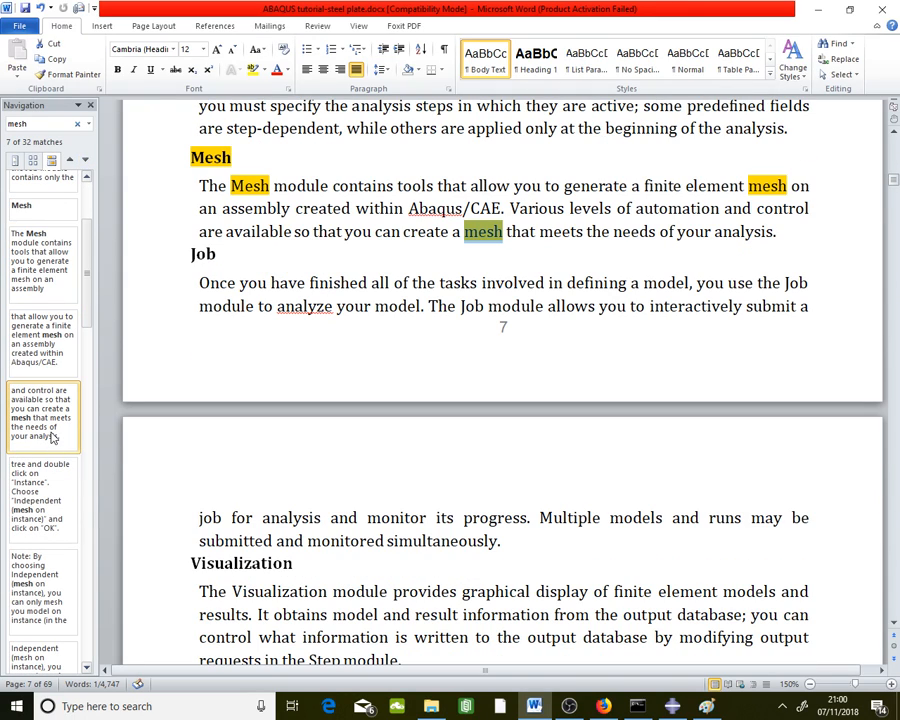
scroll(50, 440, "down", 2)
left_click(40, 474)
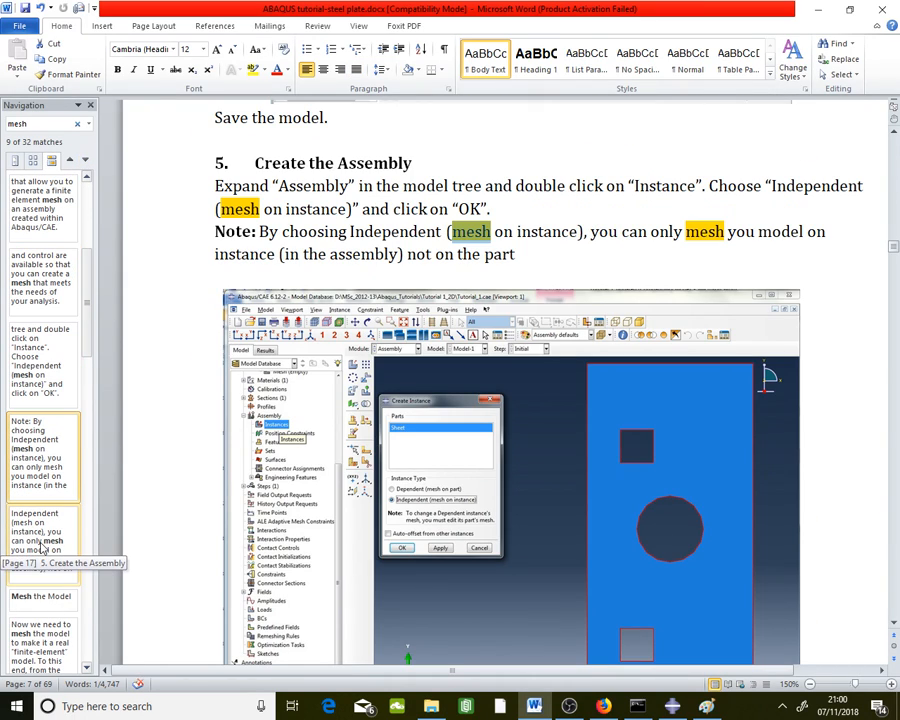
left_click(47, 538)
scroll(49, 531, "down", 2)
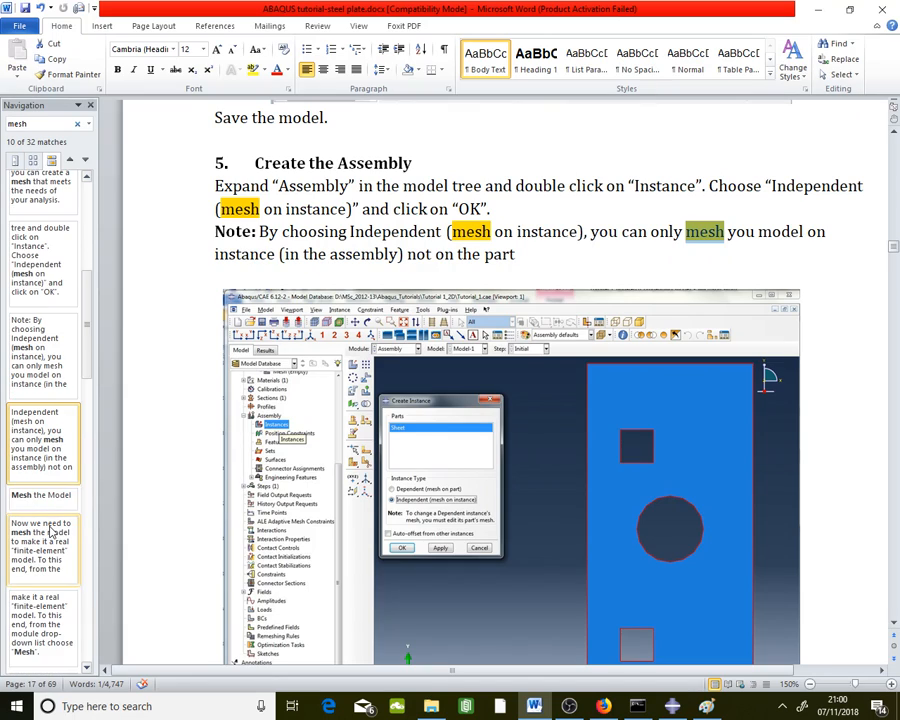
left_click(51, 535)
Step: Examine the Mesh the Model section's instructions on assigning mesh controls and choosing the element shape
left_click(508, 266)
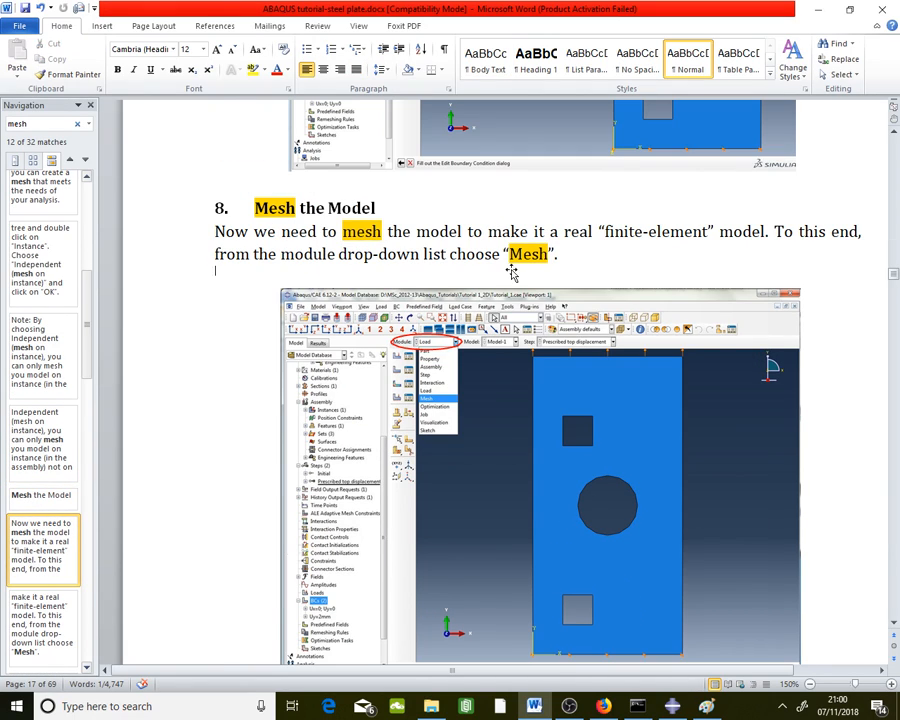
scroll(510, 266, "down", 10)
scroll(515, 267, "down", 15)
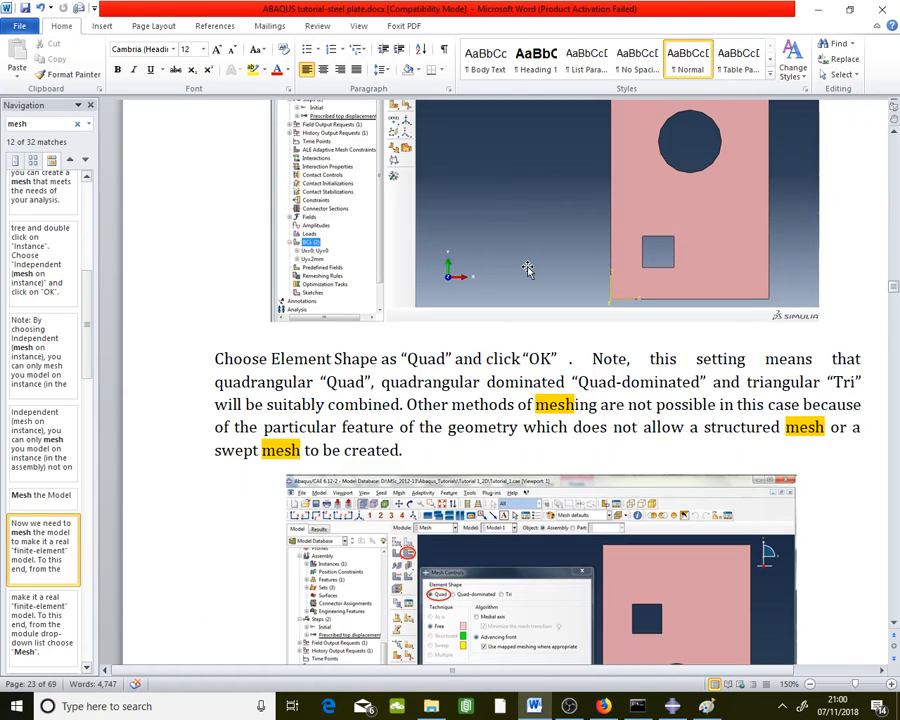
scroll(527, 270, "up", 4)
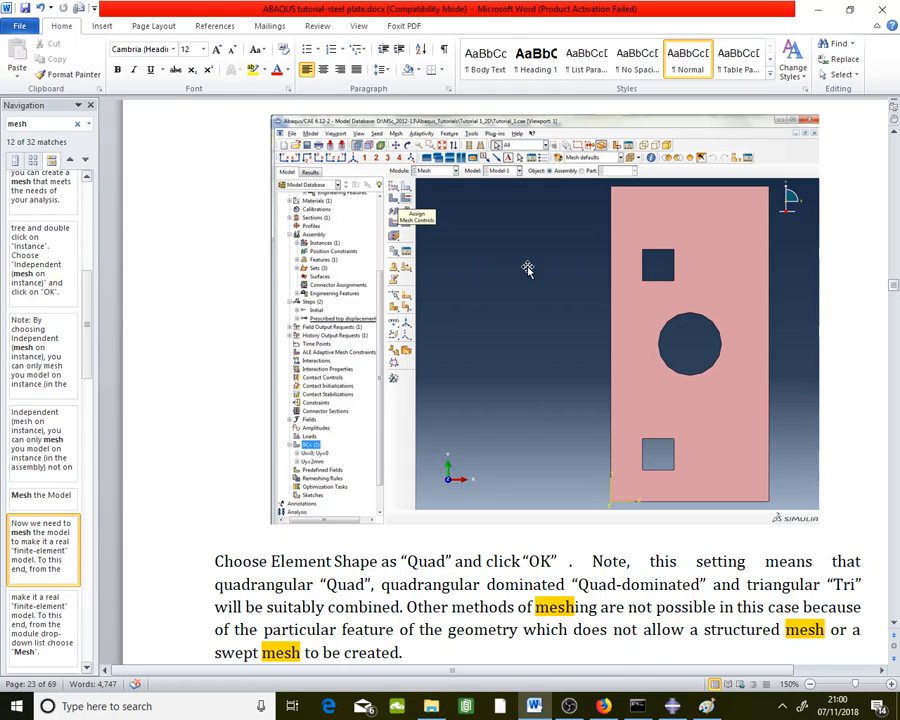
scroll(527, 270, "up", 6)
scroll(530, 272, "down", 7)
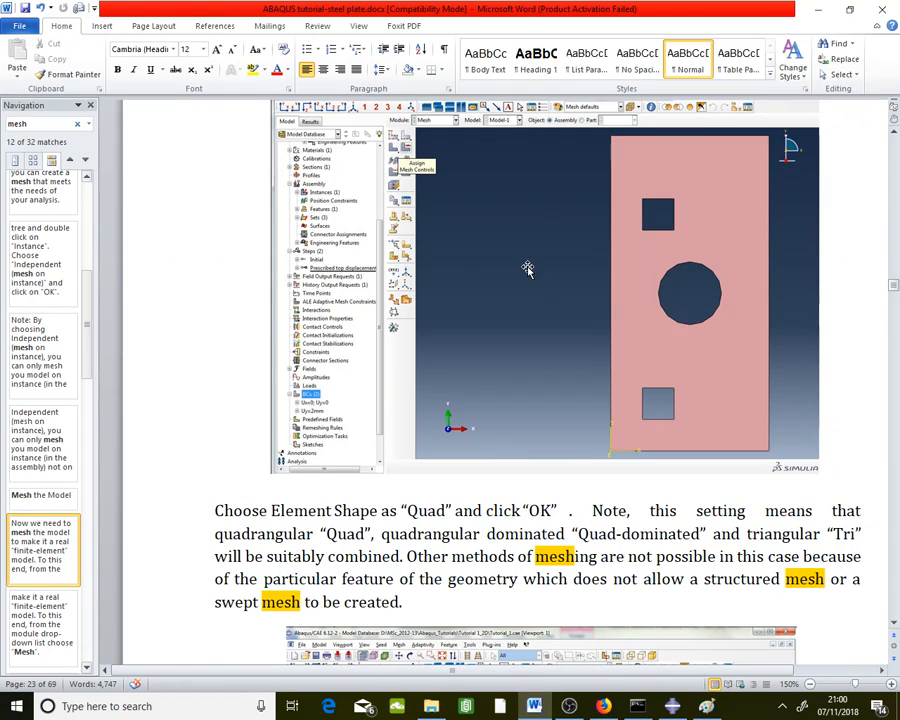
scroll(527, 270, "up", 5)
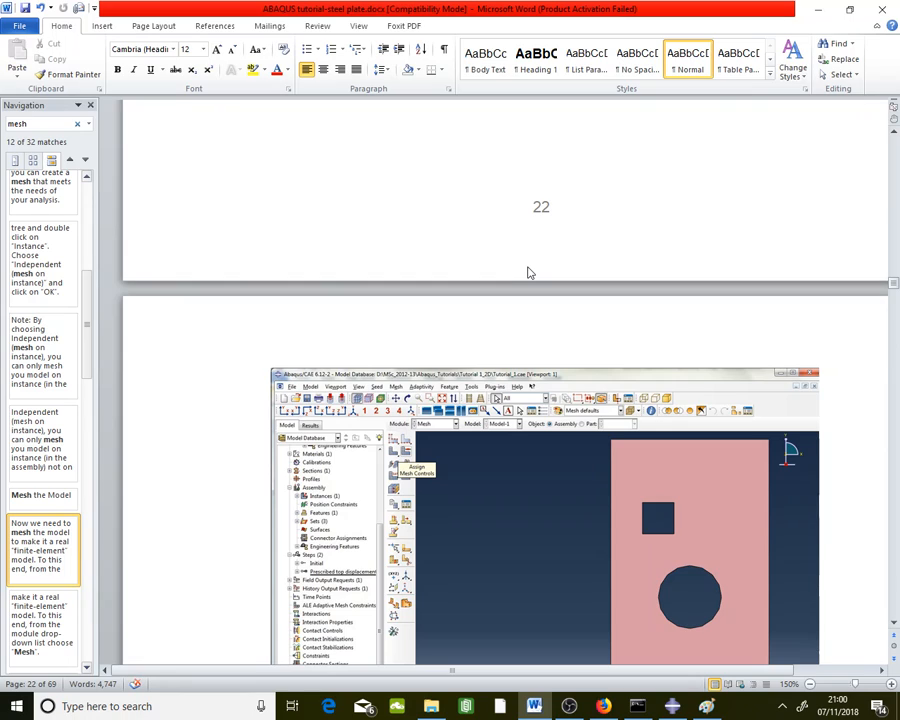
scroll(527, 270, "down", 7)
scroll(527, 270, "down", 4)
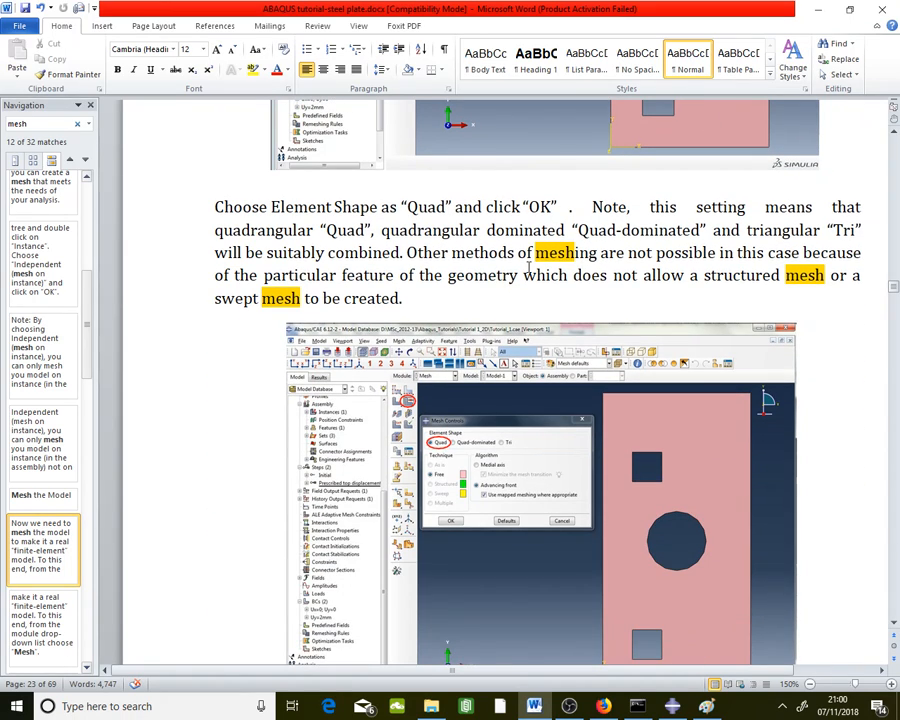
Step: Read the tutorial's element type instructions and highlight the element name CPS8R in the text
scroll(529, 268, "down", 13)
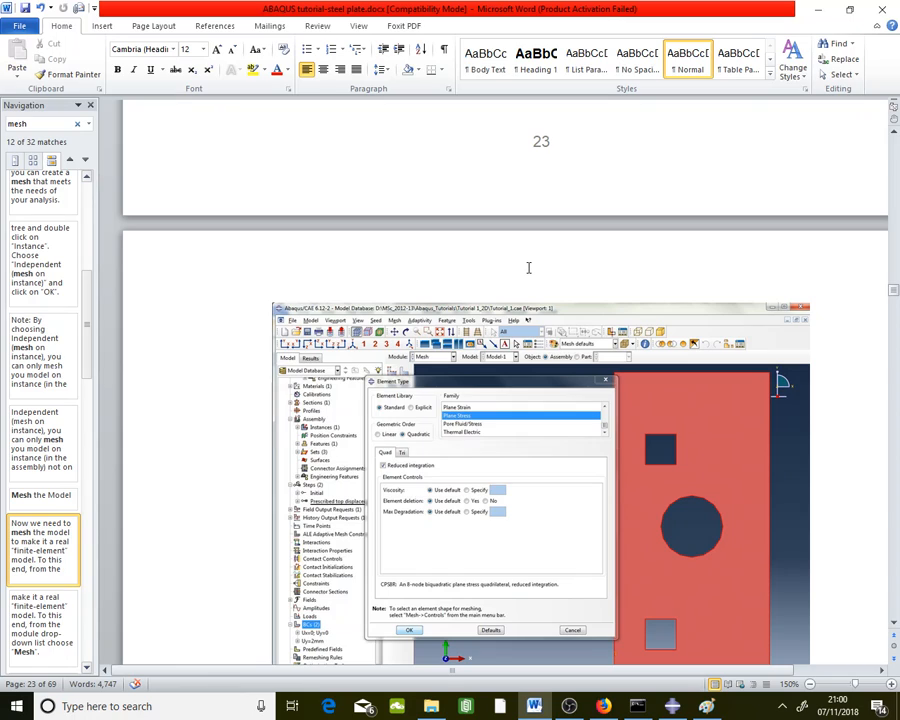
scroll(529, 268, "down", 5)
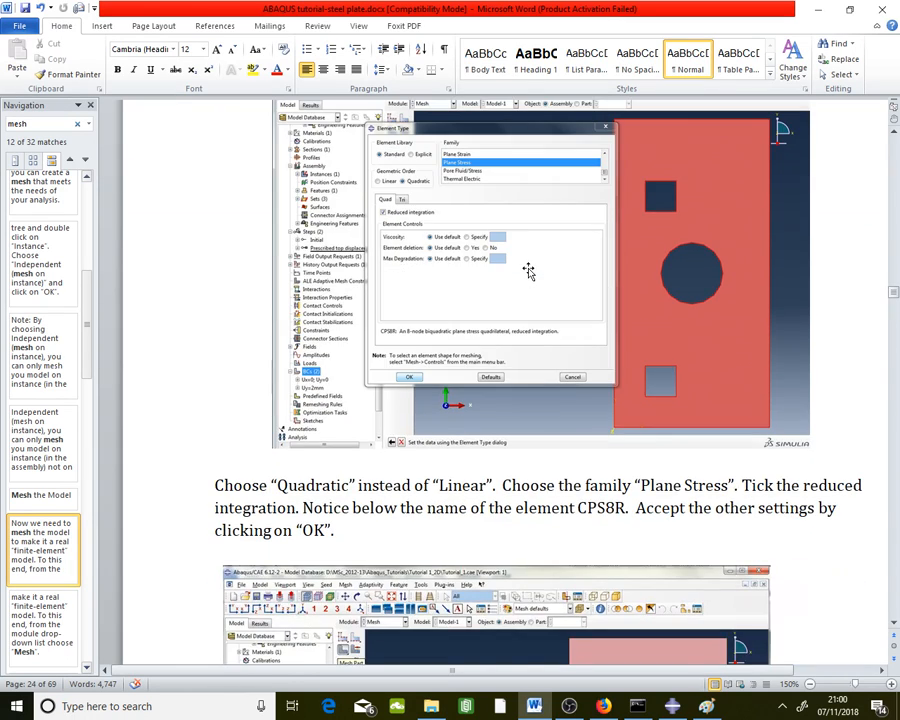
scroll(529, 268, "up", 5)
scroll(529, 268, "down", 3)
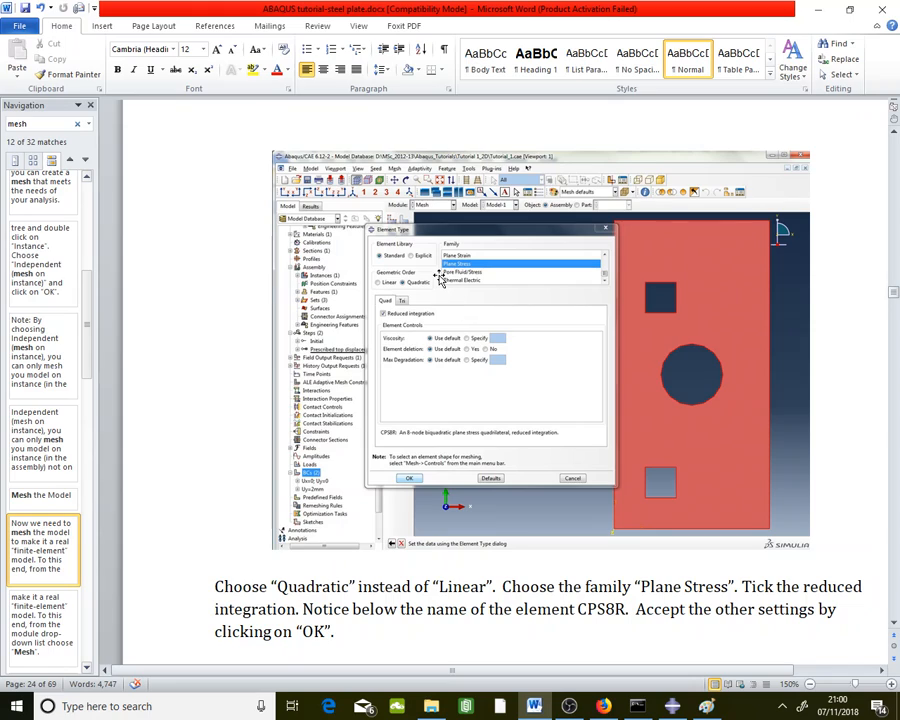
scroll(400, 323, "down", 3)
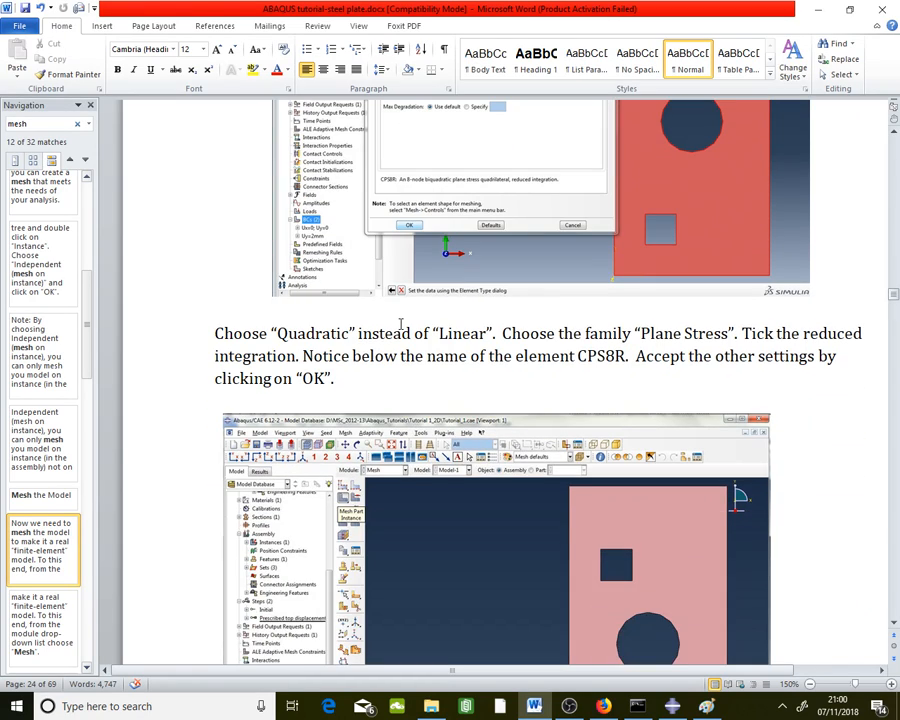
left_click_drag(620, 356, 577, 356)
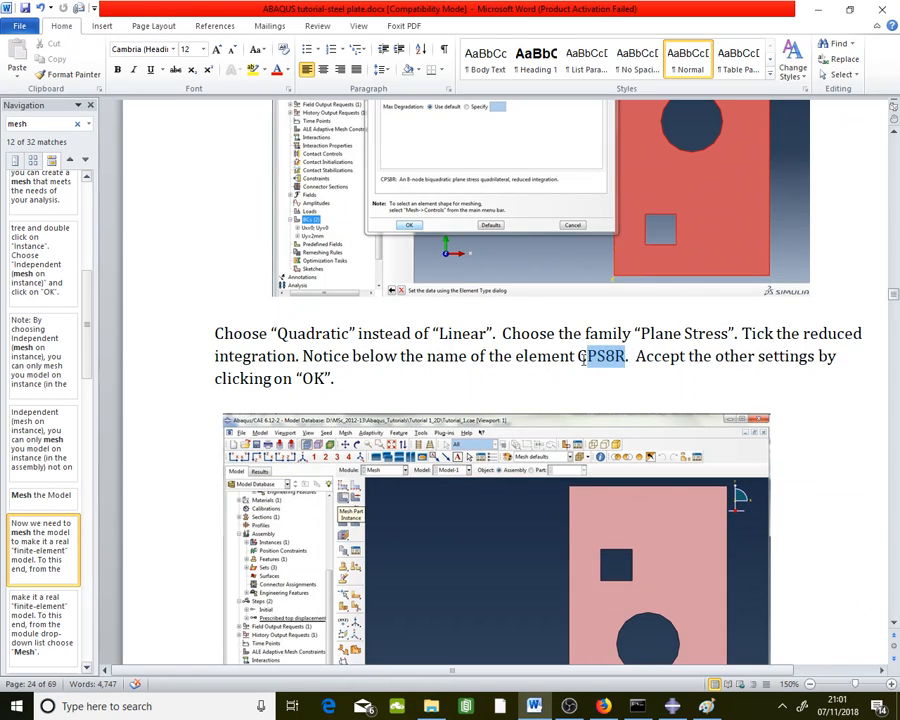
Step: Switch back to Abaqus and assign the plate Quadratic geometric order with reduced integration, giving plane stress element CPS8R
scroll(678, 343, "up", 2)
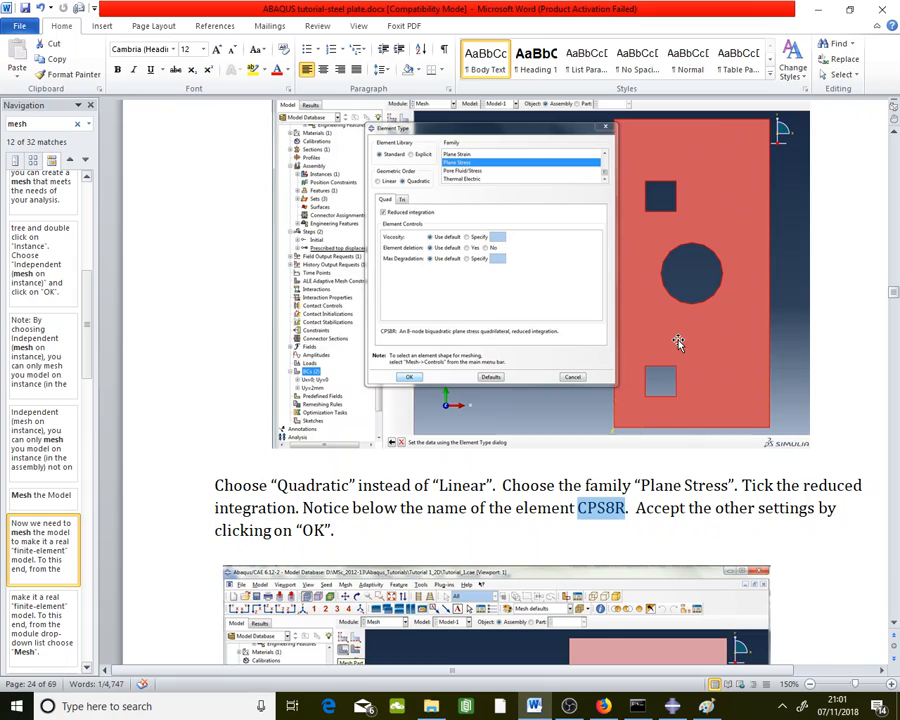
left_click(817, 9)
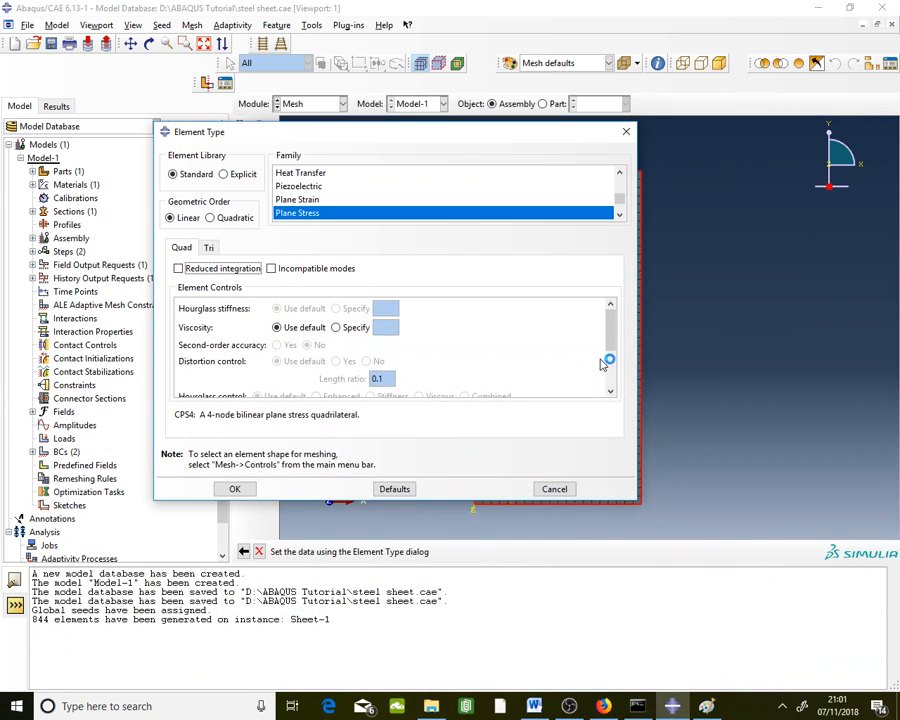
left_click(233, 217)
left_click(205, 272)
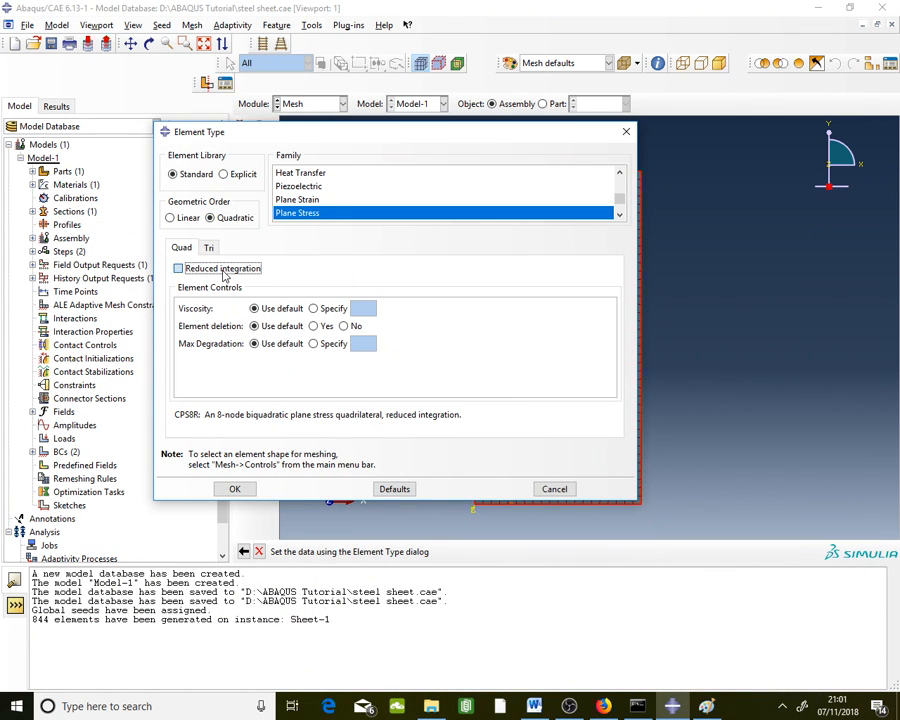
left_click(192, 270)
left_click(234, 490)
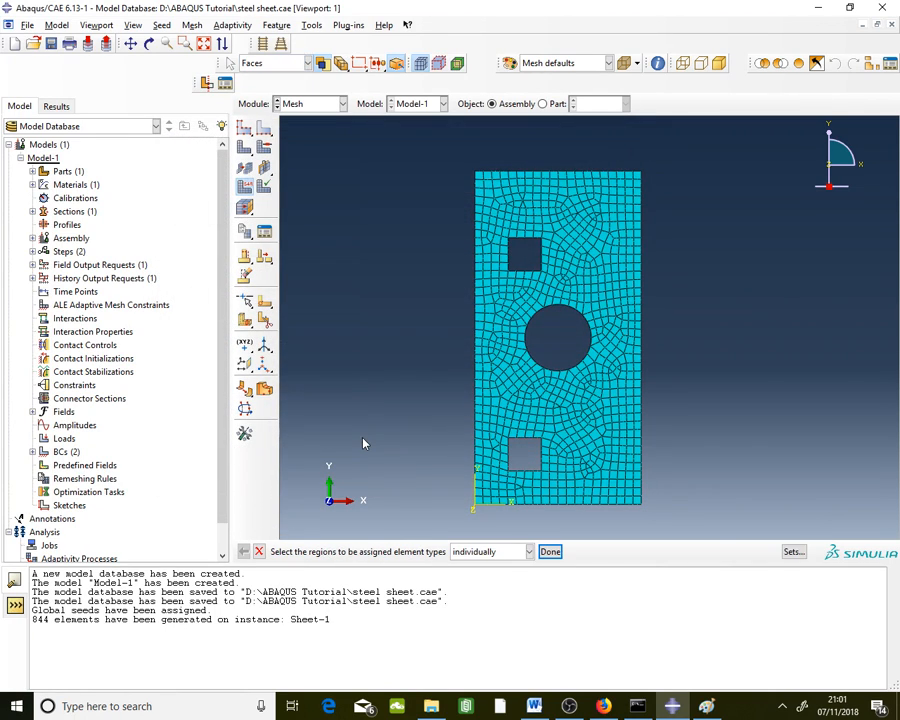
left_click(548, 550)
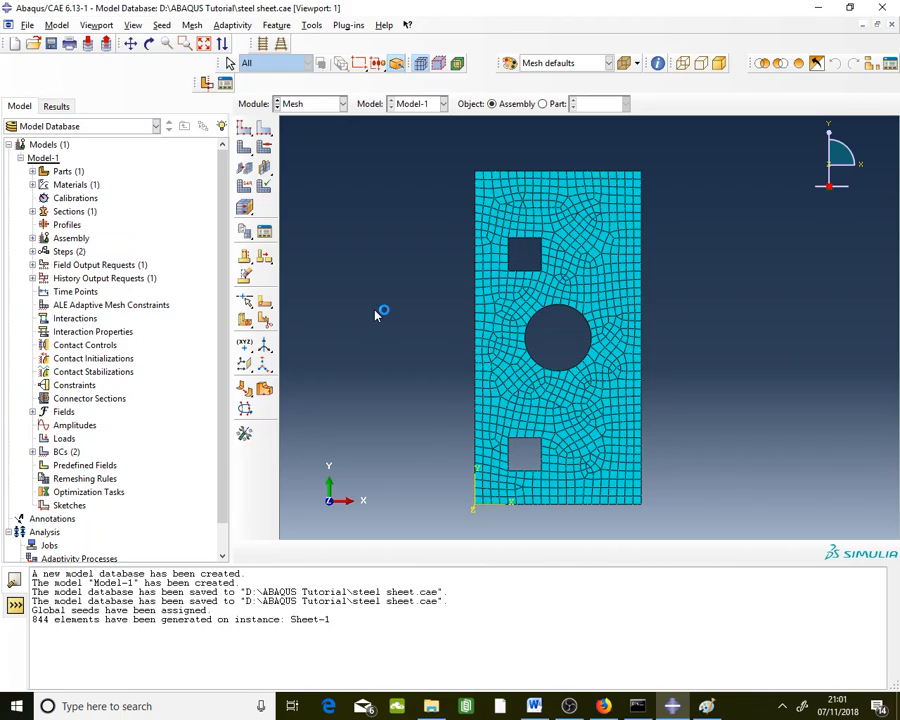
Step: Set the plate's mesh control element shape to Quad, accepting deletion of the existing mesh, and remesh the part instance
left_click(263, 150)
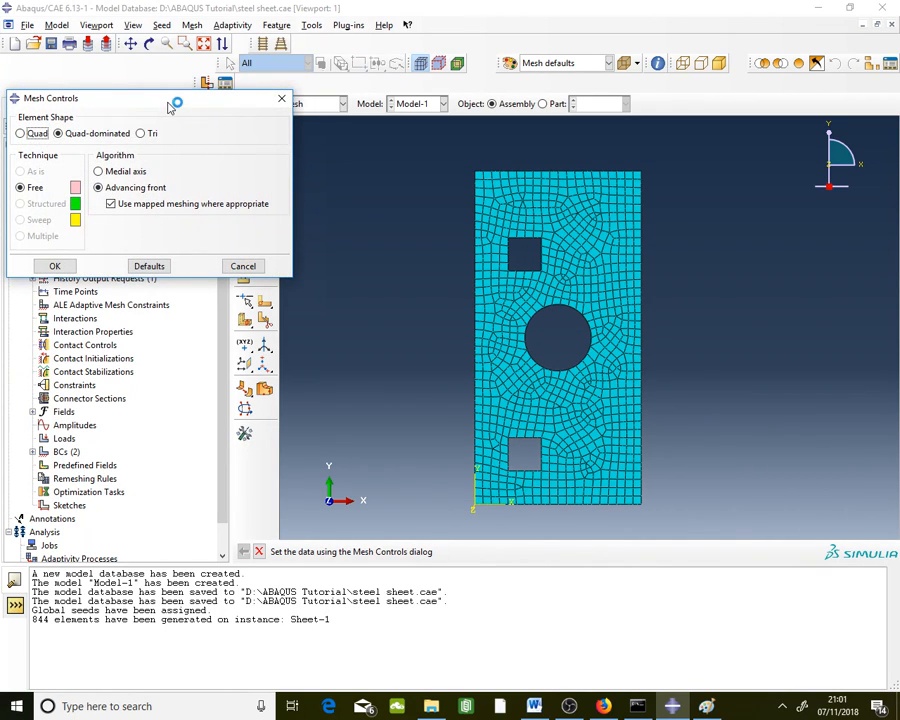
left_click_drag(175, 104, 324, 243)
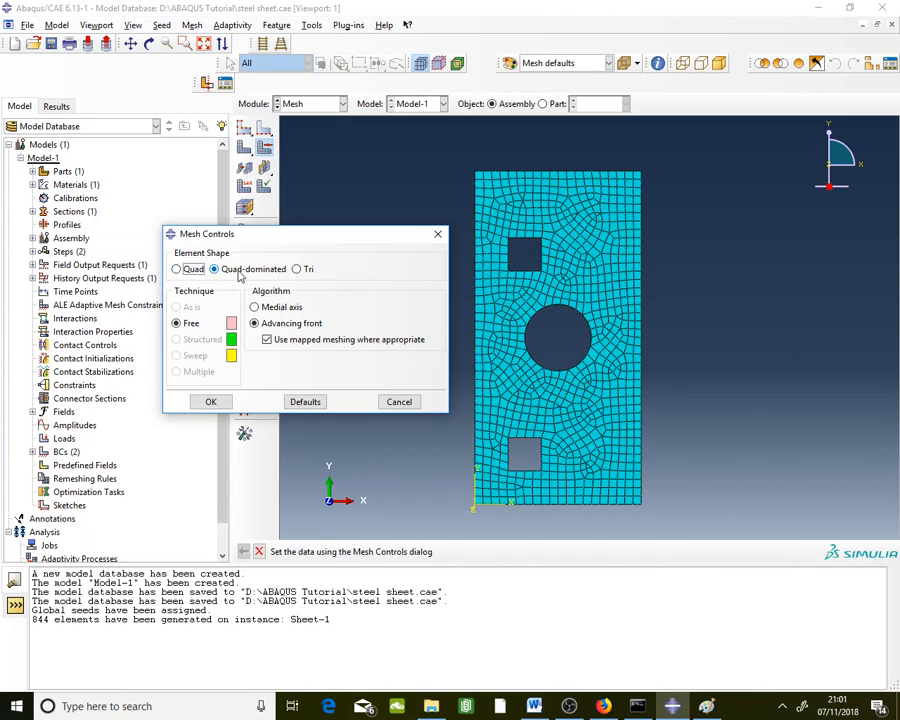
left_click(185, 270)
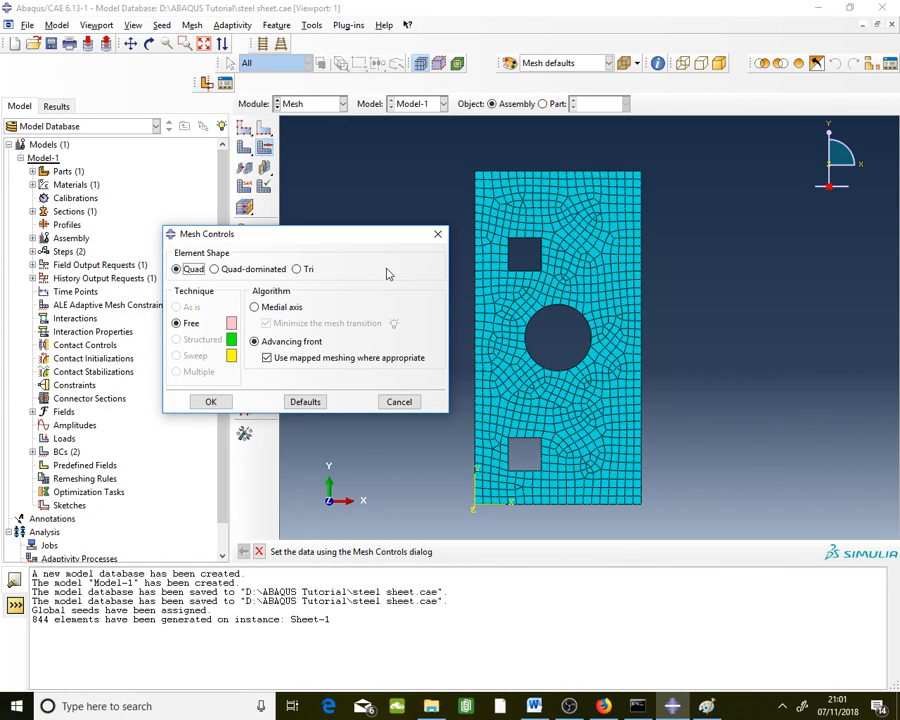
left_click(211, 402)
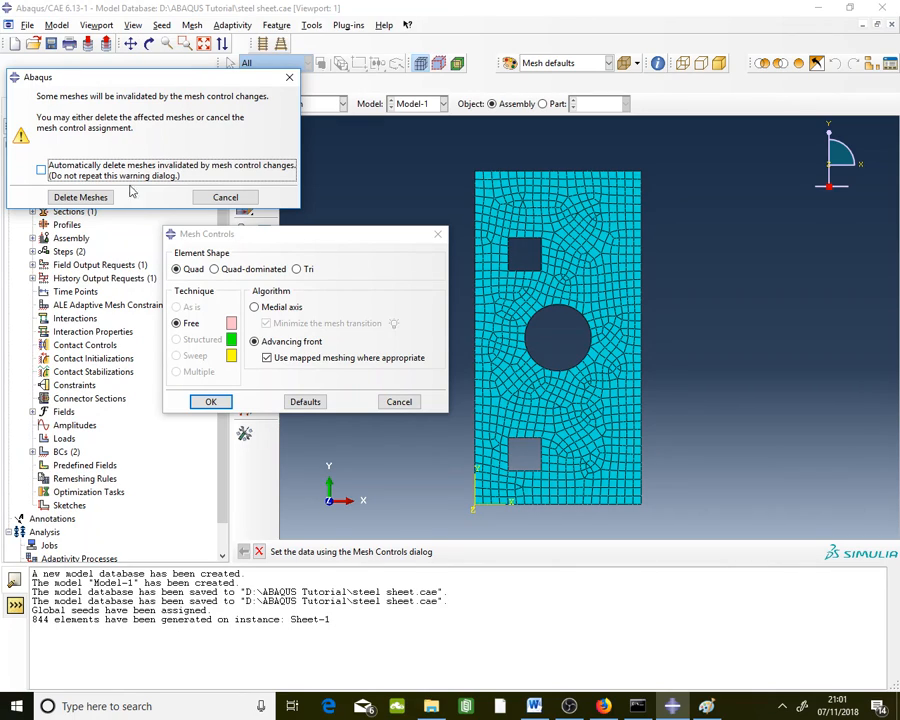
left_click(80, 197)
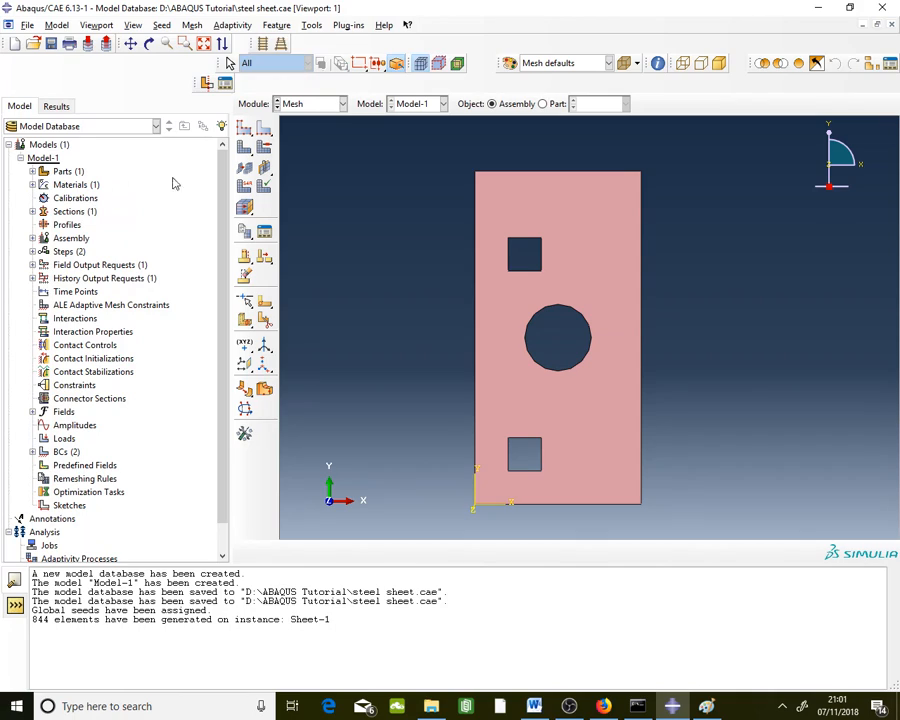
left_click(240, 152)
left_click(396, 550)
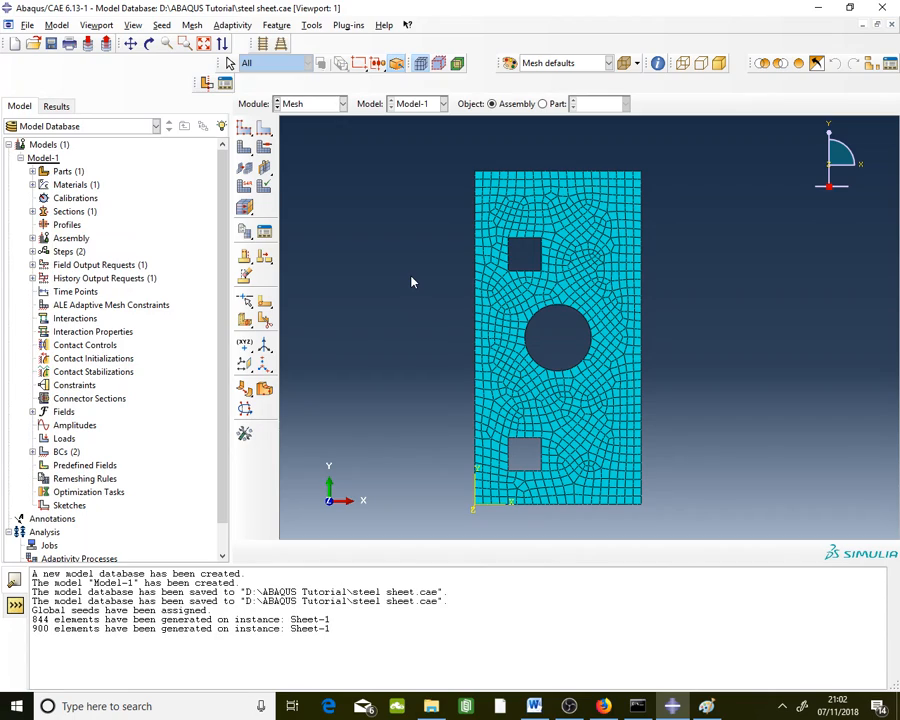
Step: Switch to the Job module and create a full analysis job named Case1-elastic for Model-1 with default settings
left_click(300, 108)
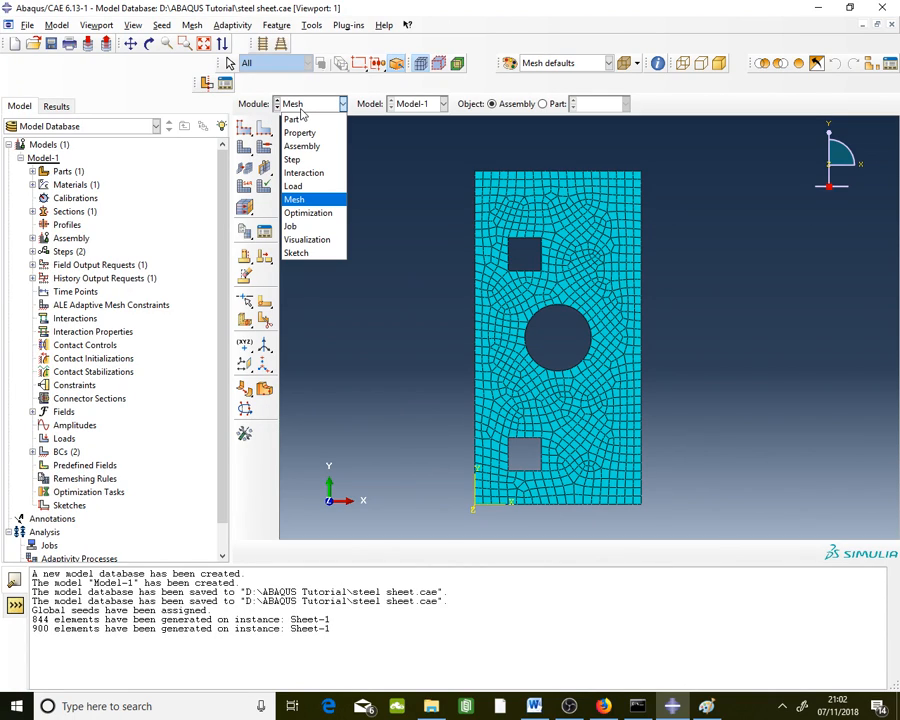
left_click(322, 227)
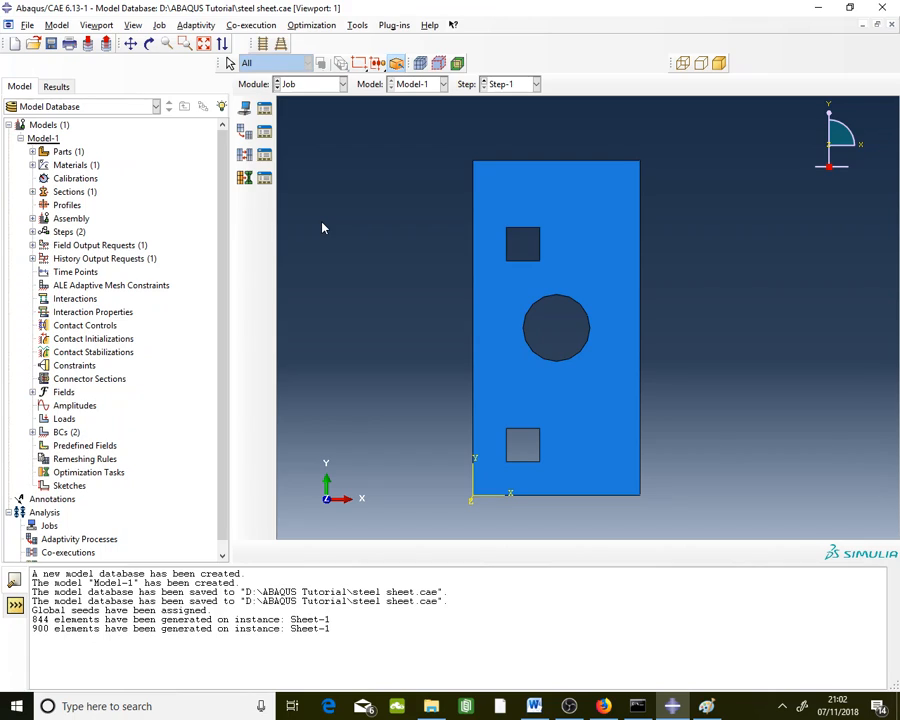
left_click(264, 110)
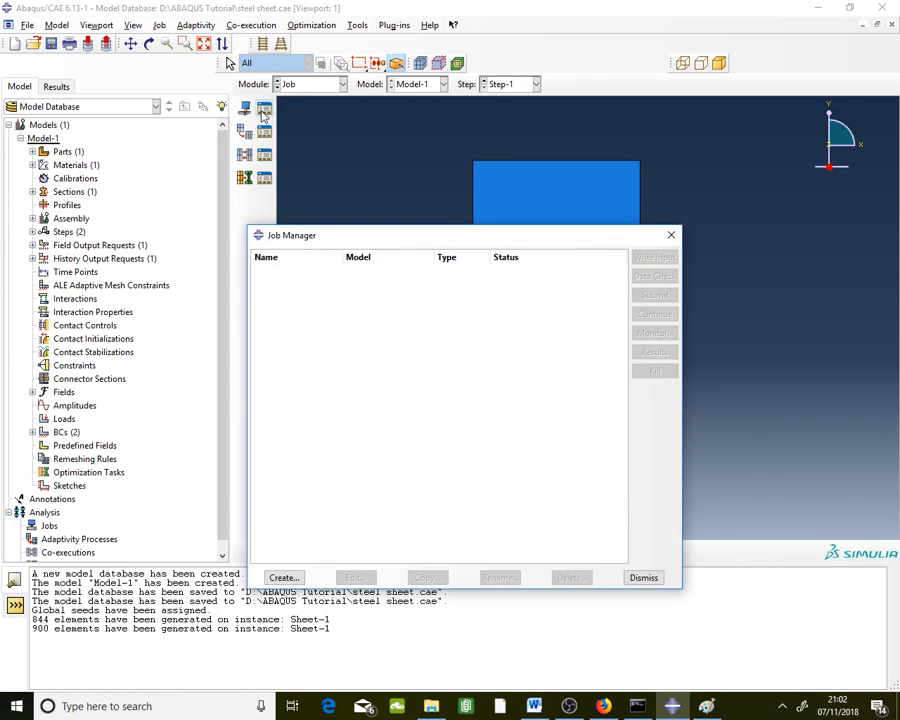
left_click(286, 575)
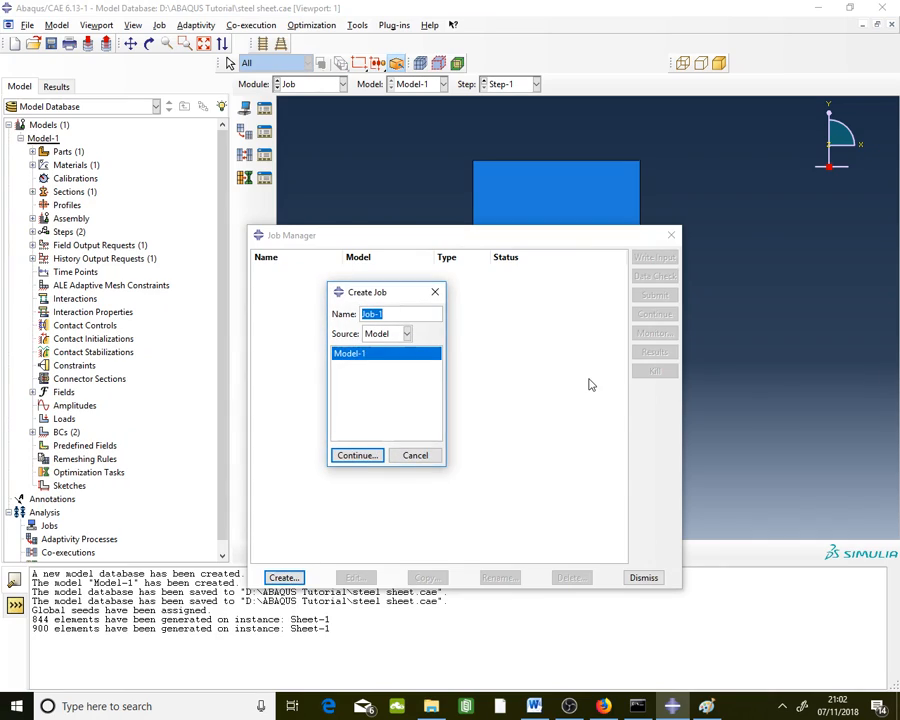
type("Case1-elastic")
left_click(376, 460)
left_click(236, 449)
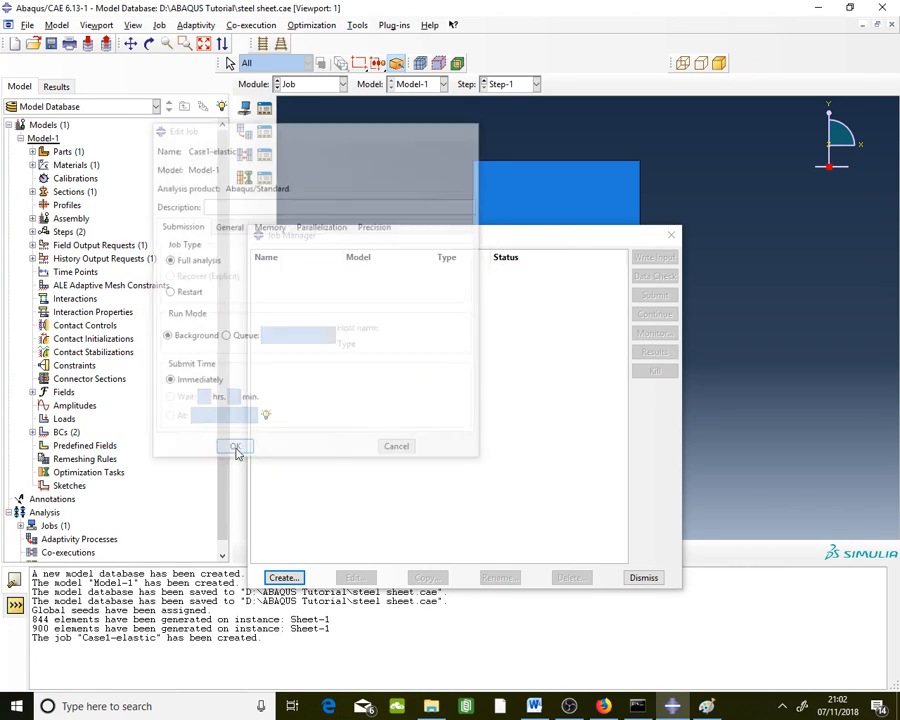
Step: Submit the Case1-elastic job for analysis and monitor its log until the run ends
left_click(667, 299)
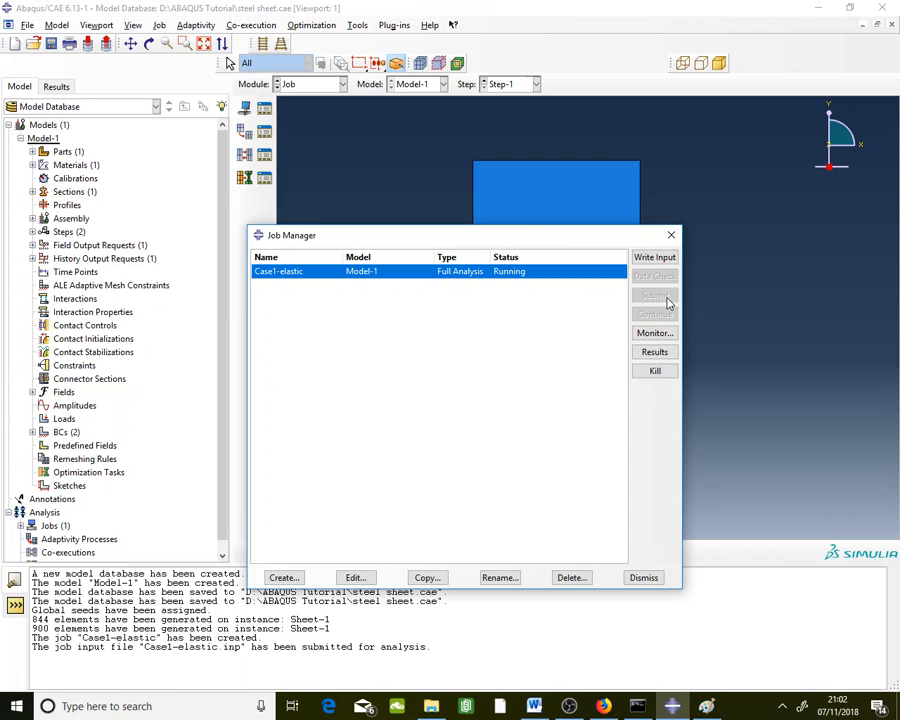
left_click(655, 333)
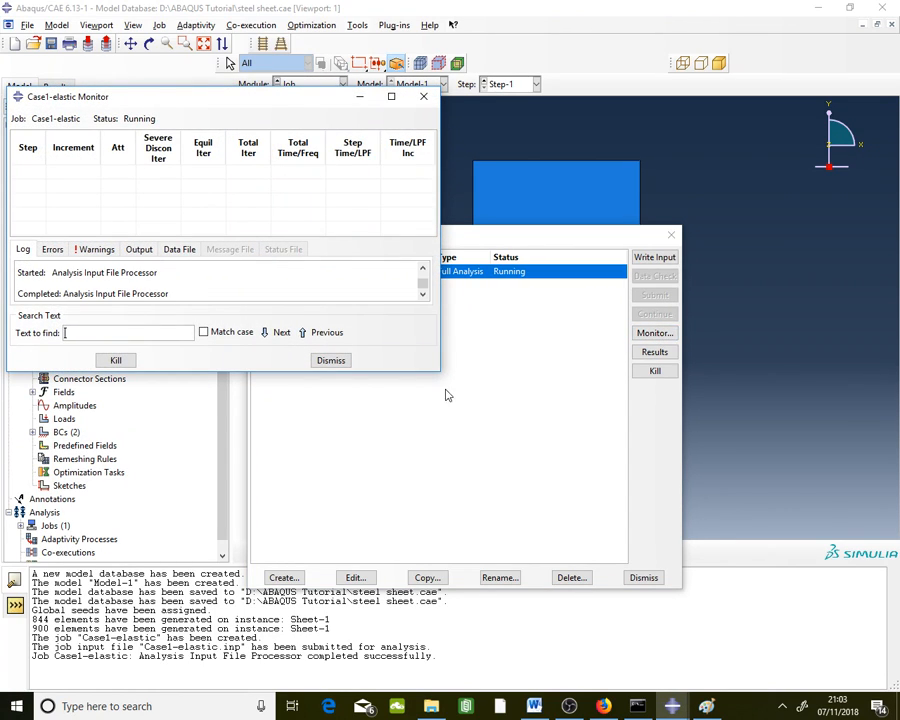
left_click_drag(437, 370, 492, 472)
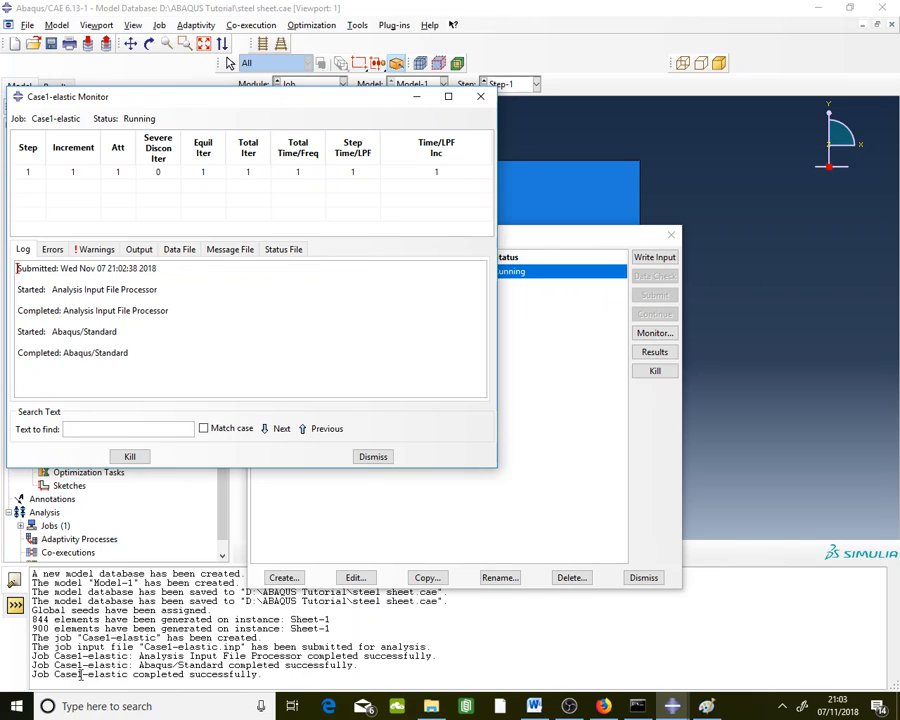
left_click_drag(266, 675, 43, 675)
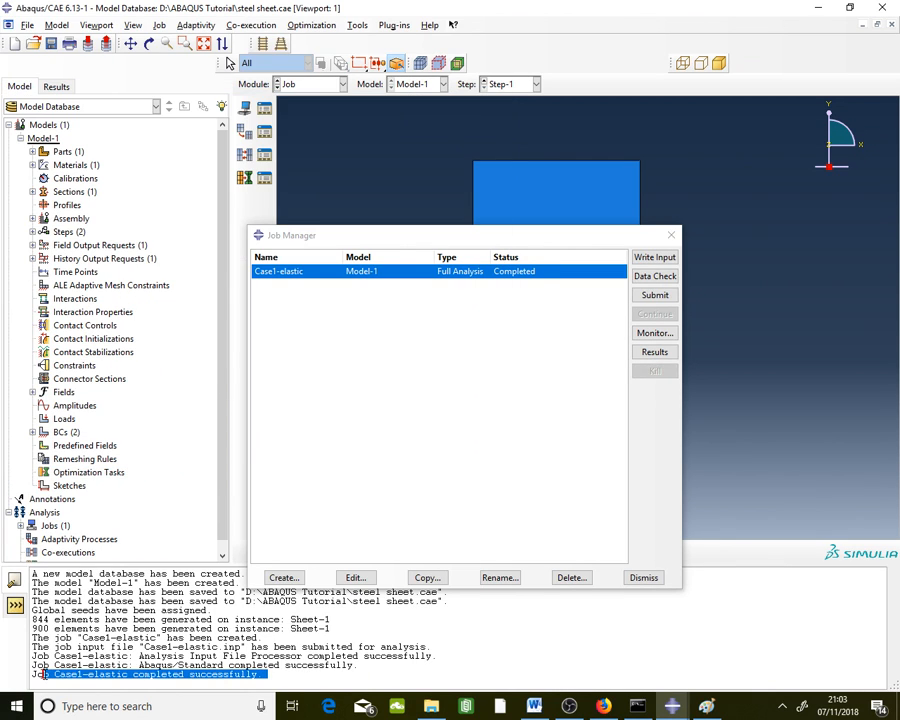
Step: Open the results of the Case1-elastic job and inspect the meshed plate around its holes
left_click(652, 356)
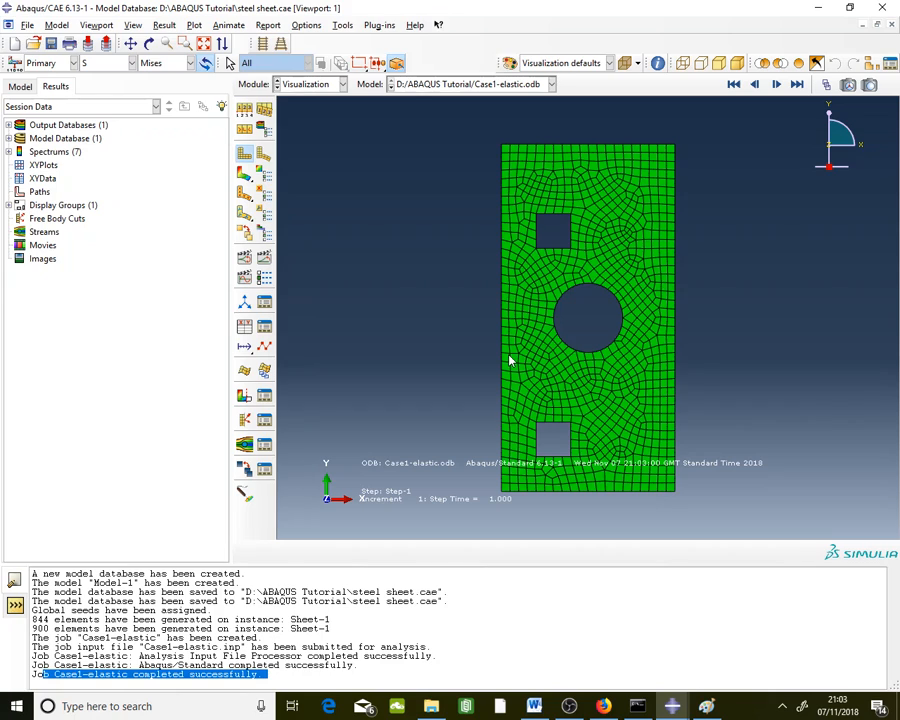
scroll(415, 357, "up", 5)
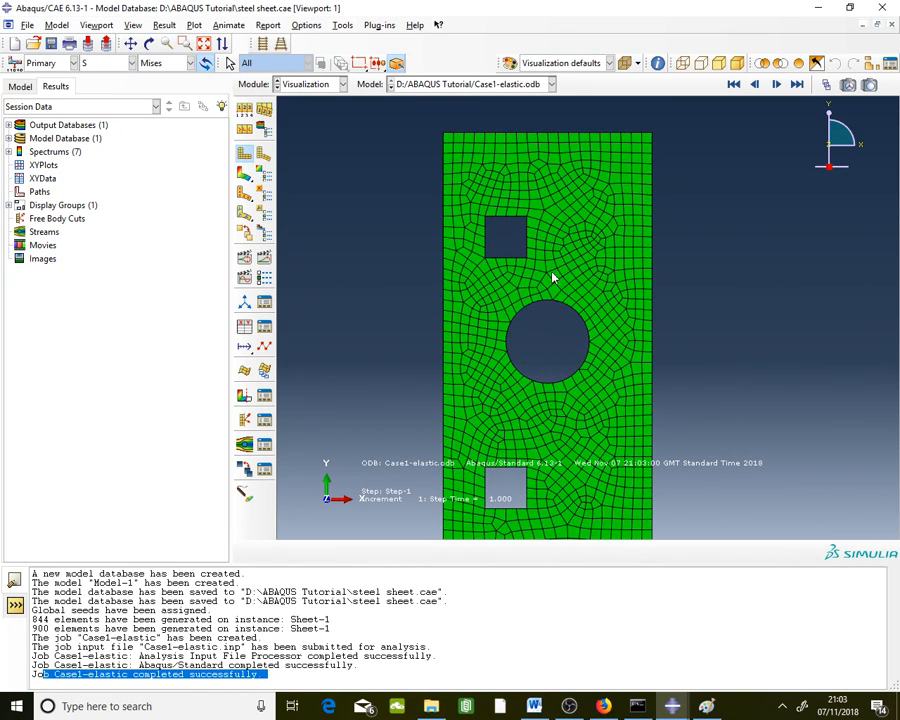
scroll(526, 181, "up", 3)
scroll(526, 181, "down", 4)
scroll(532, 237, "up", 2)
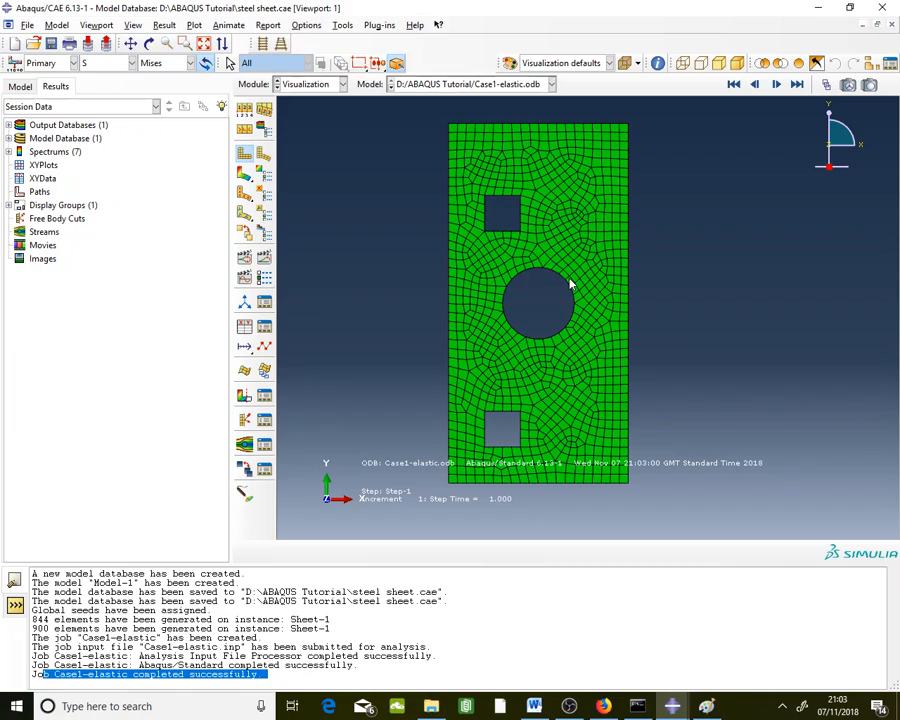
Step: Switch to the tutorial document in Word and find the Case 1 linear elastic results tables on page 66
left_click(534, 706)
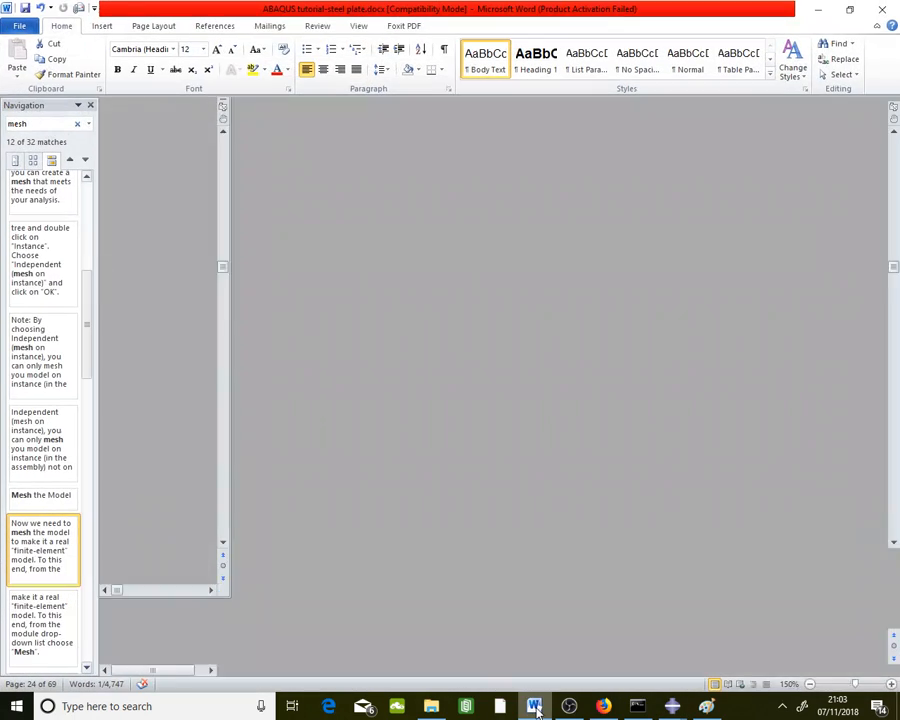
left_click_drag(894, 268, 895, 596)
scroll(688, 370, "up", 6)
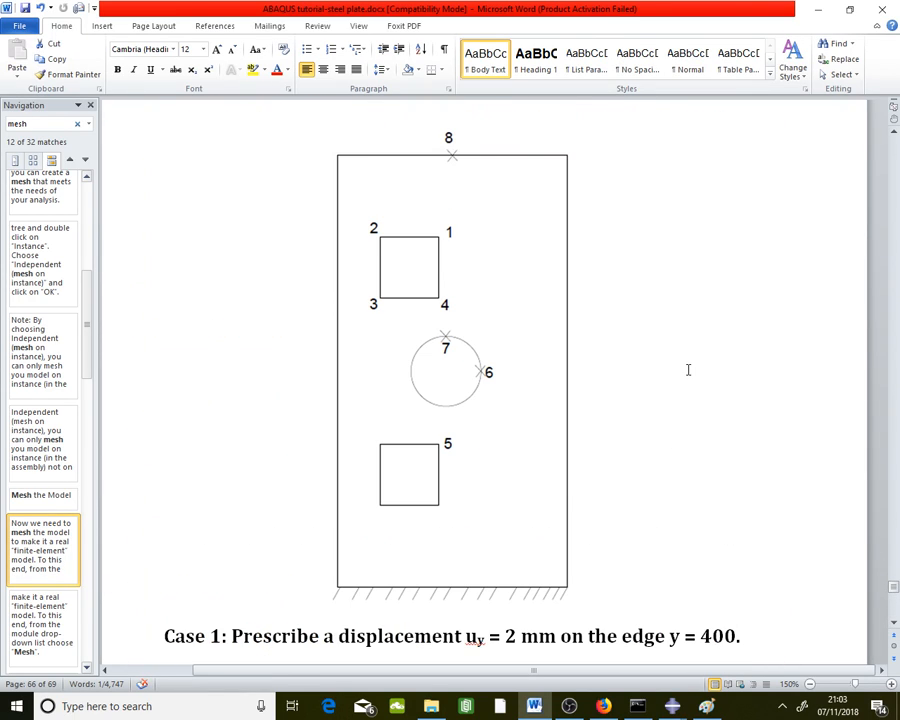
scroll(688, 370, "up", 4)
scroll(688, 370, "down", 10)
scroll(688, 370, "up", 1)
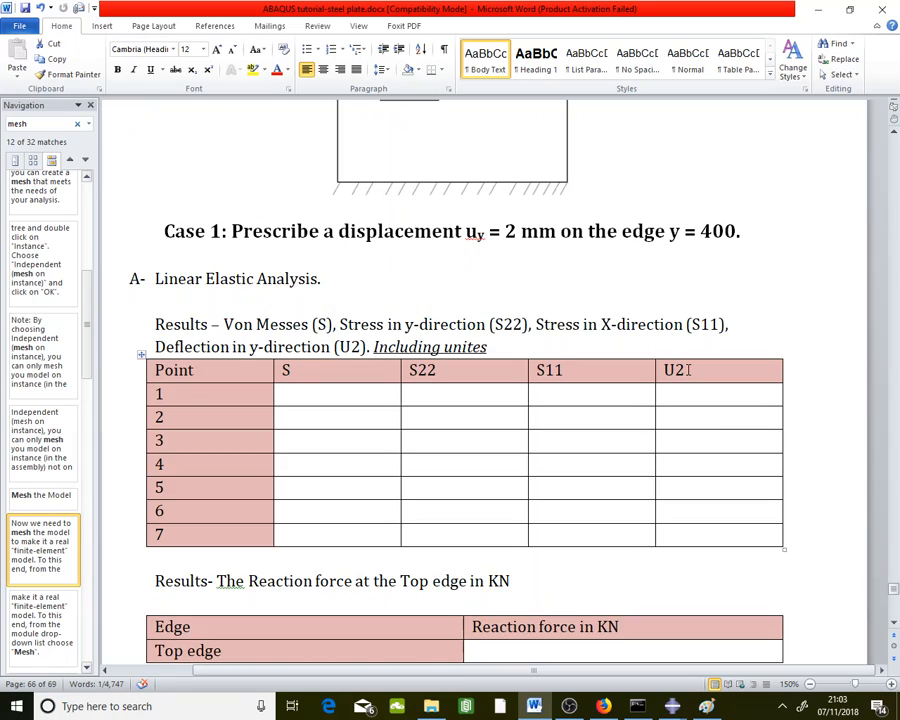
scroll(238, 275, "down", 1)
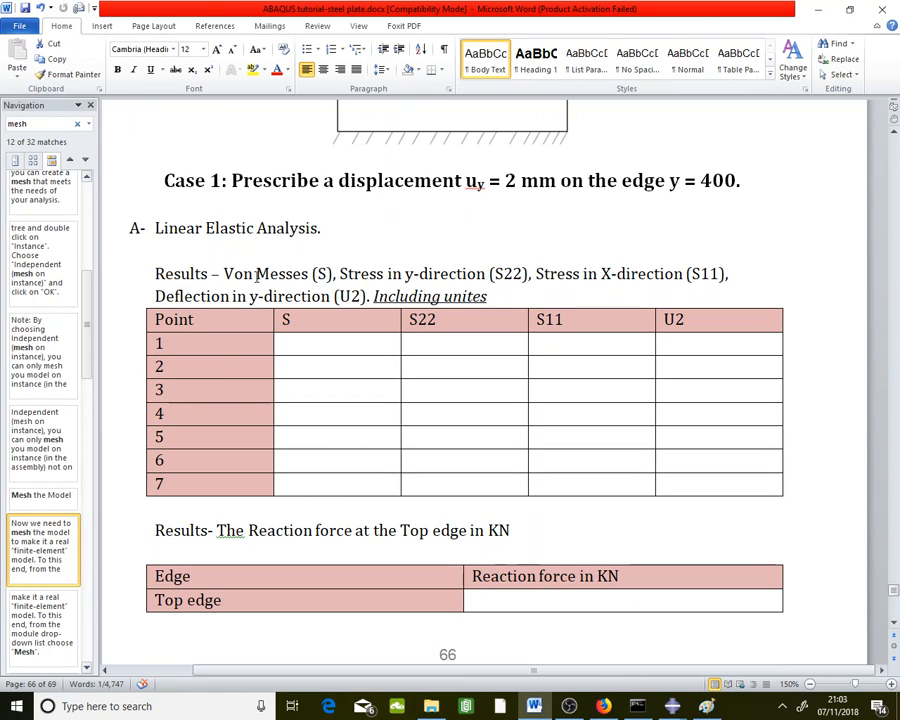
Step: Read the required Case 1 results (S, S22, S11, U2) and examine the numbered evaluation points on the plate sketch
left_click(337, 275)
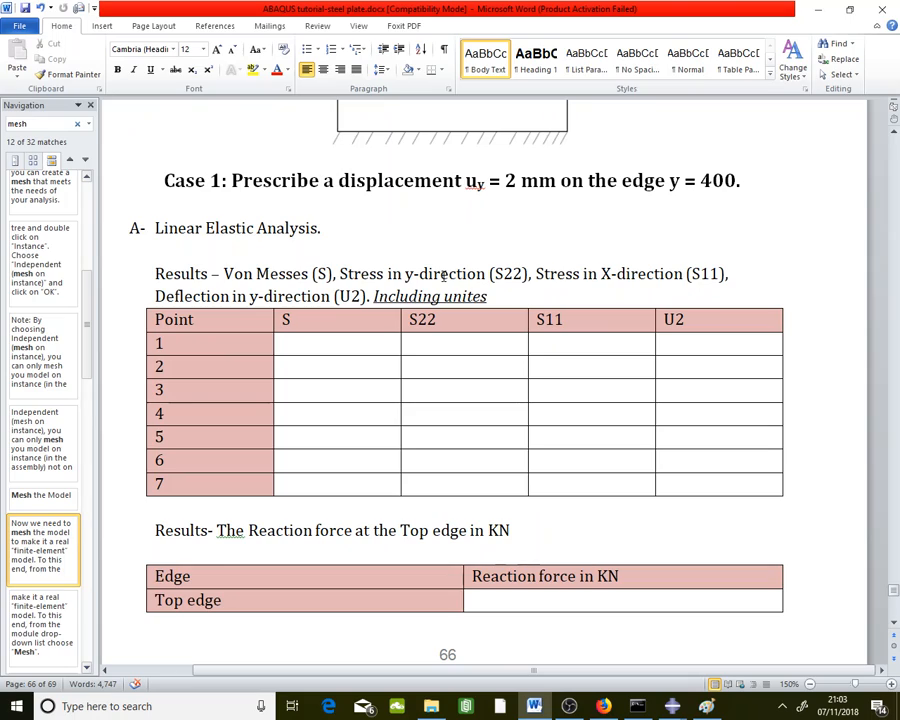
left_click(441, 274)
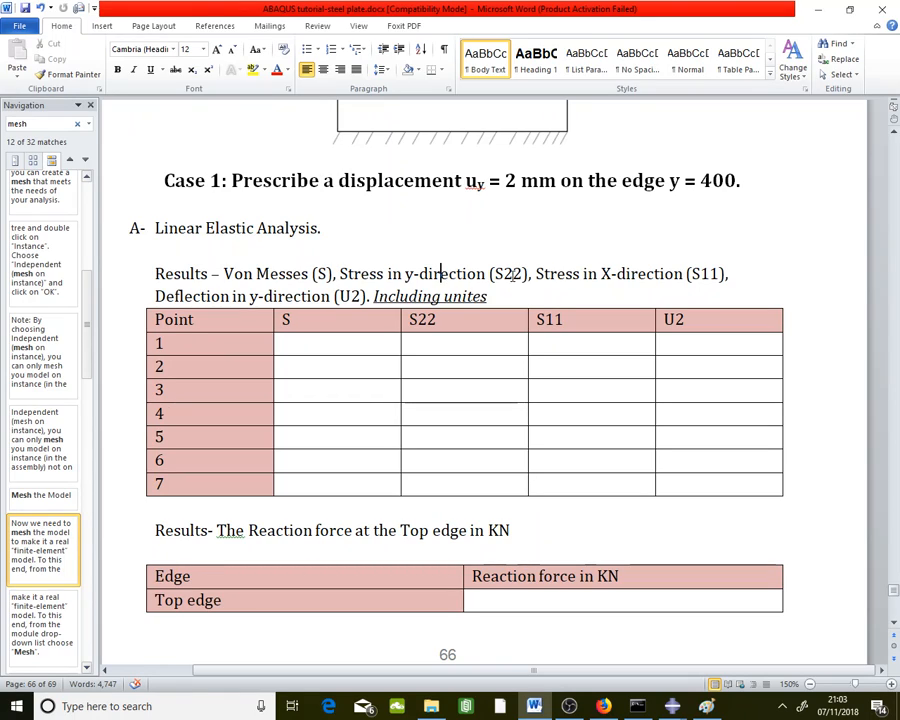
left_click(522, 274)
left_click(597, 274)
left_click(196, 296)
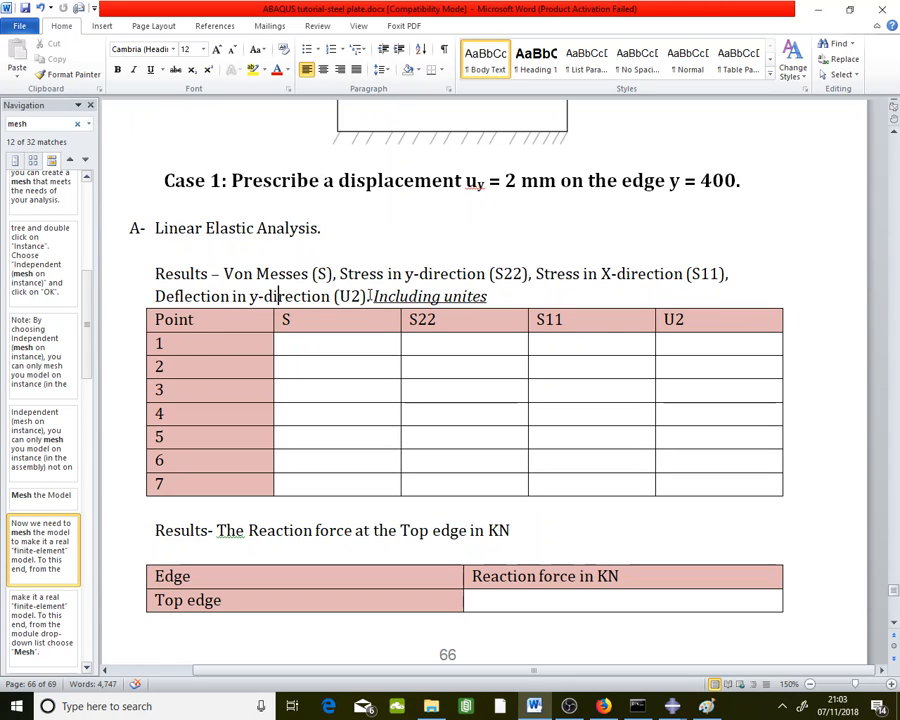
scroll(392, 262, "up", 3)
scroll(392, 262, "up", 6)
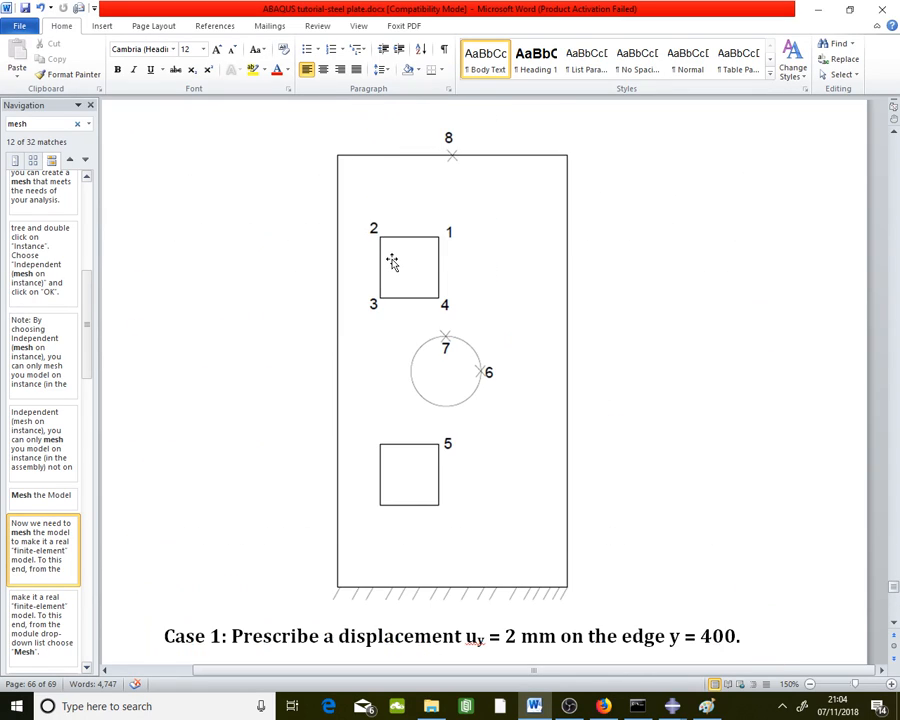
scroll(392, 262, "down", 1)
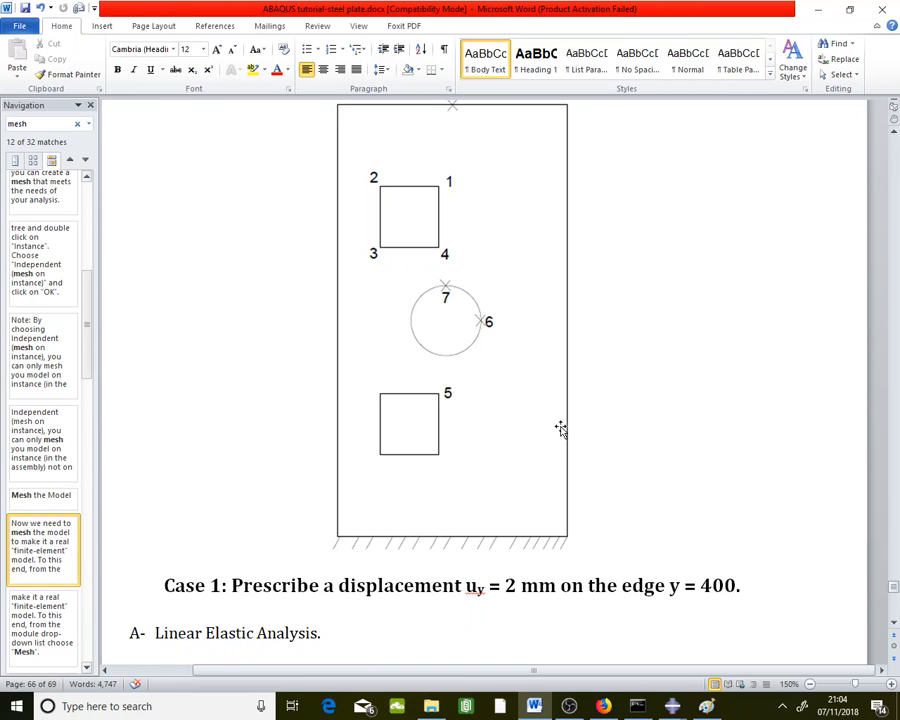
scroll(556, 424, "down", 4)
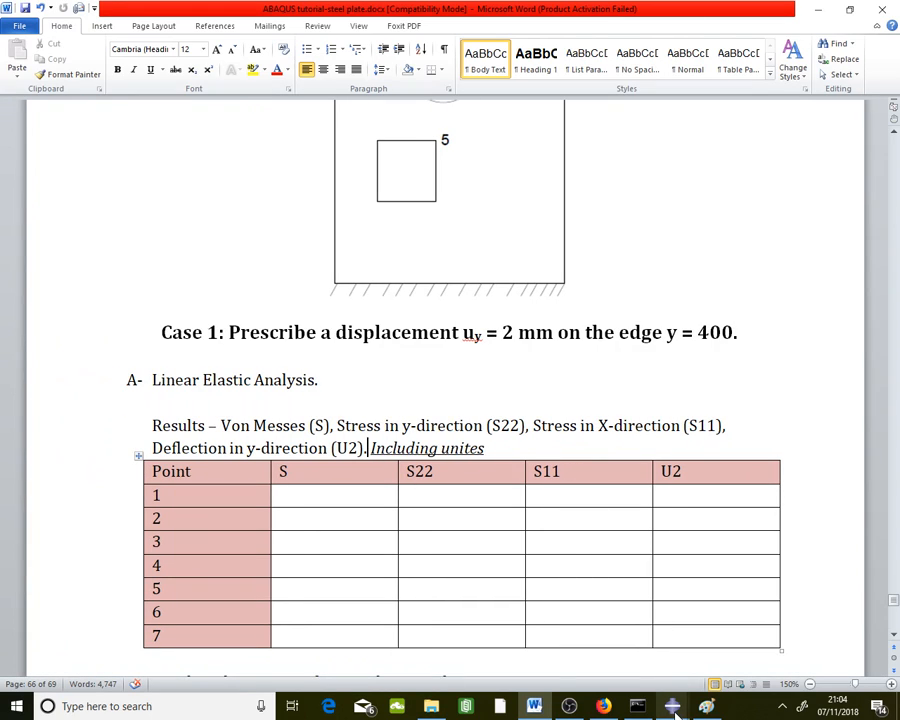
mouse_move(674, 712)
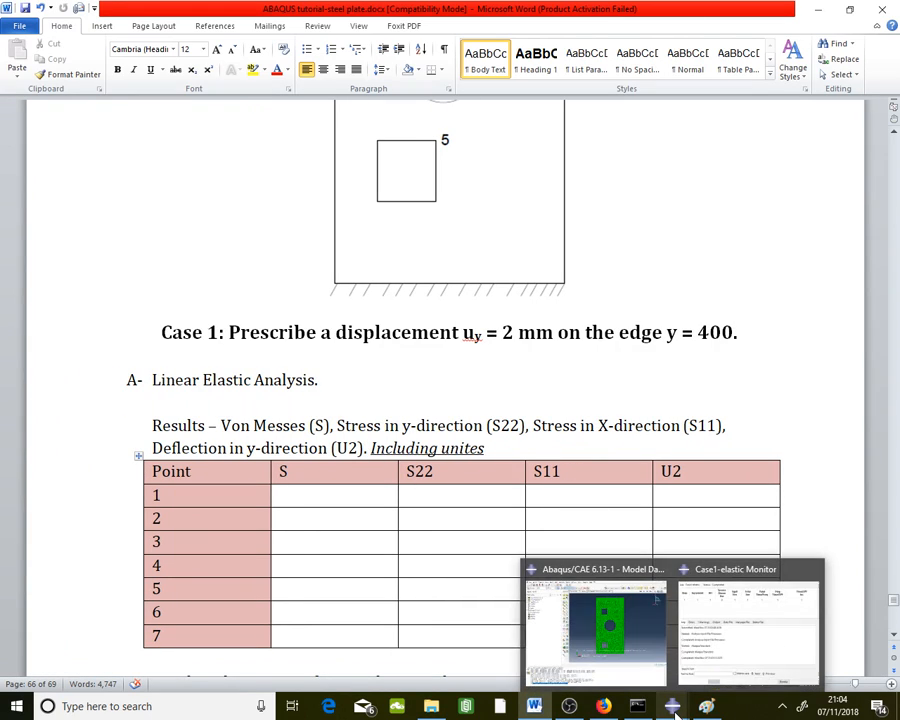
left_click(335, 425)
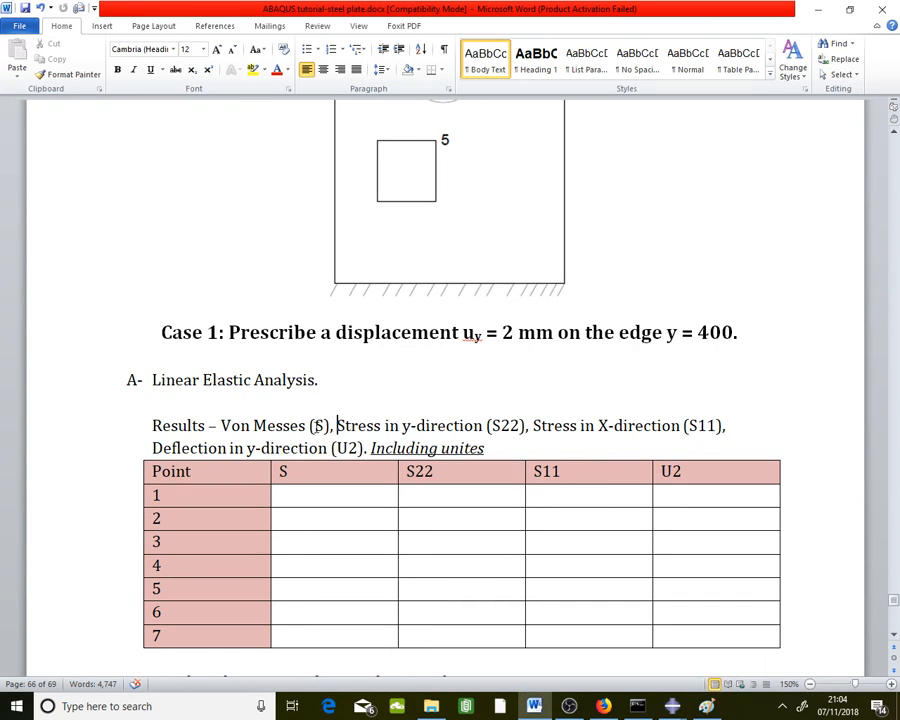
key("Left")
key("Left")
key("Left")
key("Left")
key("Left")
key("Left")
key("Left")
key("Left")
key("Left")
key("Left")
key("Left")
key("Left")
key("Left")
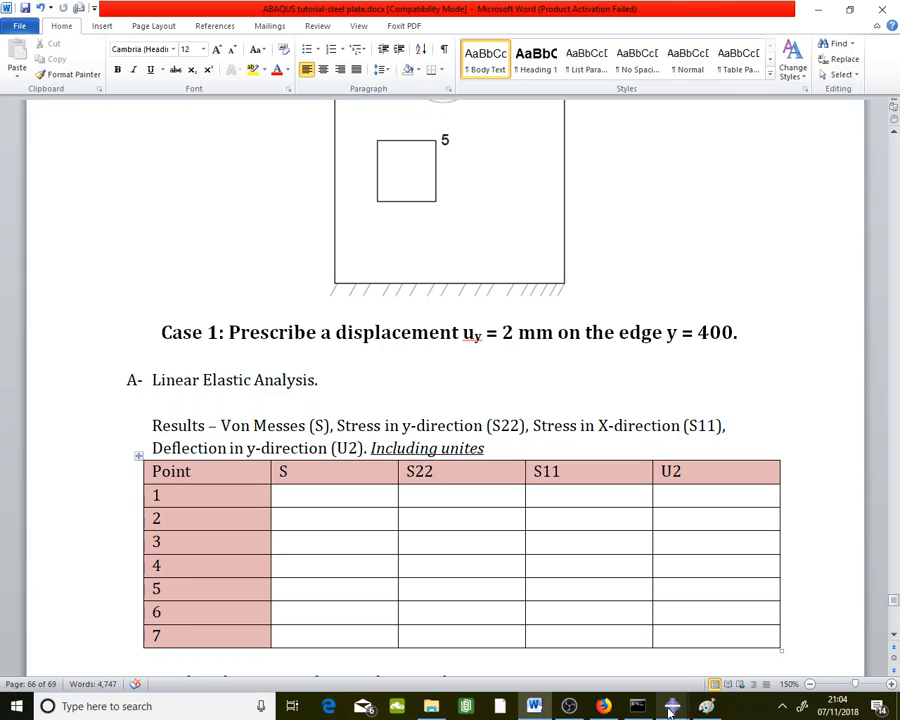
Step: Switch to Abaqus/CAE and plot the Mises stress contours on the deformed plate, examining the area around the holes
mouse_move(663, 702)
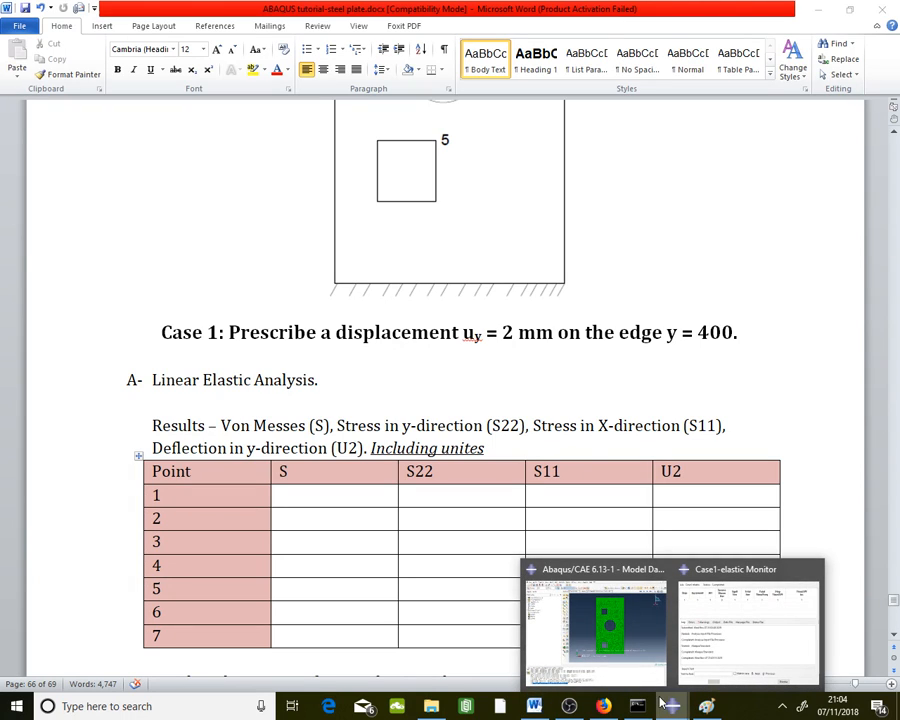
left_click(608, 640)
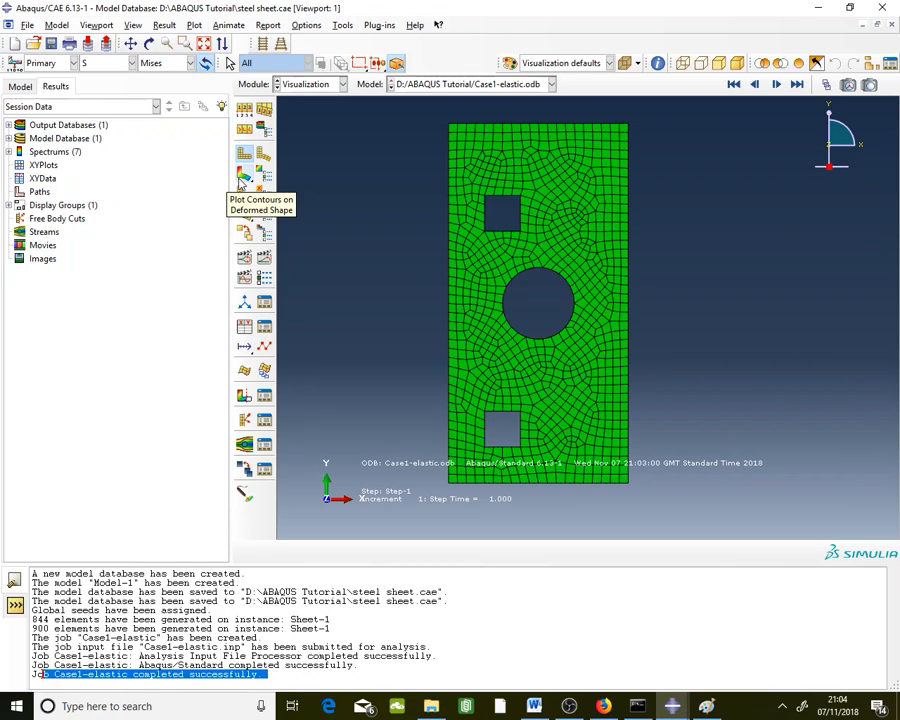
left_click(243, 178)
scroll(386, 400, "down", 1)
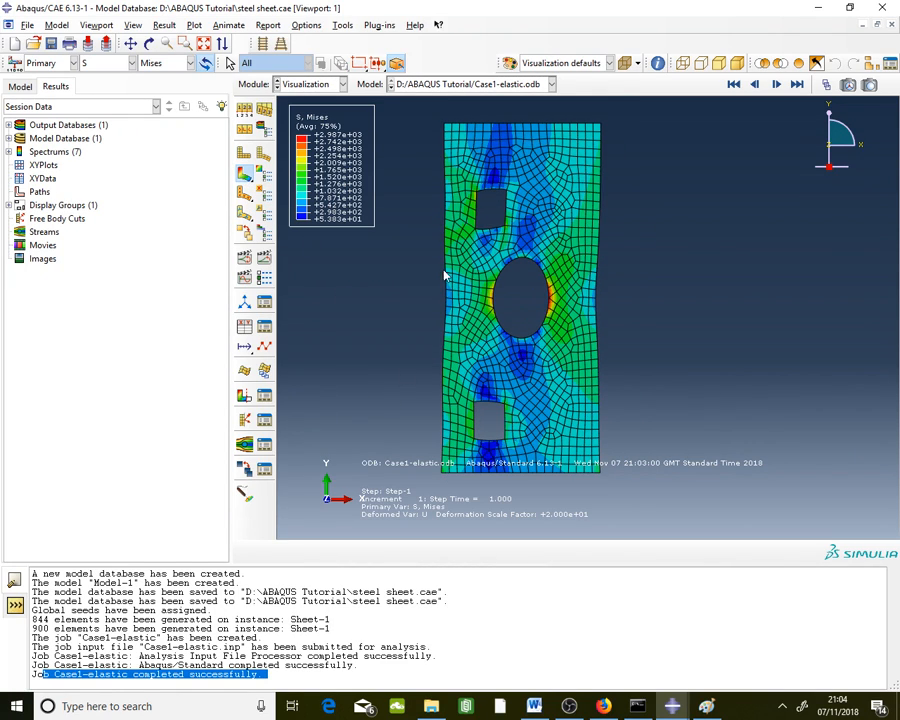
scroll(448, 222, "up", 1)
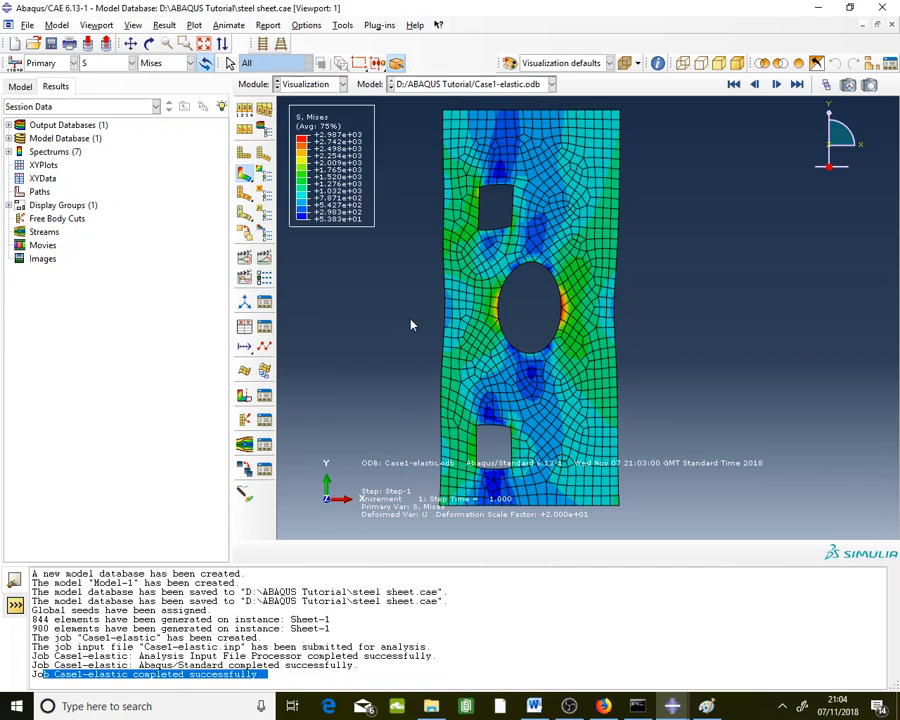
scroll(482, 229, "up", 1)
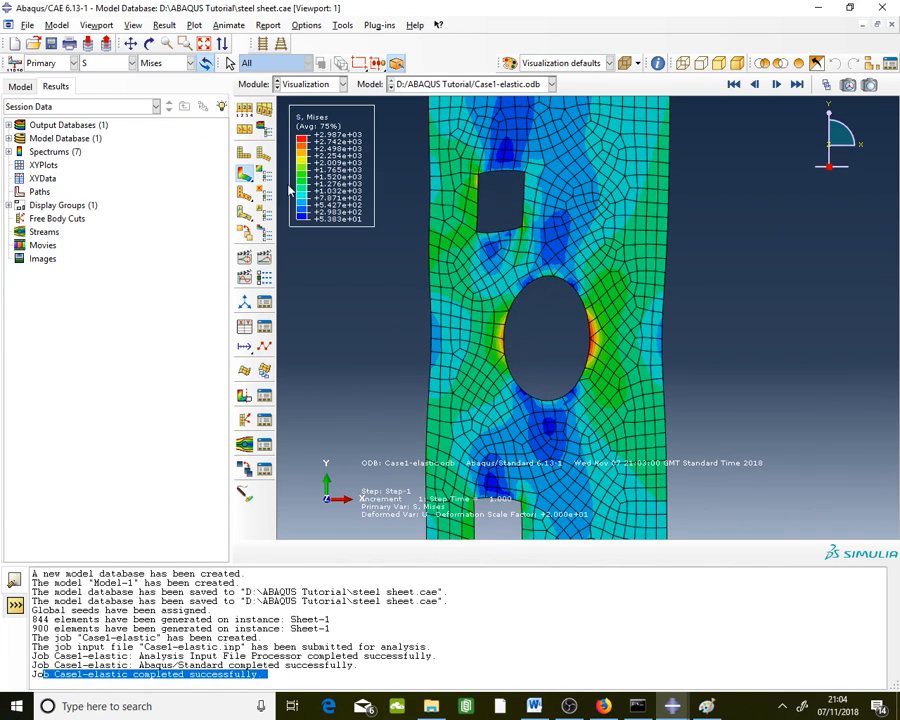
Step: Check the numbered evaluation points on the plate sketch in the Word results sheet and return to the Abaqus contour plot
left_click(116, 66)
left_click(116, 66)
left_click(534, 706)
scroll(484, 297, "up", 3)
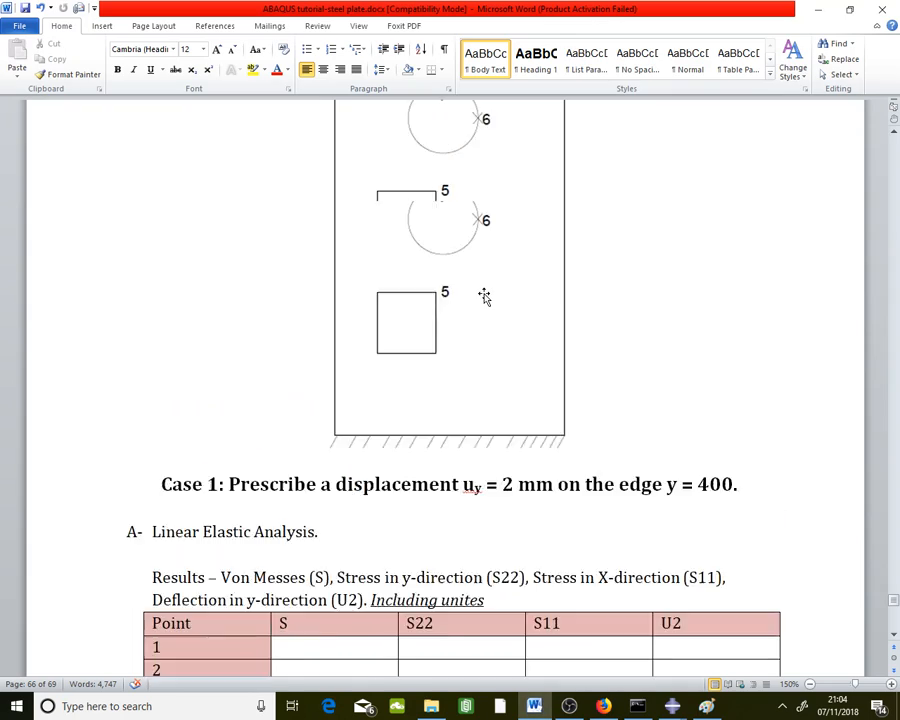
scroll(484, 297, "up", 3)
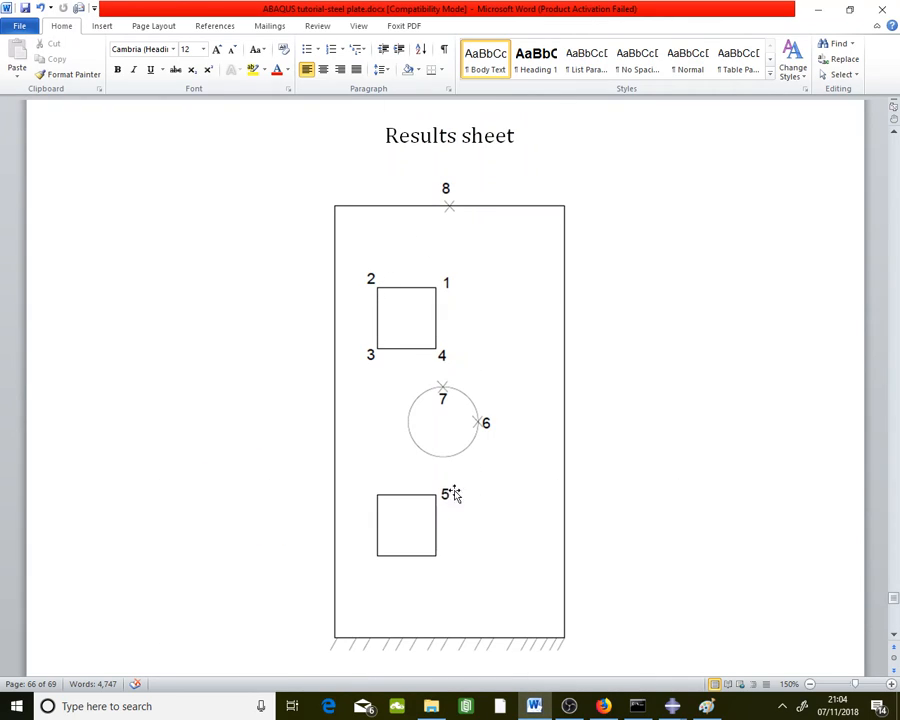
left_click(613, 706)
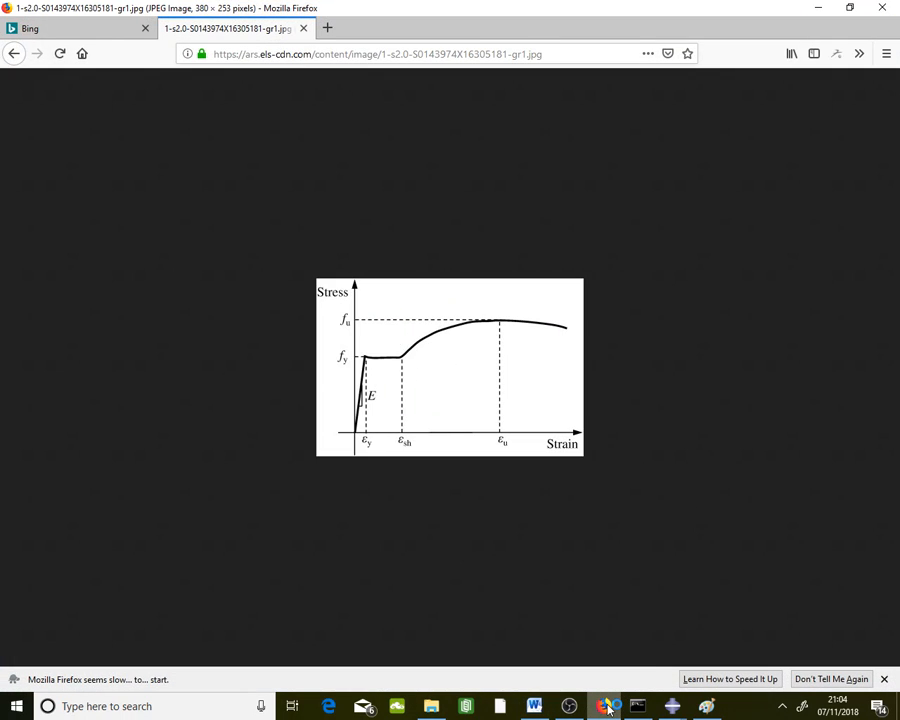
left_click(607, 706)
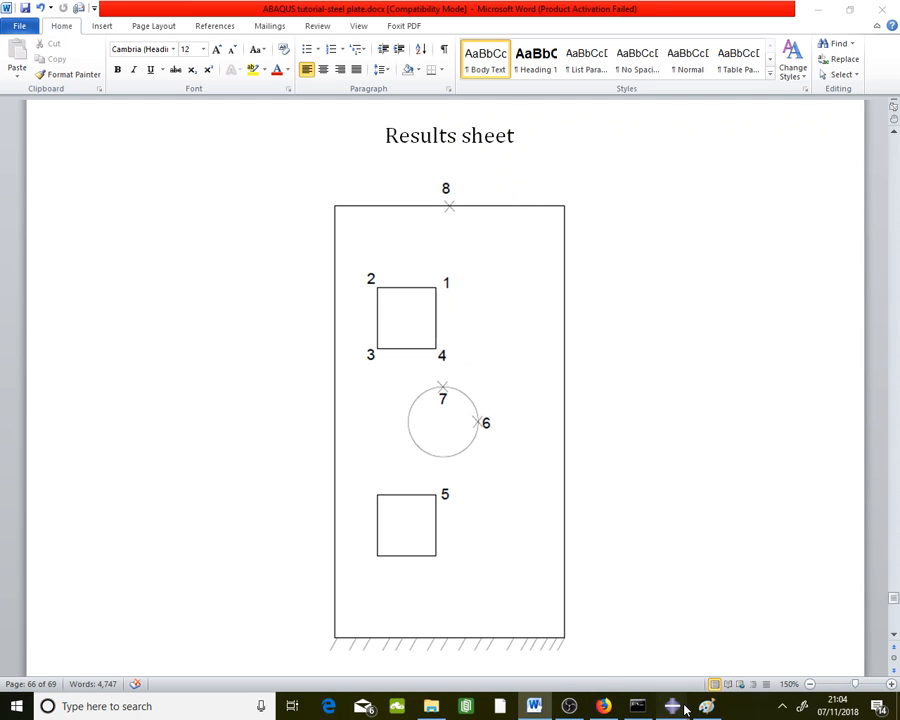
mouse_move(672, 706)
left_click(600, 625)
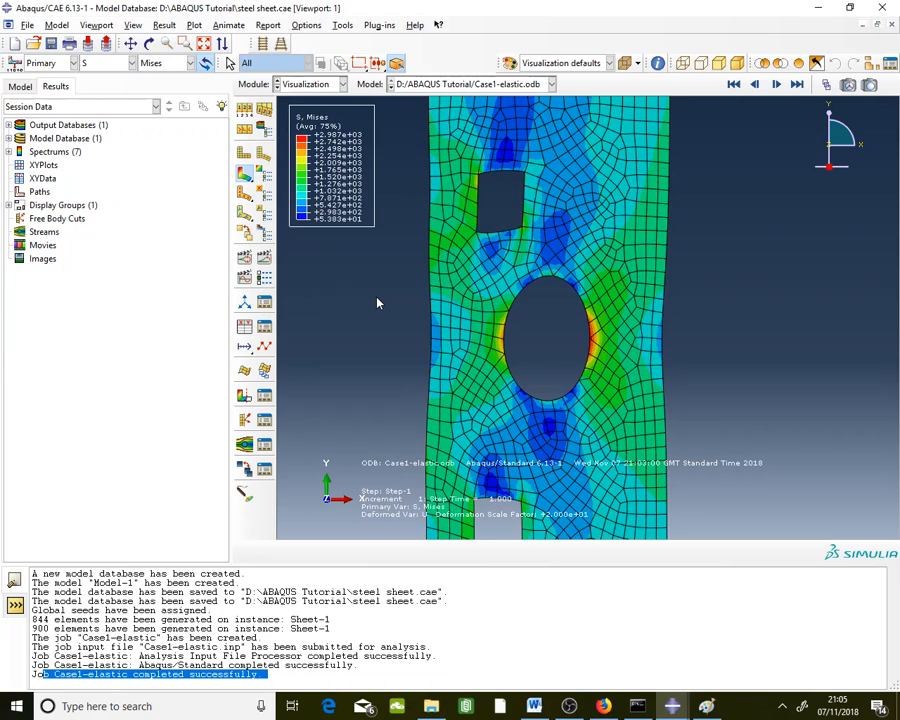
Step: Start a Probe values query on the contour plot and set it to probe nodes
left_click(660, 64)
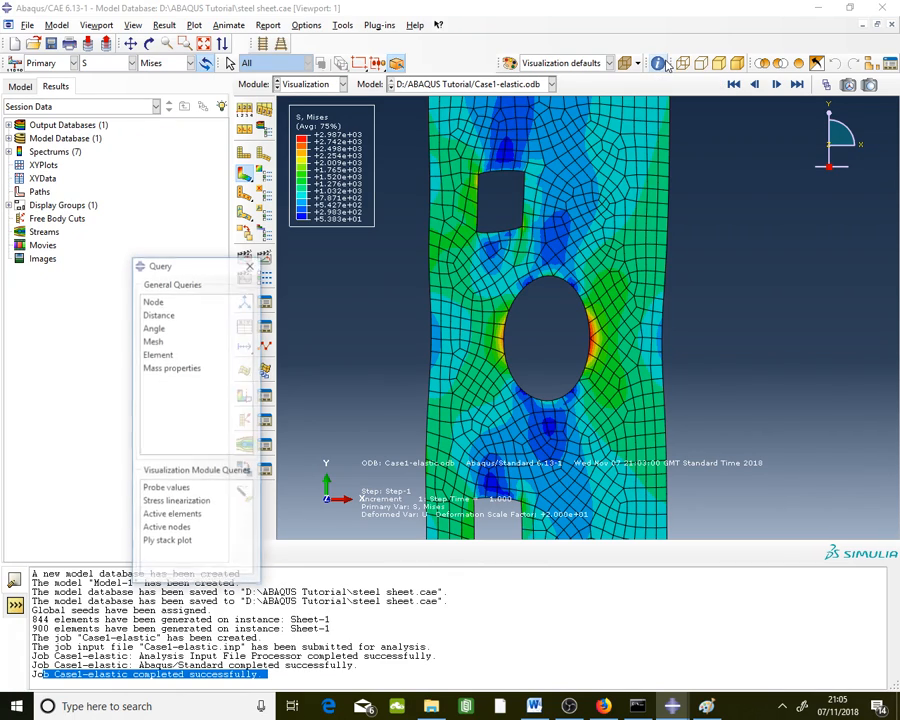
left_click(168, 303)
left_click(178, 490)
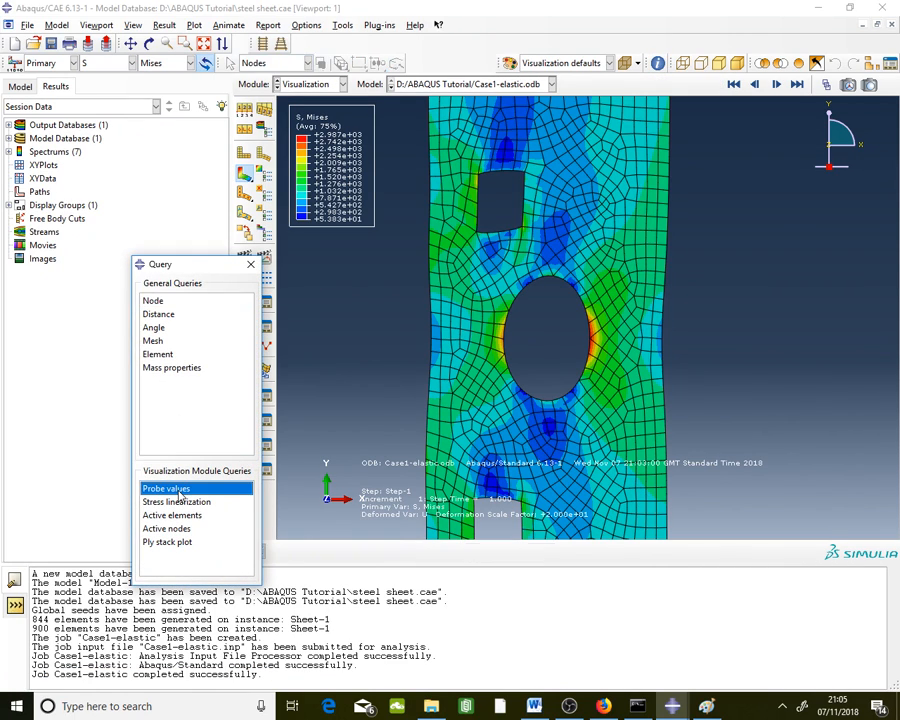
left_click_drag(371, 80, 632, 281)
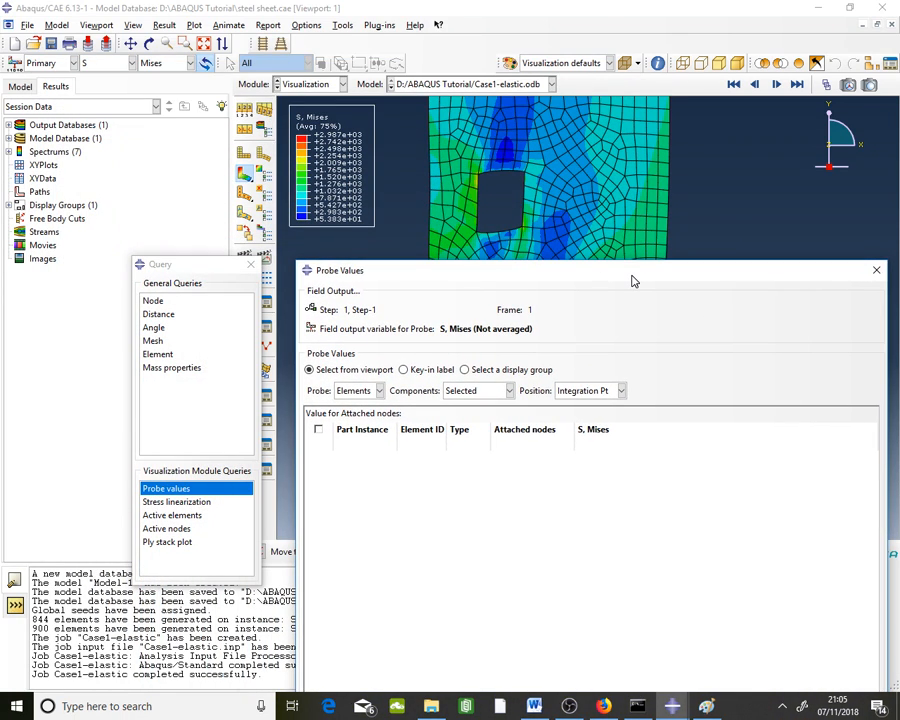
left_click(352, 391)
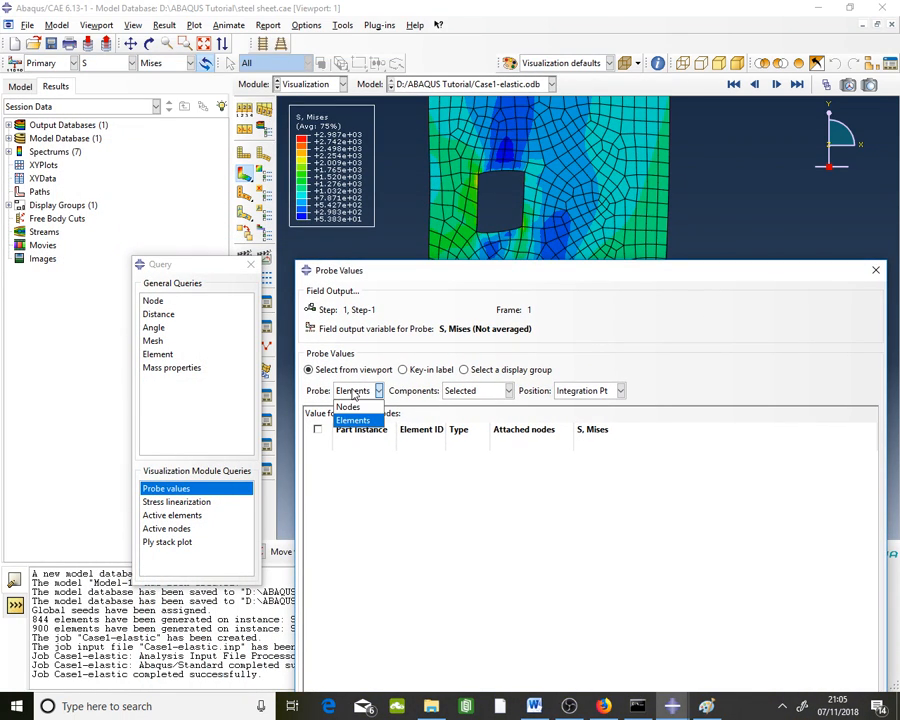
left_click(350, 407)
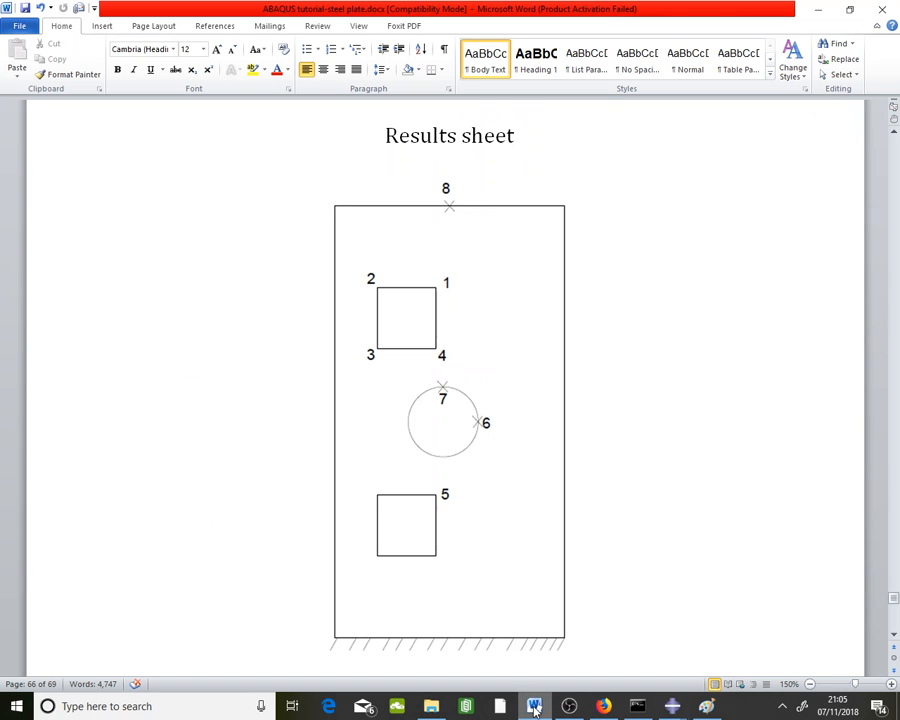
Step: Locate point 1 on the Word sketch and probe the Mises stress at the upper square hole's upper-right corner node in Abaqus
left_click(534, 706)
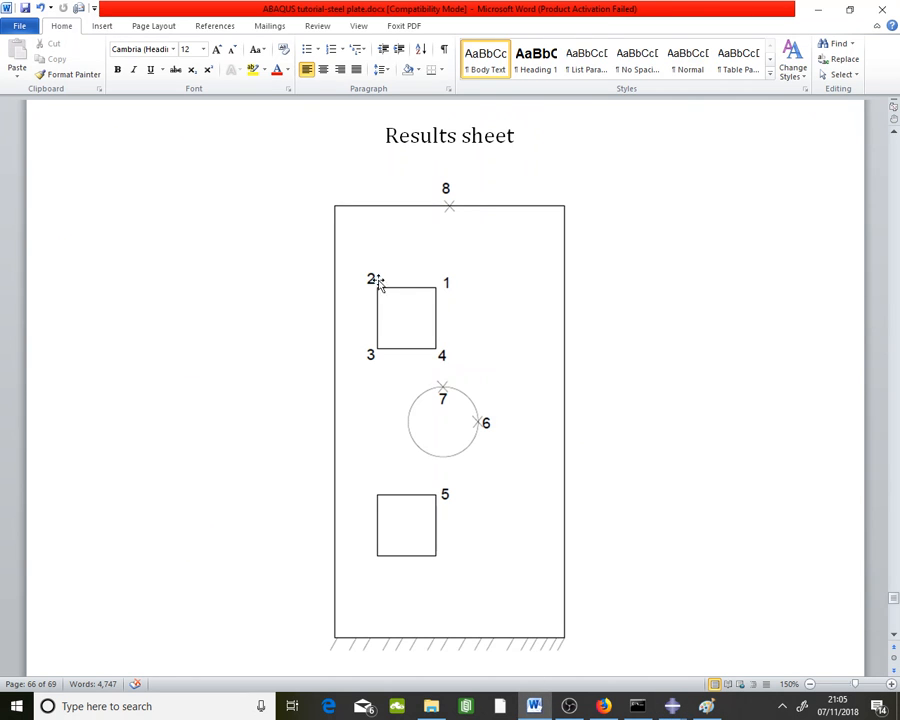
left_click(534, 706)
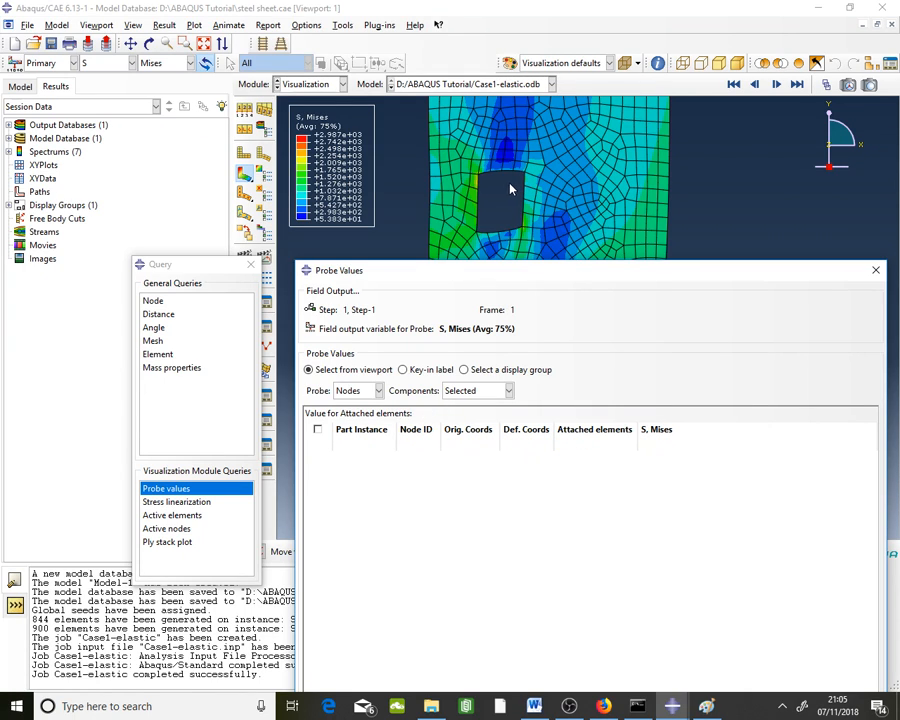
mouse_move(520, 178)
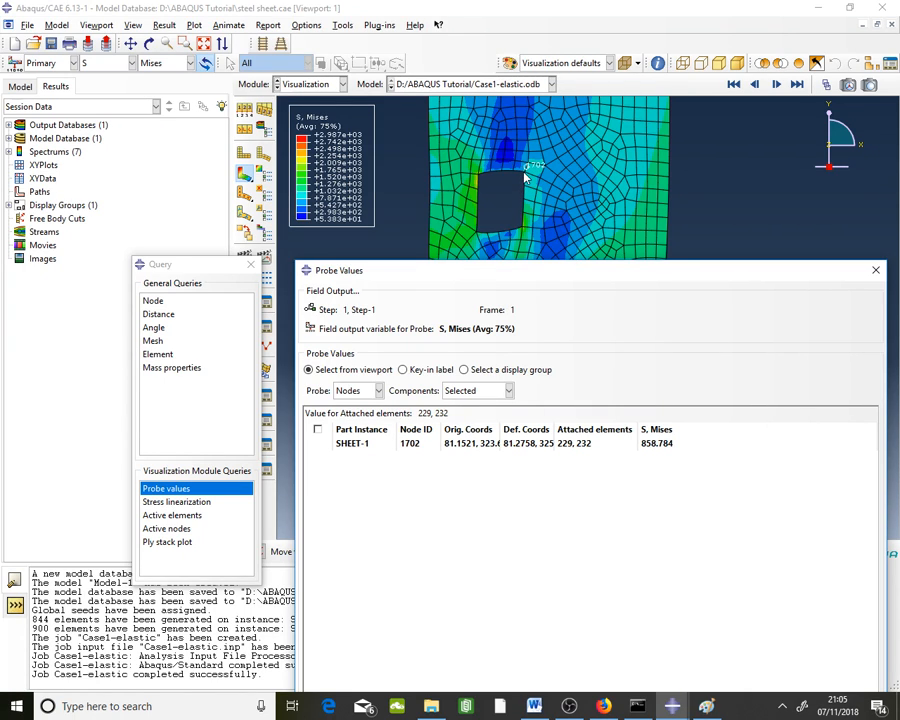
scroll(520, 178, "up", 2)
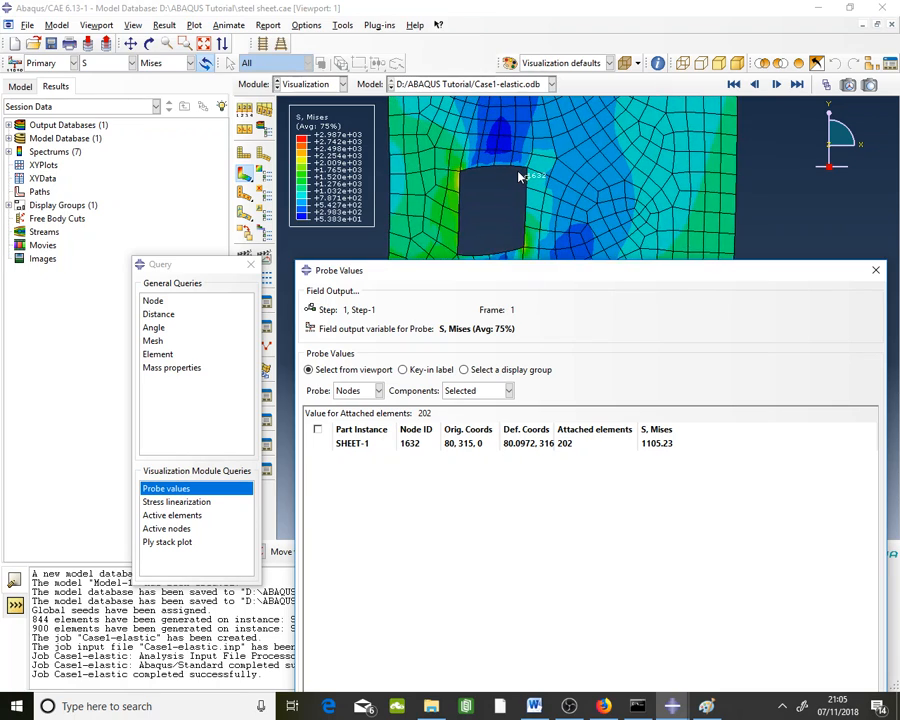
scroll(520, 178, "up", 3)
scroll(518, 187, "down", 2)
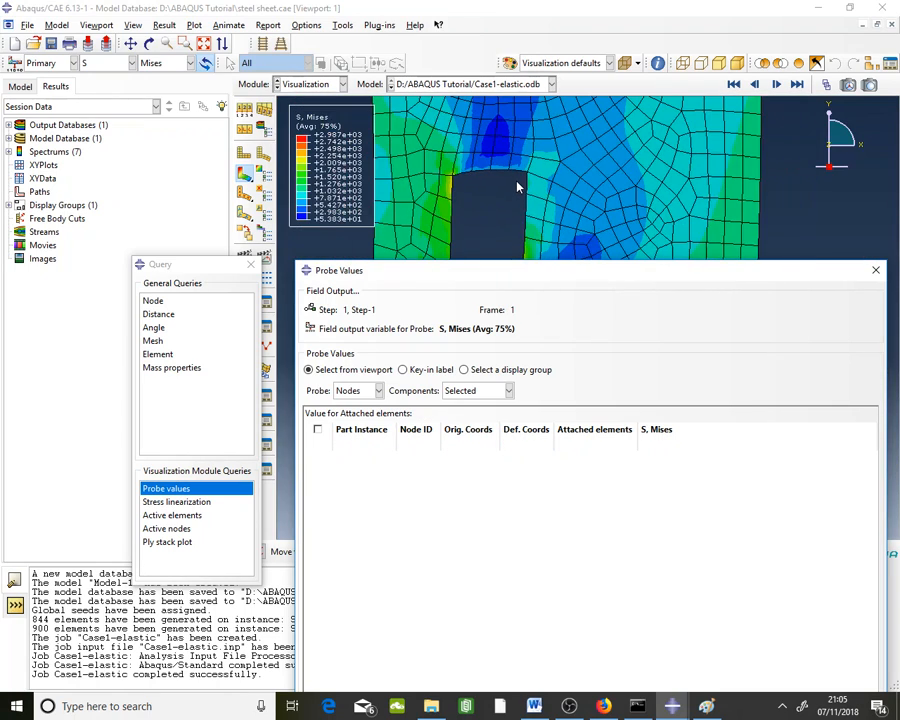
left_click_drag(542, 275, 452, 448)
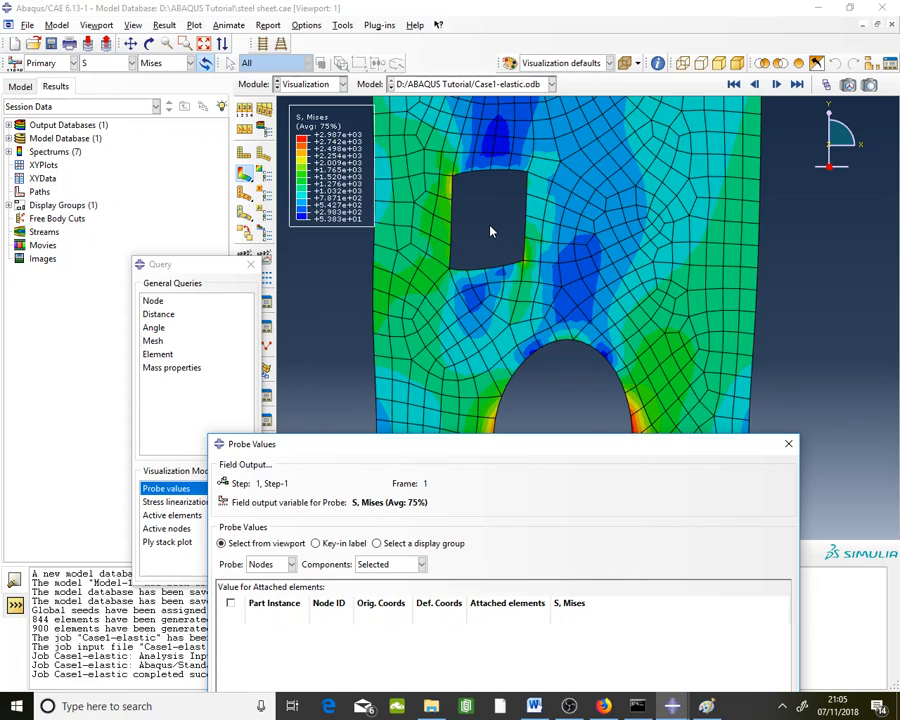
scroll(520, 185, "up", 2)
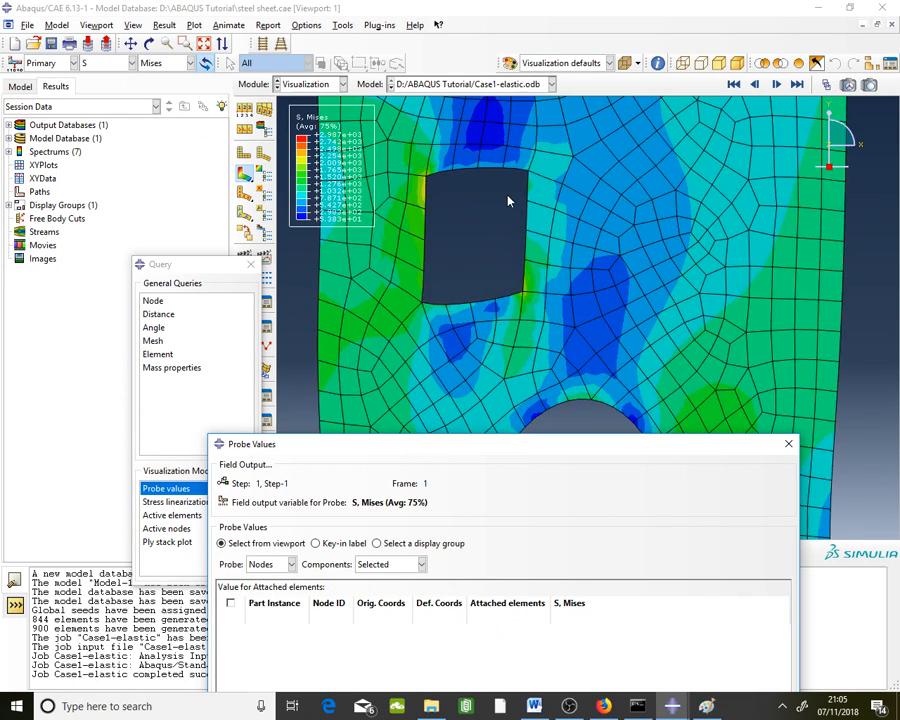
scroll(508, 201, "up", 2)
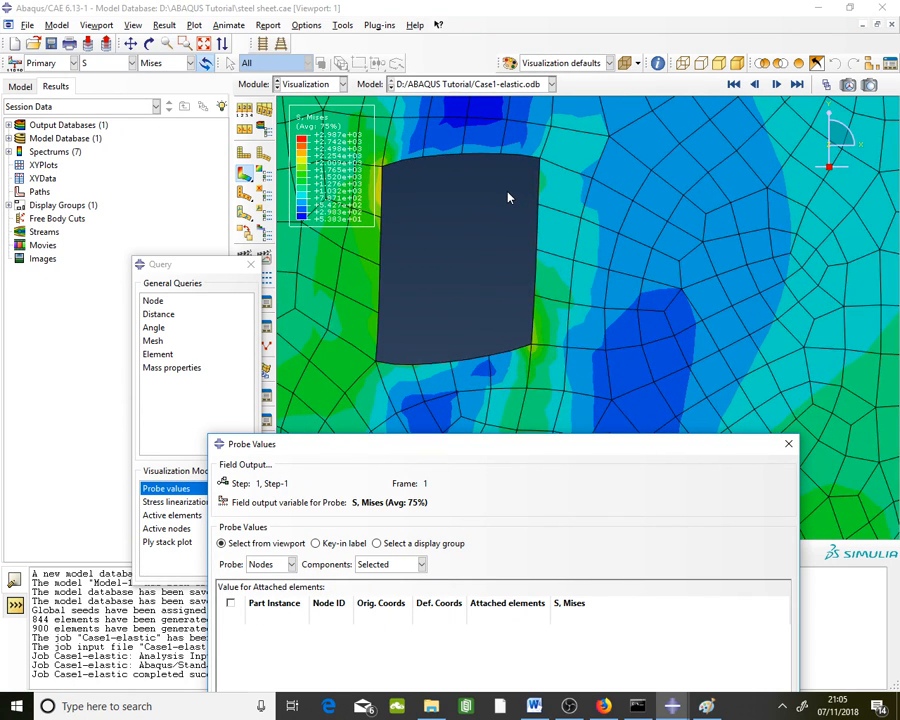
mouse_move(540, 165)
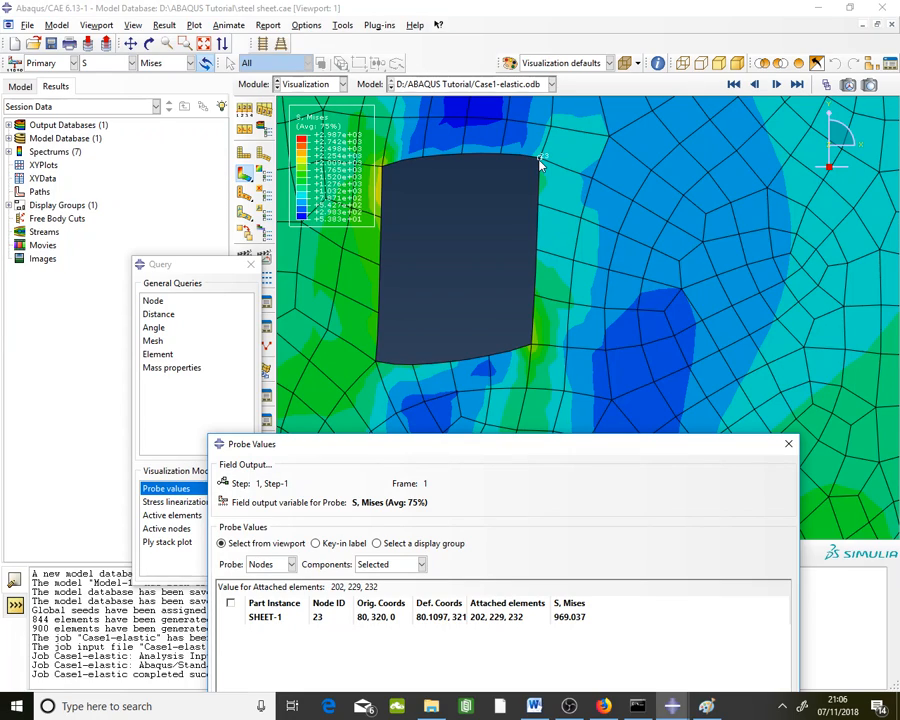
Step: Enter 969.037 as the S value for point 1 in the Case 1 linear elastic table in Word
left_click(534, 706)
scroll(236, 524, "down", 5)
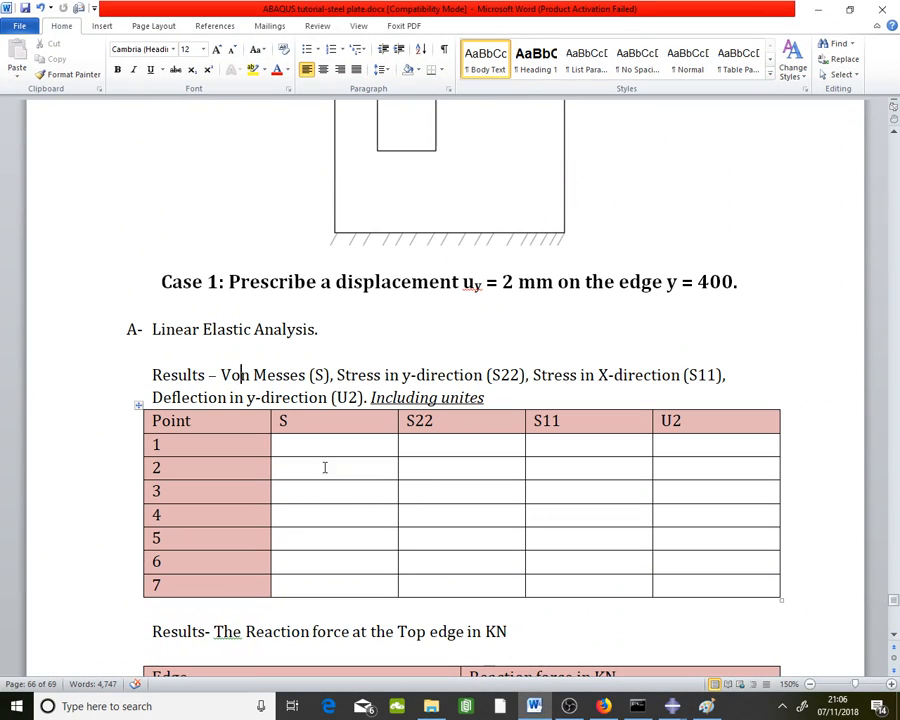
left_click(324, 445)
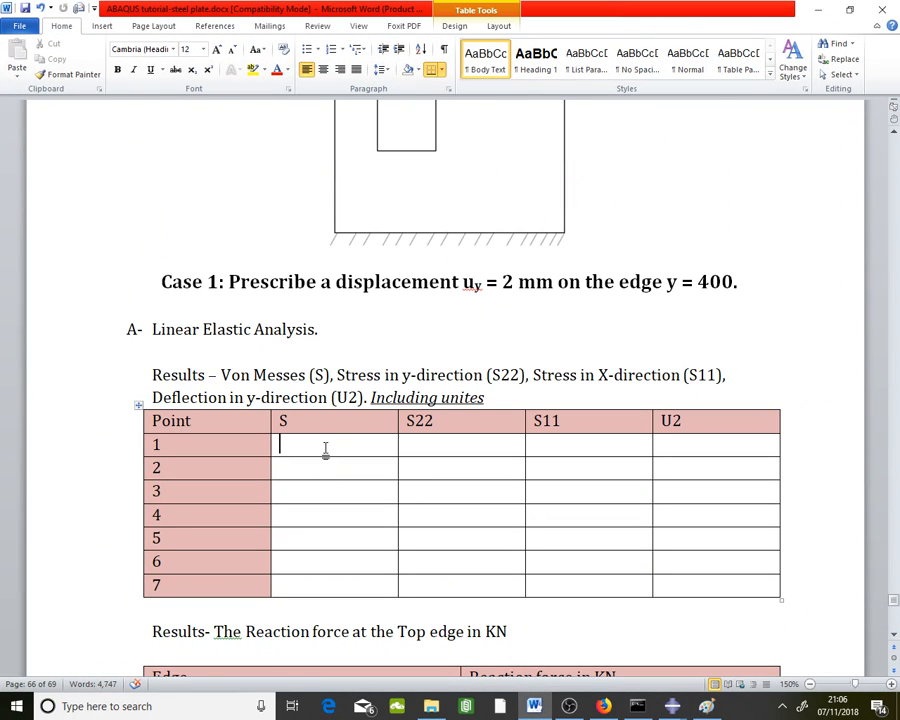
type("969")
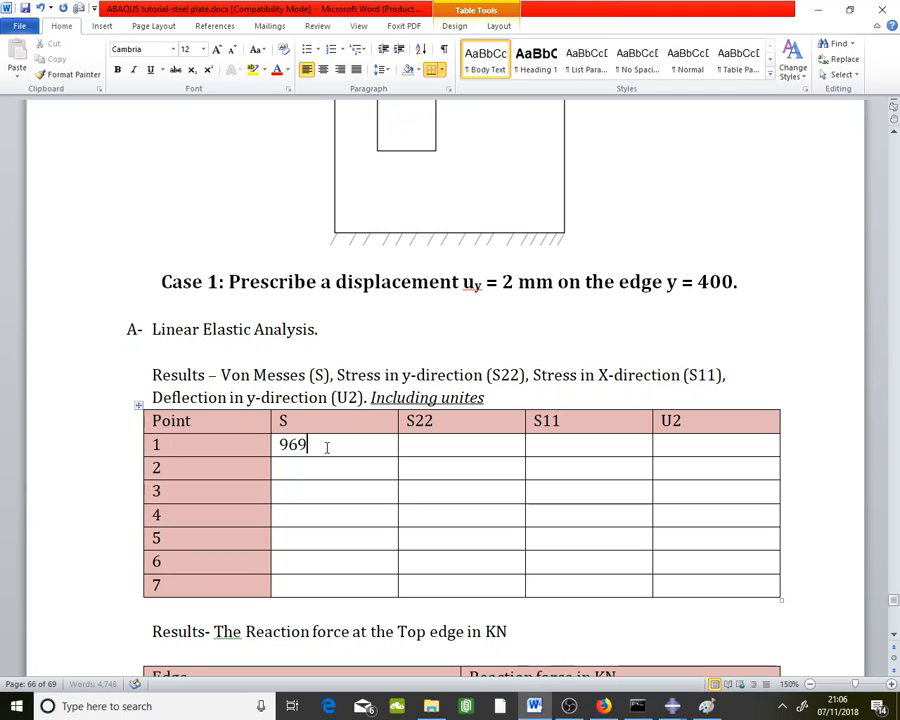
type(".037")
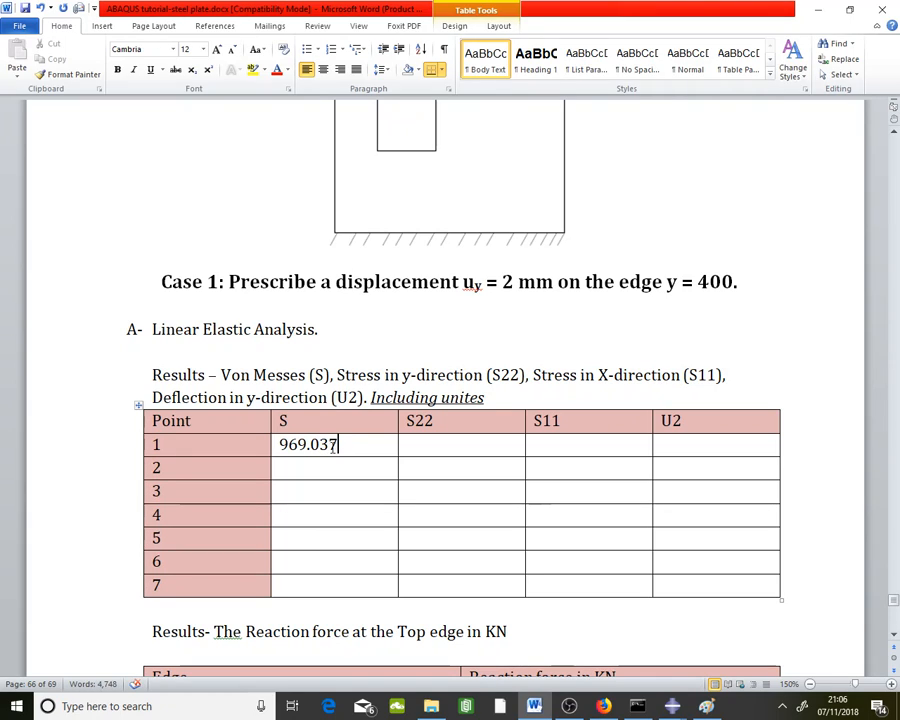
Step: Locate point 2 on the Word sketch, probe the Mises stress at the upper square hole's upper-left corner node in Abaqus, and return to Word
left_click(672, 706)
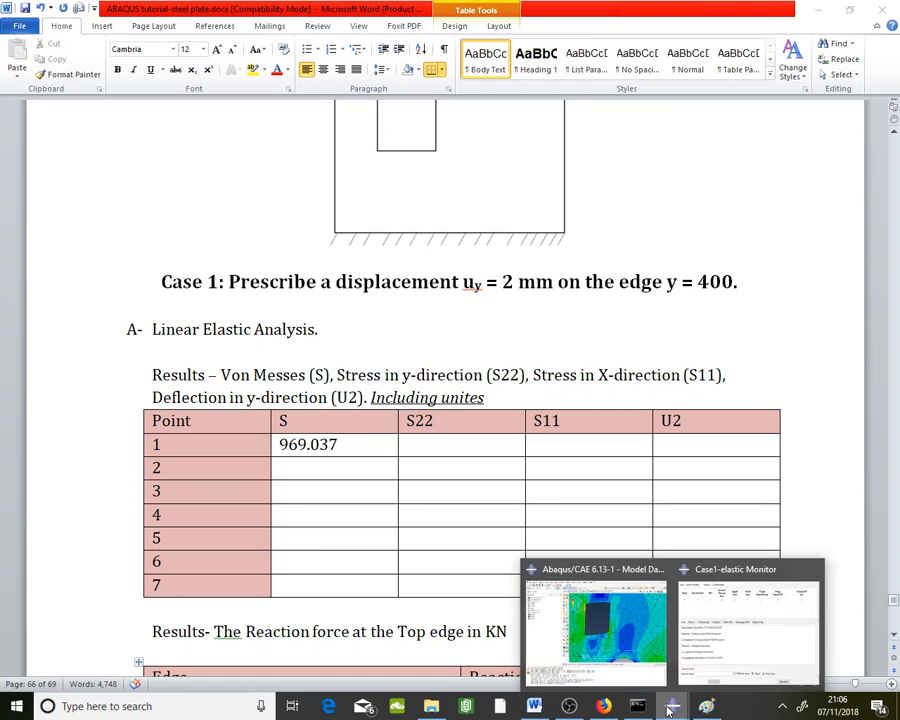
left_click(585, 650)
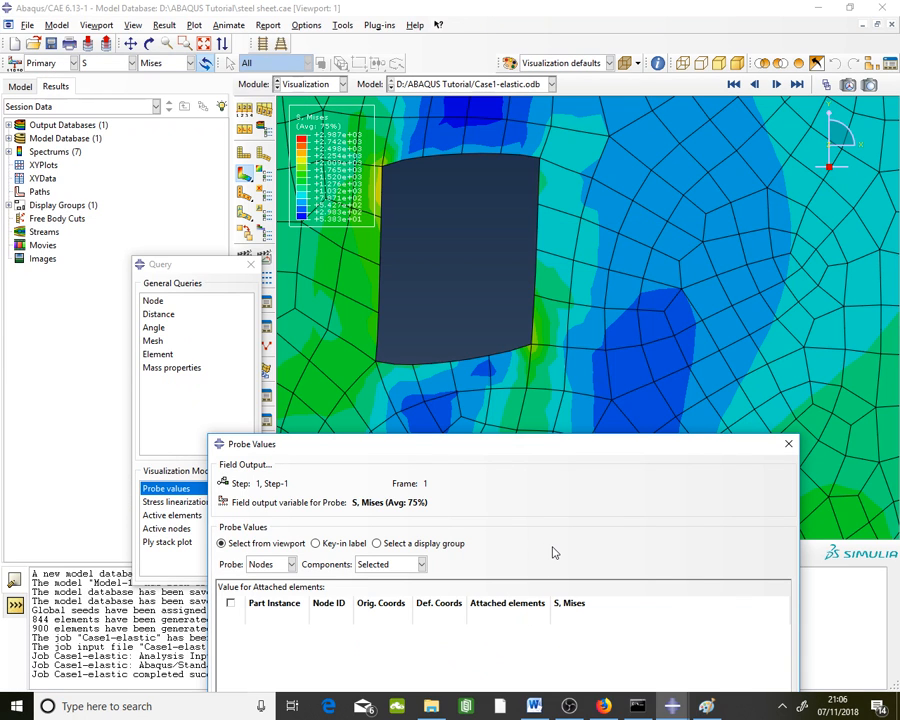
left_click(534, 706)
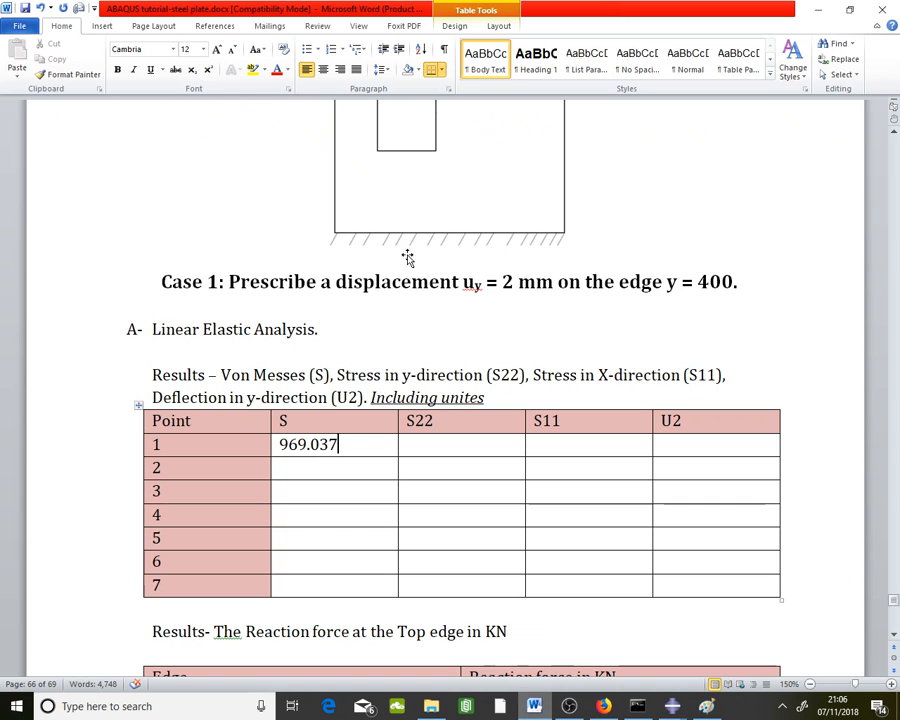
scroll(407, 258, "up", 5)
key("alt+Tab")
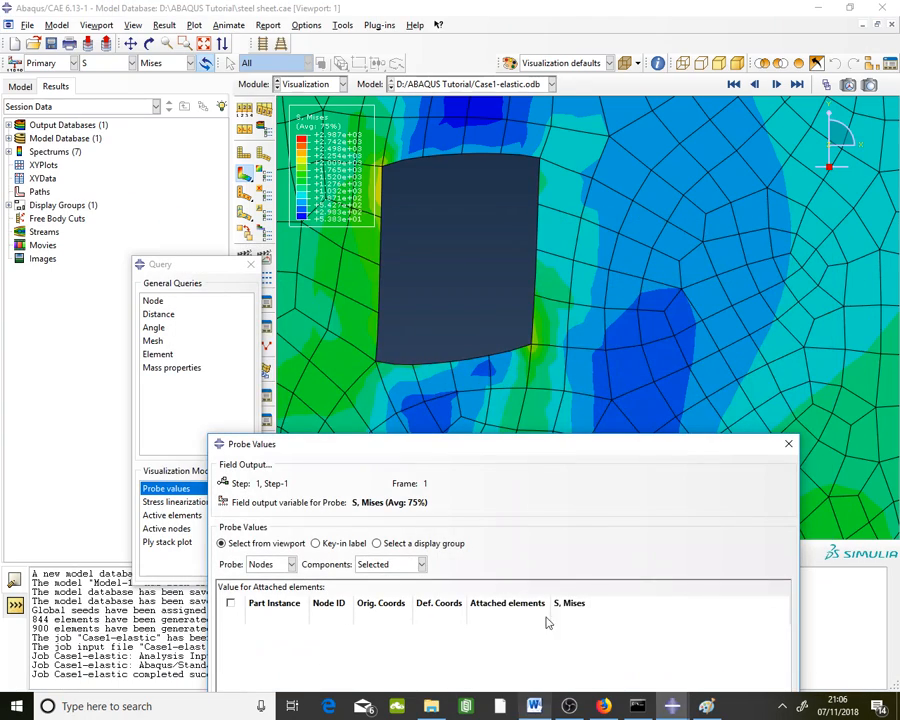
mouse_move(384, 170)
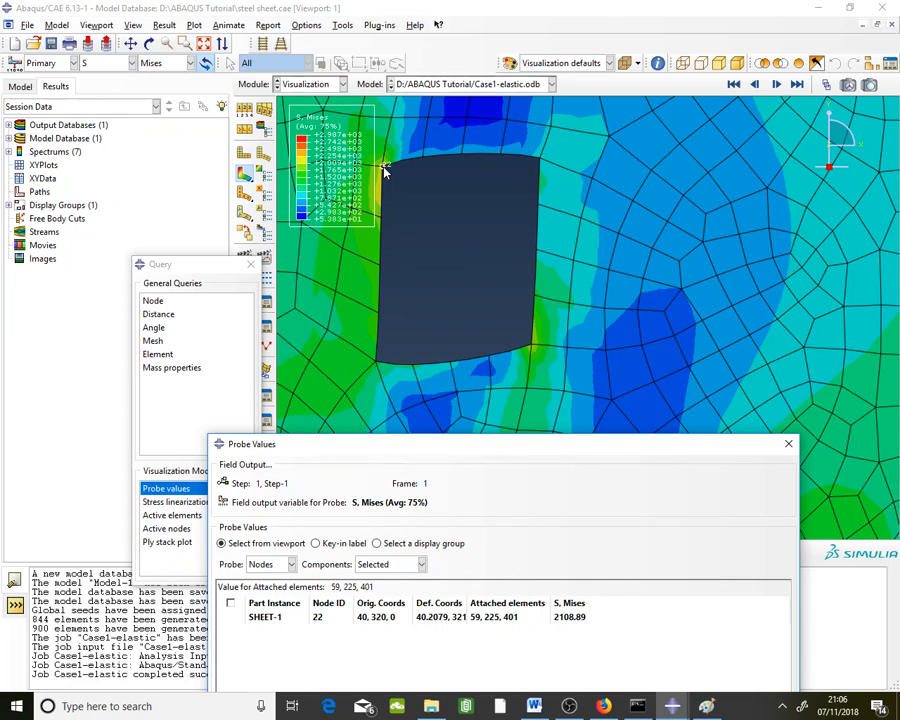
key("alt+Tab")
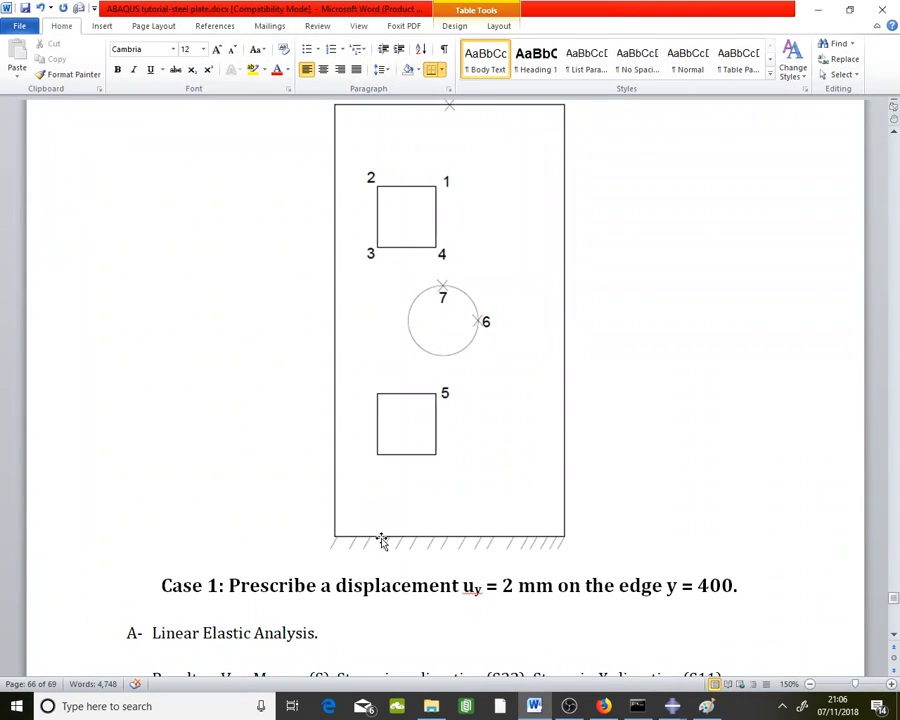
Step: Enter 2108.9 as the S value for point 2 in the Case 1 linear elastic table in Word
scroll(382, 541, "down", 5)
left_click(337, 520)
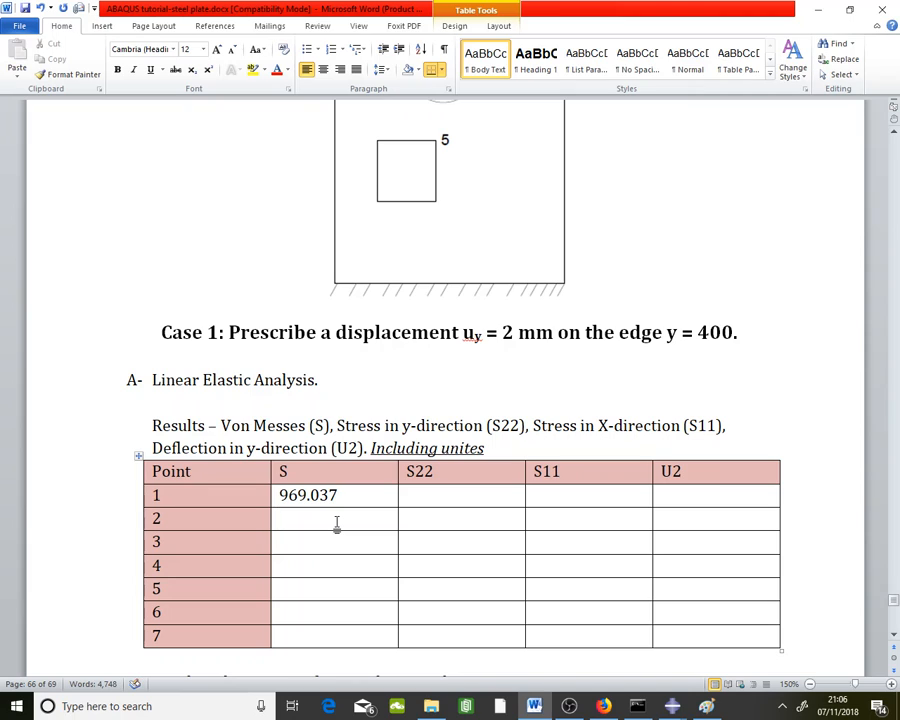
type("2108.9")
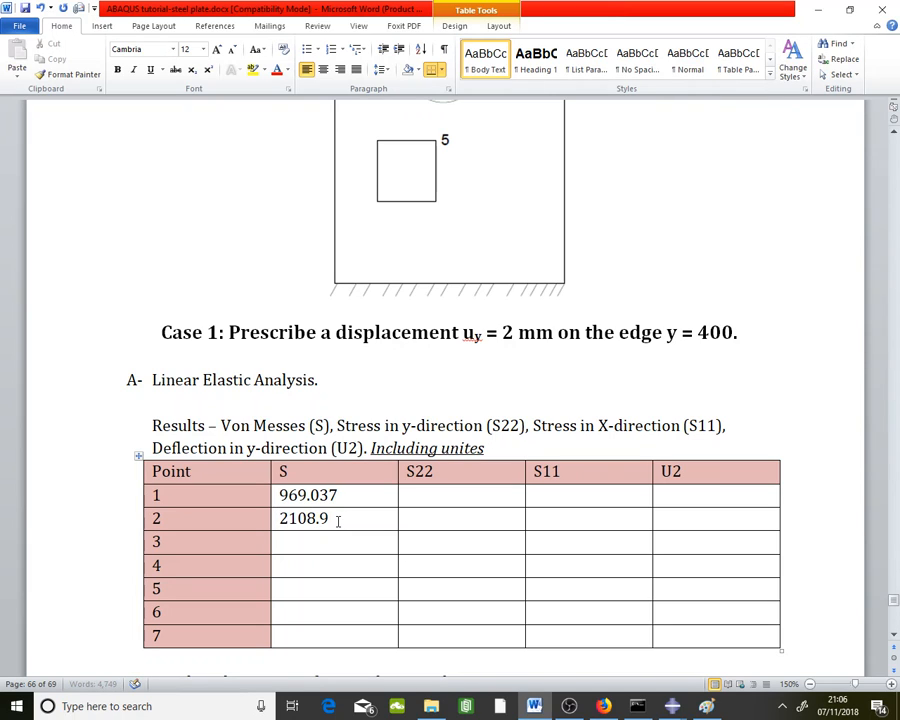
Step: Locate point 3 on the Word sketch, probe the Mises stress at the upper square hole's lower-left corner node in Abaqus, and return to Word
left_click(534, 706)
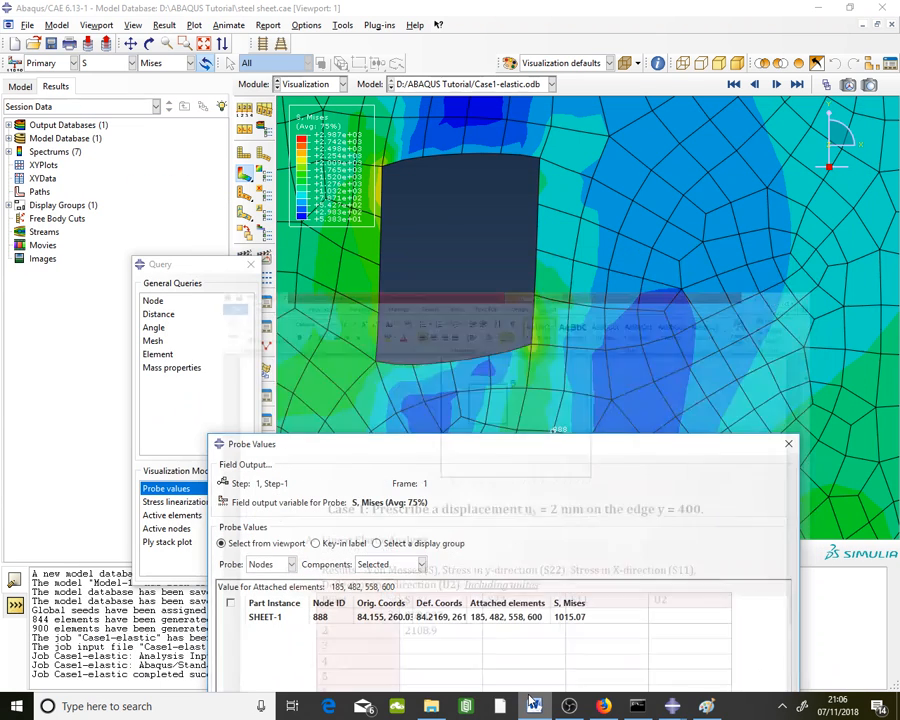
left_click(530, 706)
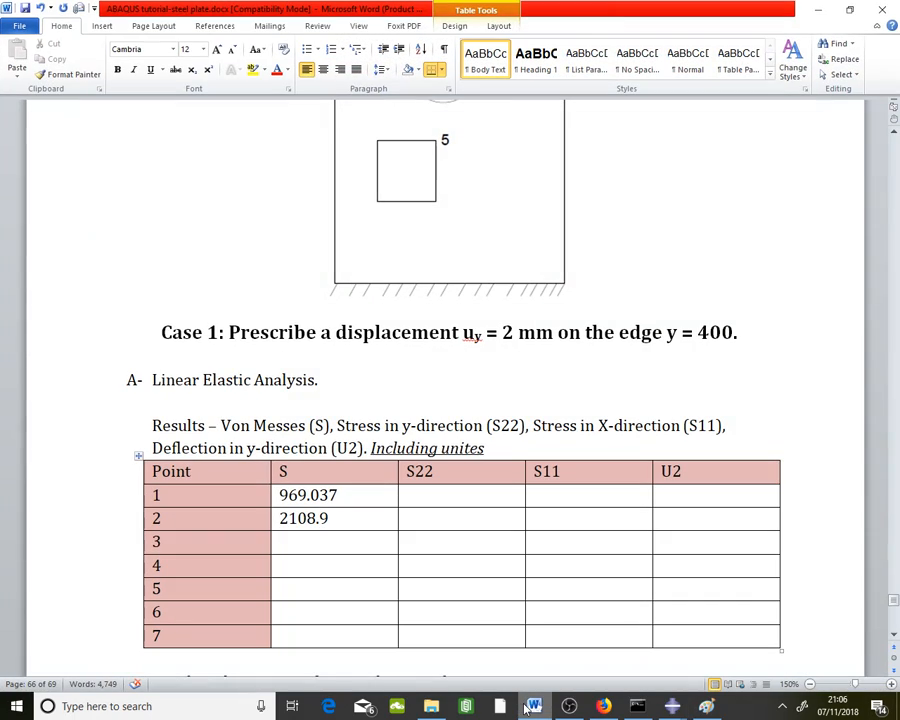
scroll(446, 416, "up", 3)
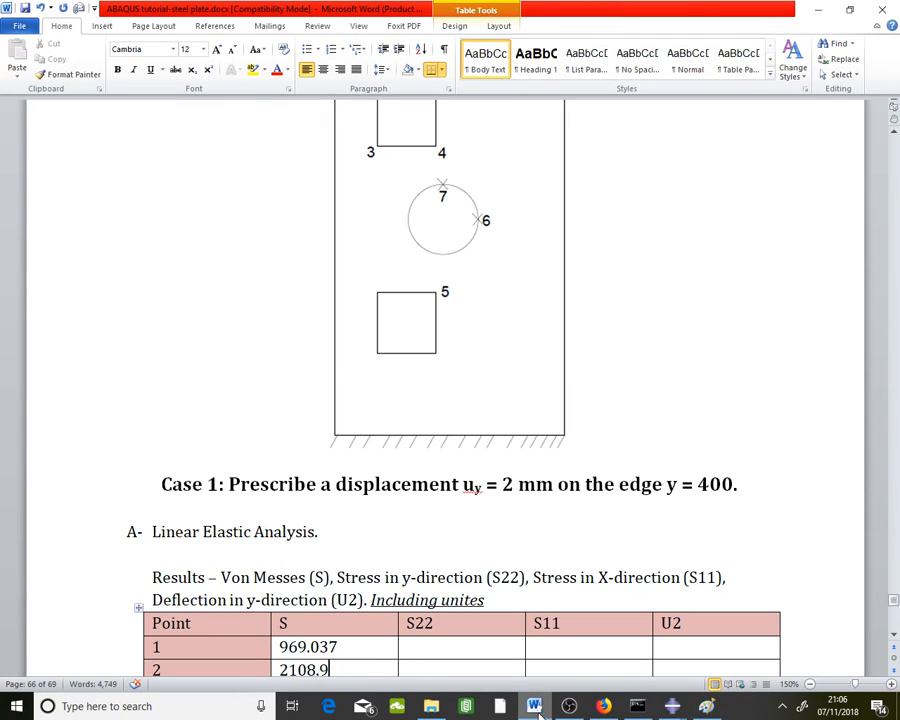
key("alt+Tab")
left_click(377, 362)
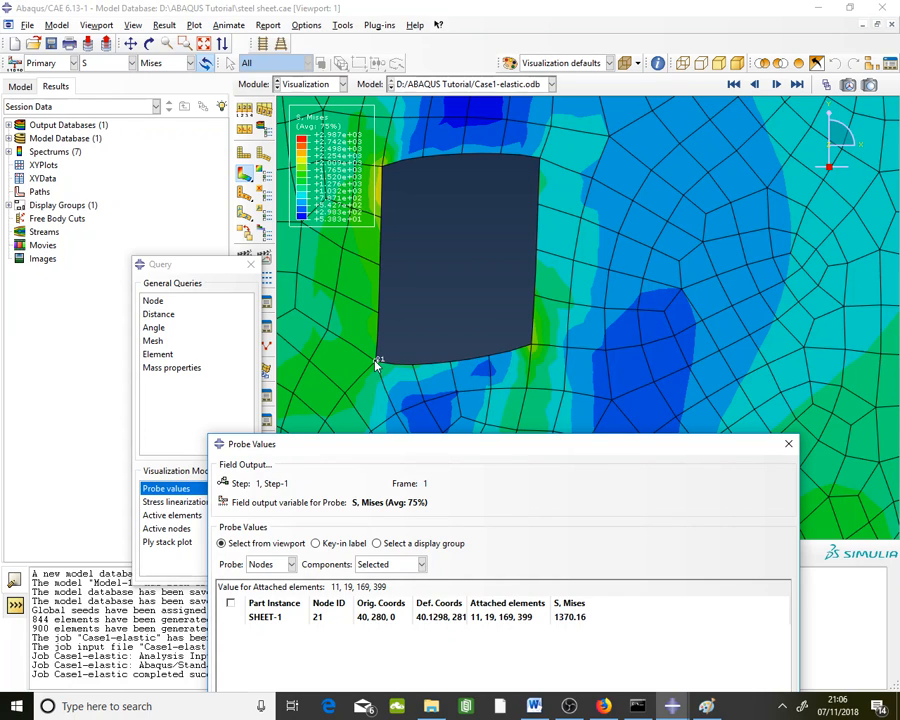
left_click(351, 414)
key("alt+Tab")
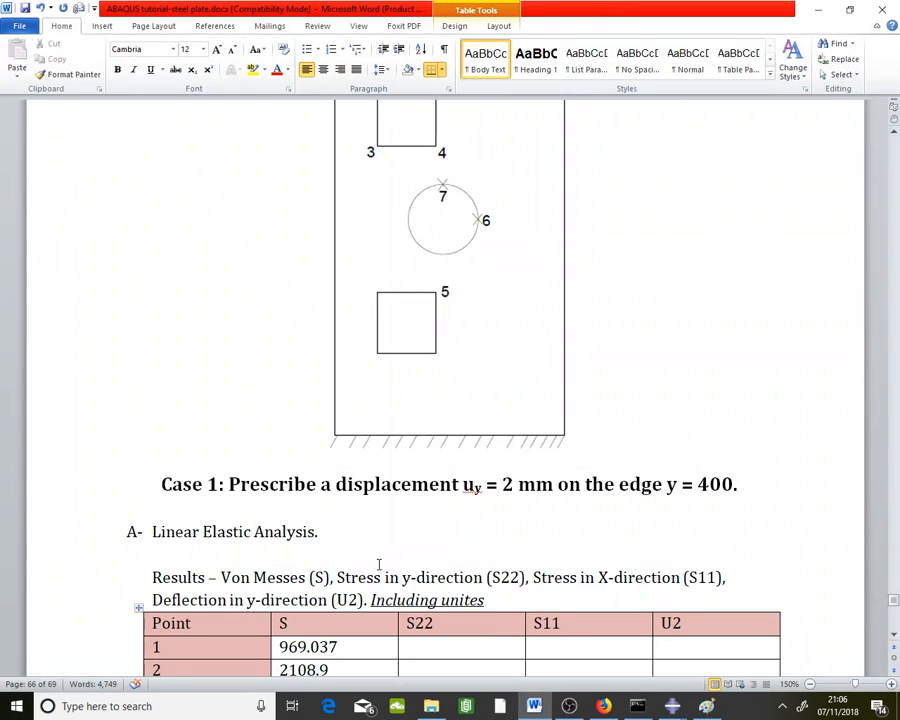
Step: Enter 1370.16 as the S value for point 3 in the linear elastic results table
scroll(364, 559, "down", 3)
left_click(341, 540)
type("1")
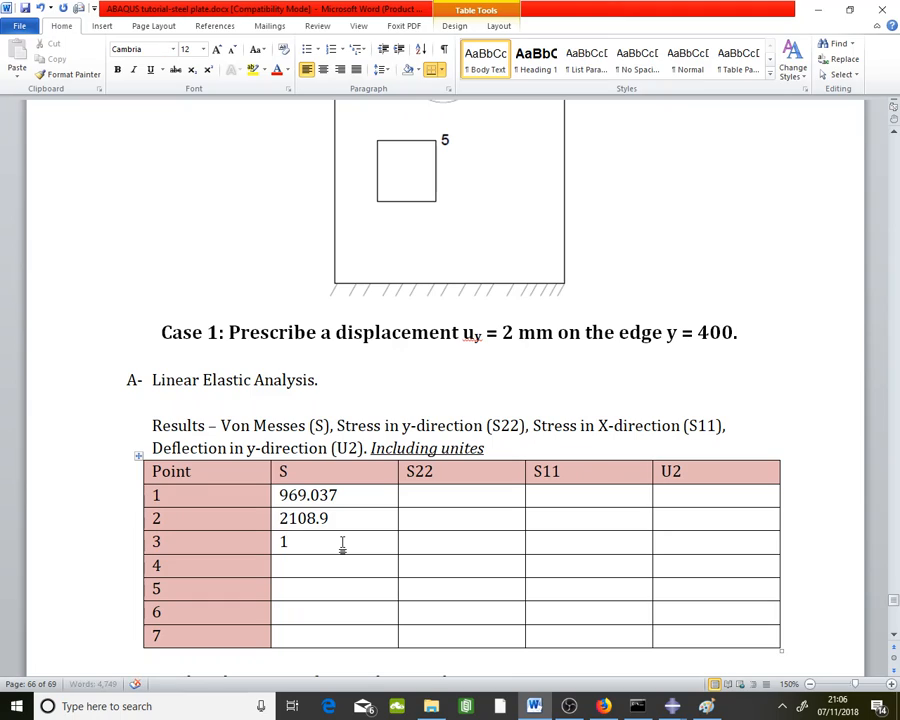
type("370.16")
Step: Probe the Mises stress at the lower-right corner of the upper square hole in Abaqus and record 2064.5 for point 4 in the Word table
left_click(604, 706)
left_click(604, 706)
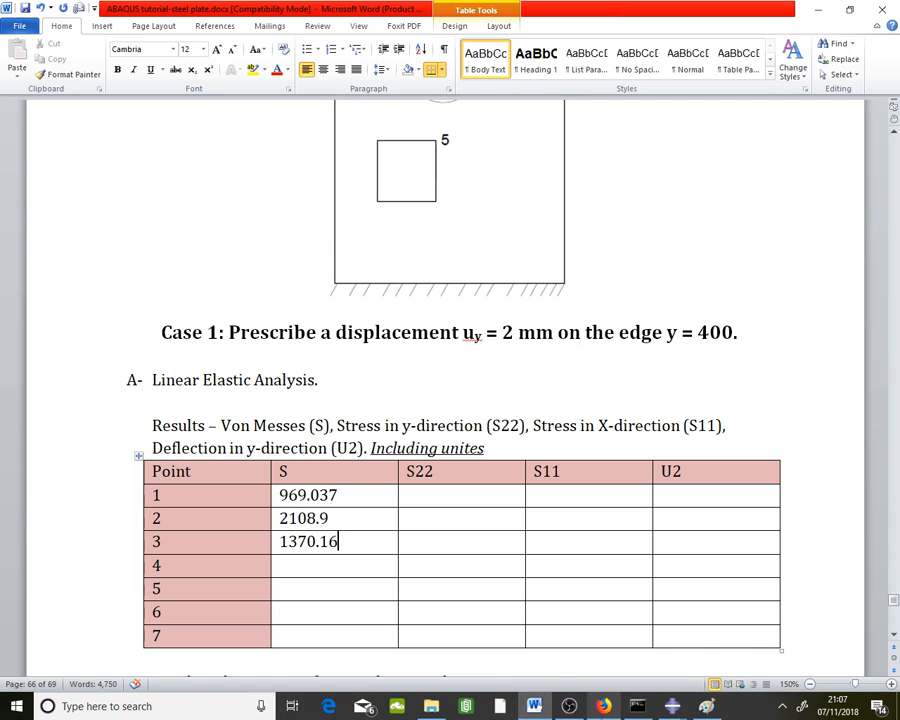
left_click(530, 706)
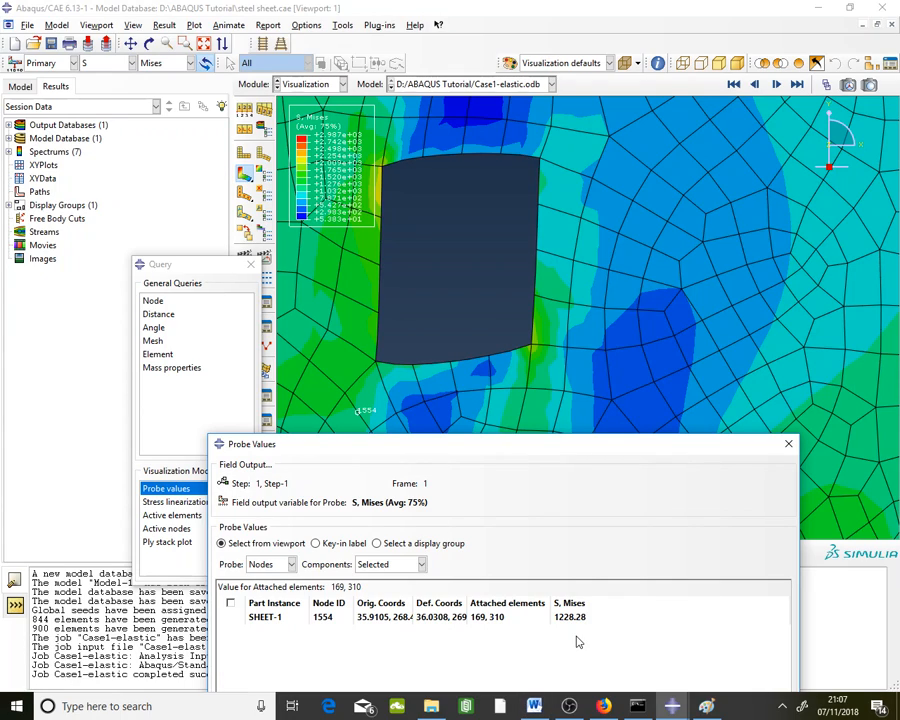
mouse_move(534, 347)
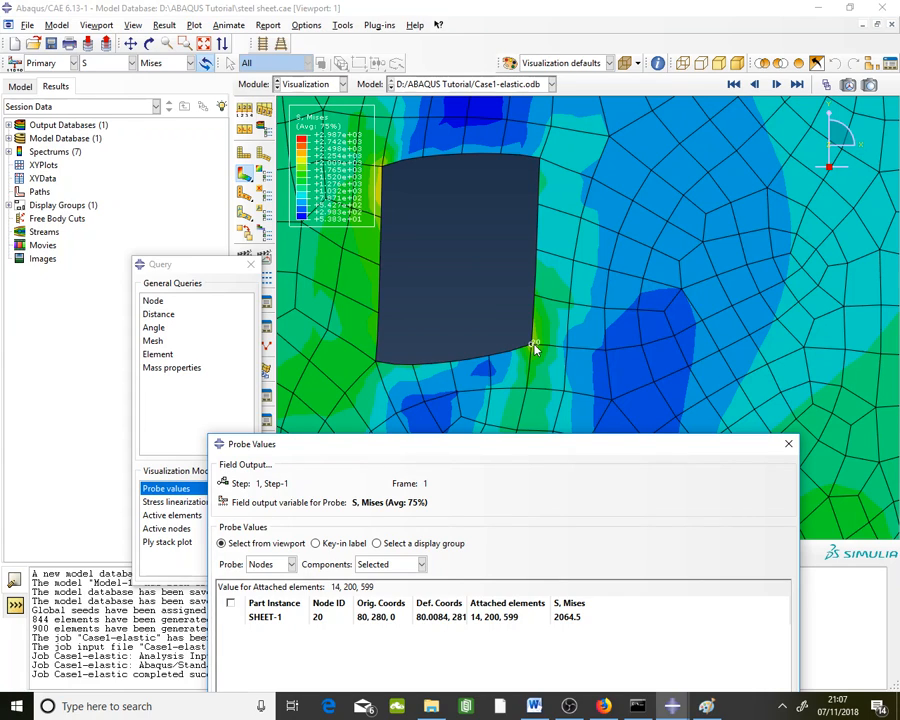
left_click(534, 706)
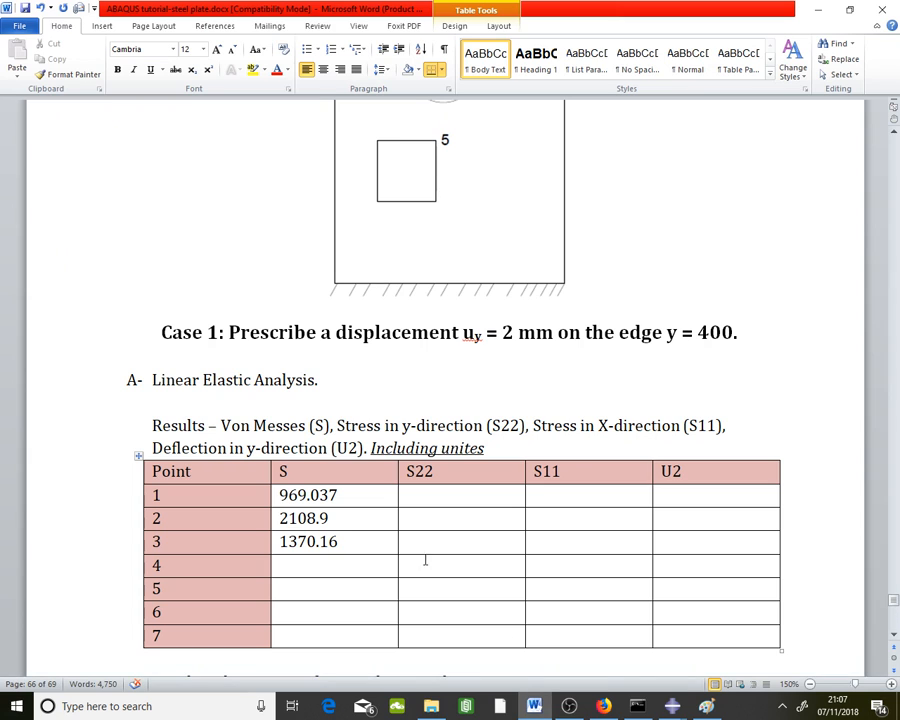
left_click(323, 566)
type("2064.5")
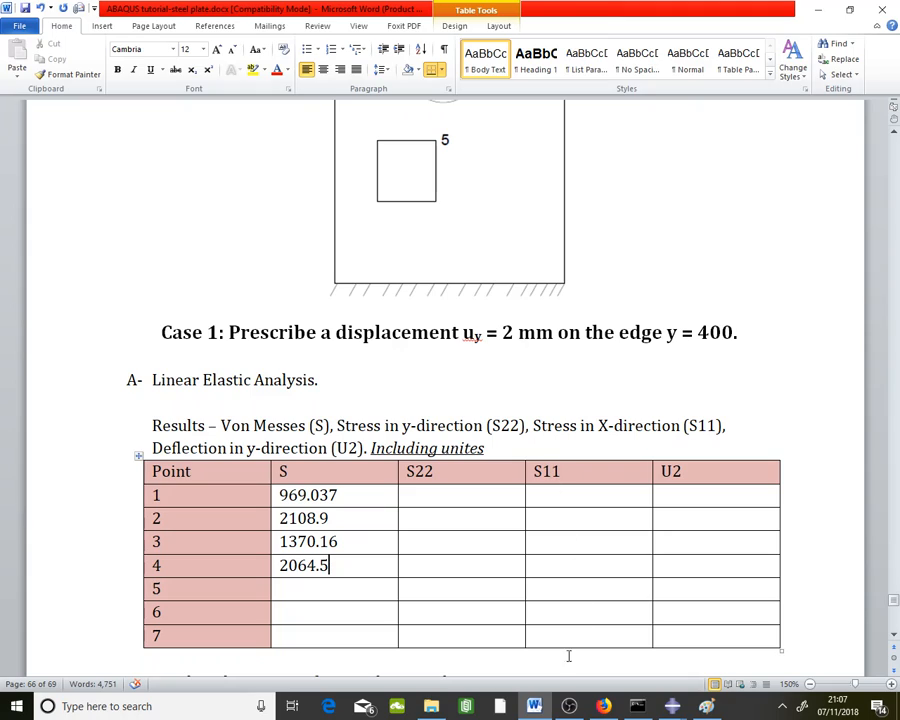
Step: Probe the Mises stress at the lower square hole's upper-right corner in Abaqus and record 1707.9 for point 5 in the Word table
left_click(535, 708)
scroll(485, 262, "down", 1)
scroll(488, 246, "up", 4)
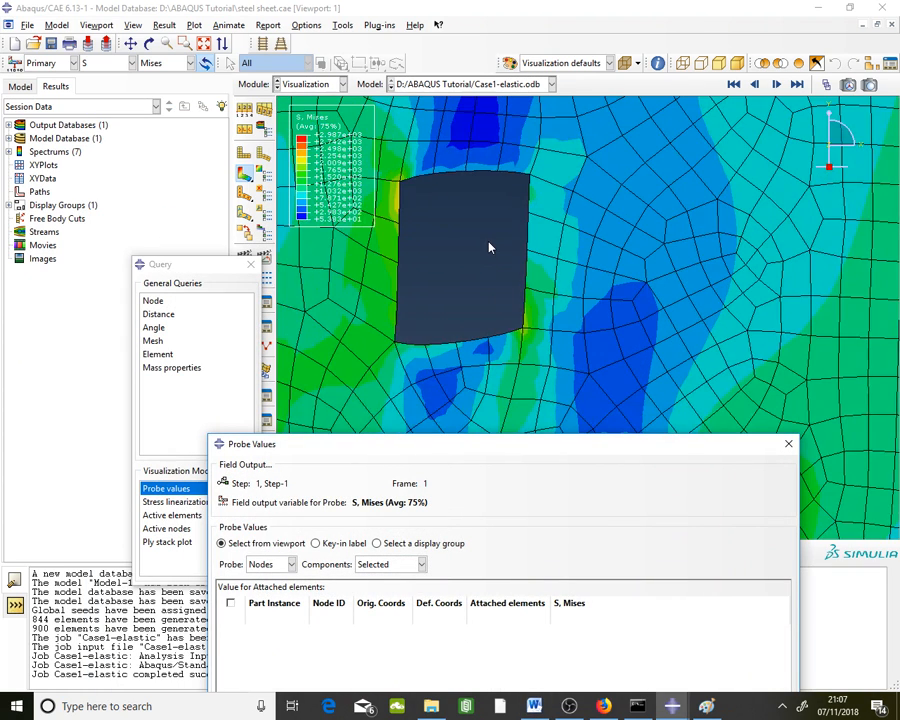
scroll(487, 228, "up", 6)
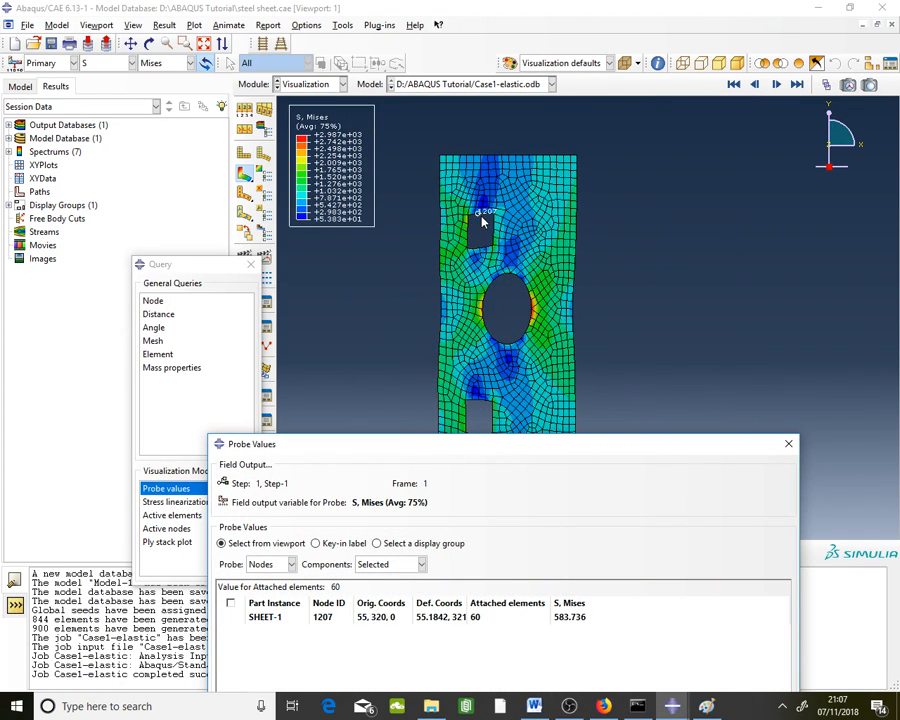
scroll(485, 345, "down", 10)
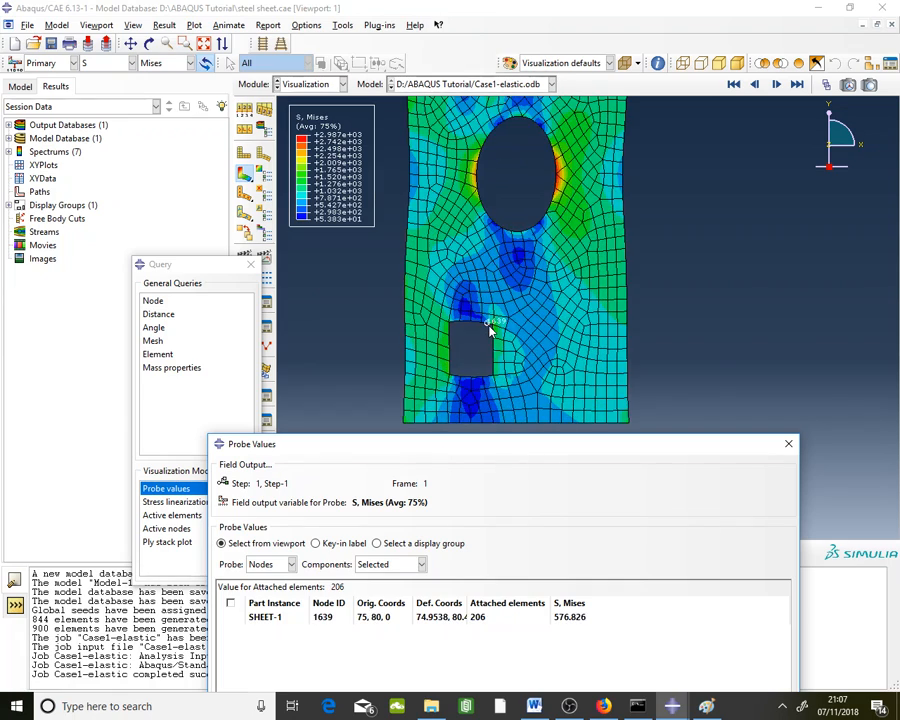
scroll(485, 340, "down", 4)
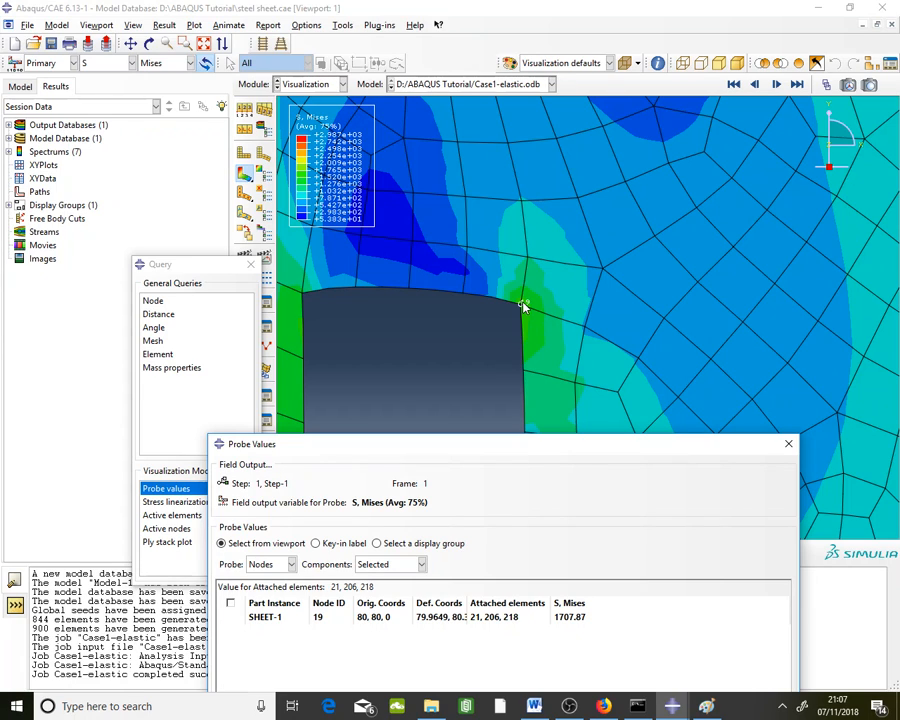
left_click(533, 707)
left_click(355, 589)
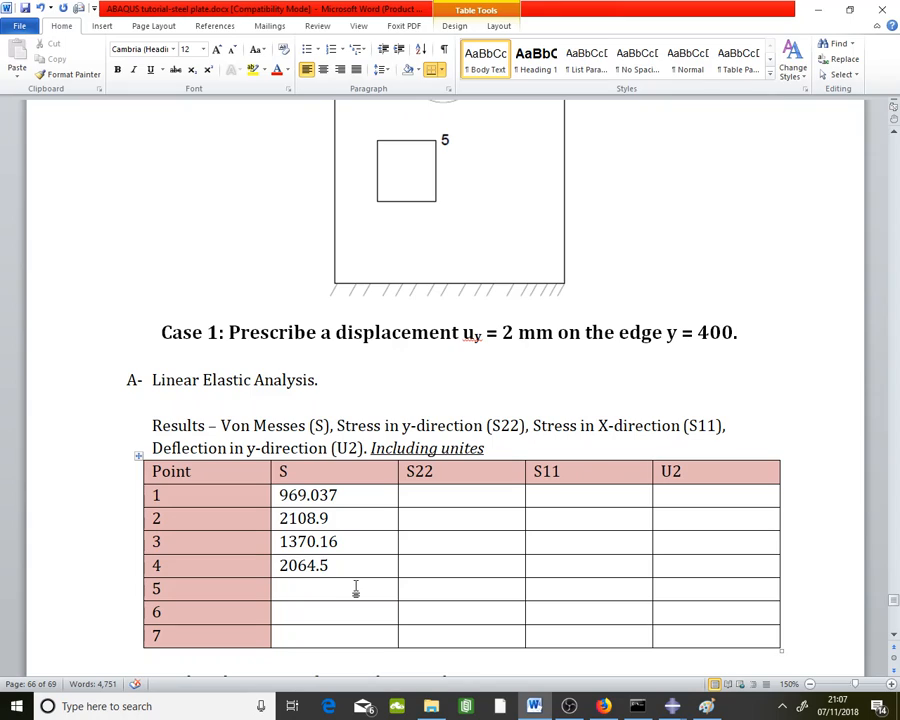
type("1707.9")
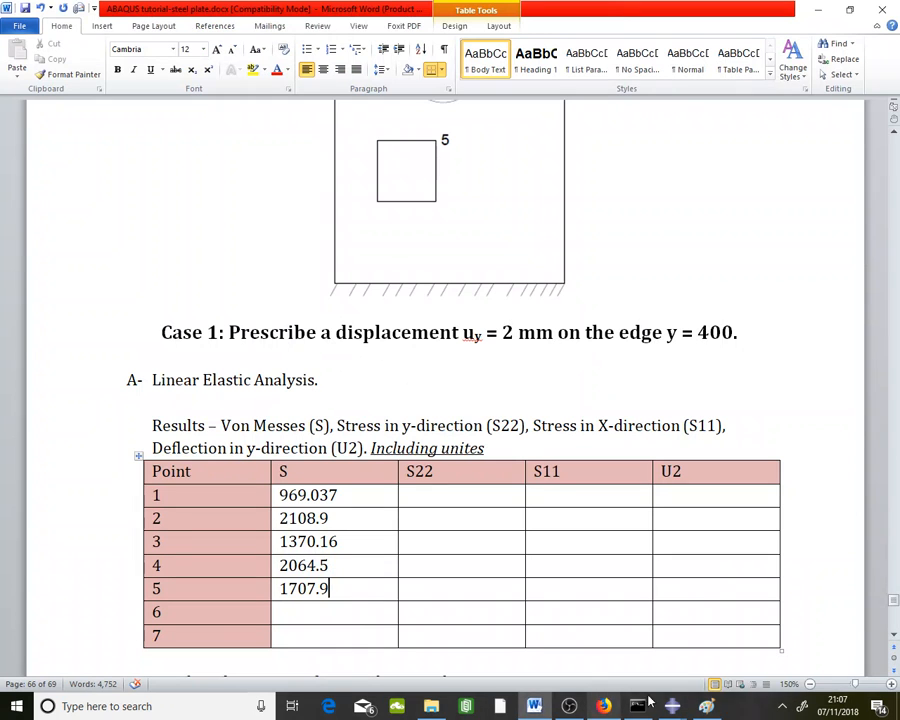
Step: Check where points 6 and 7 lie on the circular hole in the Word document's plate diagram
mouse_move(673, 706)
left_click(592, 640)
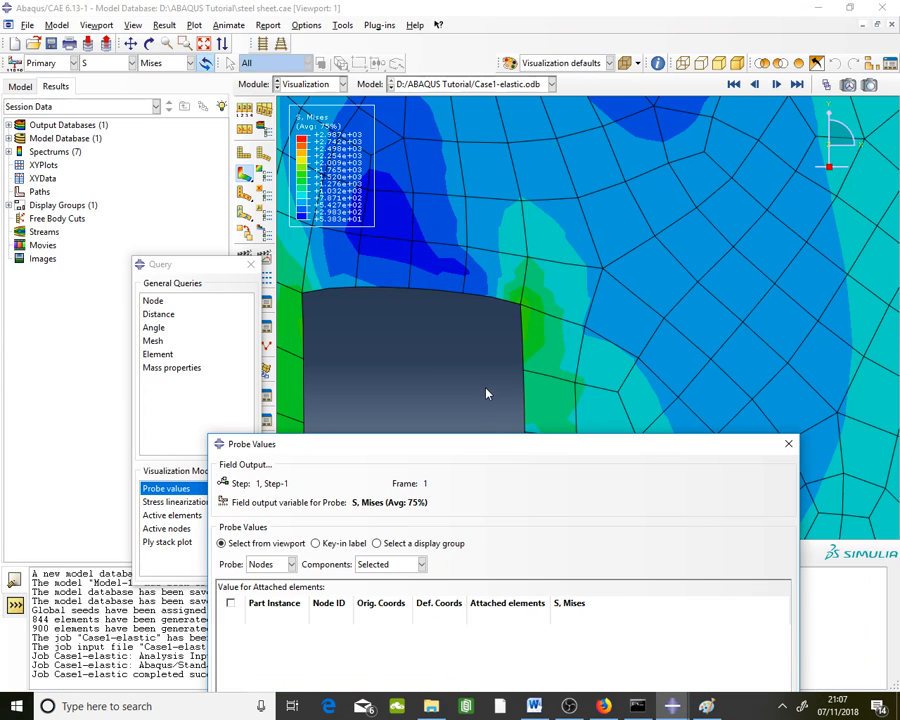
scroll(458, 355, "up", 5)
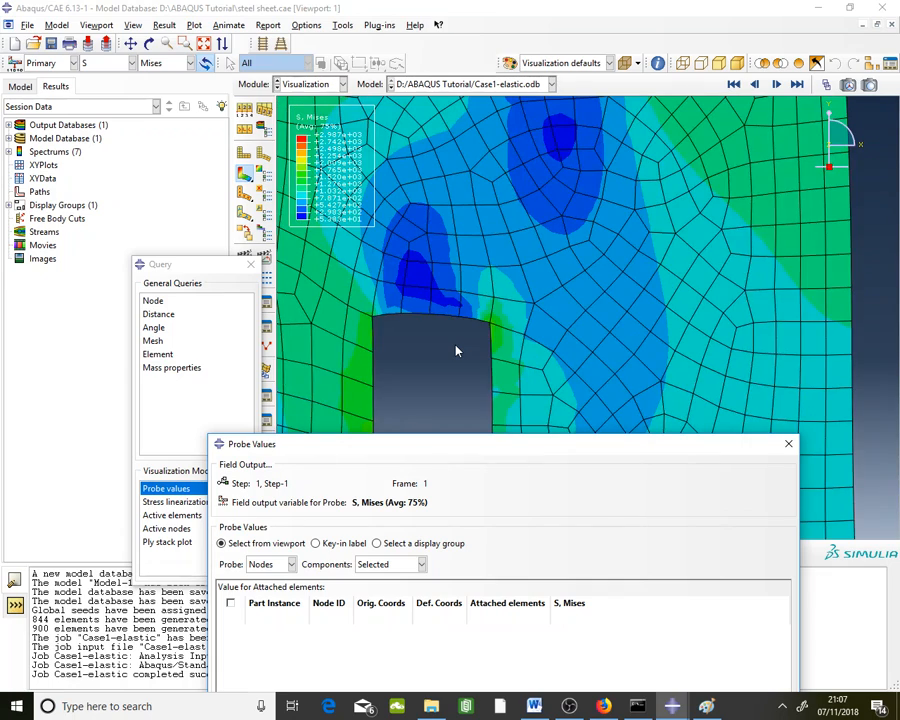
scroll(456, 350, "up", 1)
left_click(536, 706)
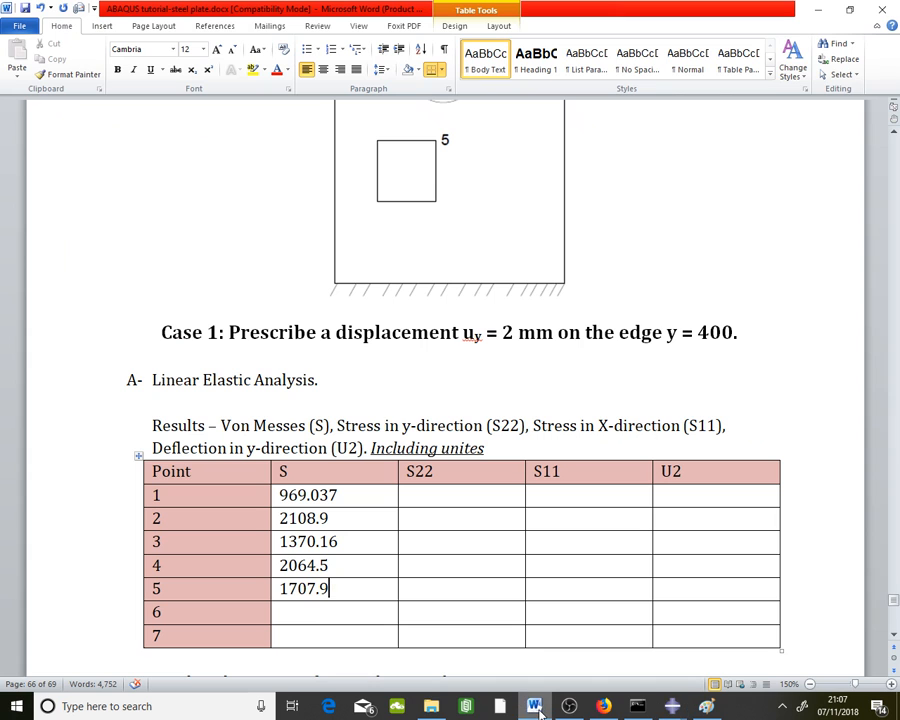
scroll(442, 328, "up", 3)
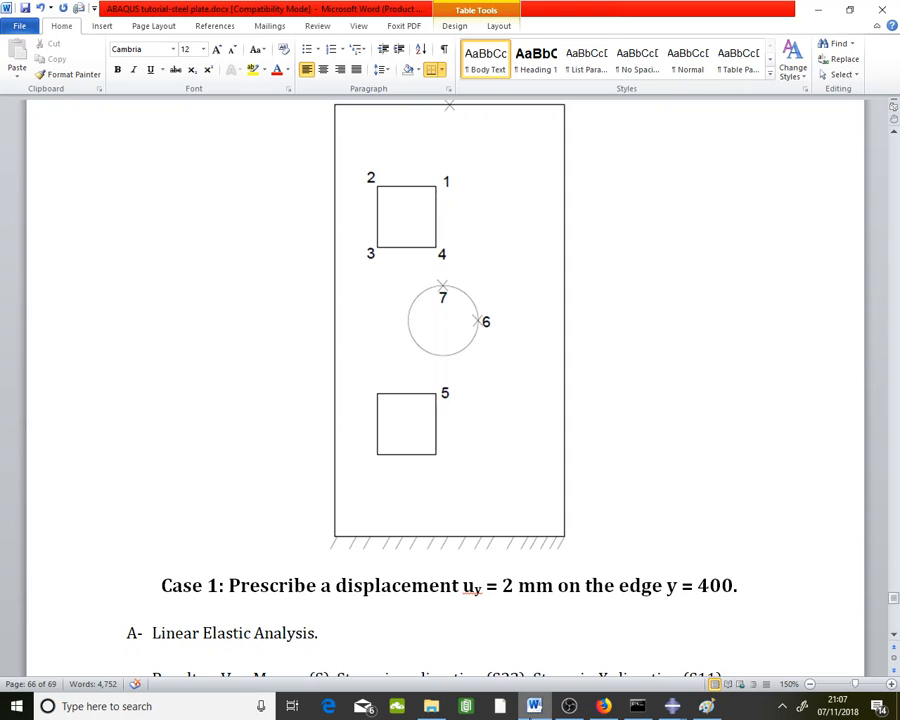
Step: Switch to Abaqus and plot the undeformed shape of the plate around the circular hole
left_click(535, 706)
scroll(516, 288, "up", 1)
scroll(516, 189, "down", 1)
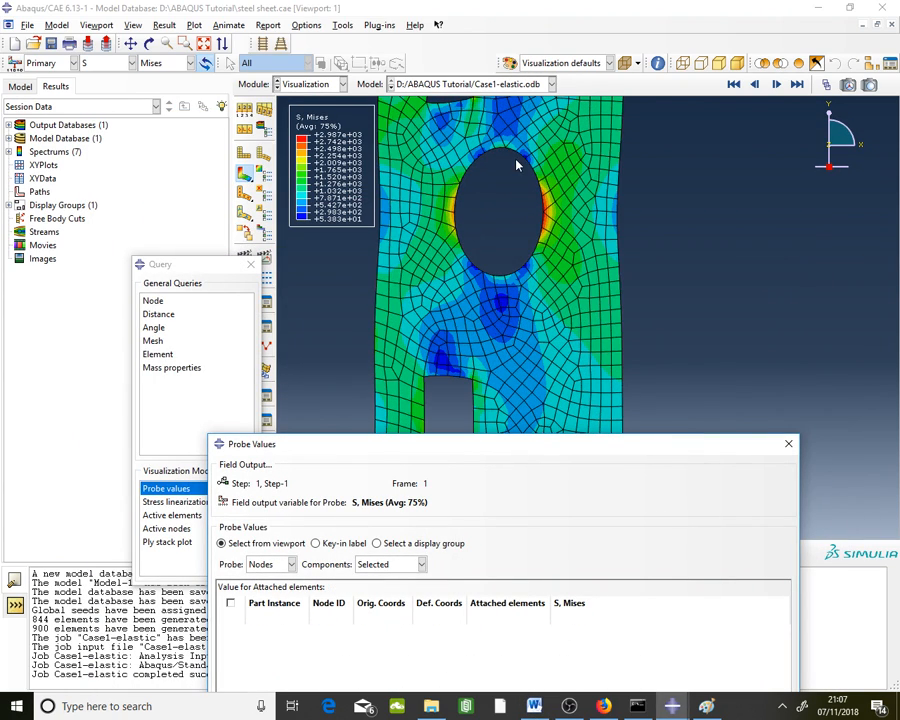
scroll(508, 304, "up", 2)
scroll(516, 200, "down", 3)
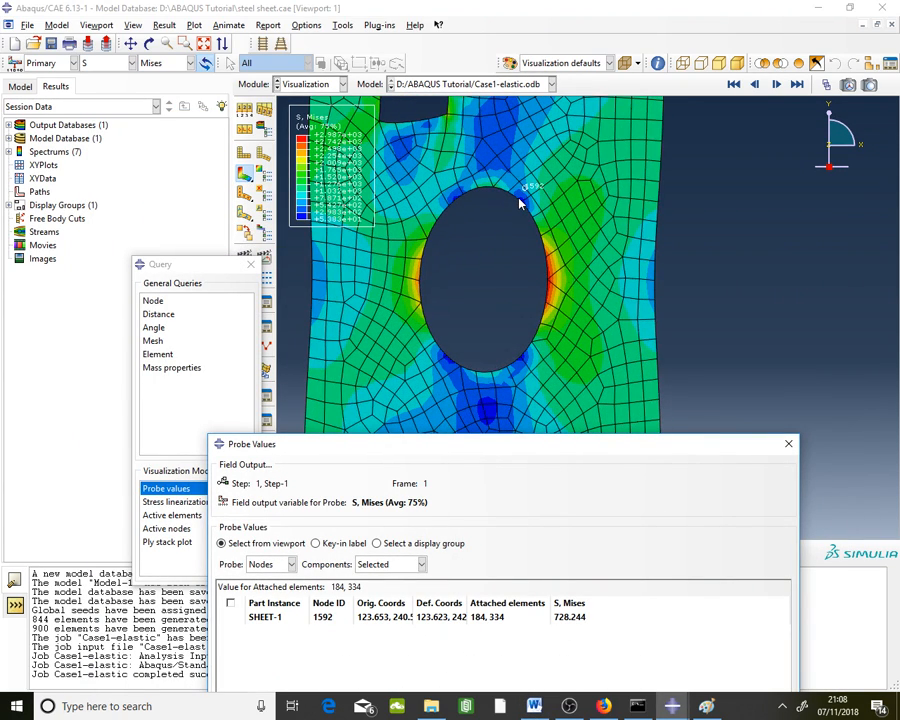
scroll(535, 293, "down", 1)
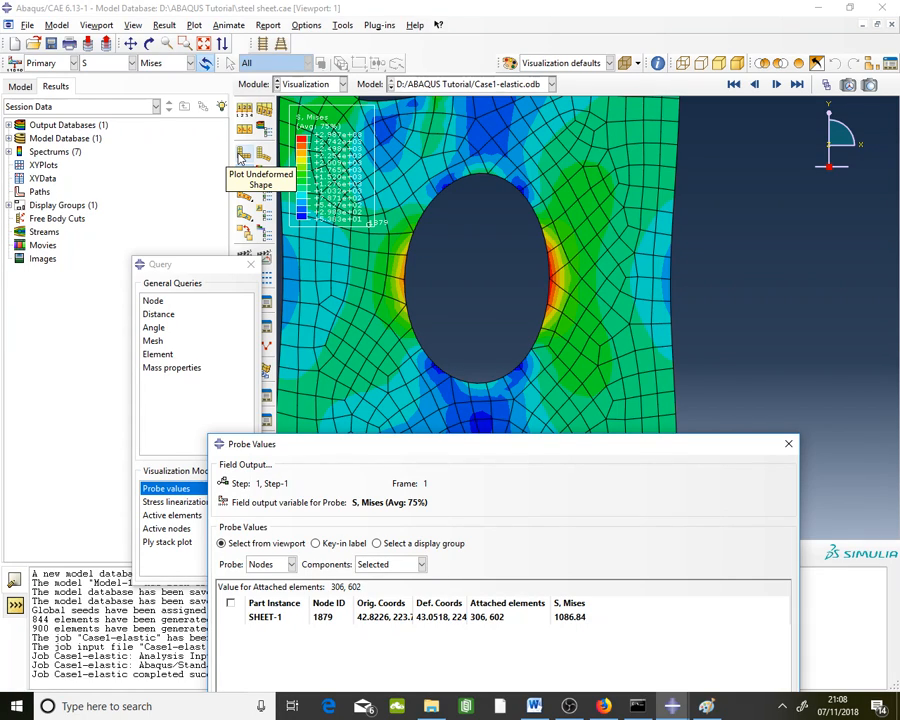
left_click(242, 156)
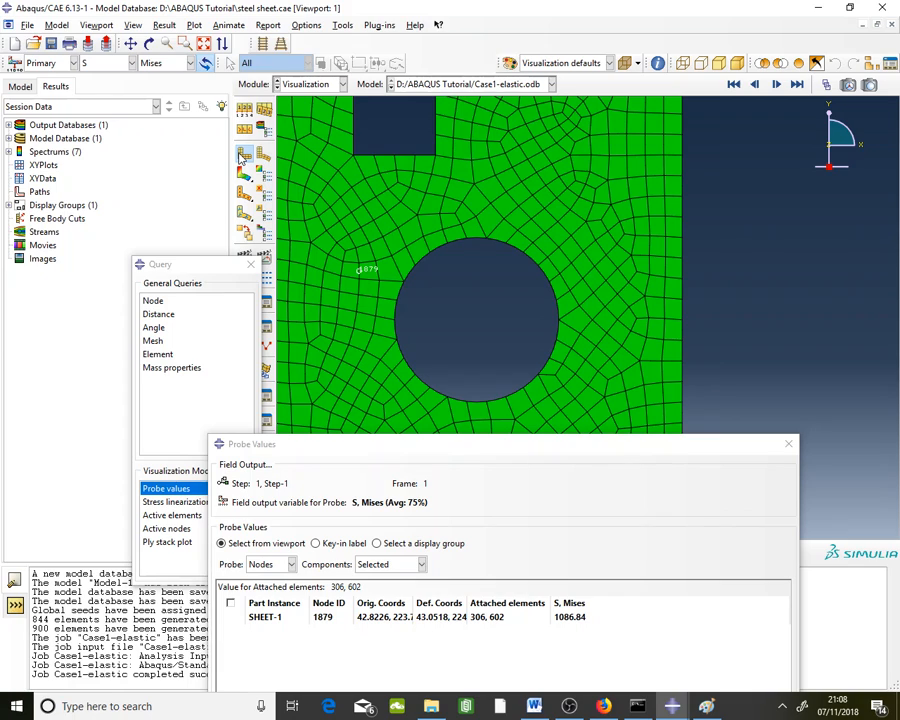
Step: Probe the Mises stress at the rightmost node of the circular hole
scroll(488, 330, "down", 1)
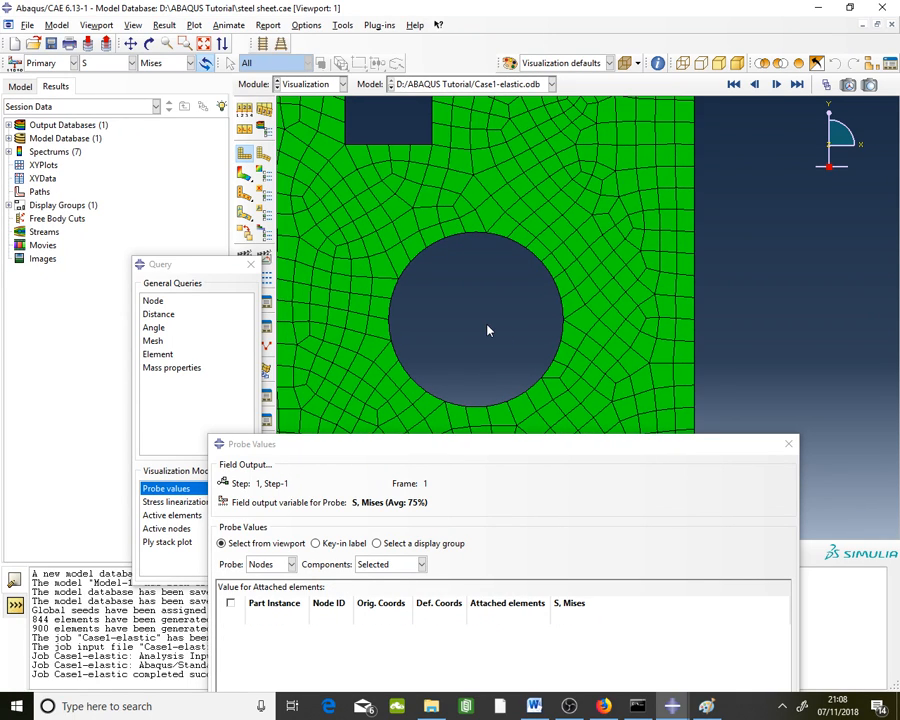
scroll(487, 328, "up", 4)
scroll(491, 328, "down", 1)
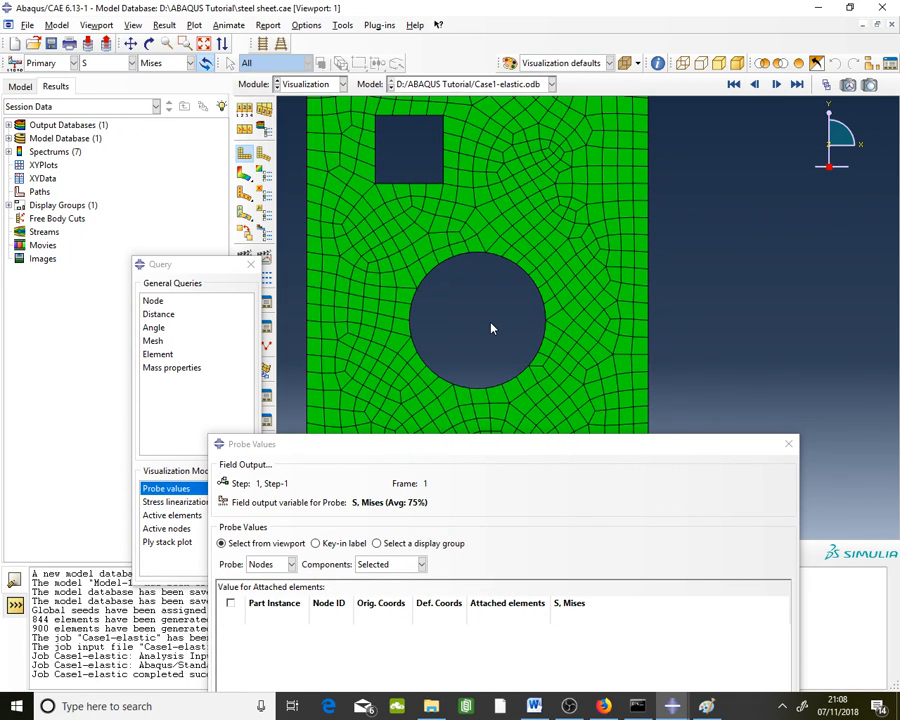
scroll(491, 328, "up", 1)
mouse_move(550, 322)
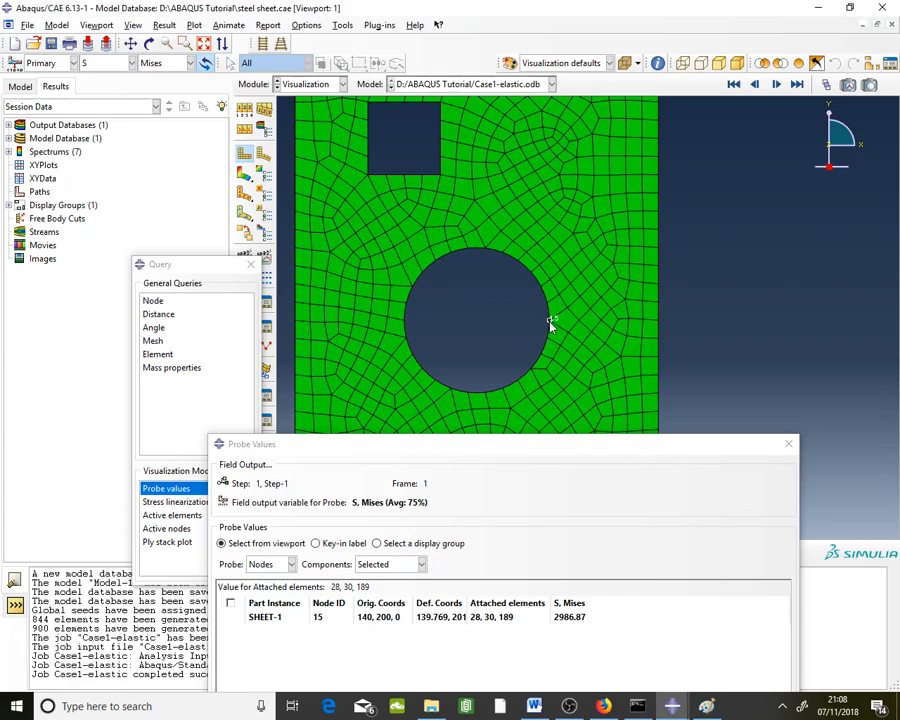
Step: Switch to Word and enter 2986.87 as the S value for point 6 in the results table
key("alt+Tab")
scroll(340, 510, "down", 2)
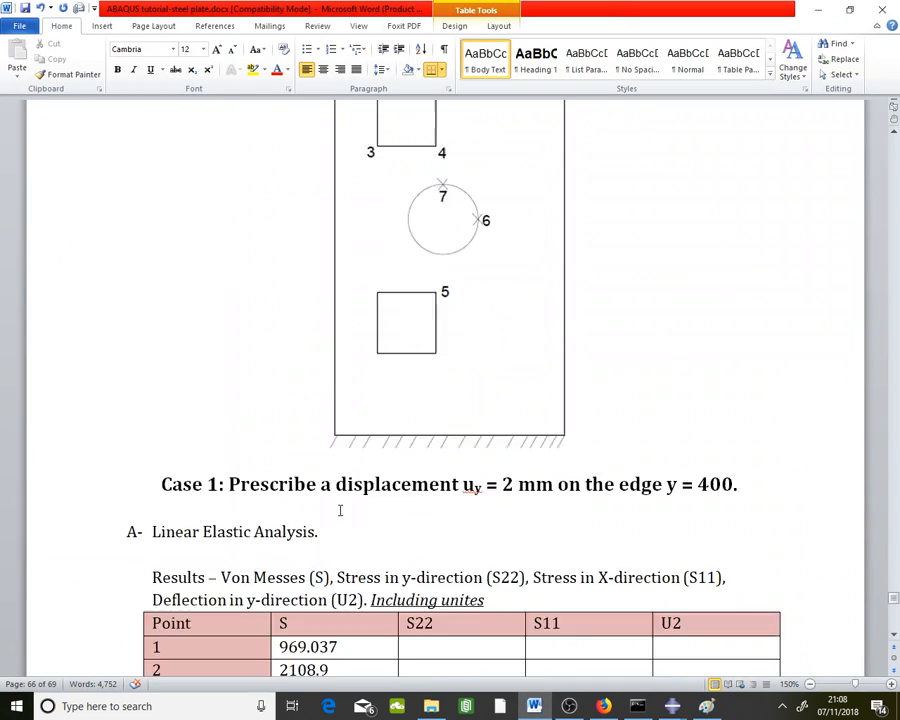
scroll(340, 510, "down", 3)
left_click(331, 560)
type("2")
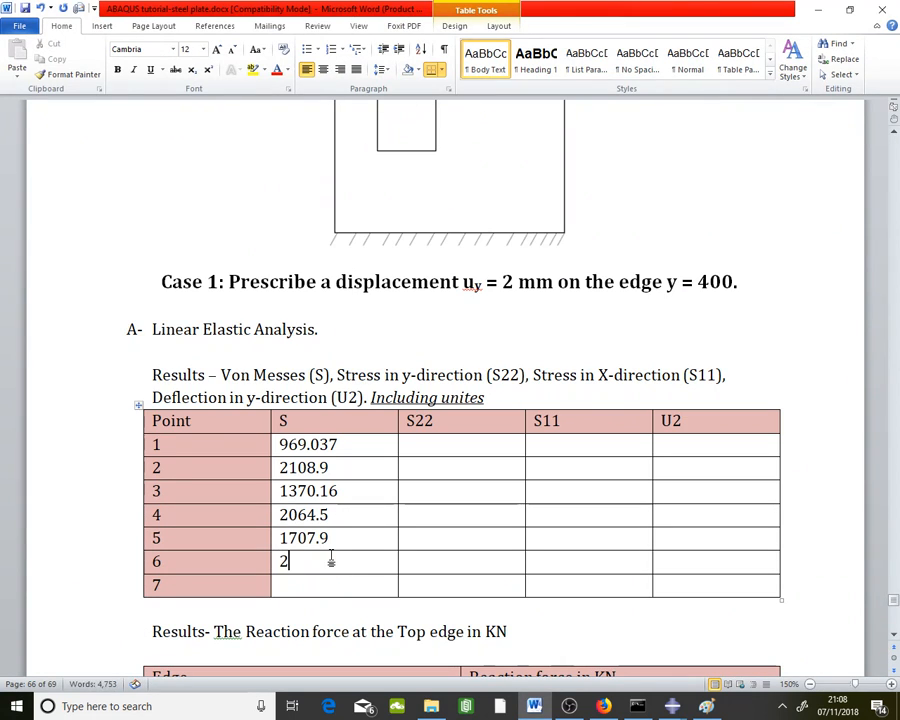
type("9")
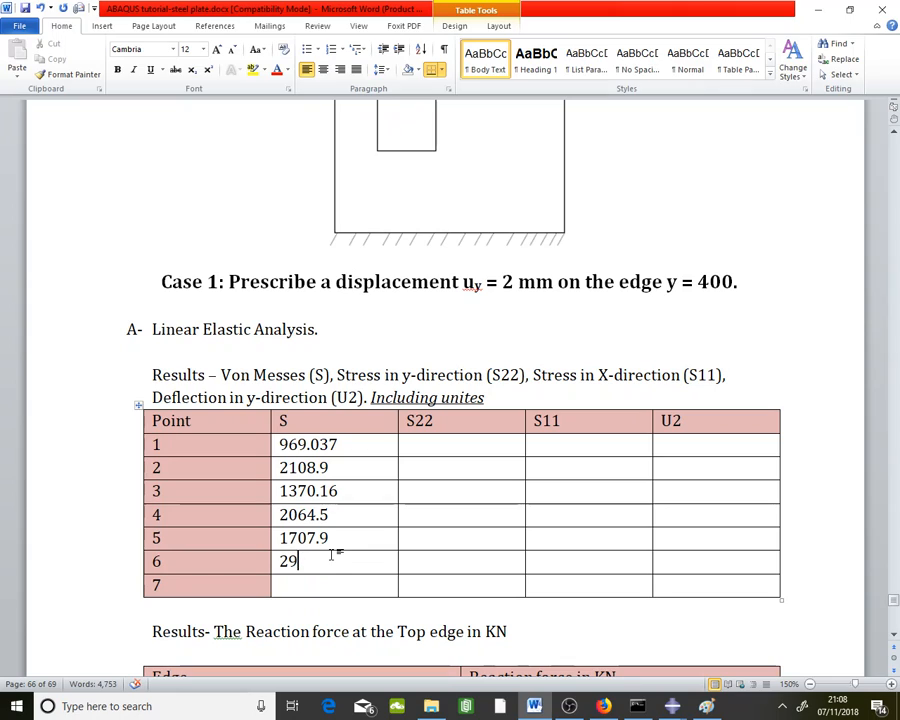
type("6.87")
key("Left")
key("Left")
key("Left")
key("Left")
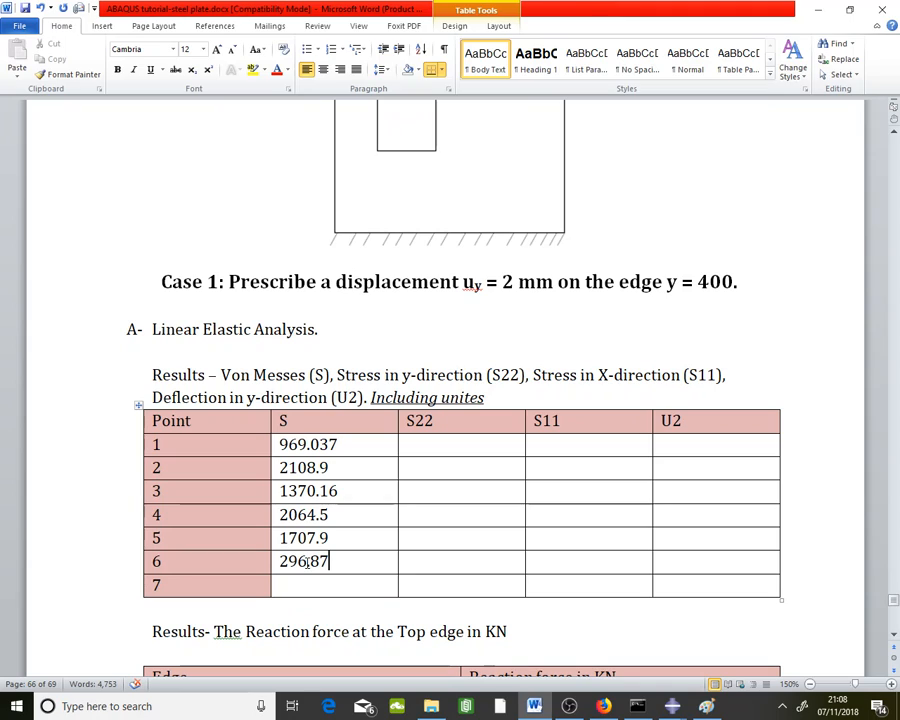
type("8")
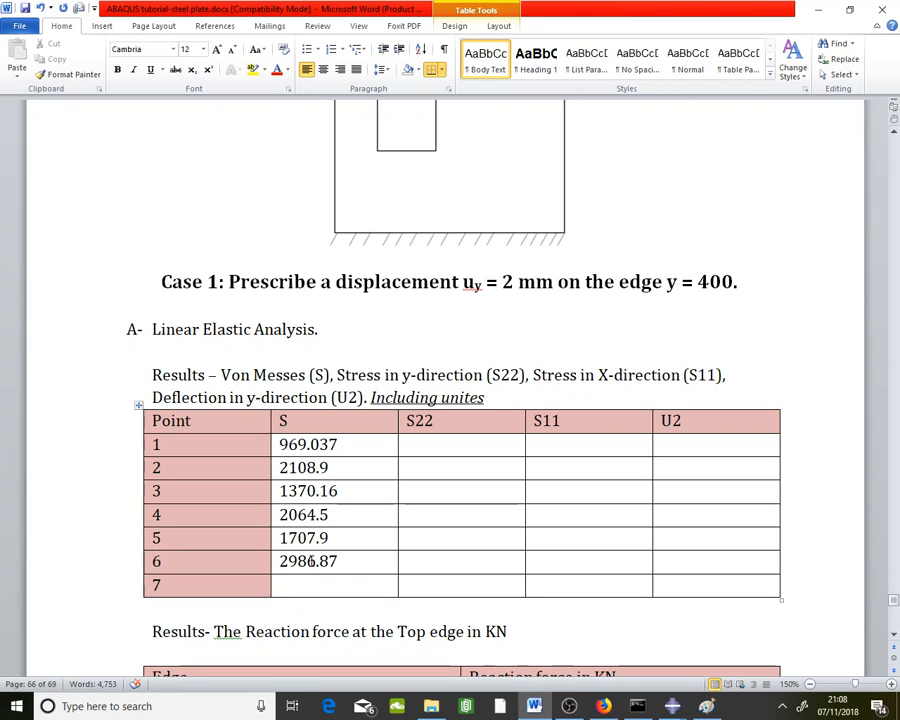
Step: Probe the Mises stress at the topmost node of the circular hole in Abaqus and record 1230.44 for point 7 in the Word table
mouse_move(676, 710)
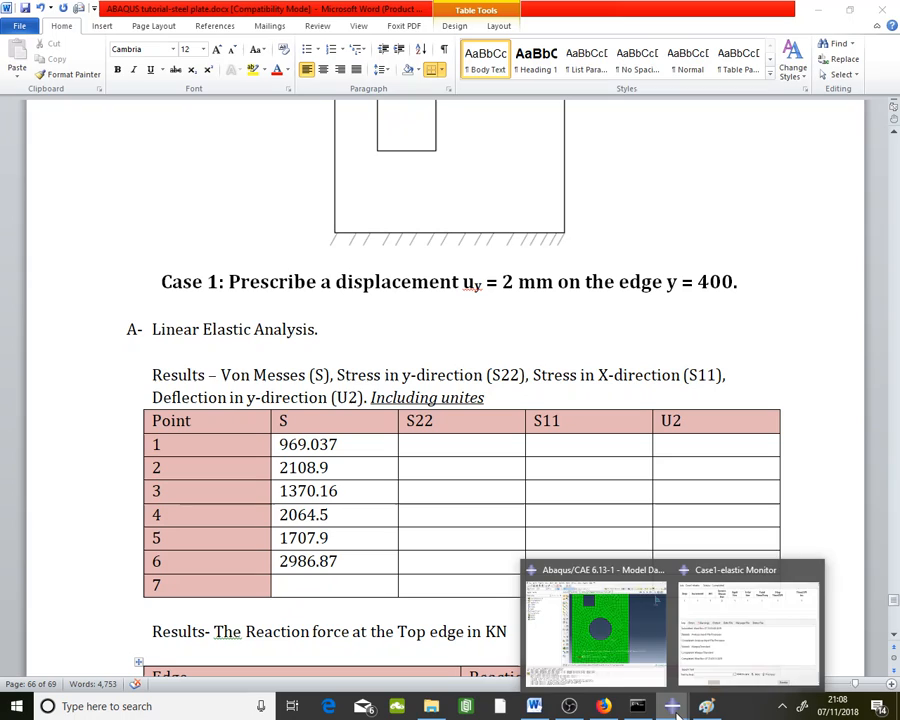
left_click(590, 630)
mouse_move(476, 254)
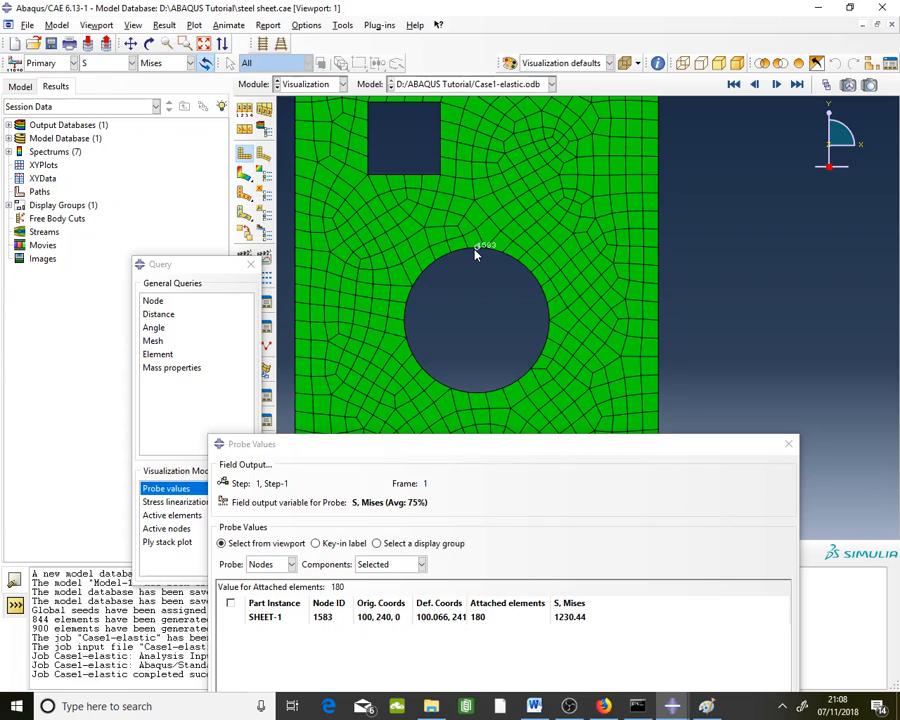
key("alt+Tab")
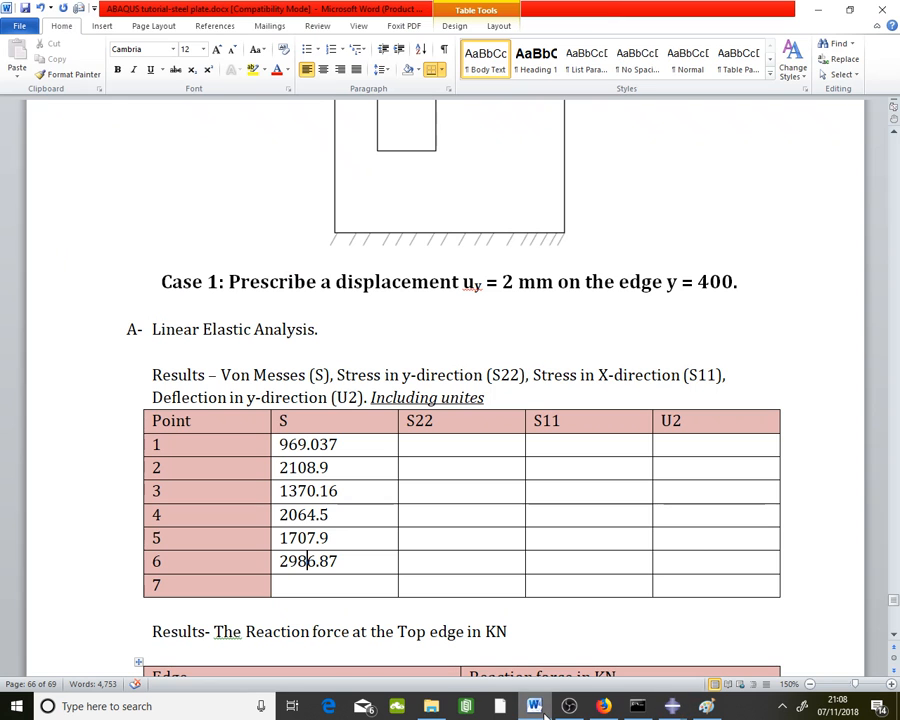
left_click(340, 586)
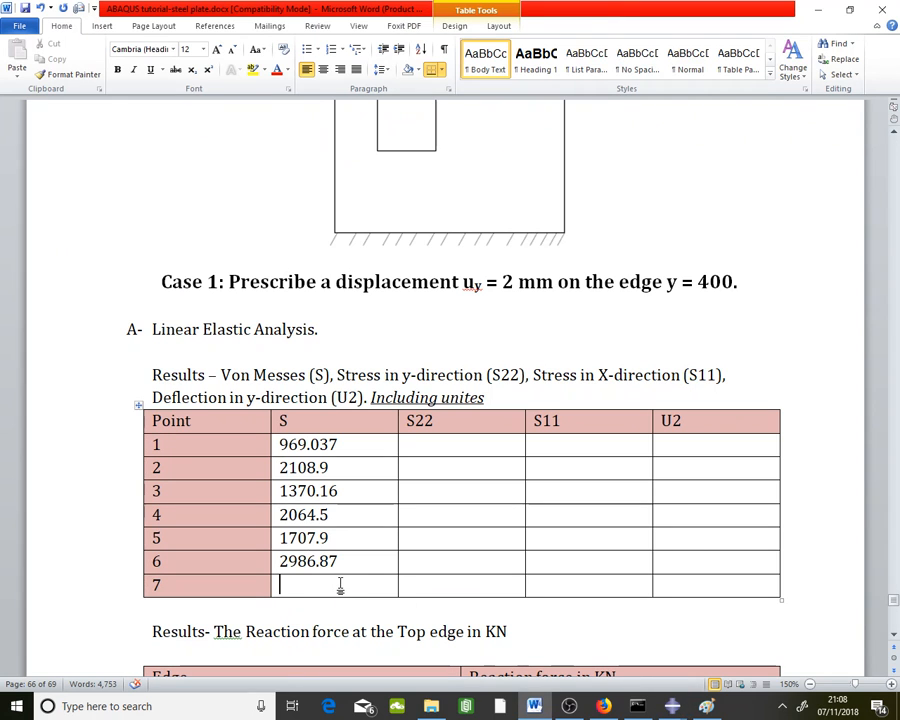
type("1230.")
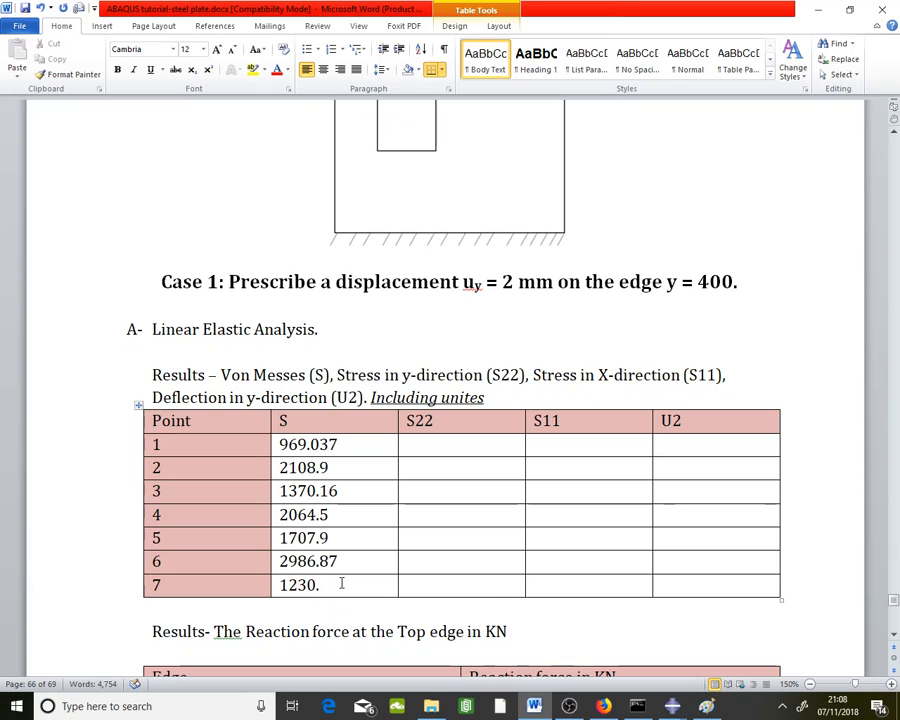
type("44")
left_click(410, 446)
left_click(538, 708)
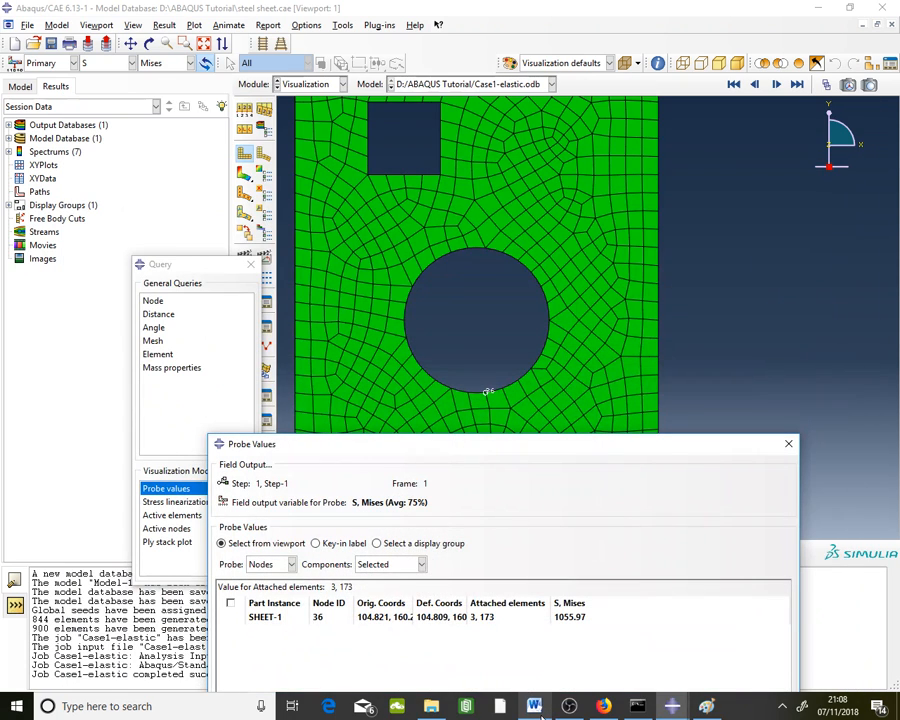
scroll(726, 258, "down", 4)
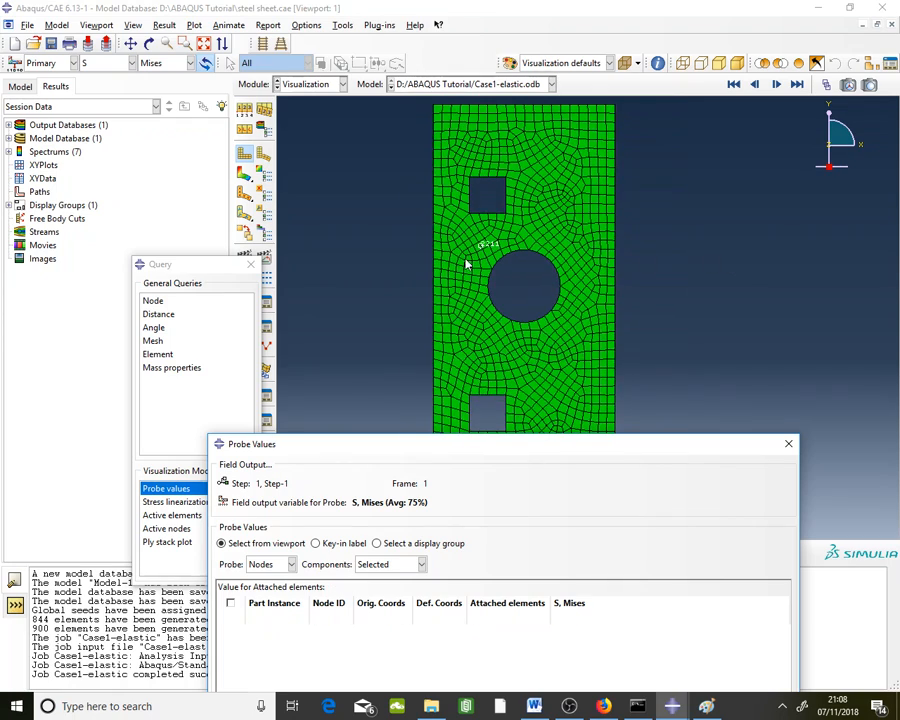
left_click(534, 706)
left_click(440, 447)
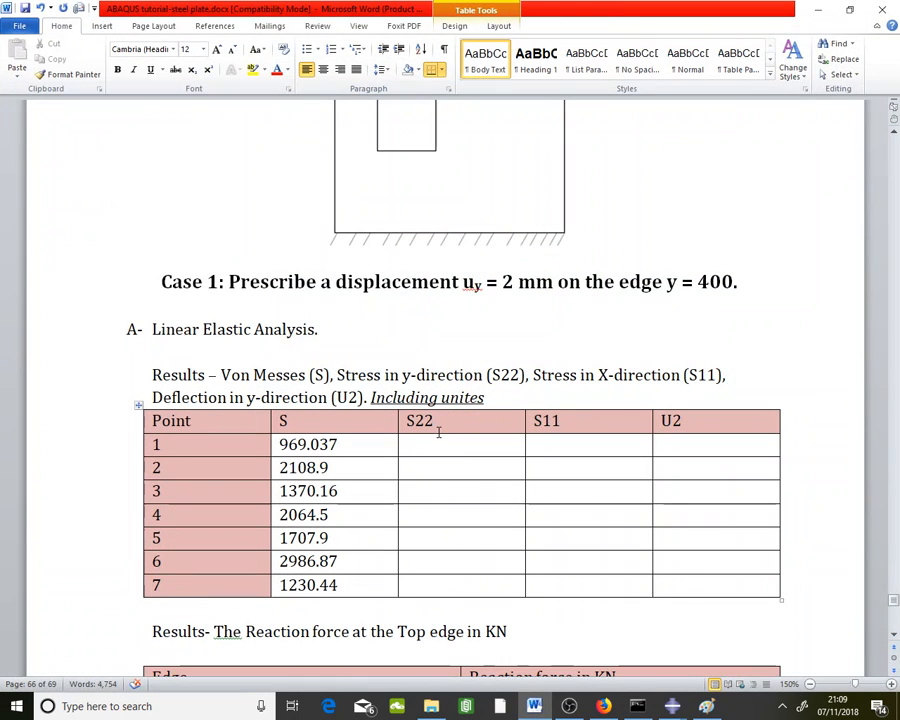
left_click(566, 446)
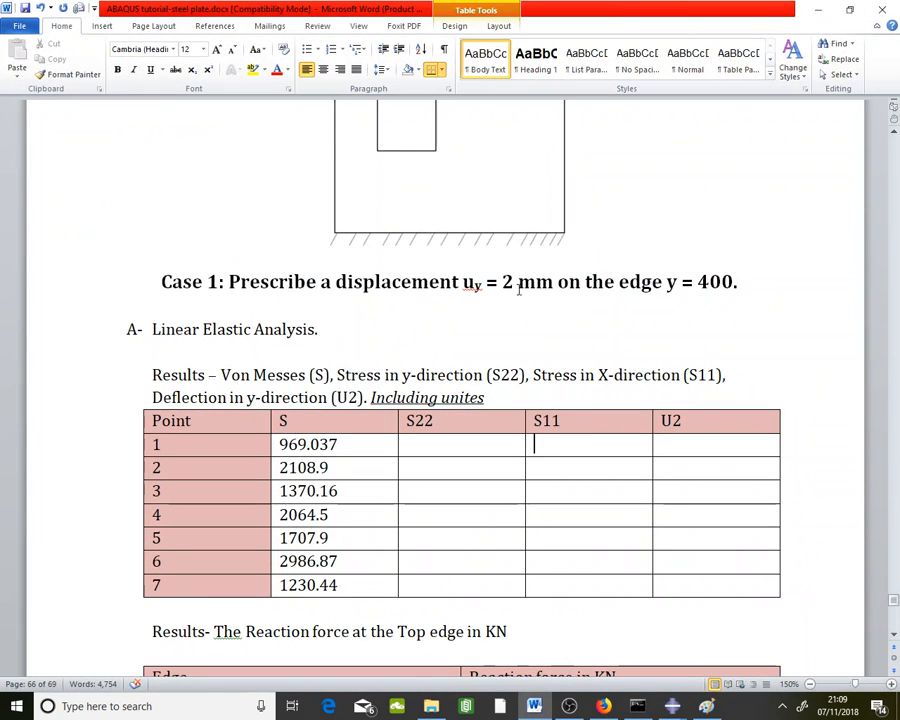
Step: Switch to Abaqus and set the stress component of the displayed field output to S22
left_click(543, 706)
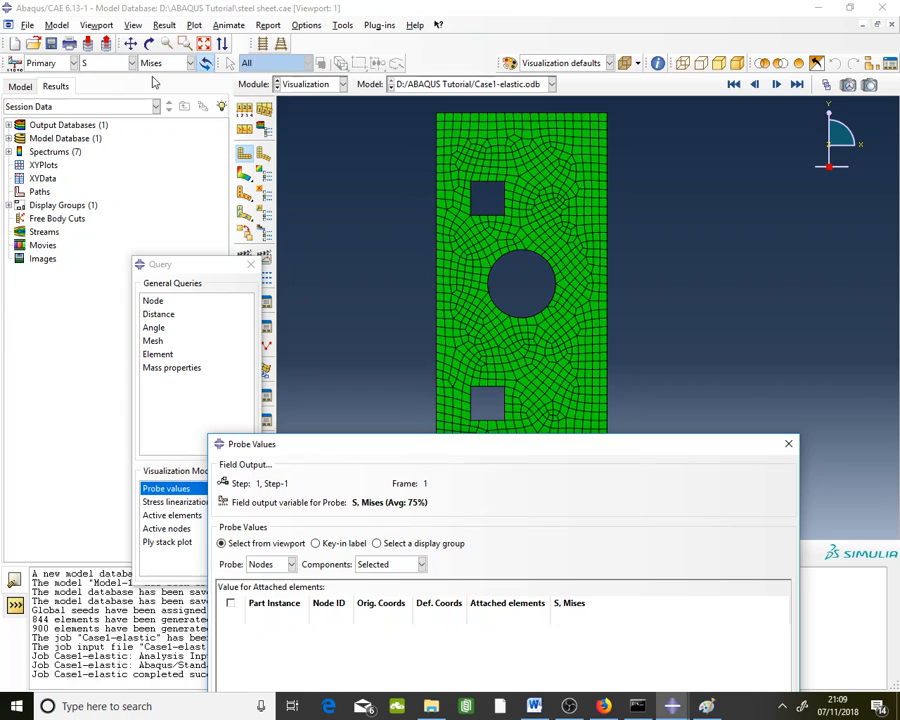
left_click(166, 63)
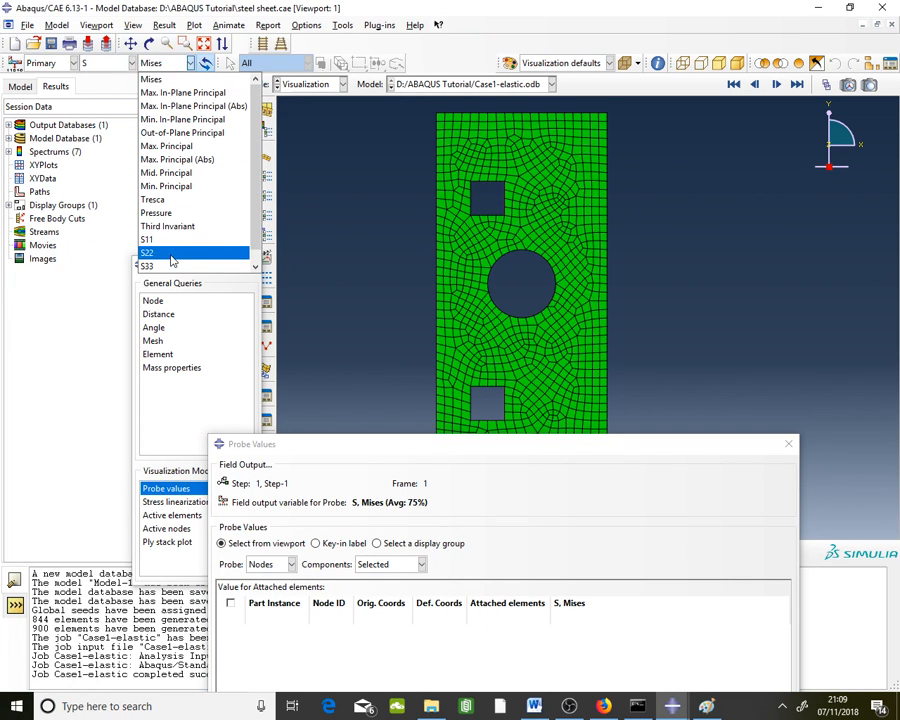
left_click(534, 706)
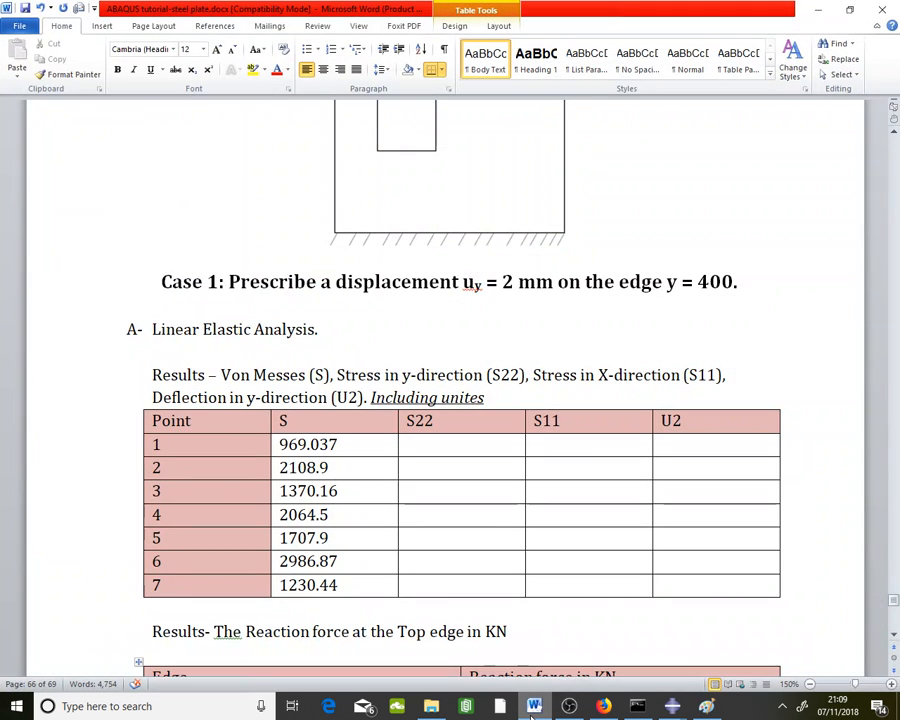
left_click(534, 706)
left_click(170, 63)
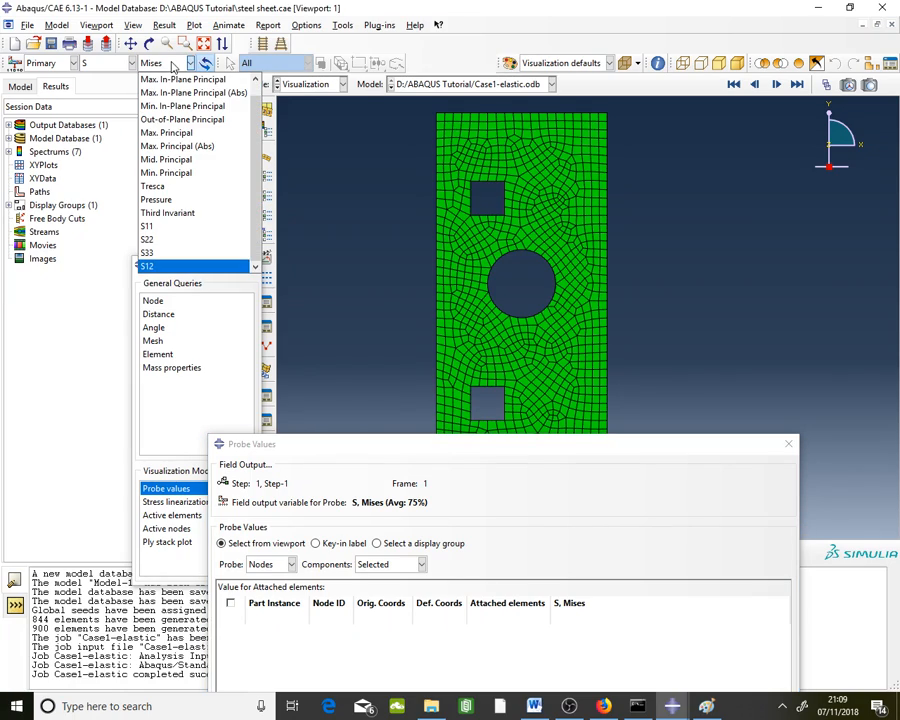
left_click(182, 240)
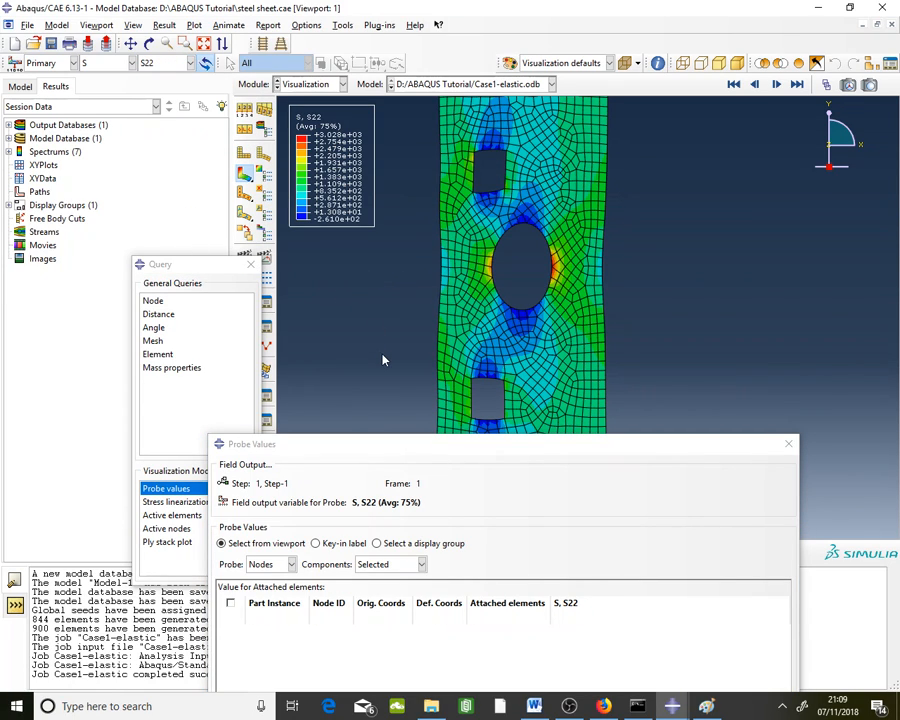
Step: Probe the S22 stress at the four corner nodes of the upper square hole, keeping the probe window clear of the plate
left_click_drag(467, 454, 432, 479)
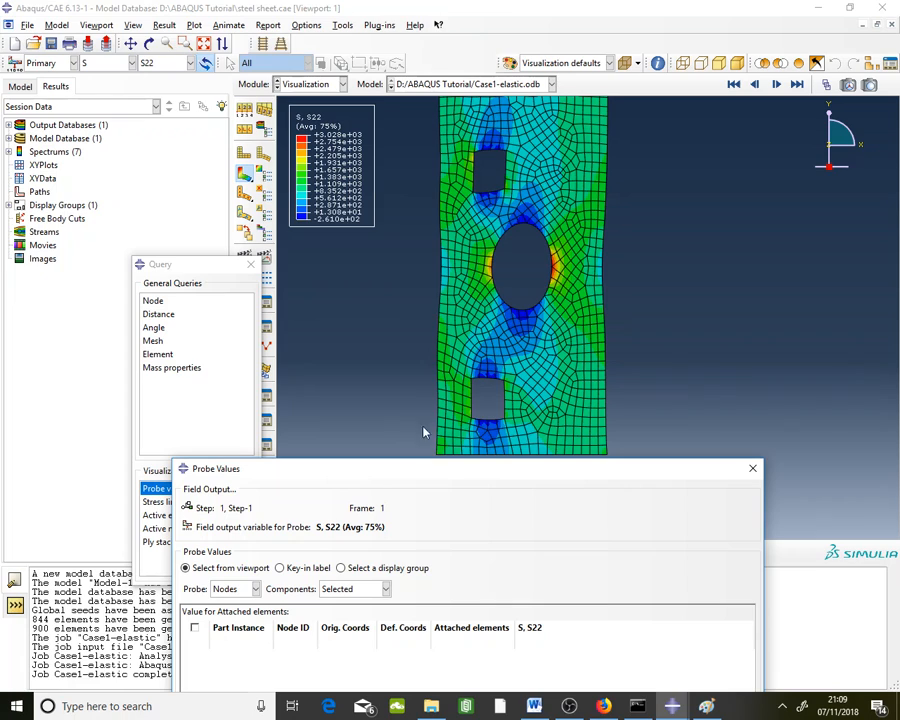
scroll(455, 200, "up", 3)
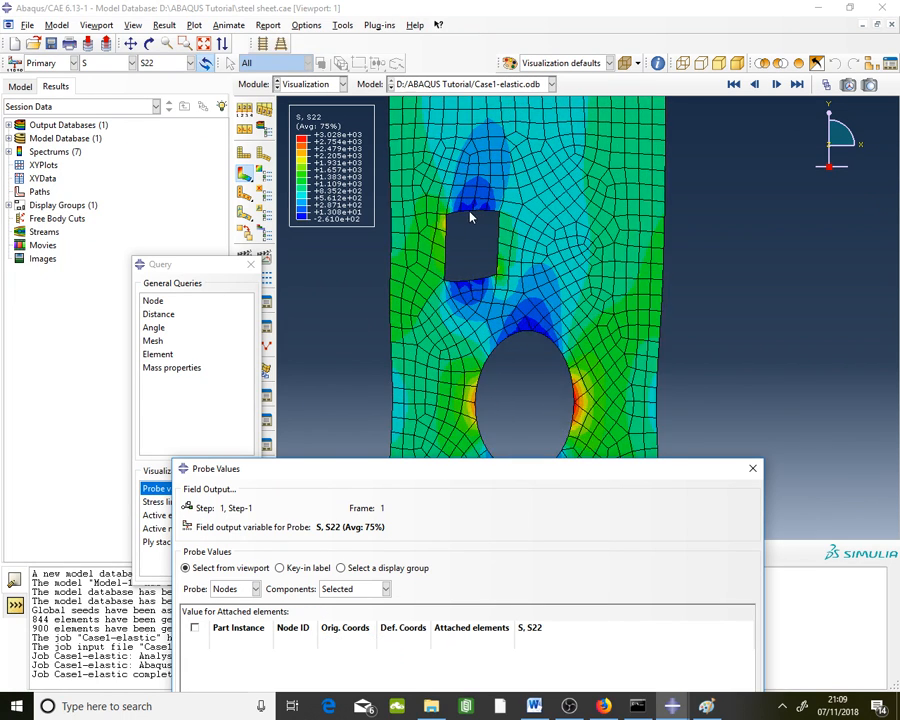
scroll(467, 240, "up", 3)
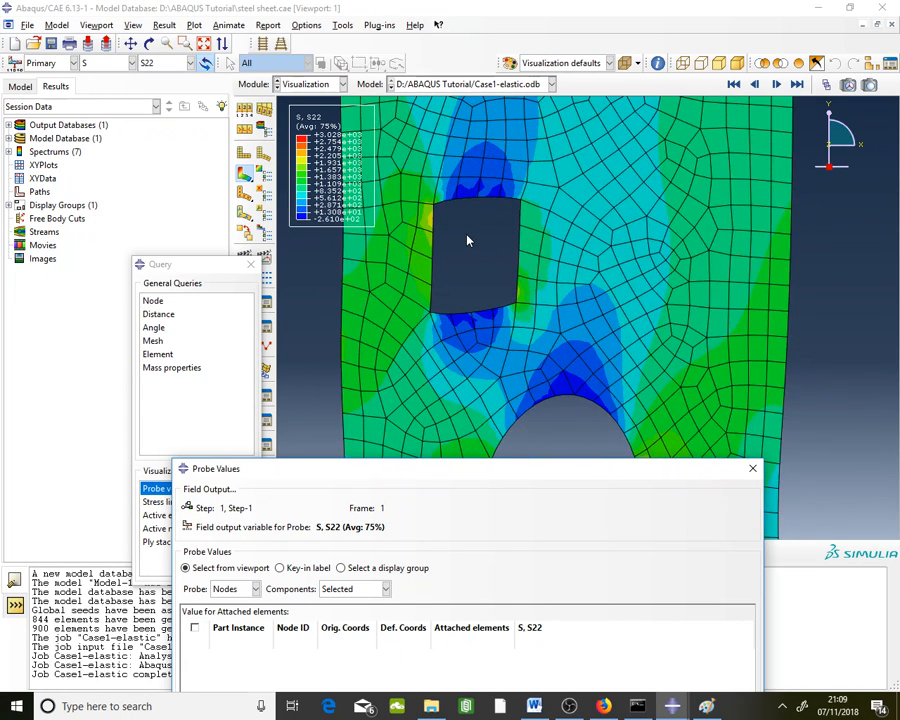
mouse_move(521, 203)
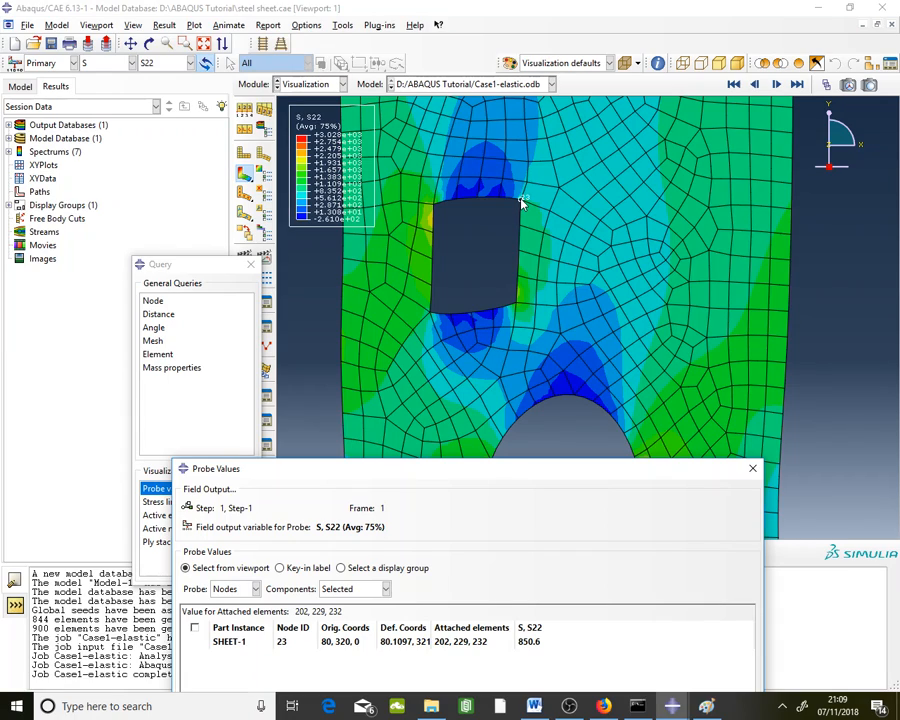
mouse_move(435, 208)
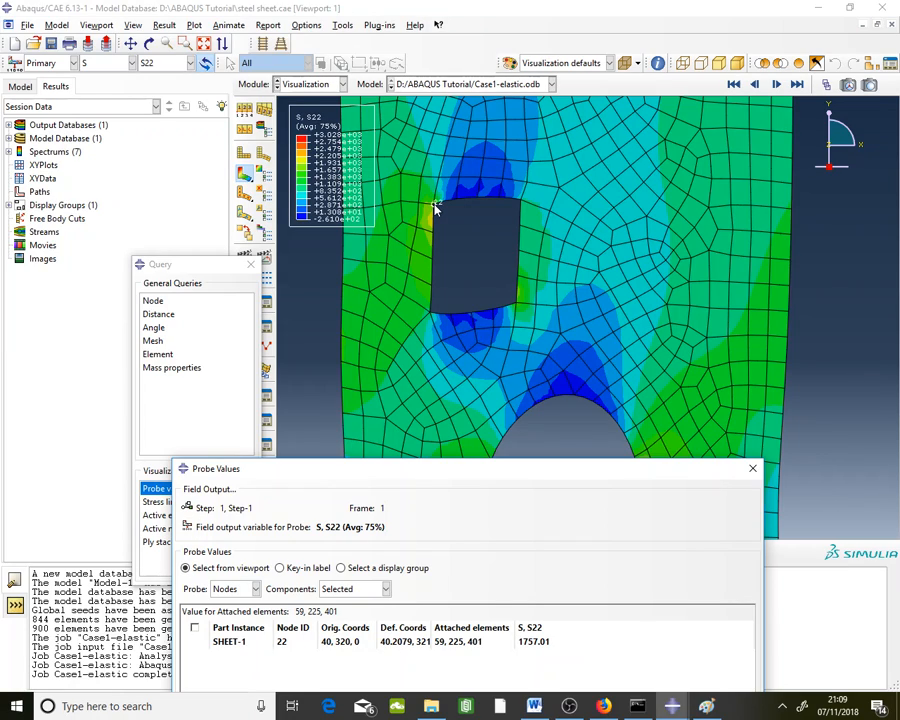
mouse_move(433, 313)
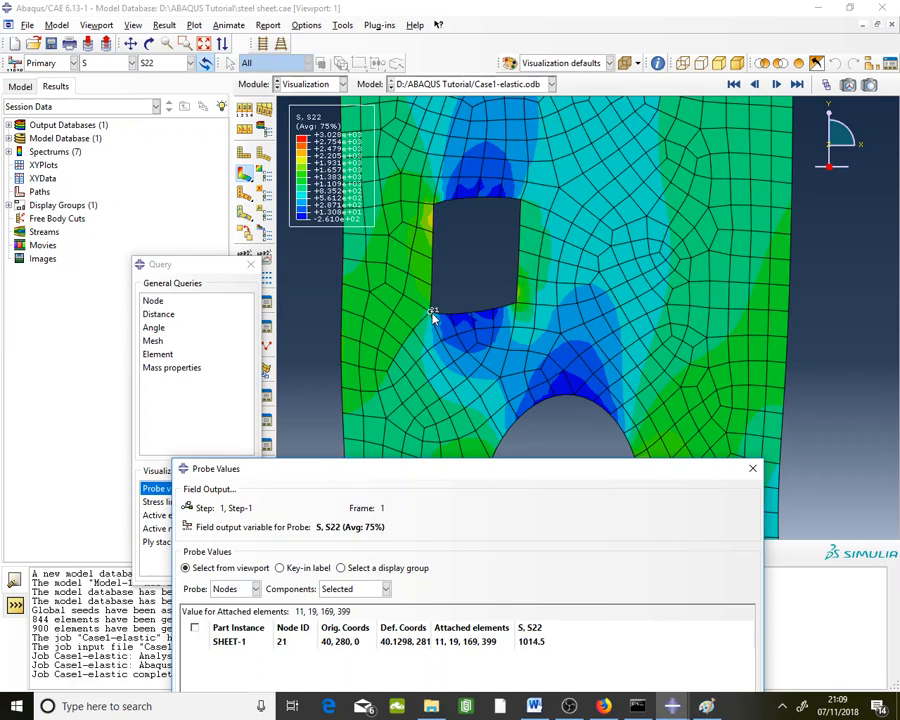
mouse_move(517, 309)
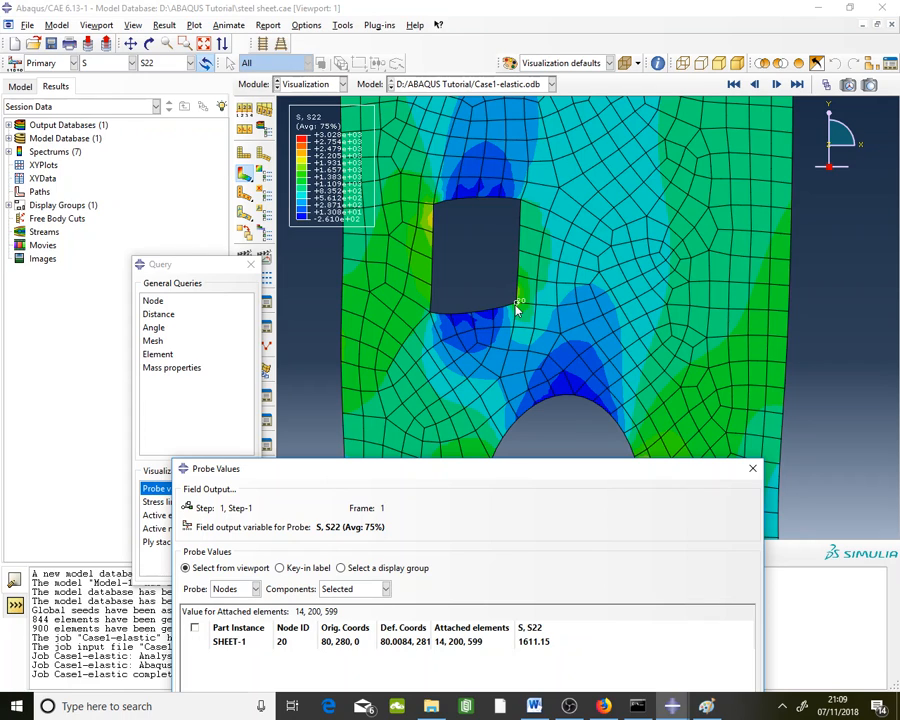
Step: Probe the S22 stress at the upper-right corner node of the lower square hole
scroll(506, 295, "down", 5)
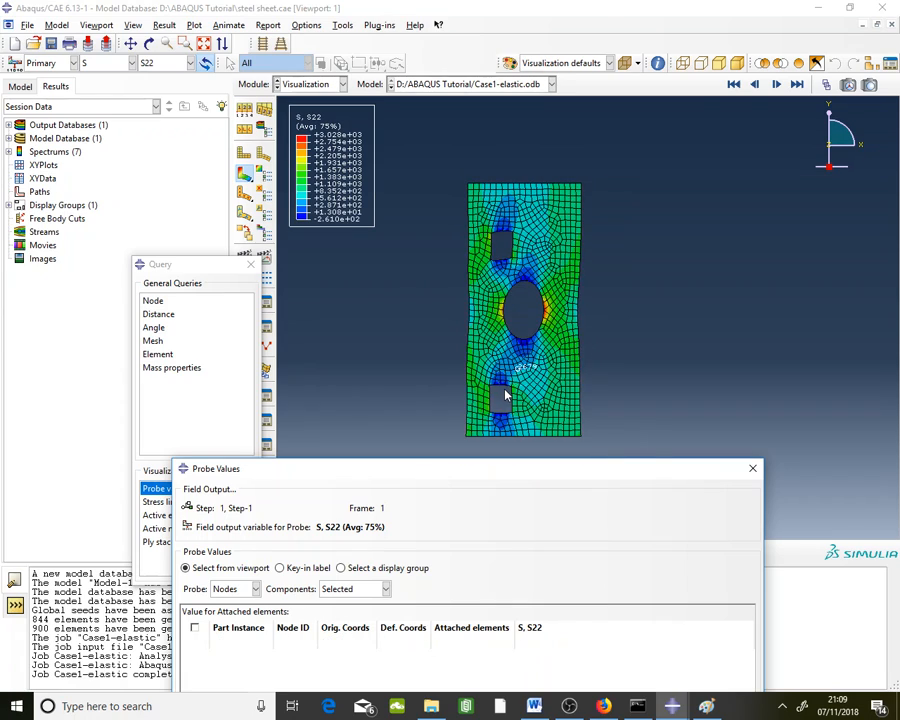
scroll(508, 396, "up", 5)
scroll(508, 399, "up", 4)
mouse_move(536, 374)
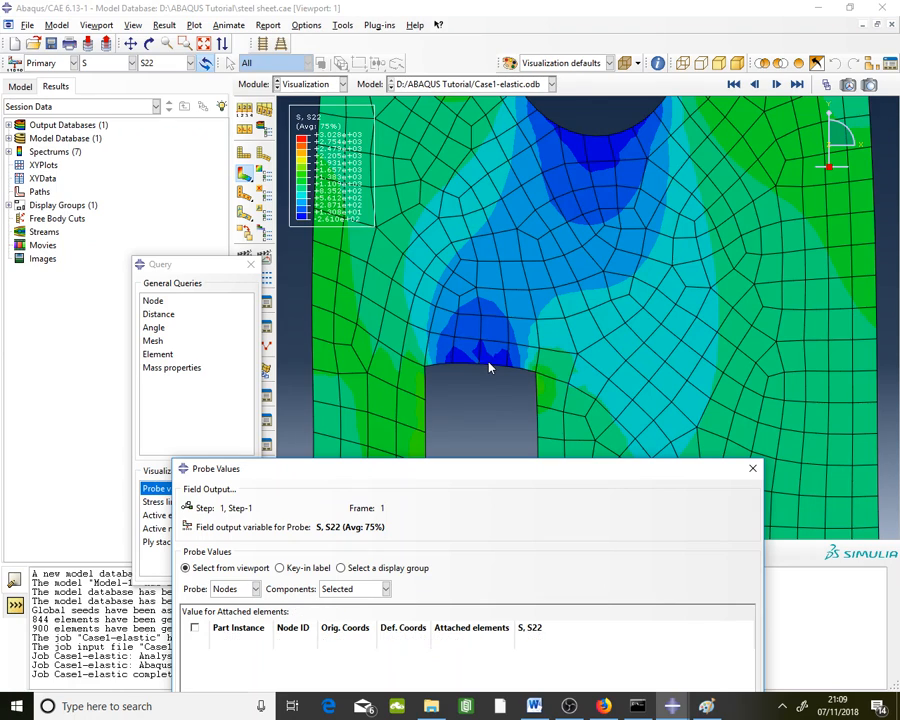
Step: Plot the undeformed shape of the plate around the circular hole for probing S22 at its edge
scroll(488, 367, "down", 4)
scroll(505, 200, "up", 3)
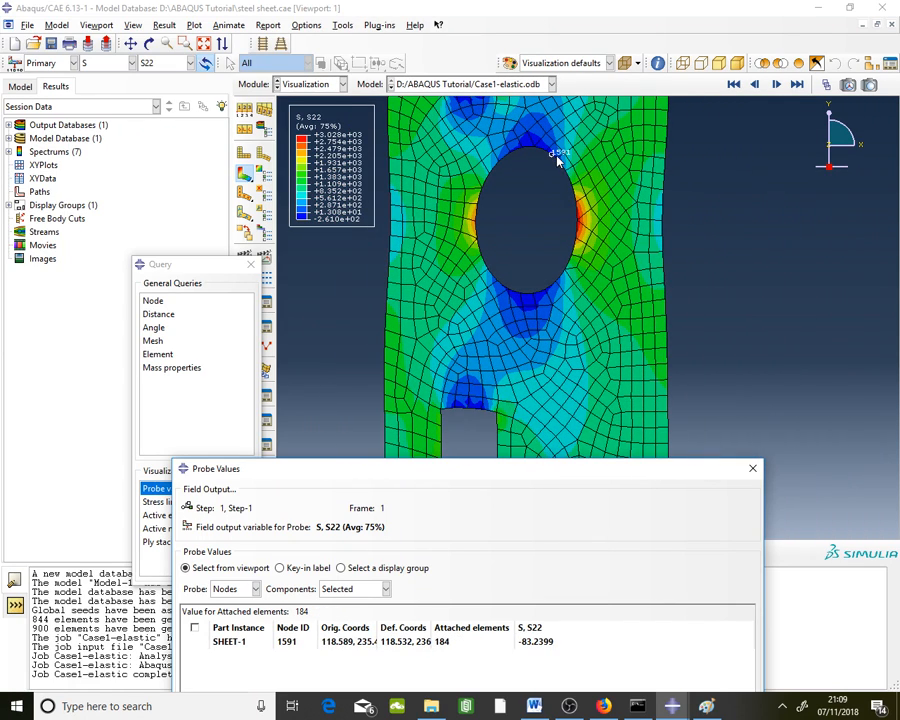
scroll(544, 179, "down", 1)
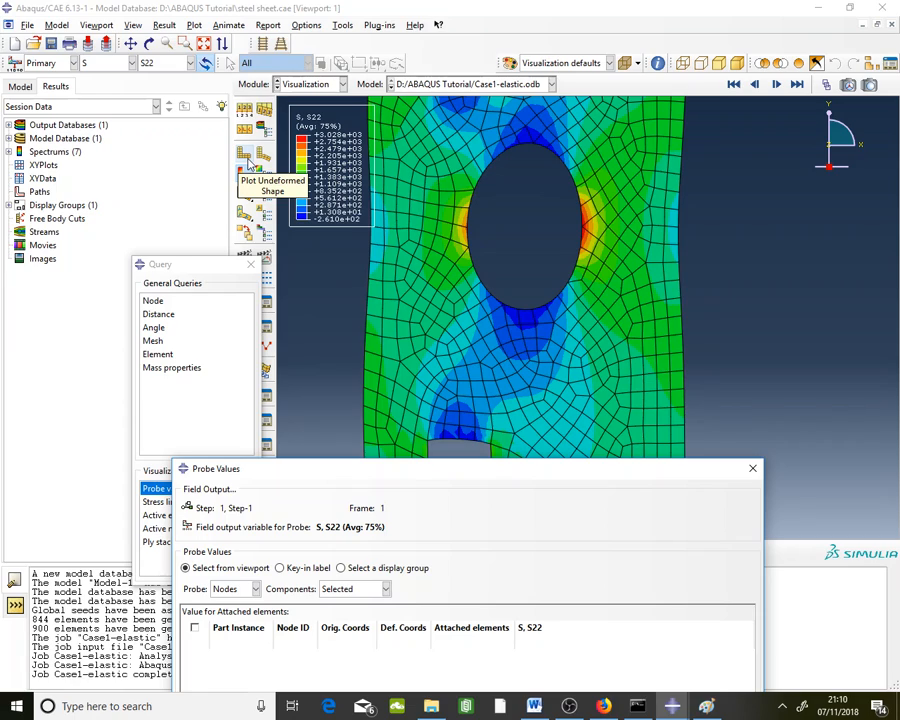
left_click(249, 165)
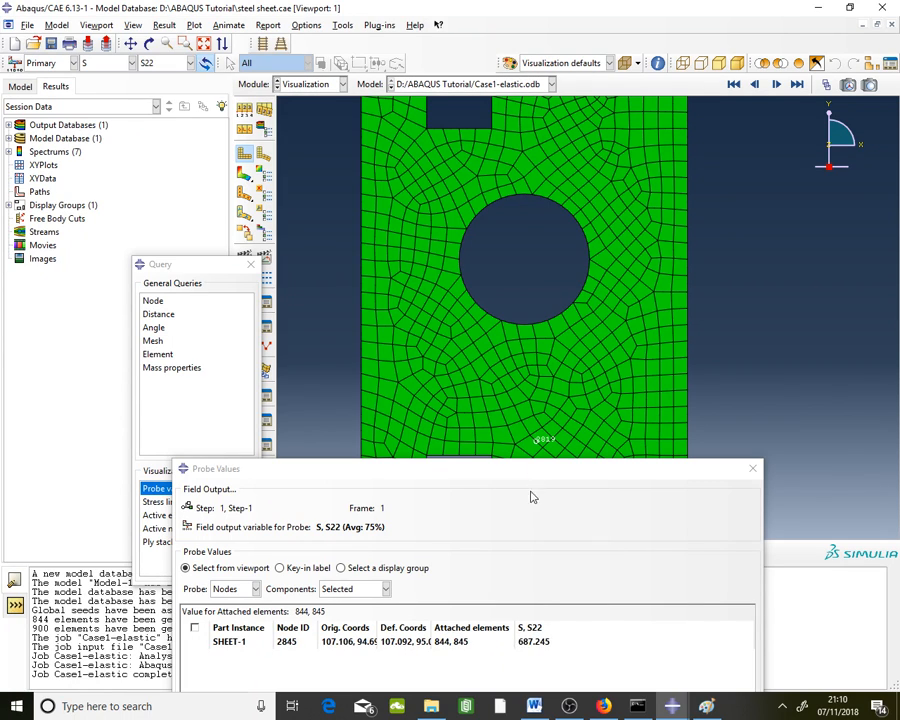
Step: Switch to Word and enter 850.6 as the S22 value for point 1 in the results table
key("alt+Tab")
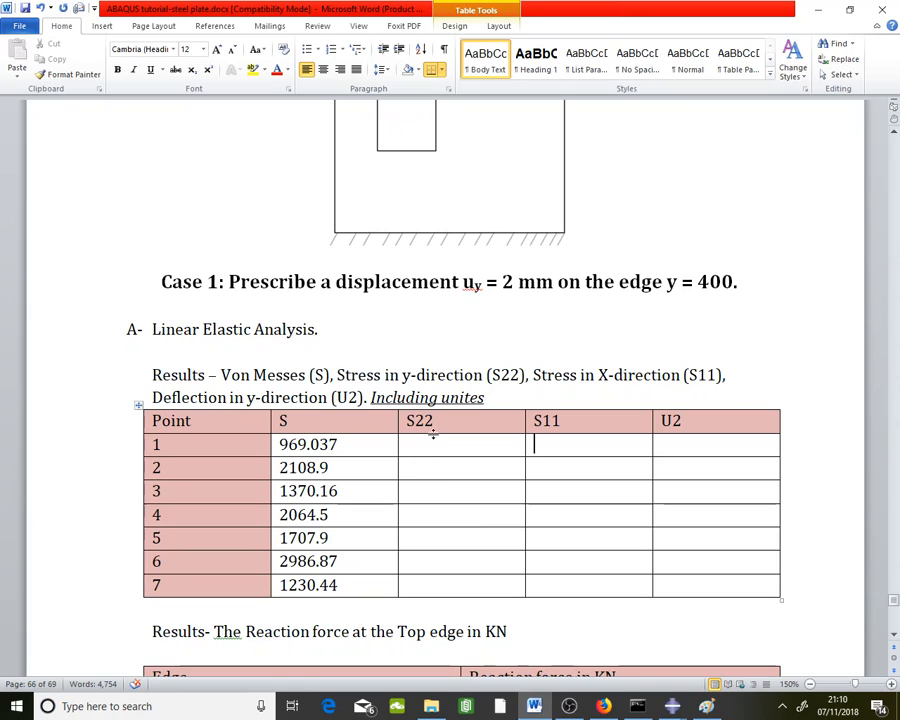
left_click(536, 706)
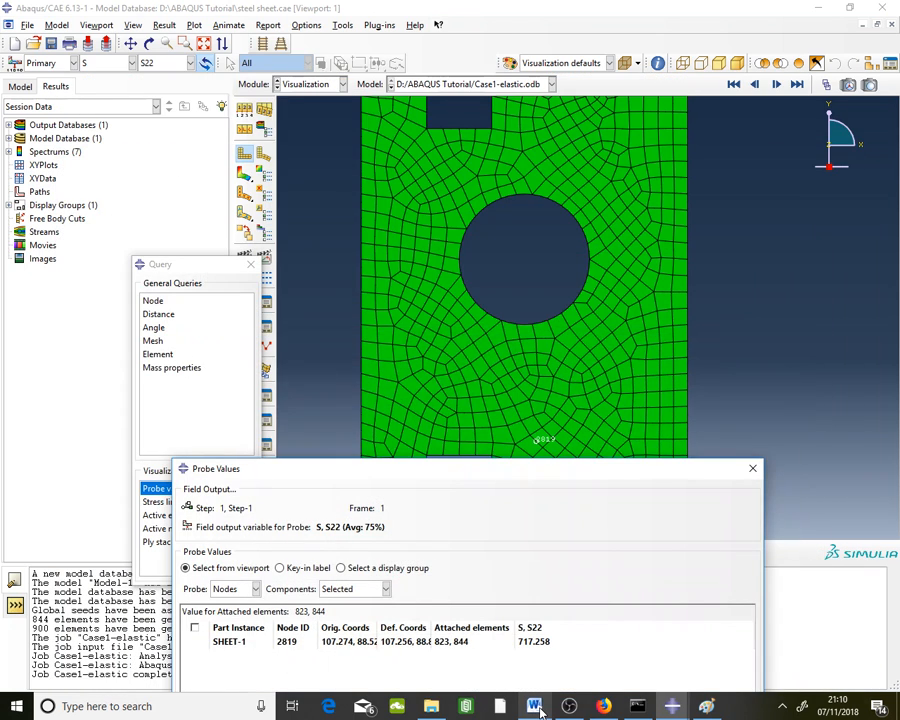
left_click(536, 706)
left_click(536, 706)
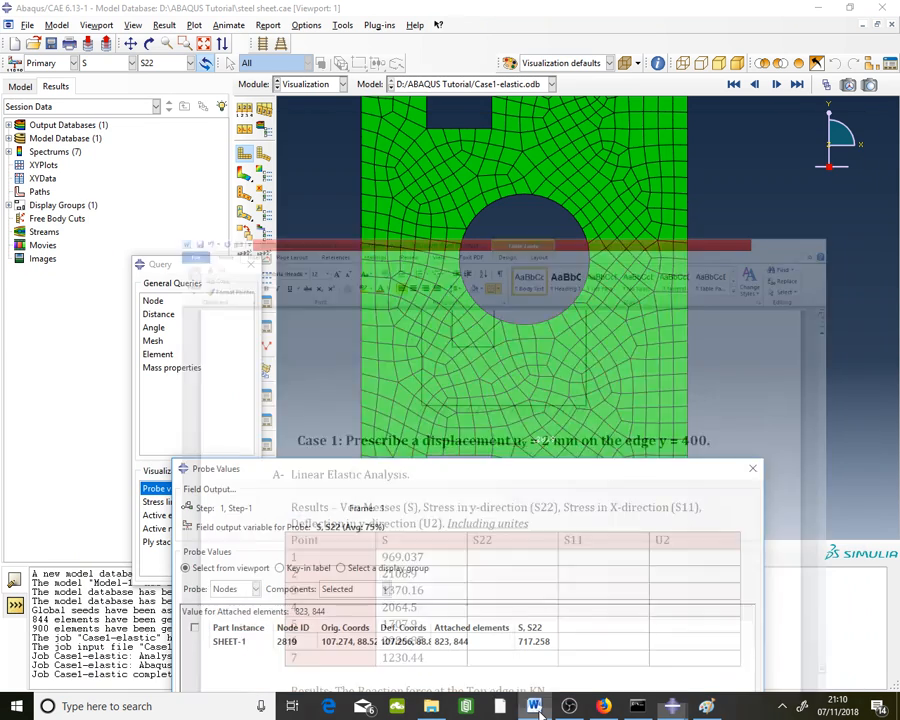
left_click(536, 706)
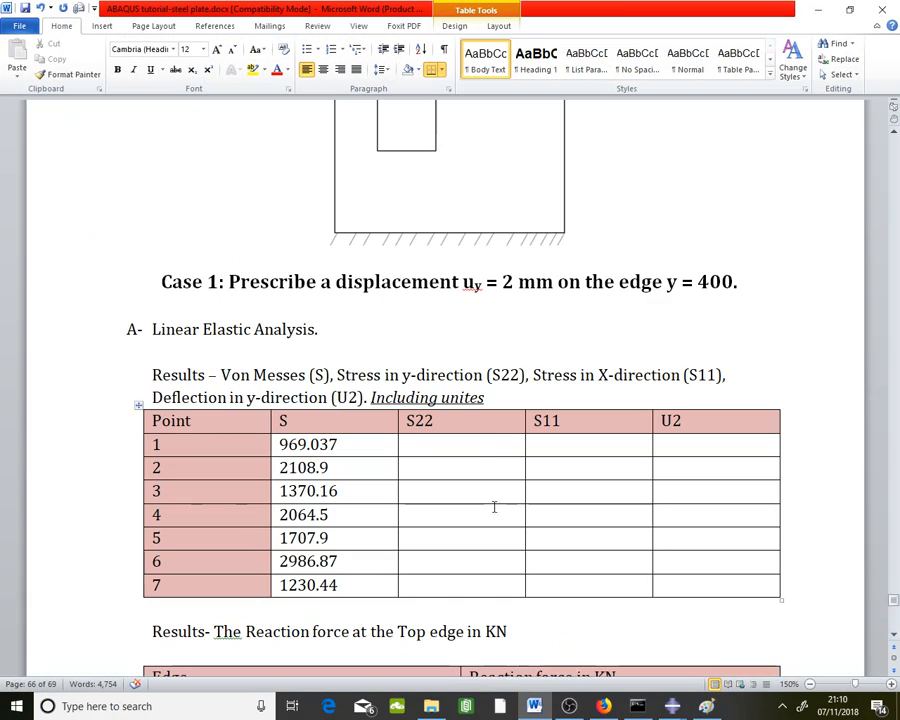
left_click(479, 447)
type("850")
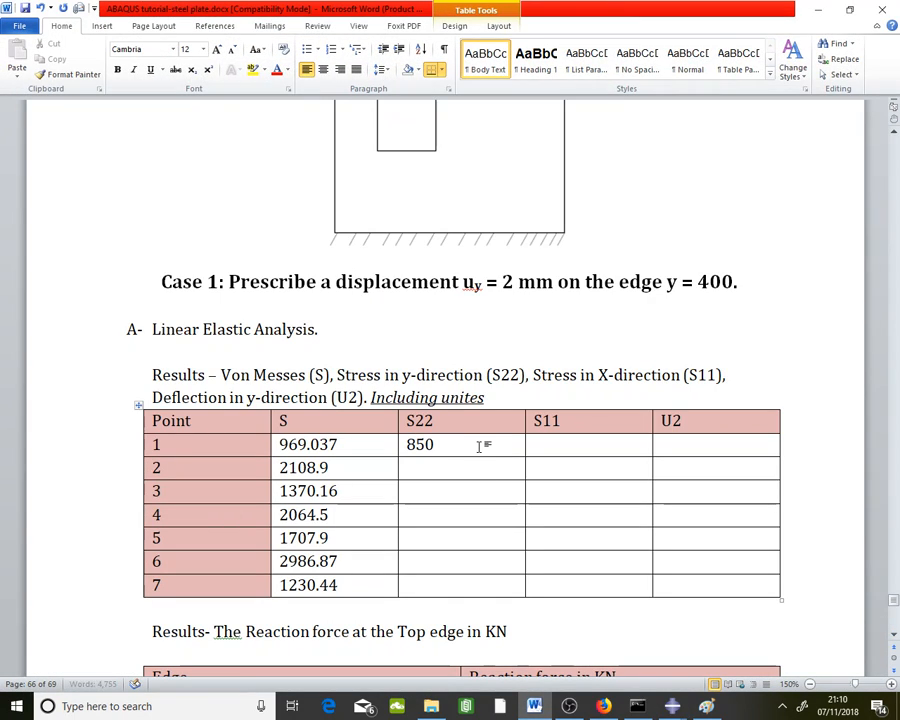
type(".6")
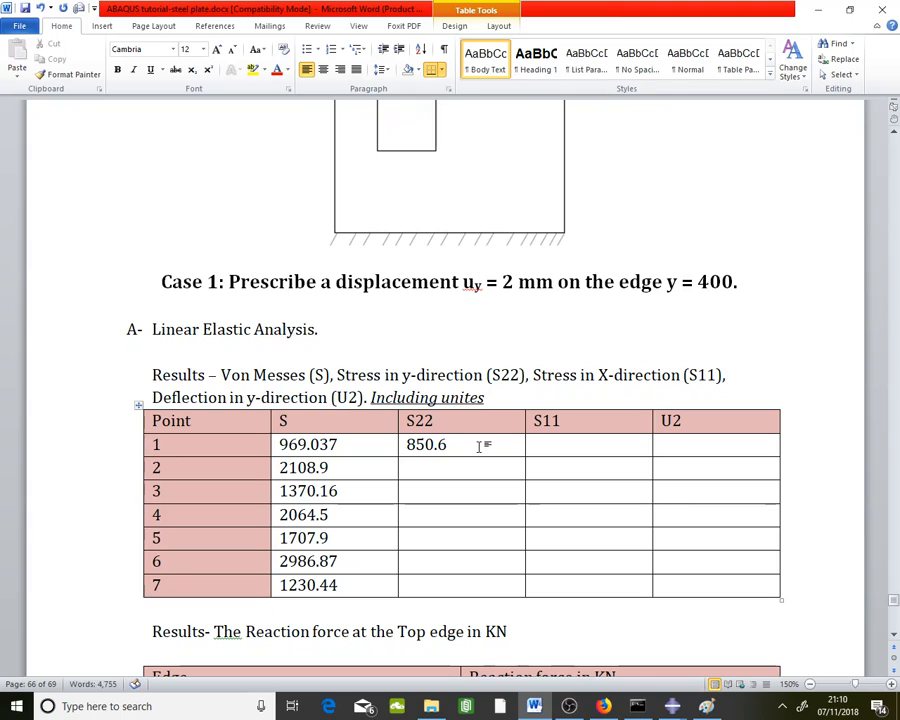
key("Down")
Step: Enter the S22 values 1757.01 for point 2 and 1014.5 for point 3
type("1757.0")
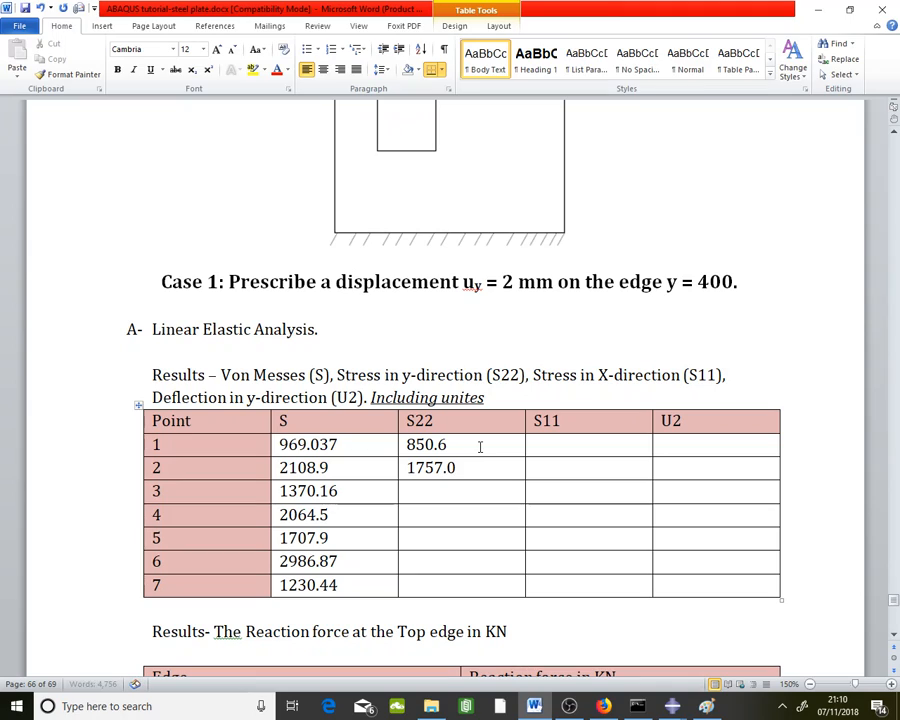
type("1")
key("Down")
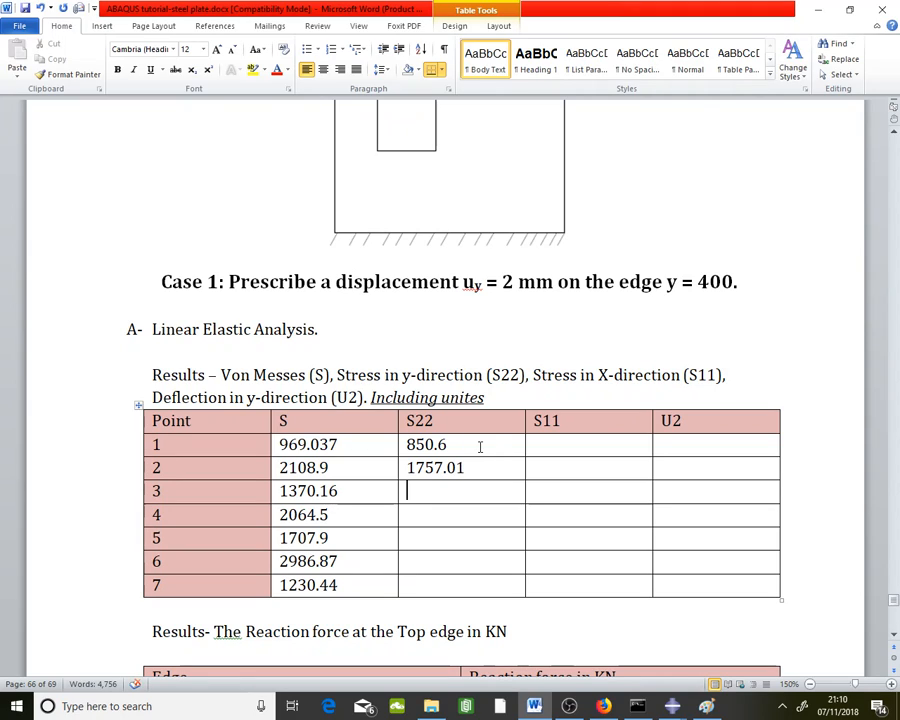
type("1014")
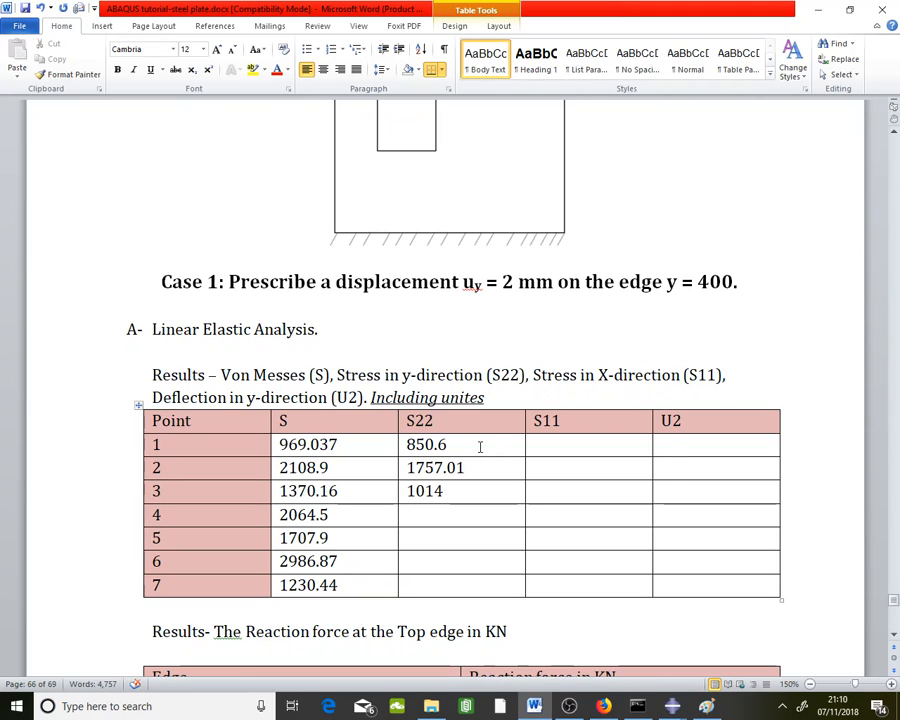
type(".5")
key("Down")
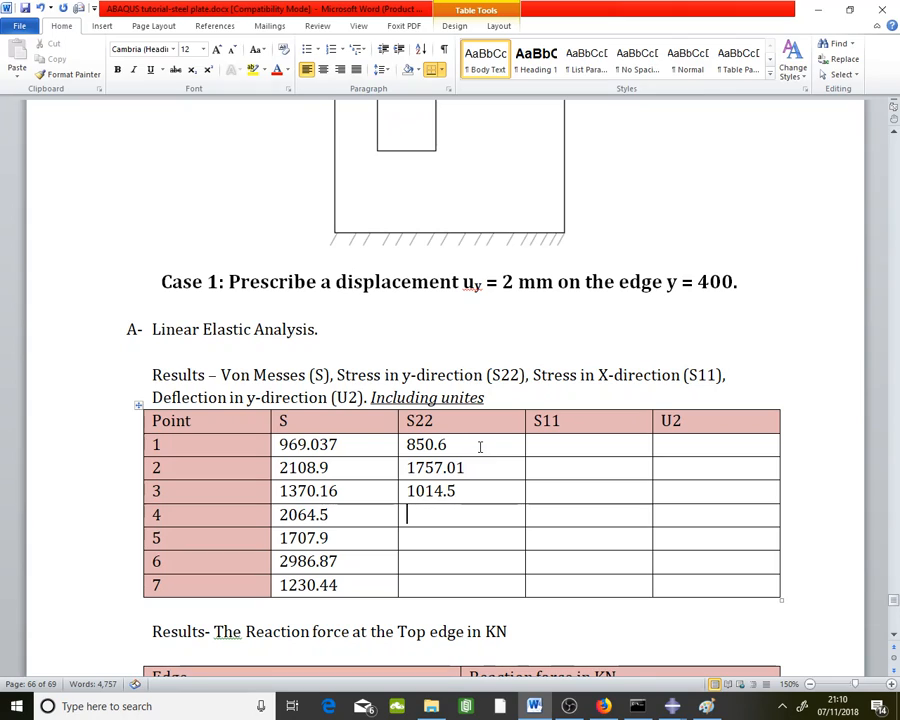
Step: Enter the S22 values 1611.15 for point 4 and 1419.3 for point 5
type("161")
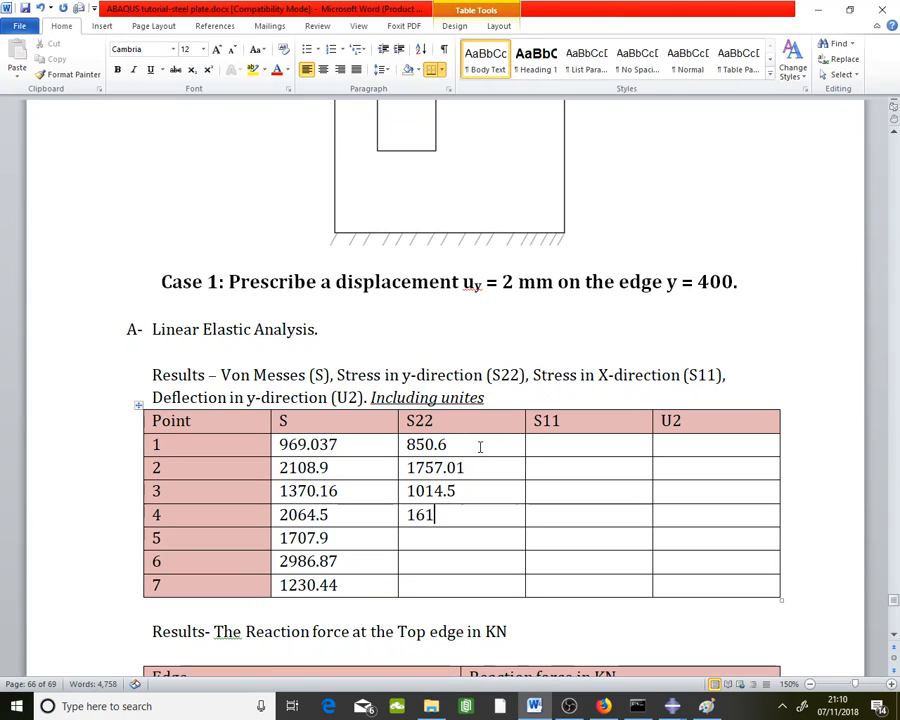
type("1.15")
key("Down")
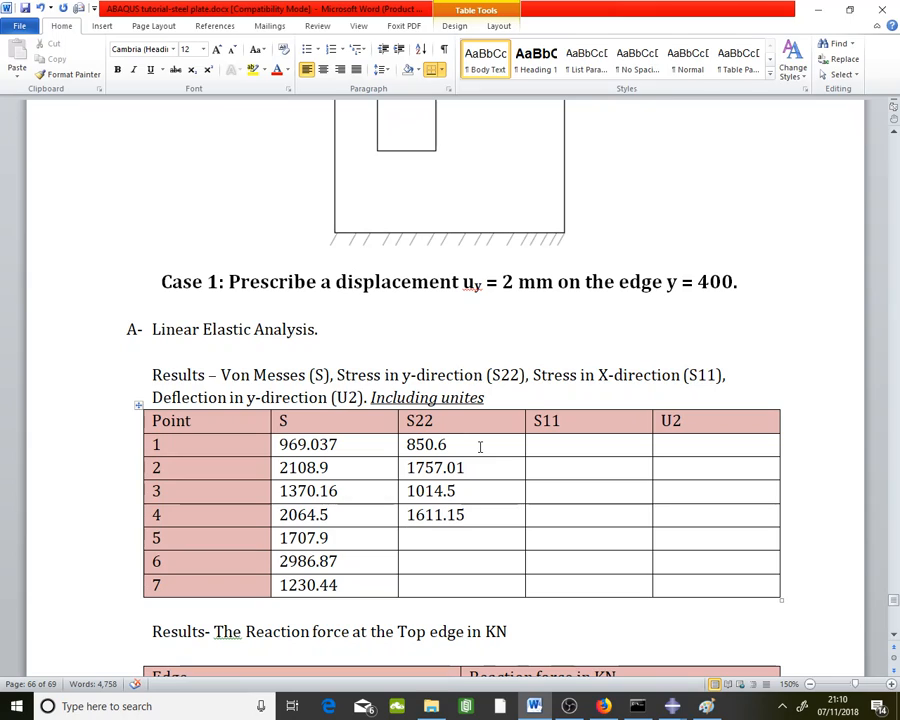
type("1")
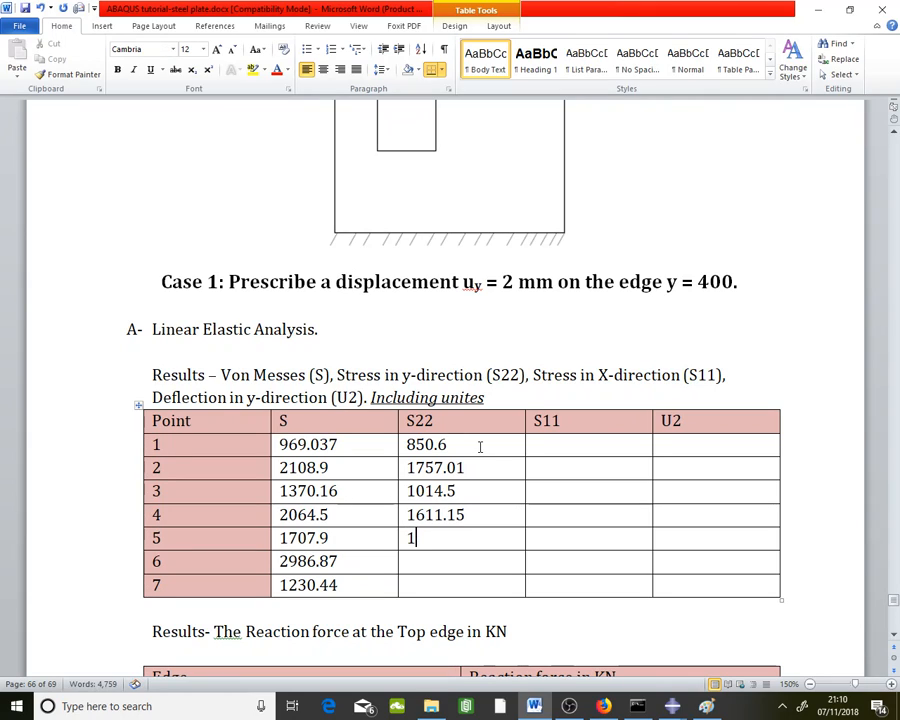
type("419.3")
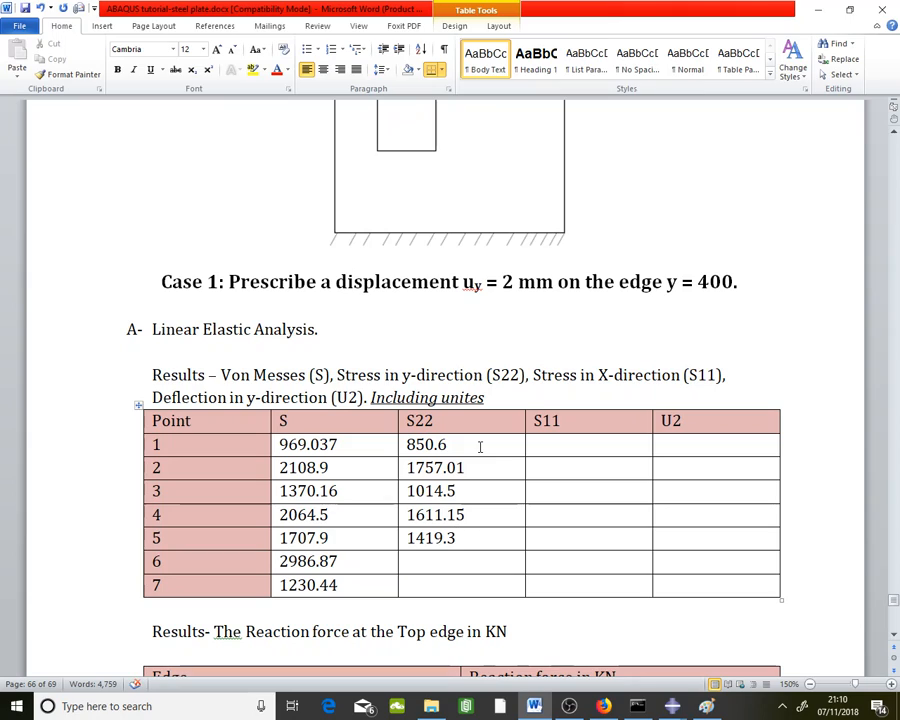
Step: Enter the S22 values 3027.6 for point 6 and -60 for point 7 in the results table
key("Down")
type("3027")
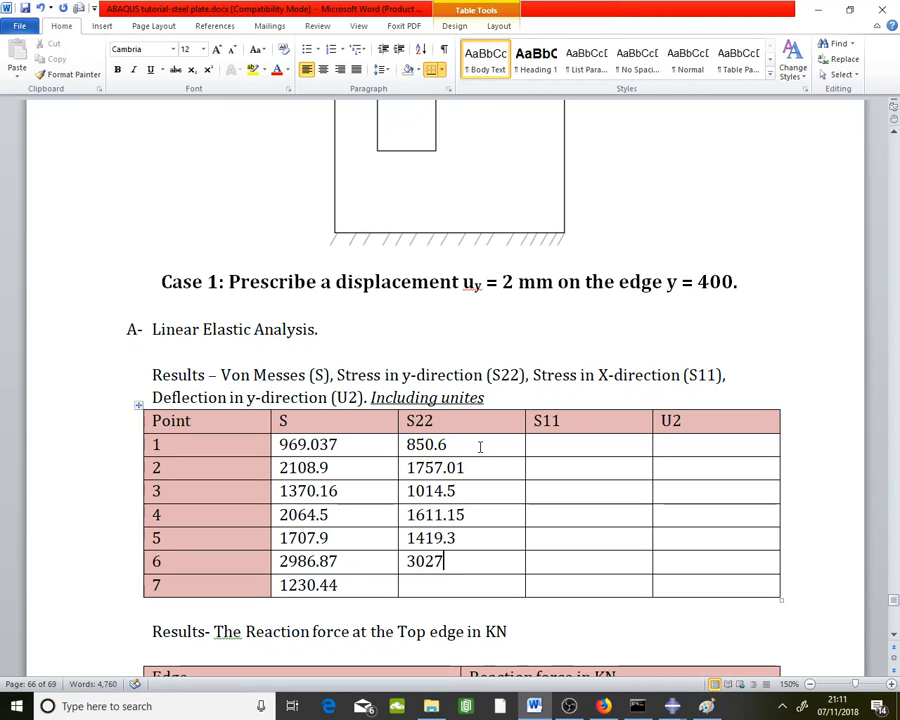
type(".6")
key("Down")
type("-60")
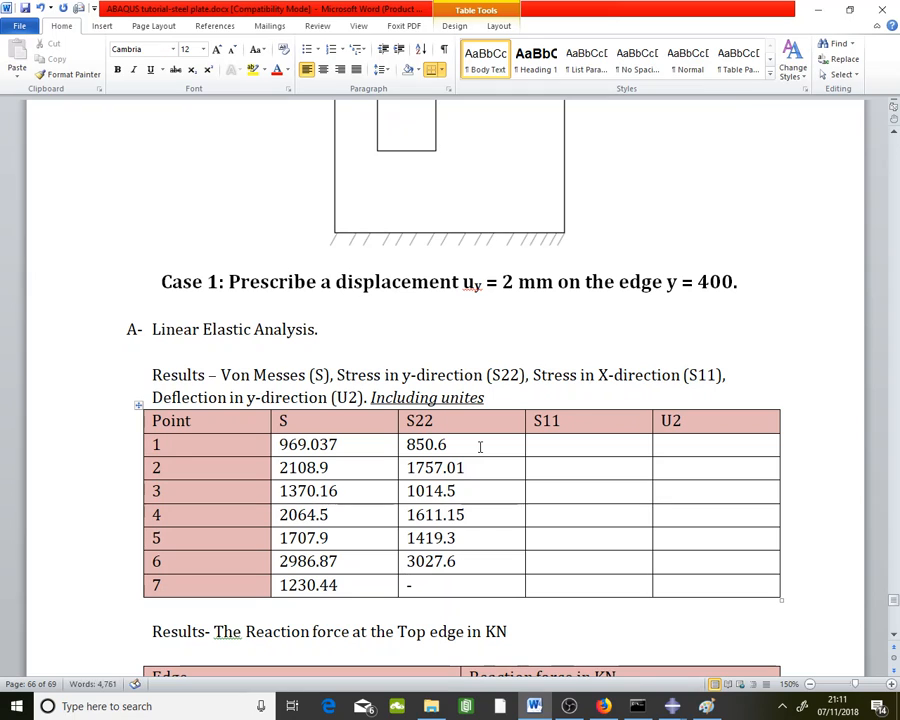
left_click(568, 445)
Step: Switch to Abaqus/CAE and plot the S11 stress component on the Case1-elastic plate
left_click(672, 706)
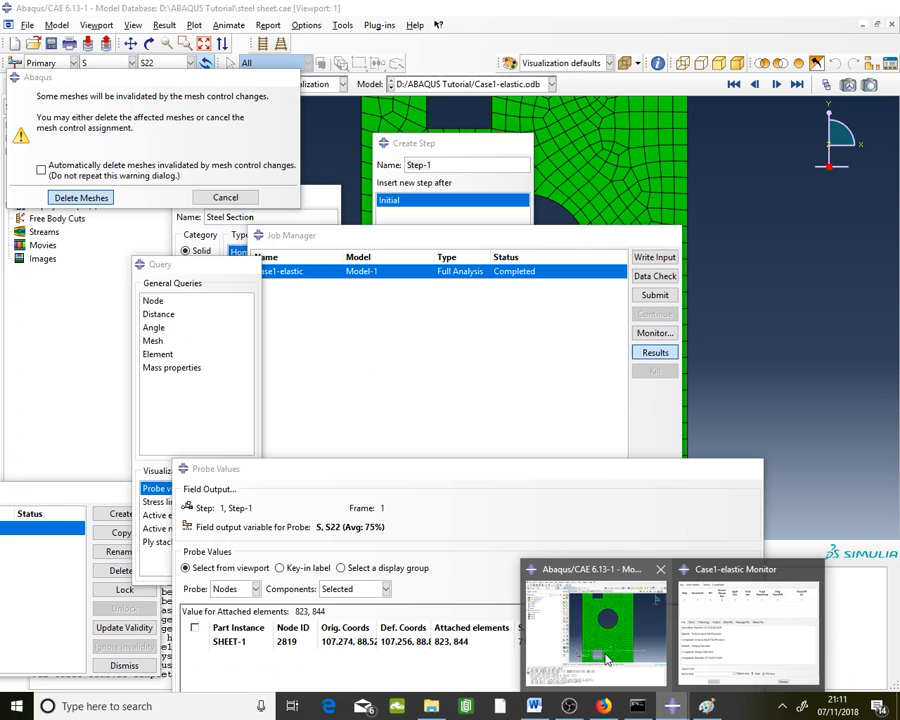
left_click(595, 625)
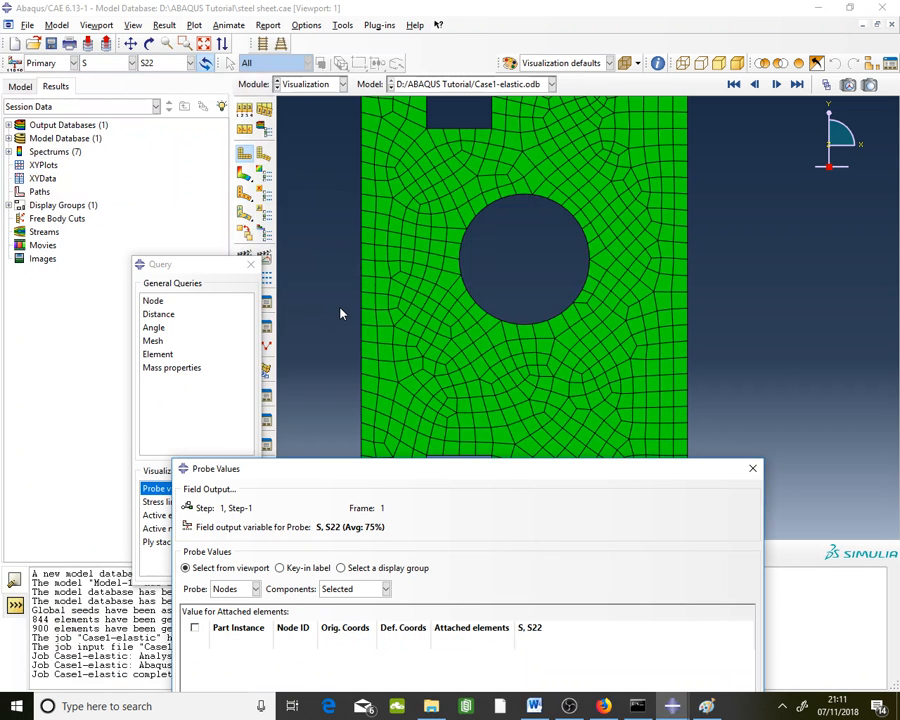
left_click(155, 64)
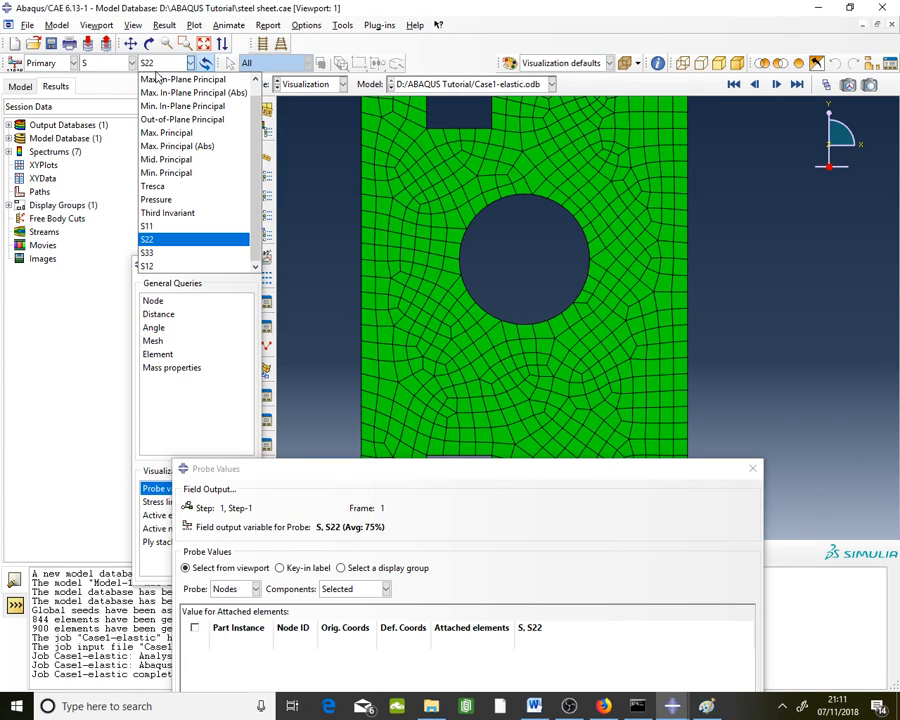
left_click(150, 226)
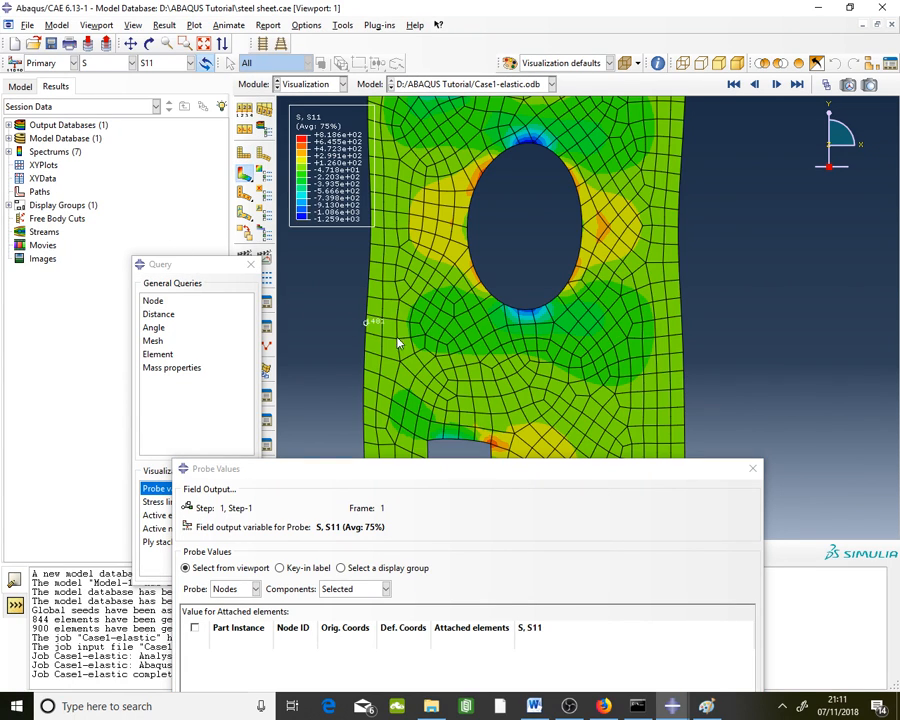
Step: Probe S11 at the nodes around the upper rectangular cutout of the plate
scroll(408, 353, "down", 3)
scroll(444, 176, "up", 5)
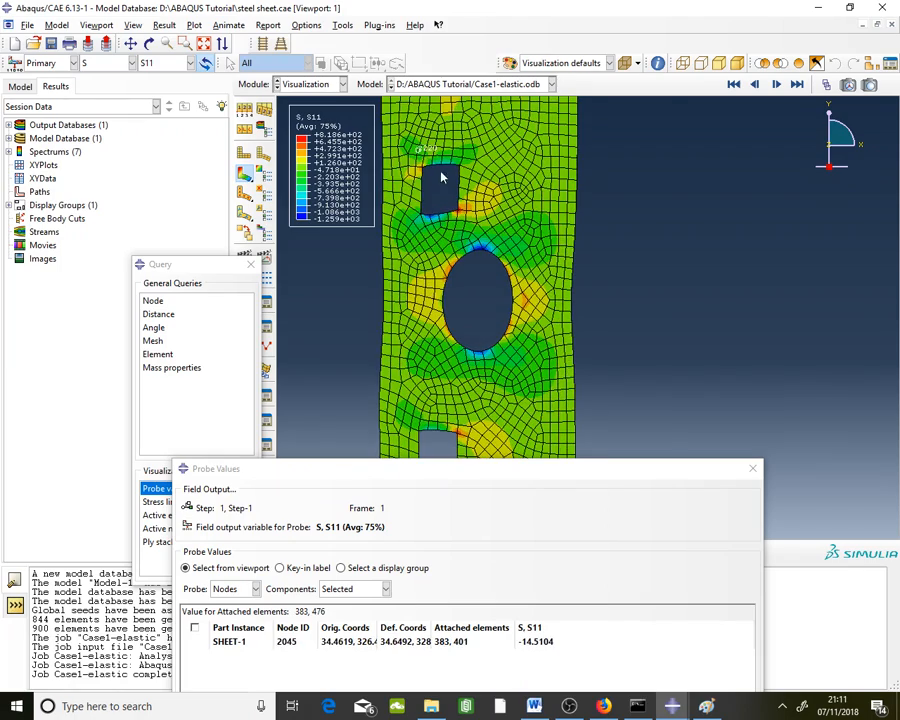
scroll(455, 190, "down", 2)
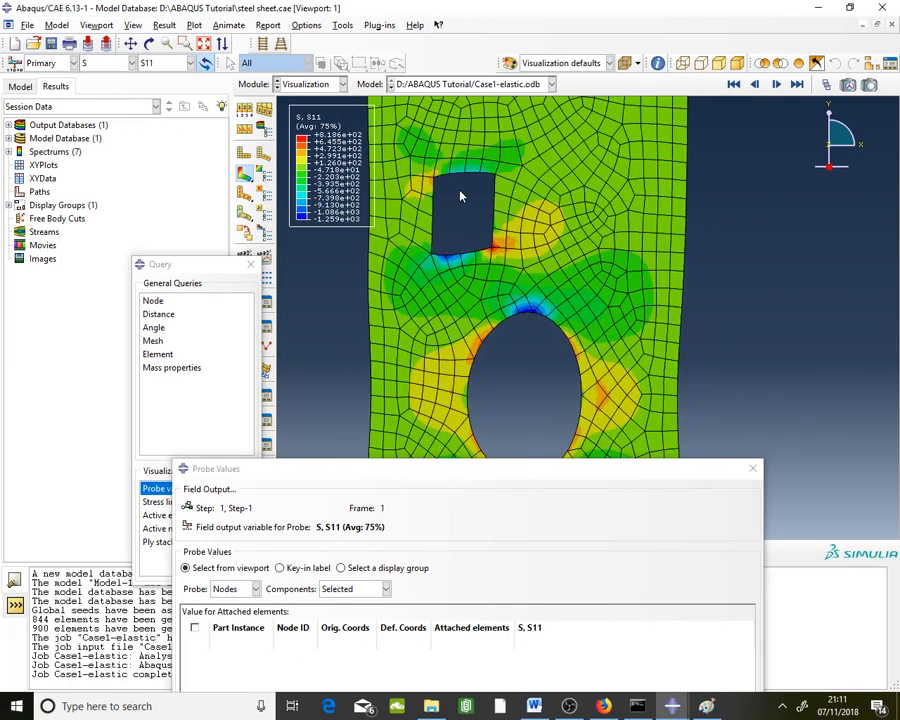
scroll(486, 193, "up", 5)
scroll(490, 196, "down", 1)
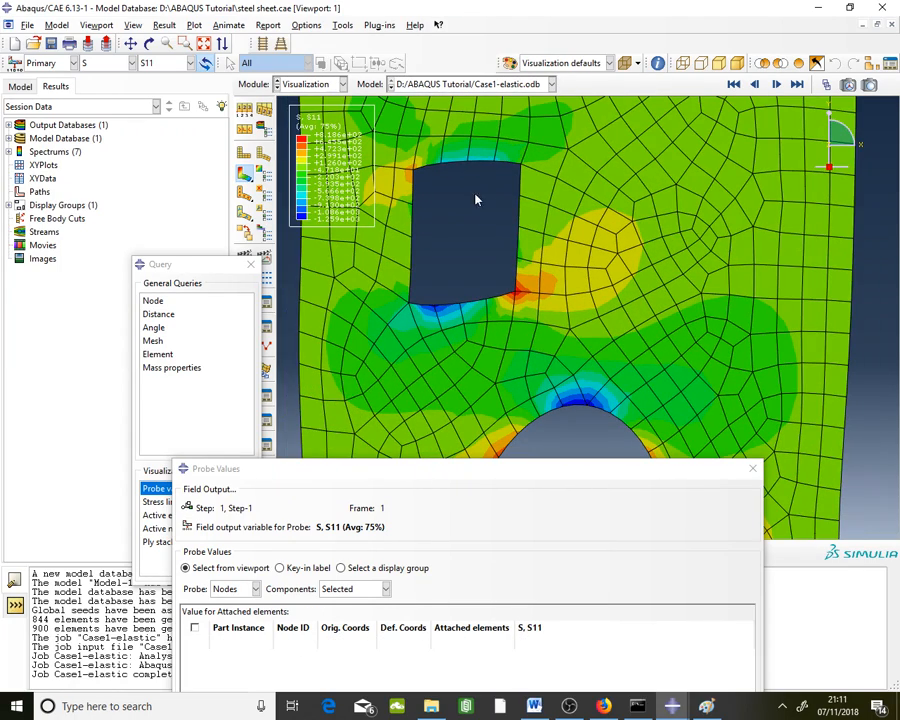
scroll(492, 186, "down", 2)
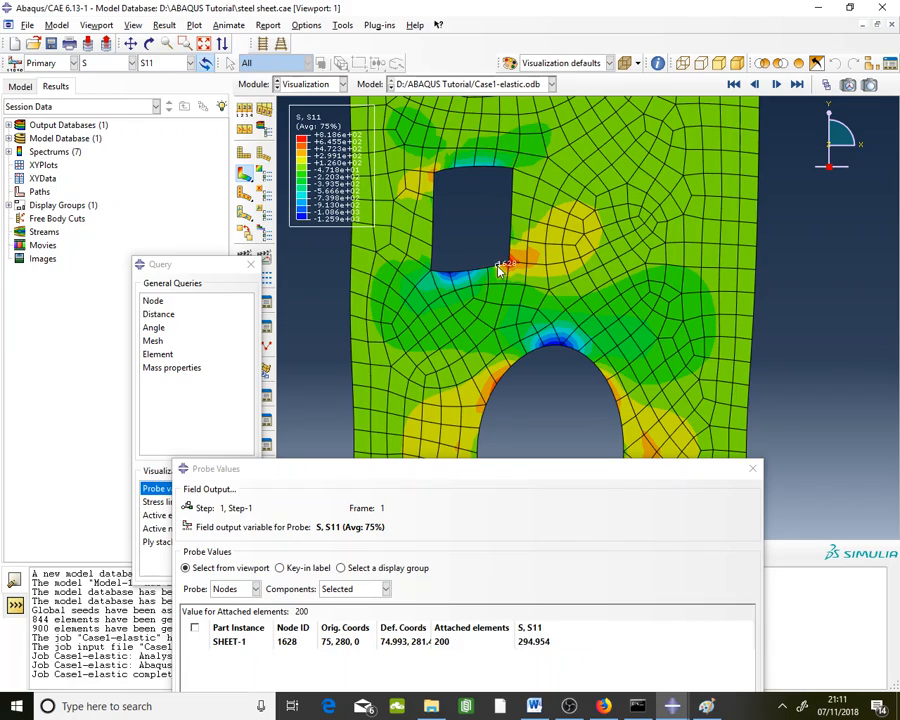
Step: Compare the Mises stress around the upper cutout with S11 and return the contour plot to S11
left_click(190, 63)
scroll(180, 205, "up", 1)
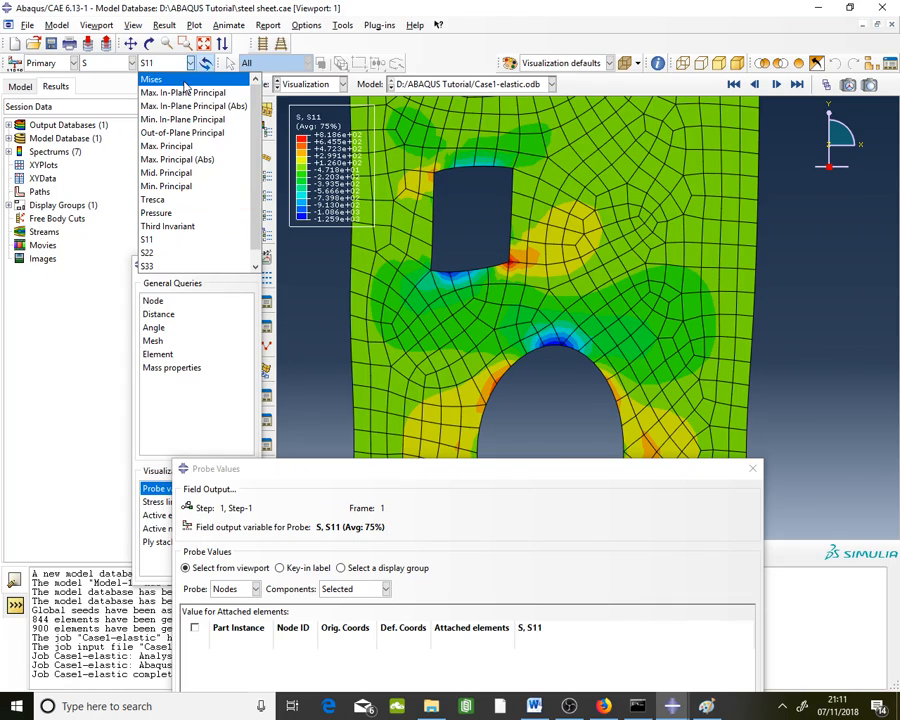
left_click(184, 80)
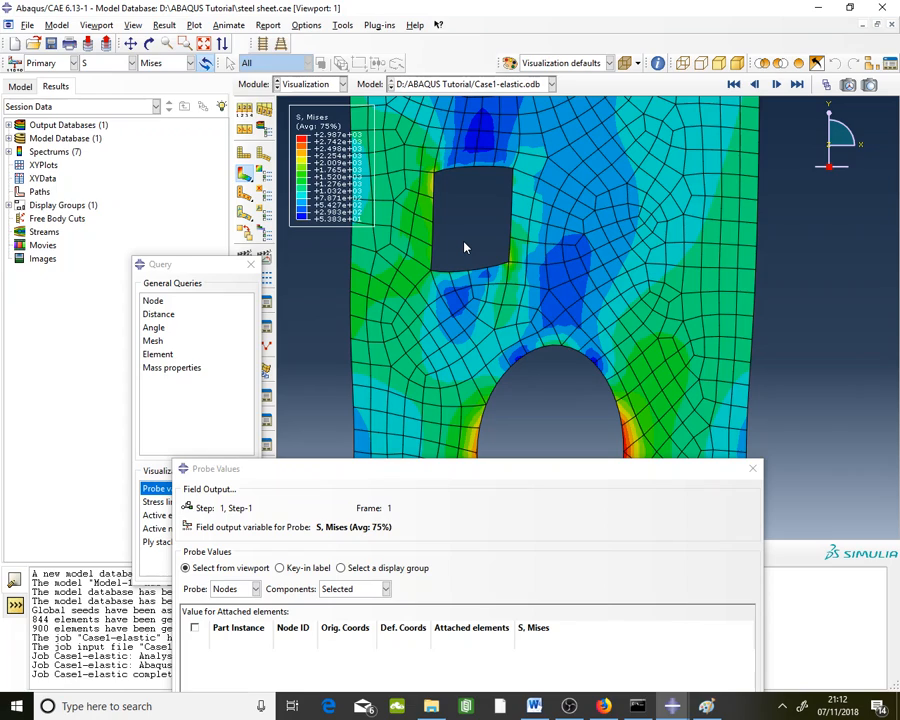
left_click(160, 63)
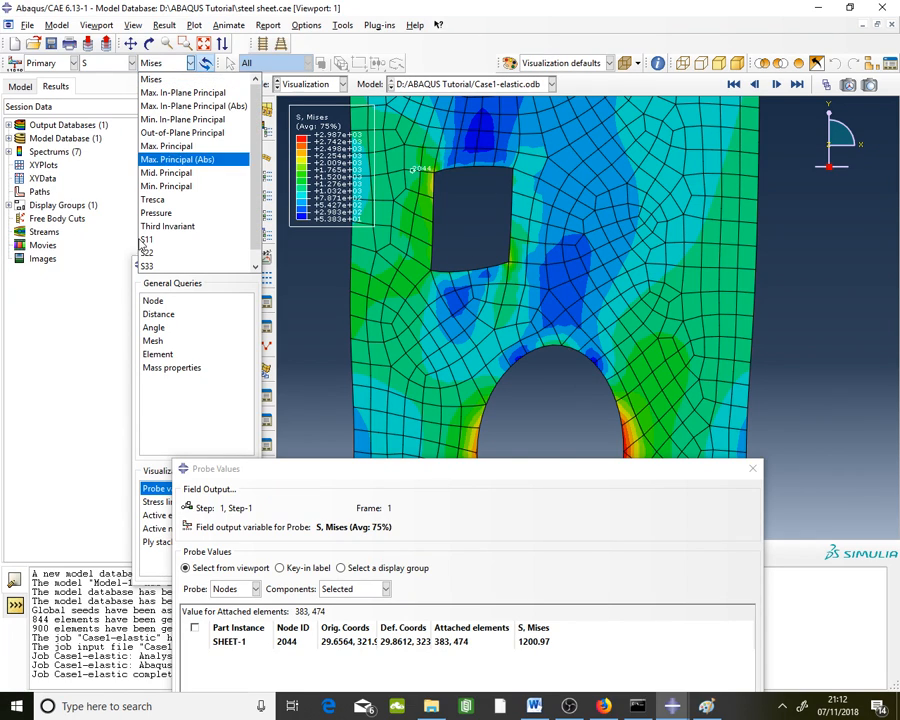
left_click(158, 241)
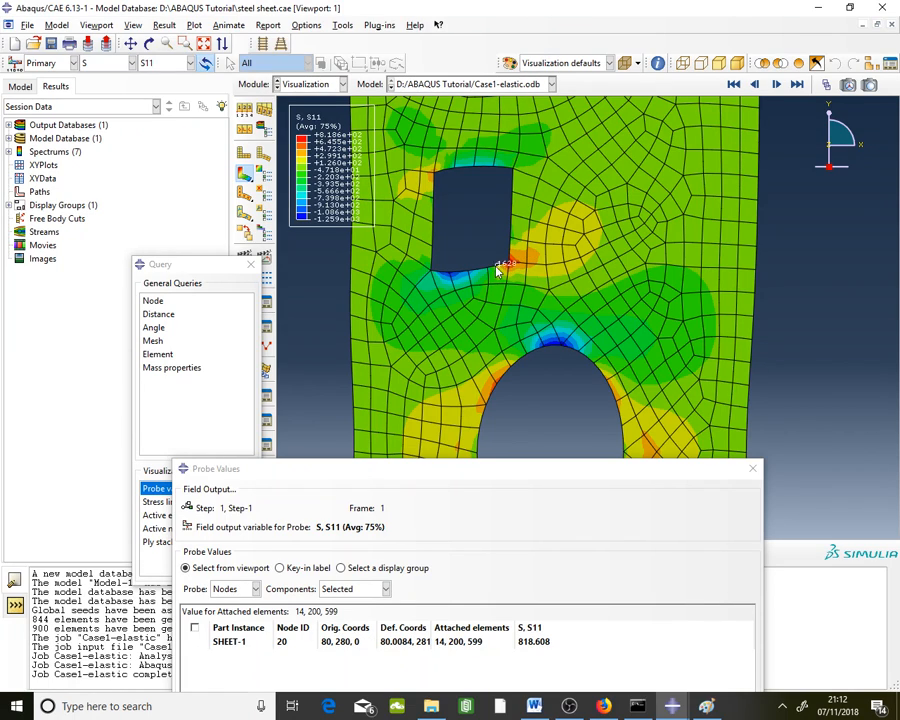
Step: Probe S11 at the upper-right corner of the lower square cutout, keeping the Probe Values dialog clear of it
left_click_drag(537, 475, 537, 572)
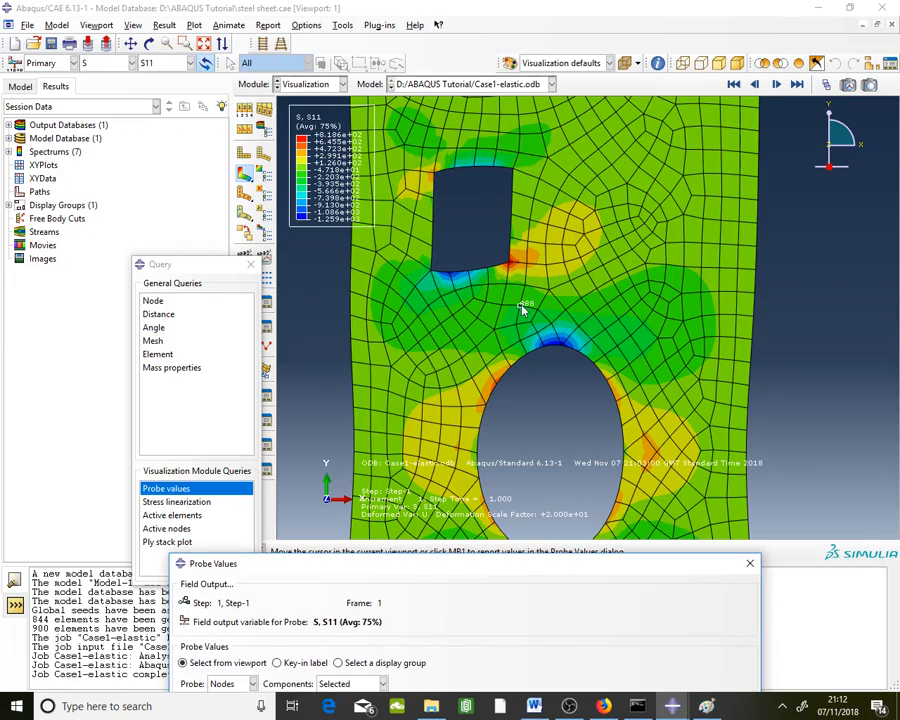
scroll(515, 280, "down", 5)
scroll(495, 515, "up", 4)
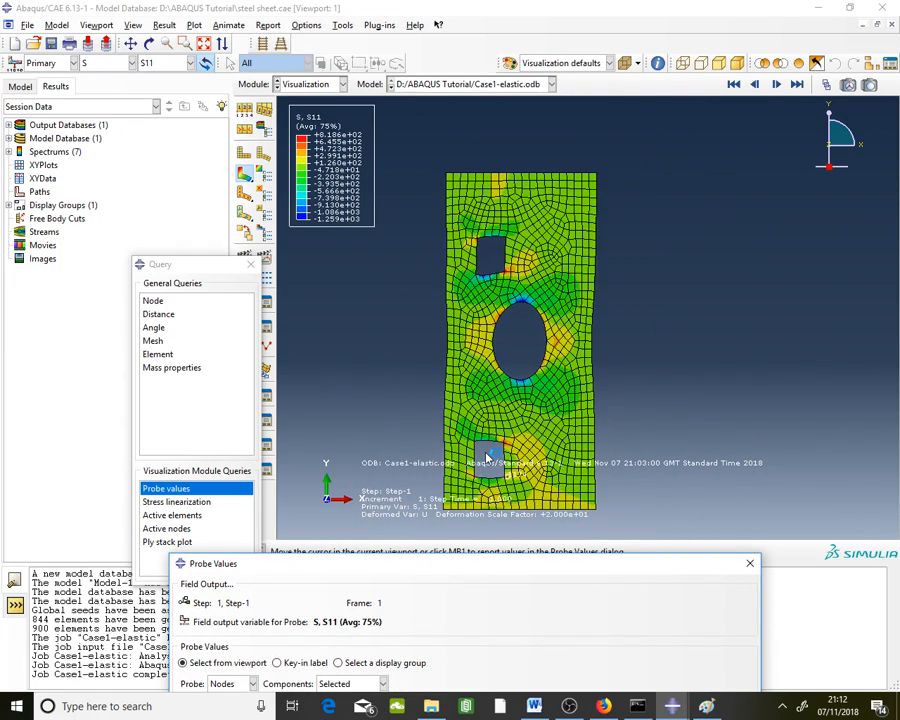
left_click_drag(522, 564, 504, 482)
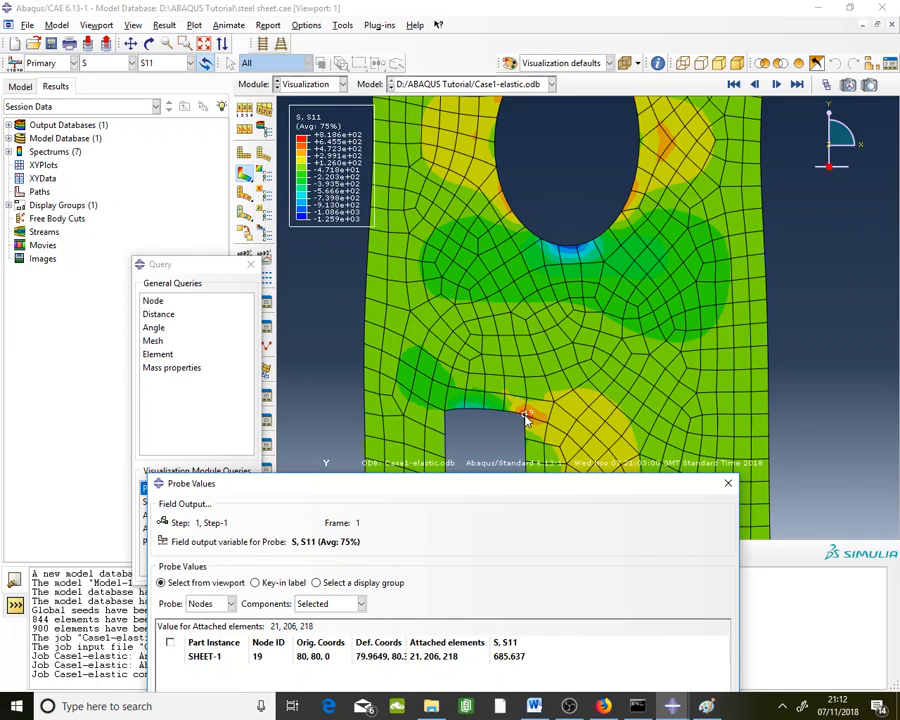
Step: Plot the undeformed shape of the plate and probe S11 at the edge of the circular hole
scroll(406, 146, "down", 4)
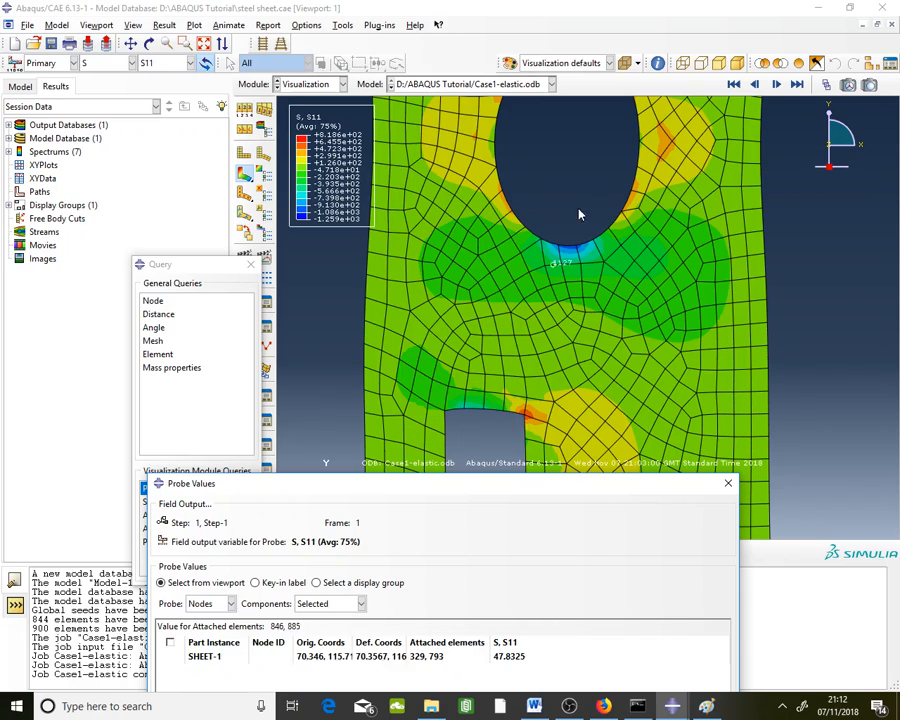
left_click(246, 155)
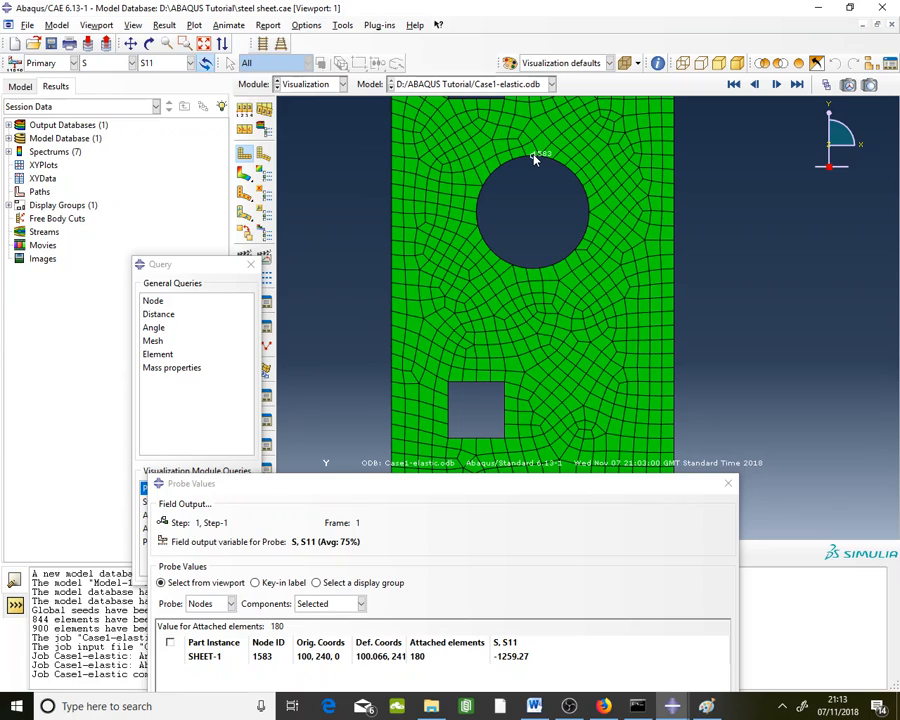
Step: Switch to Word and enter the S11 values -38.2 for point 1 and 439.6 for point 2
key("alt+Tab")
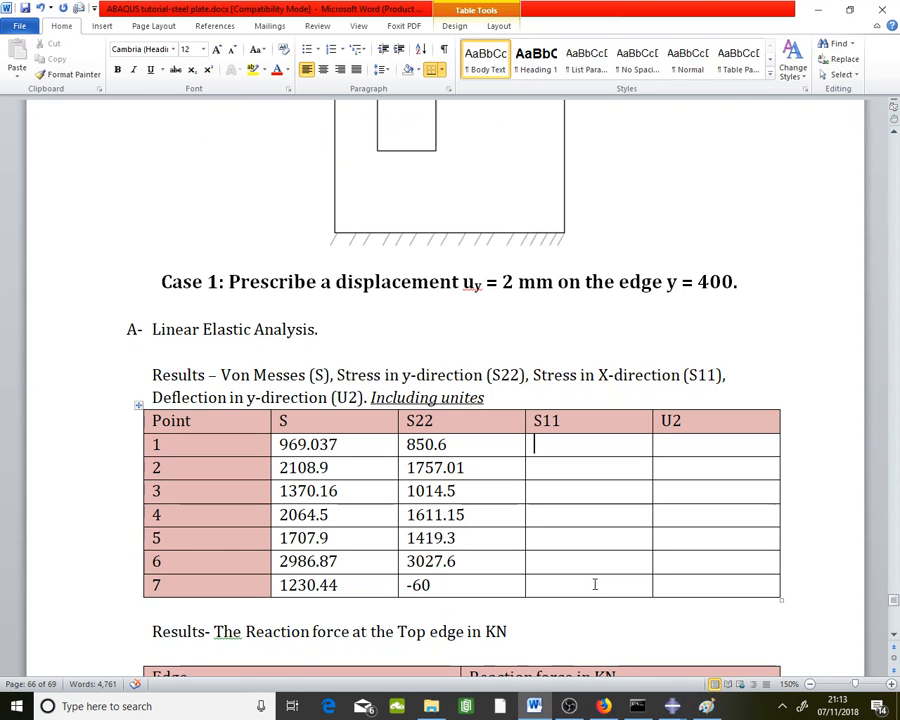
type("-38")
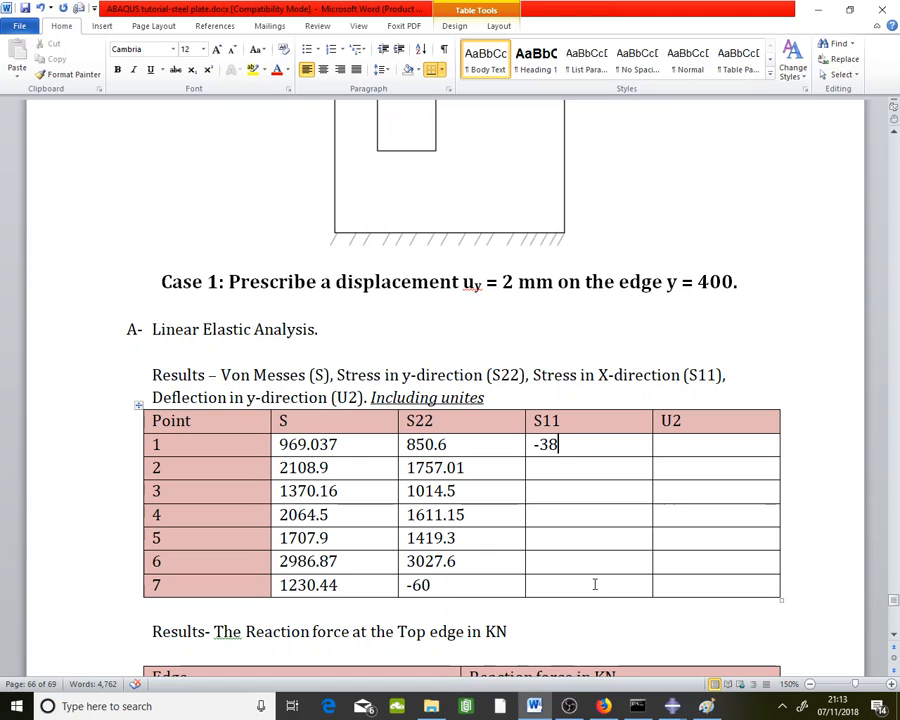
type(".2")
key("Down")
type("439")
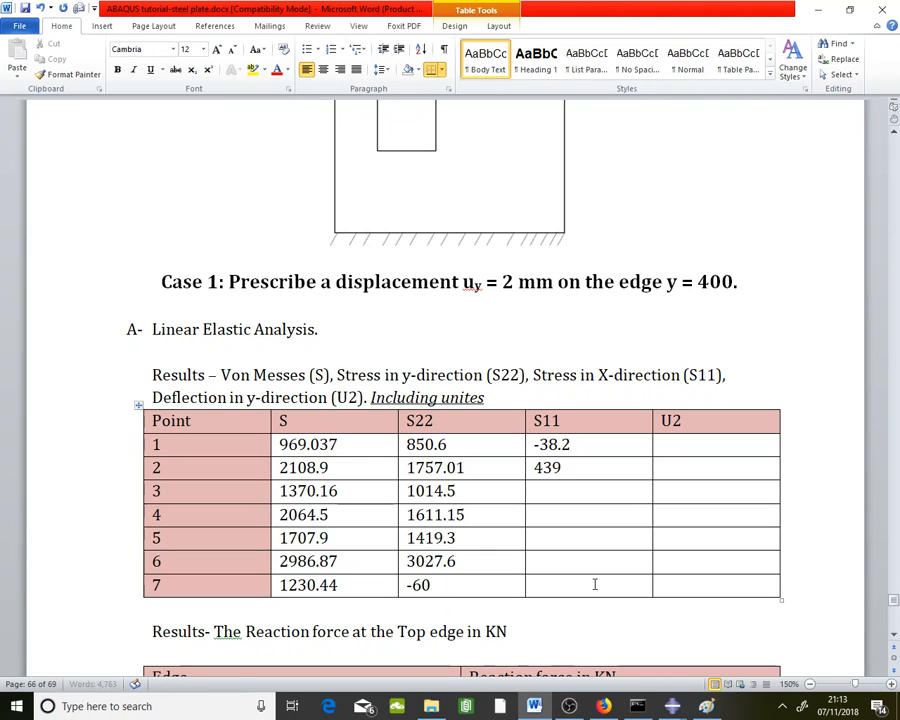
type(".6")
Step: Enter the S11 values -427.84 for point 3 and 818.6 for point 4
key("Down")
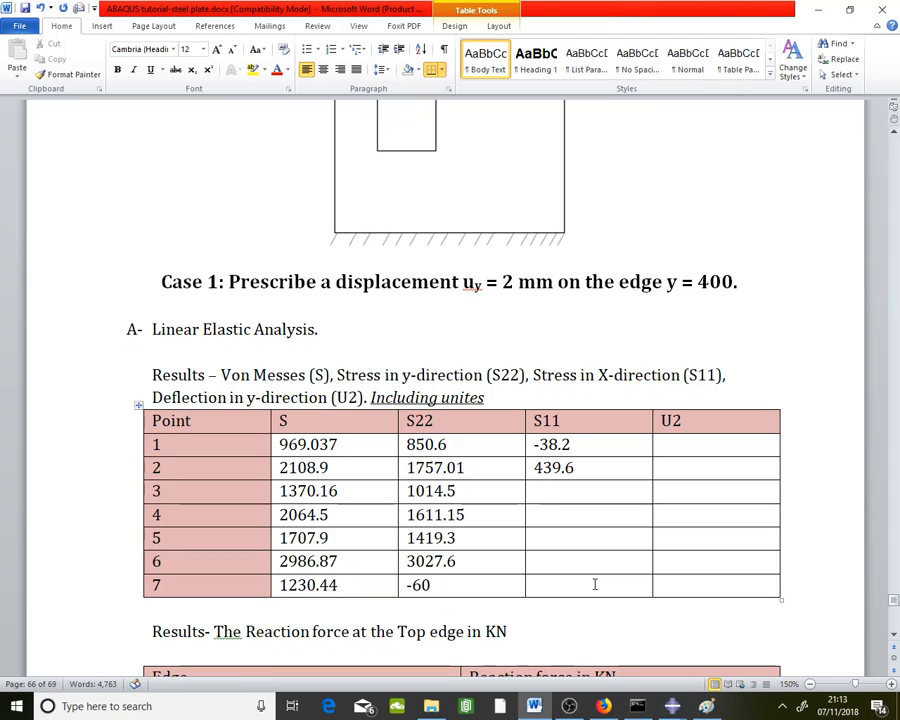
type("-4.")
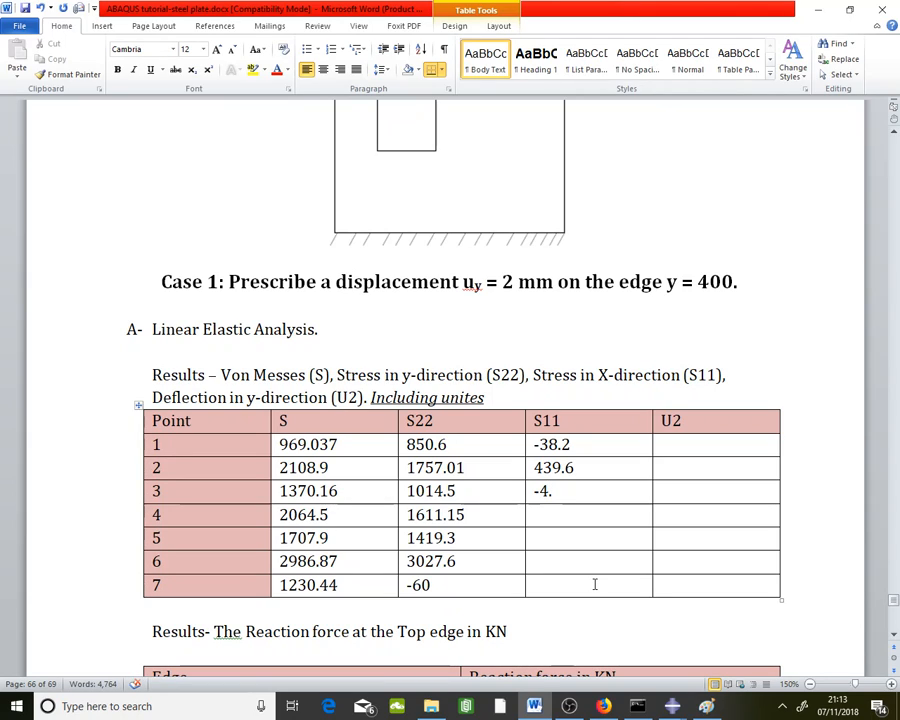
key("BackSpace")
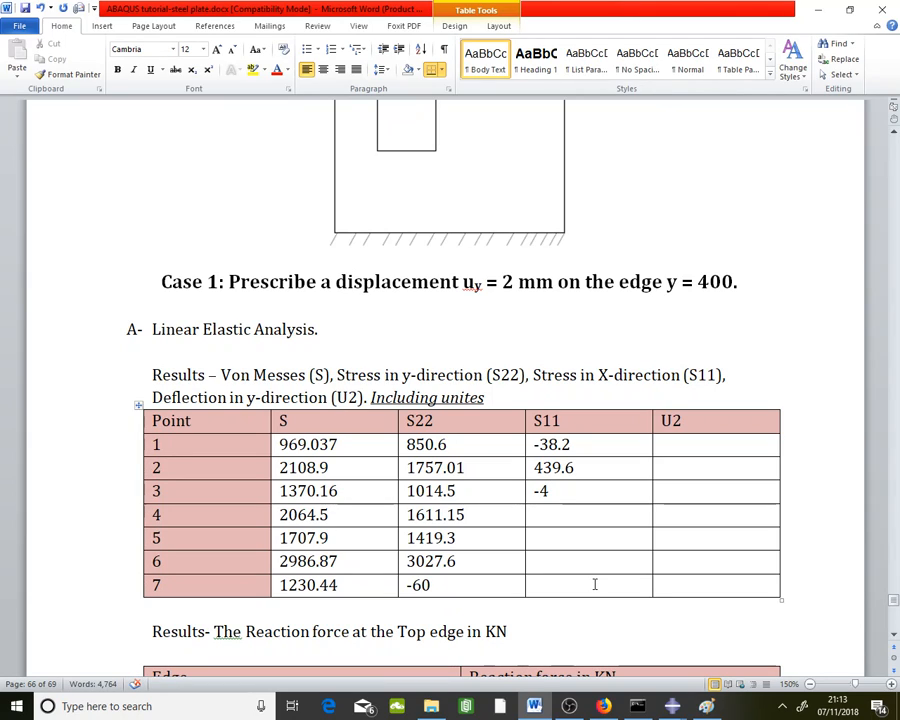
type("27")
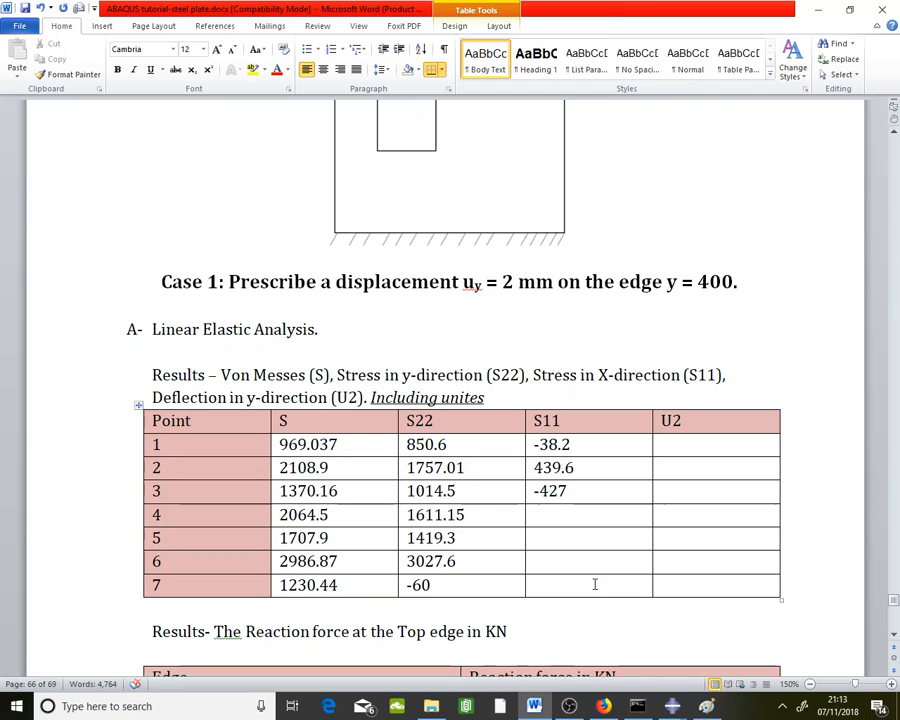
type(".84")
key("Down")
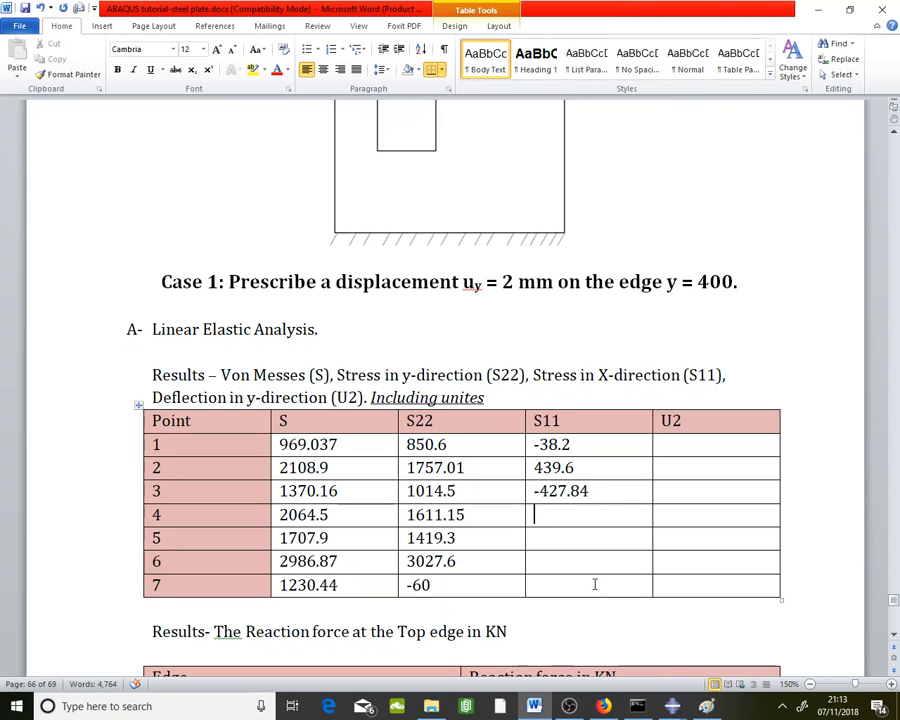
type("89")
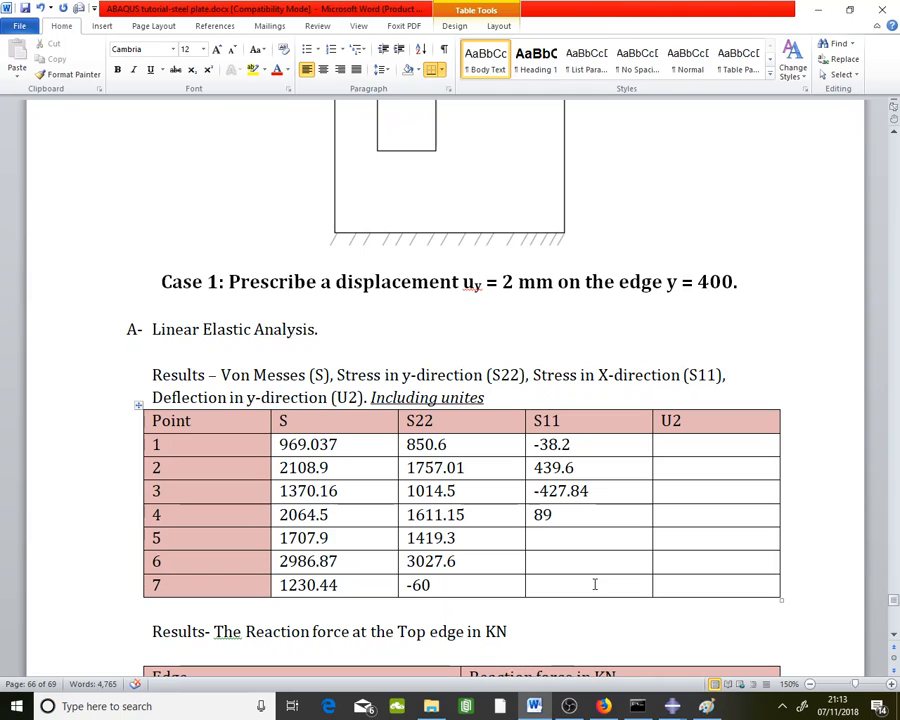
key("BackSpace")
type("18")
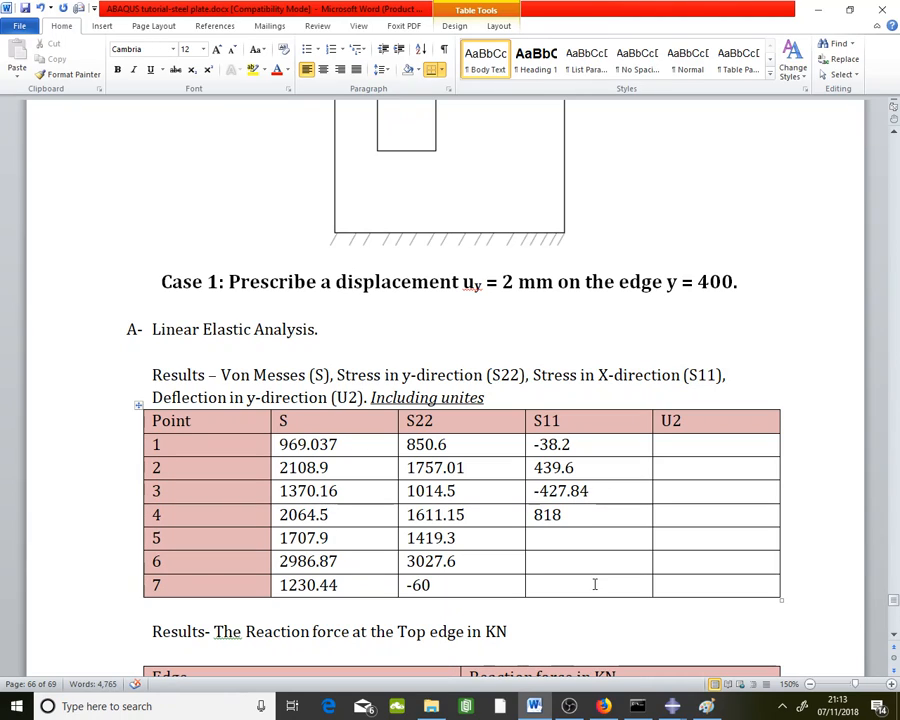
type(".6")
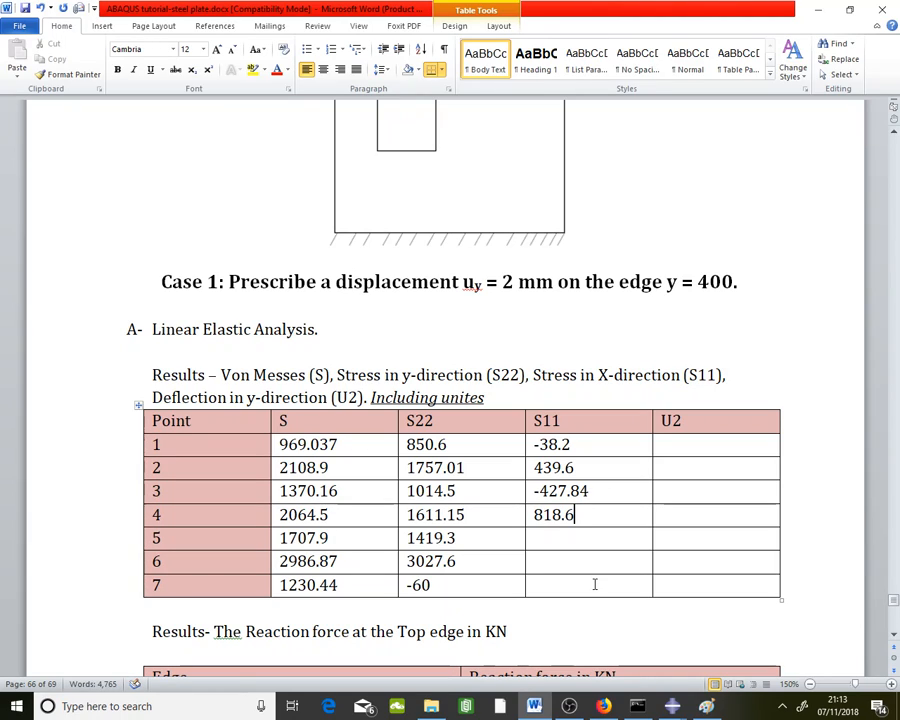
Step: Enter the S11 values 685.64 for point 5, 84.3 for point 6 and -1259.3 for point 7
key("Down")
type("685.64")
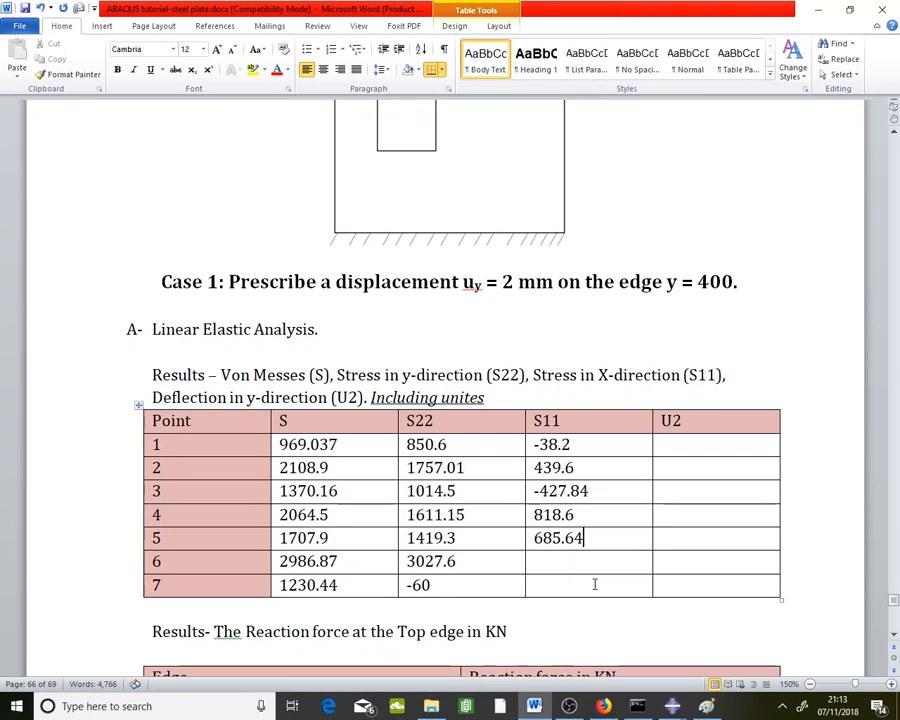
key("Down")
type("84.3")
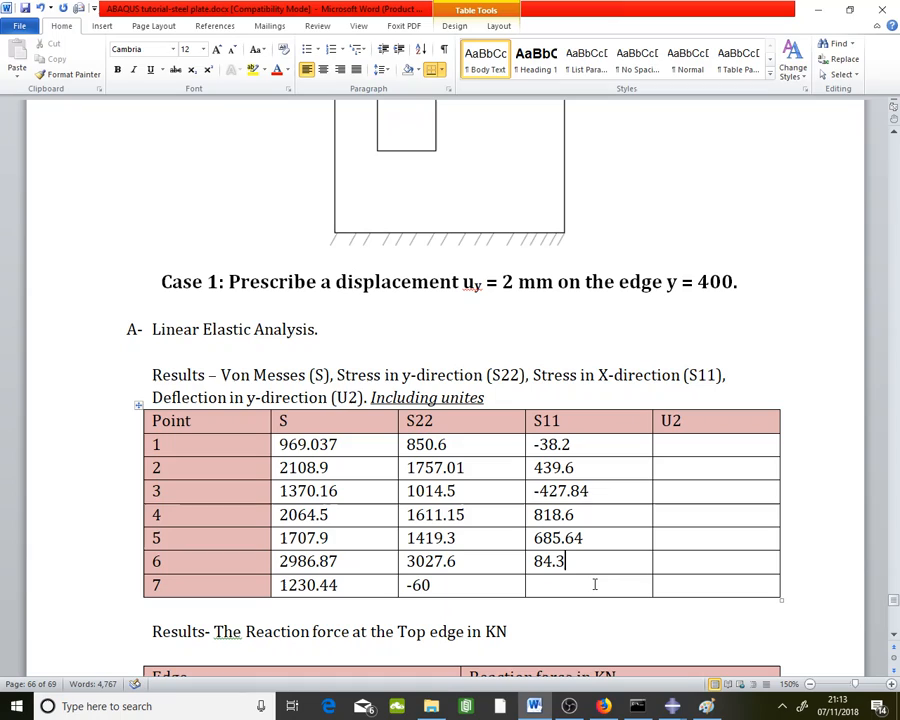
key("Down")
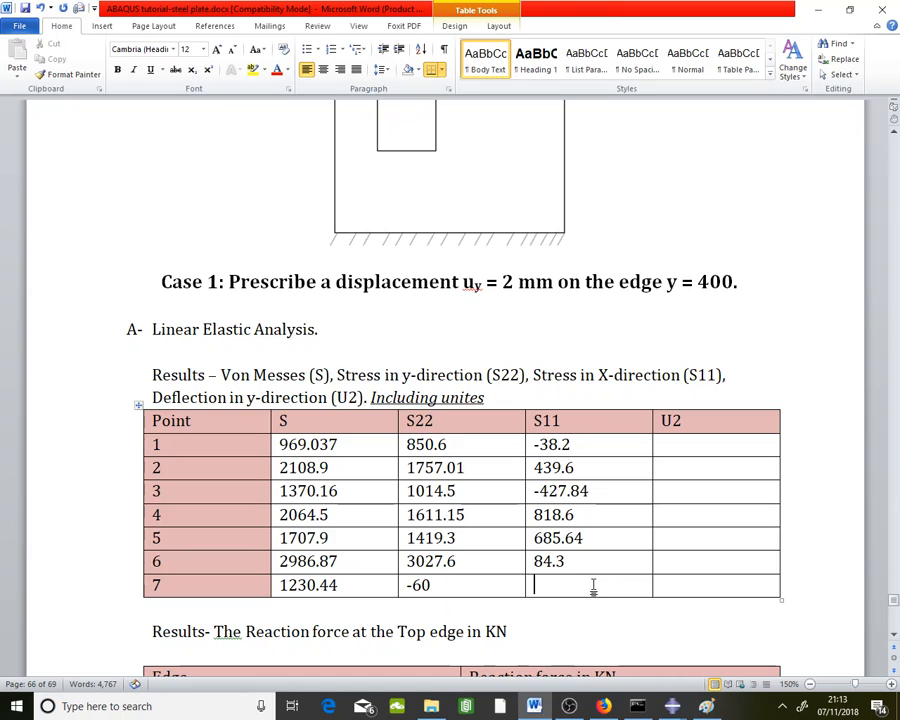
type("-1259")
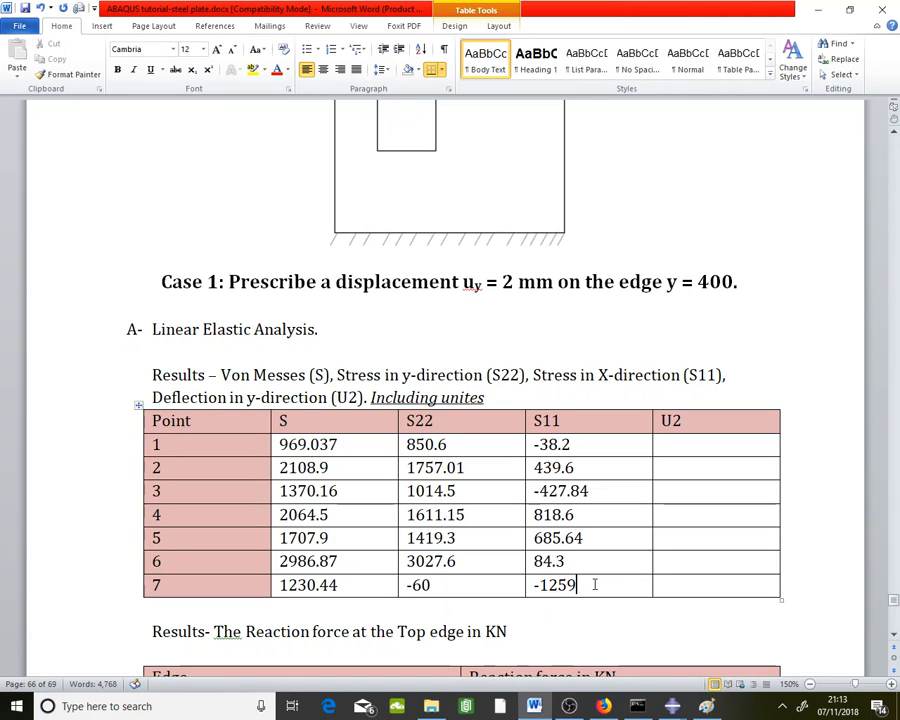
type(".3")
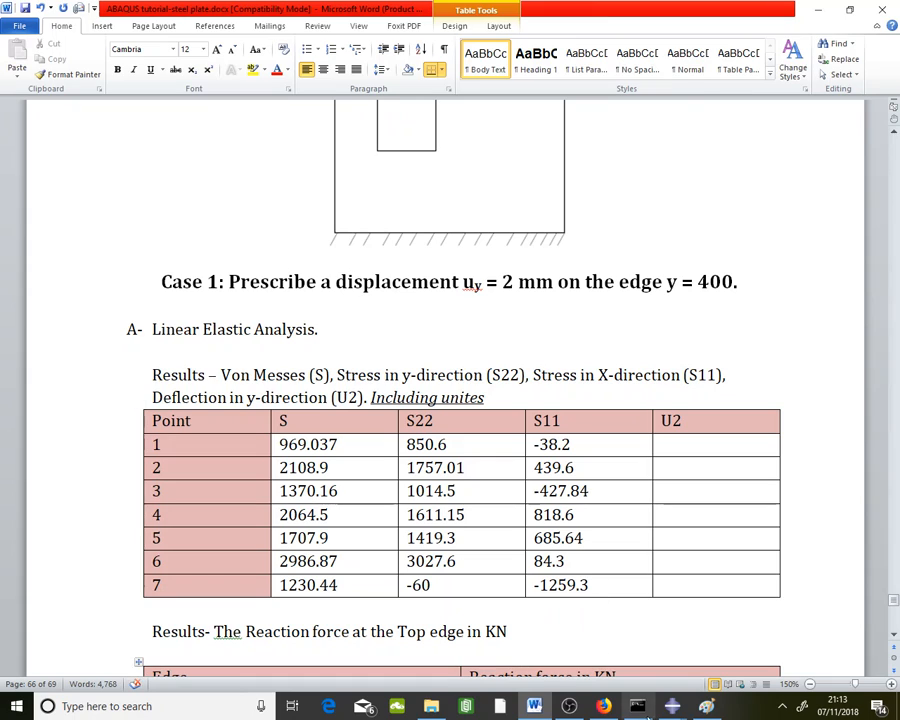
Step: Switch to Abaqus/CAE and set the field output to the U2 component of displacement U
mouse_move(672, 706)
left_click(600, 640)
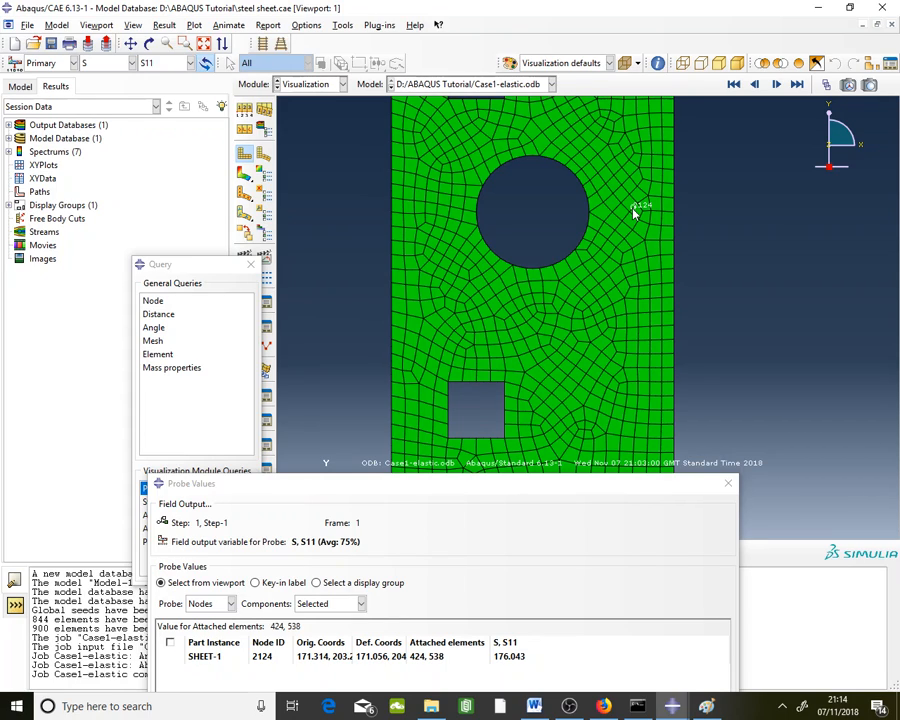
key("alt+Tab")
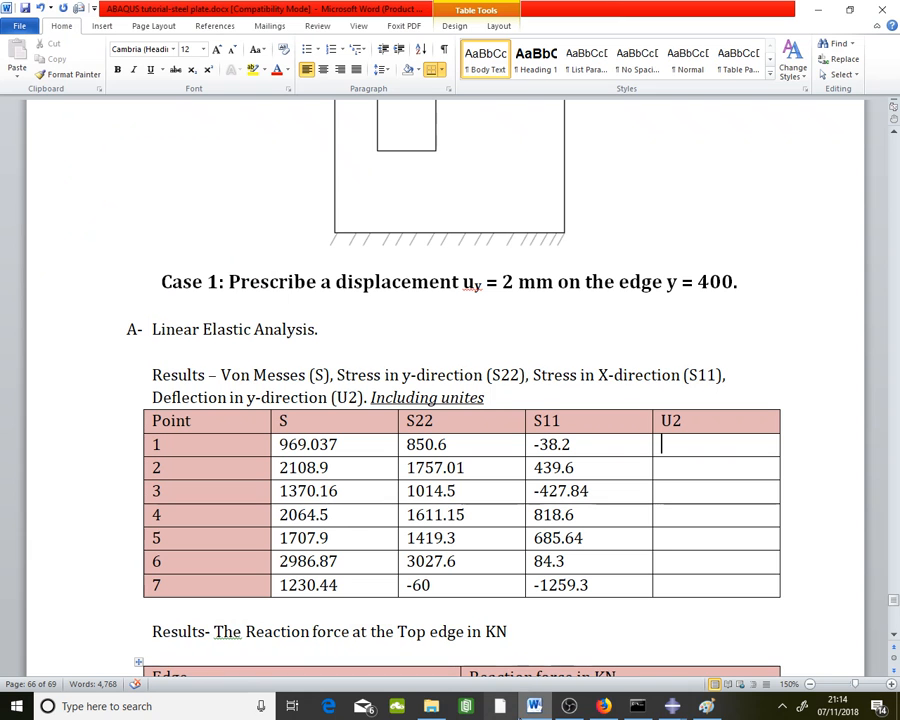
key("alt+Tab")
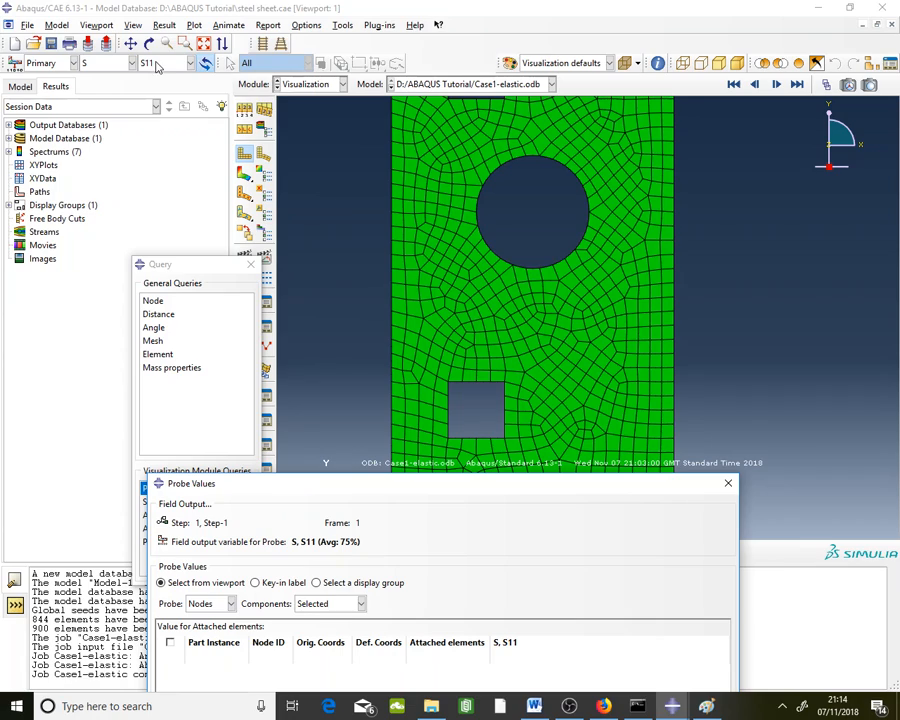
left_click(121, 63)
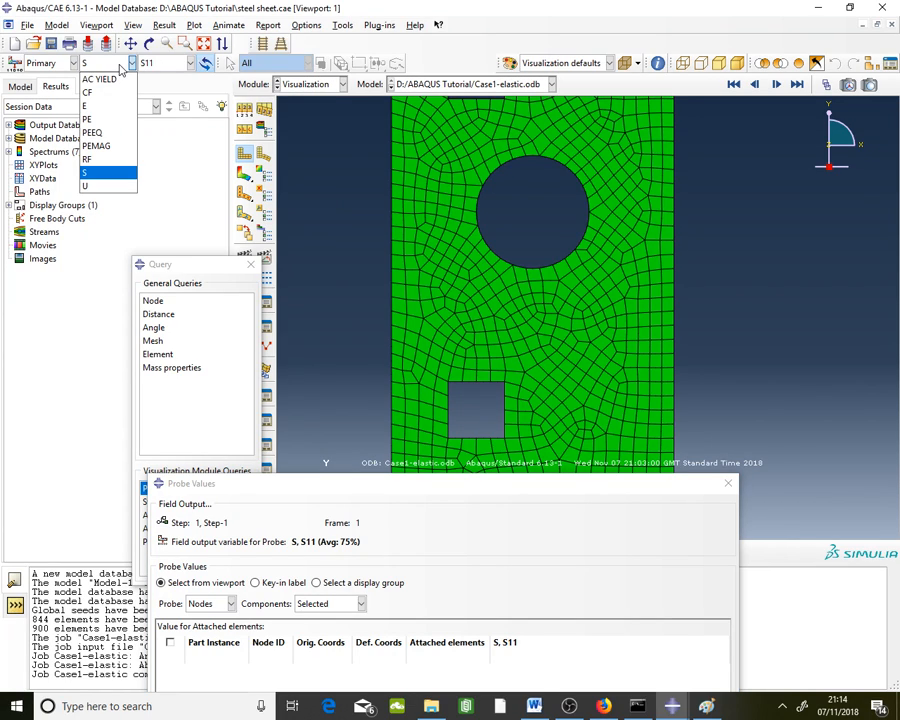
left_click(86, 185)
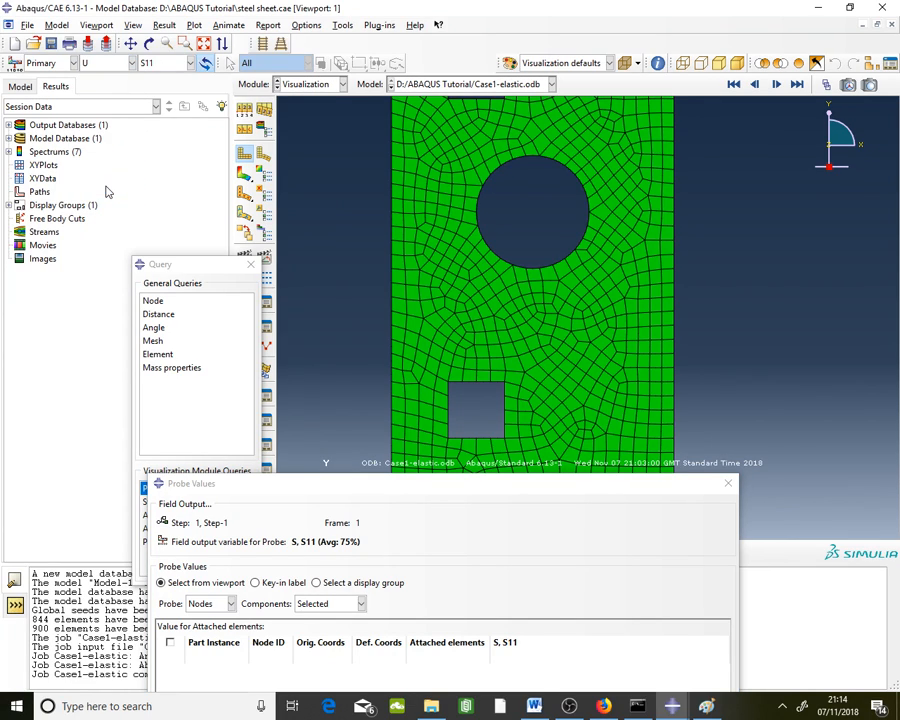
left_click(170, 64)
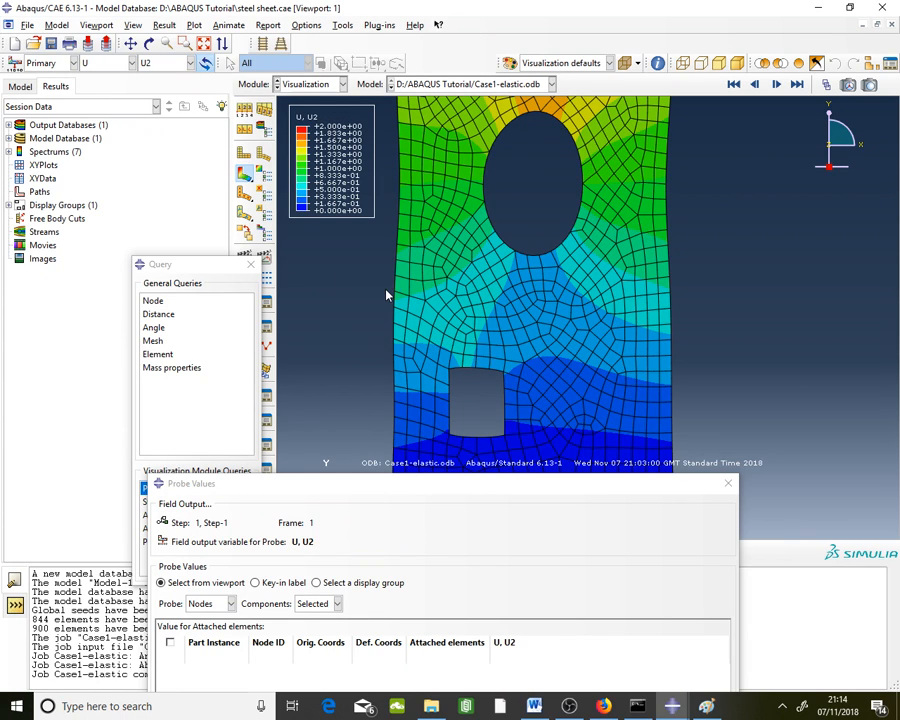
Step: Probe U2 at the corners of the square openings and, on the undeformed shape, at the edge of the circular hole
scroll(436, 365, "down", 5)
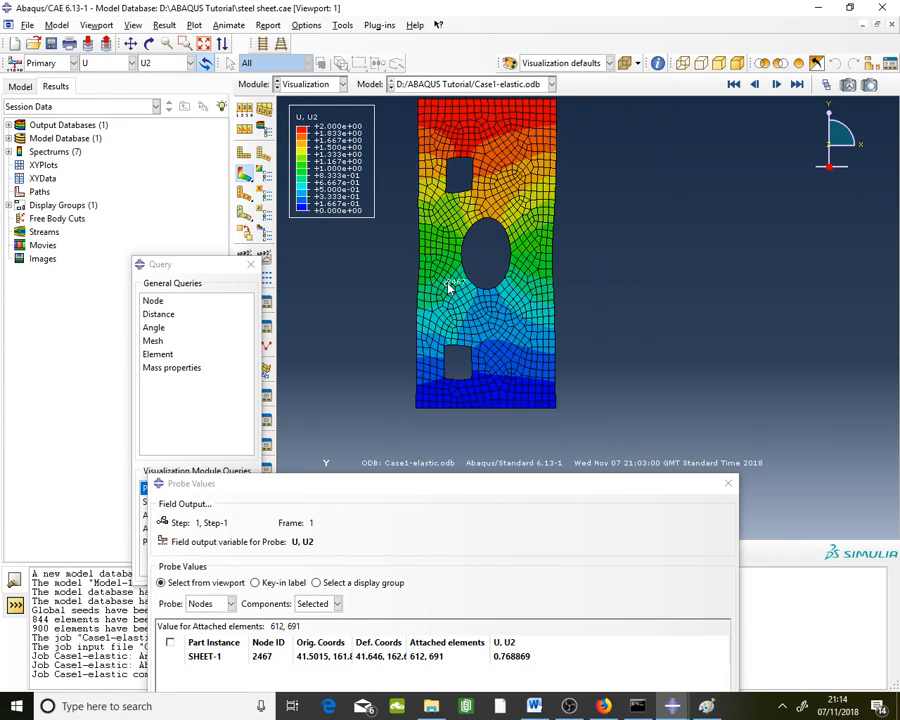
scroll(455, 183, "up", 5)
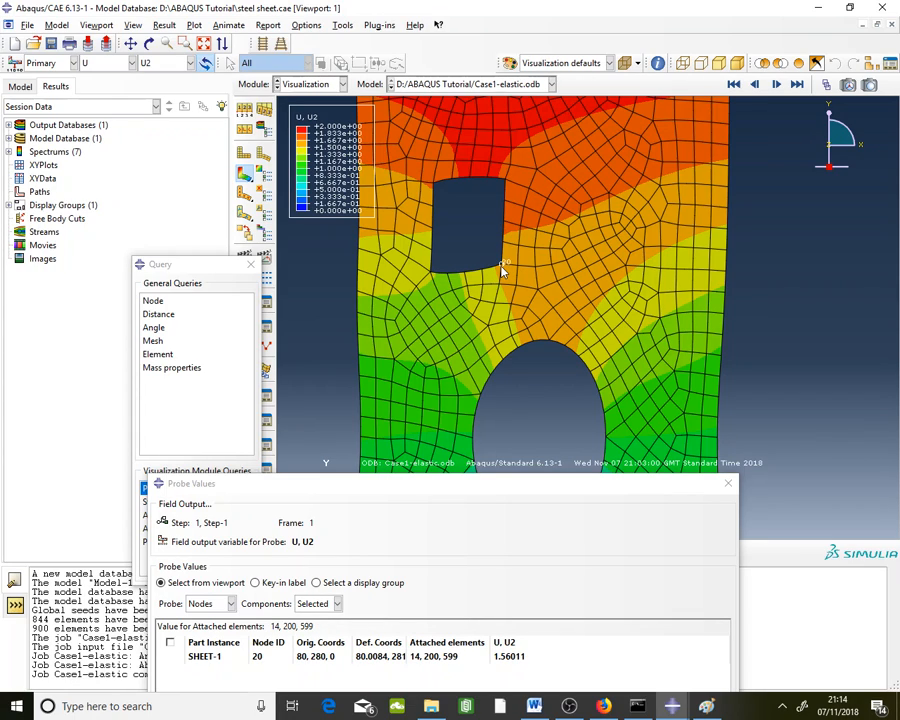
scroll(500, 285, "down", 5)
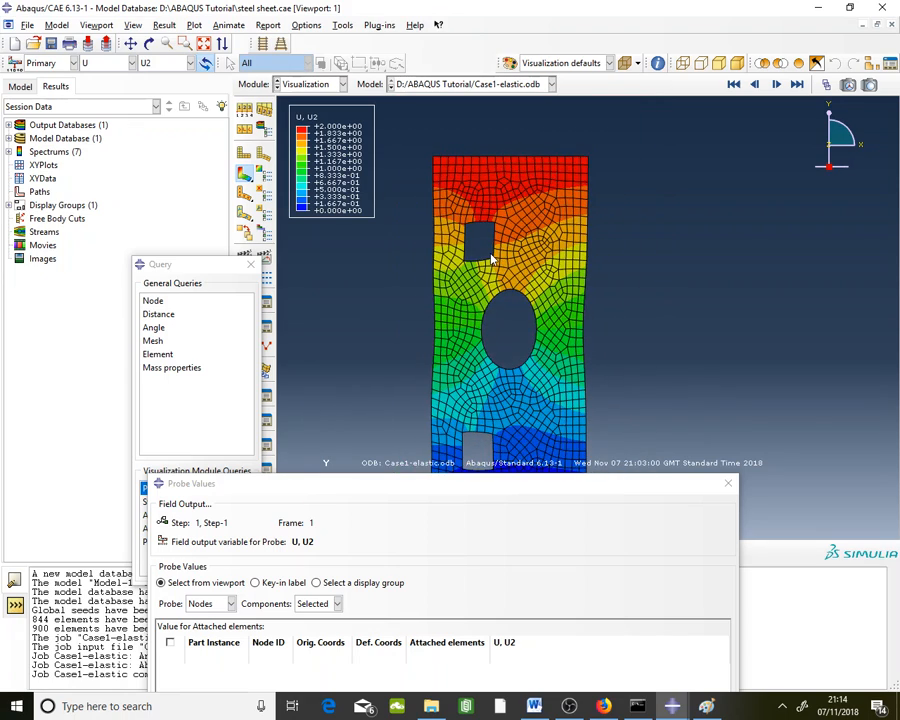
scroll(482, 412, "up", 5)
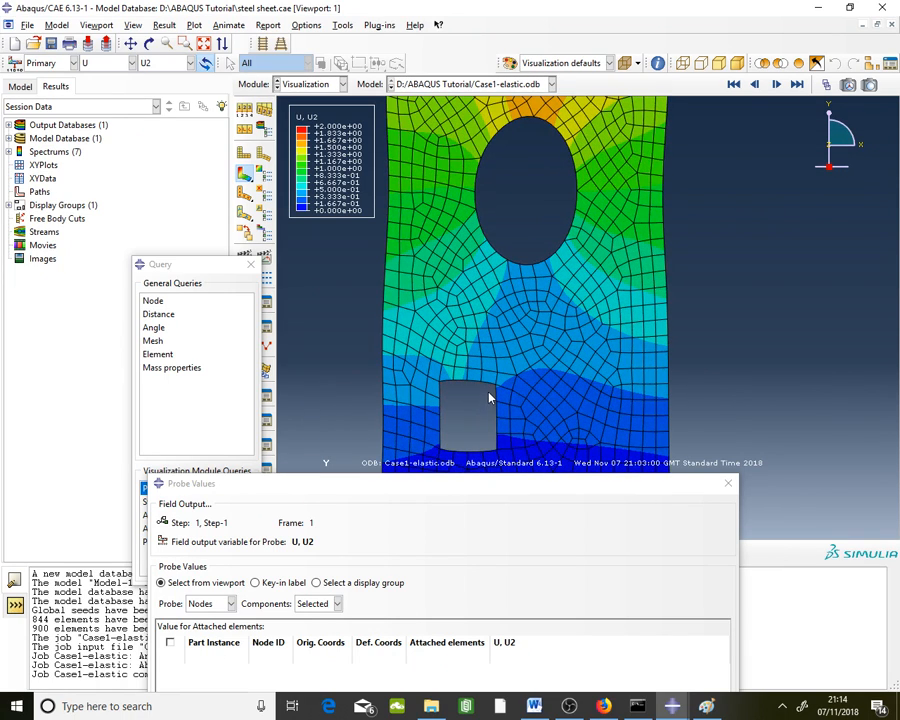
scroll(490, 398, "up", 3)
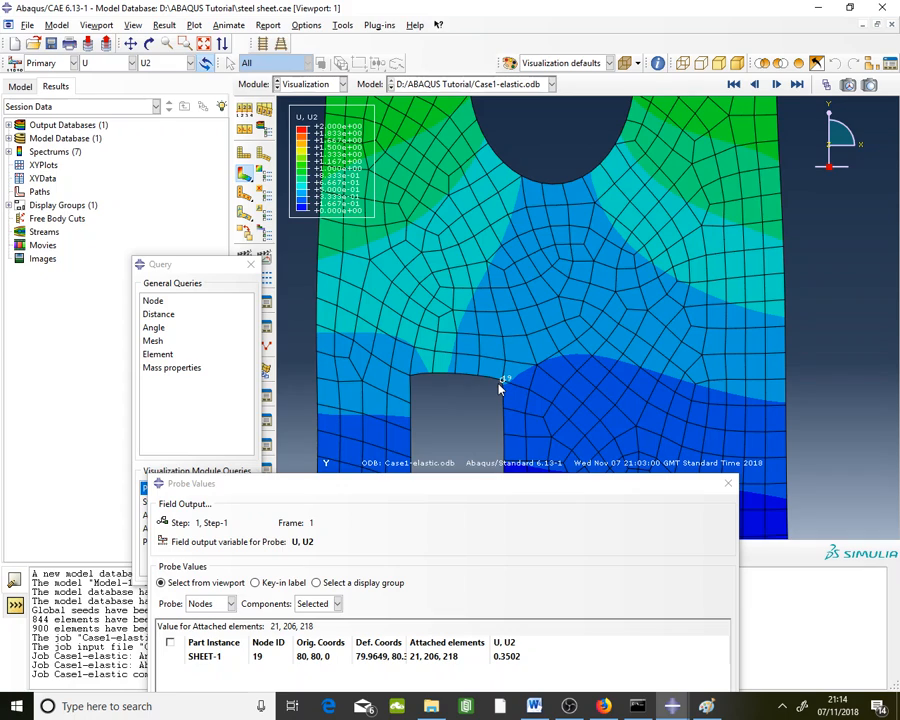
scroll(474, 386, "down", 3)
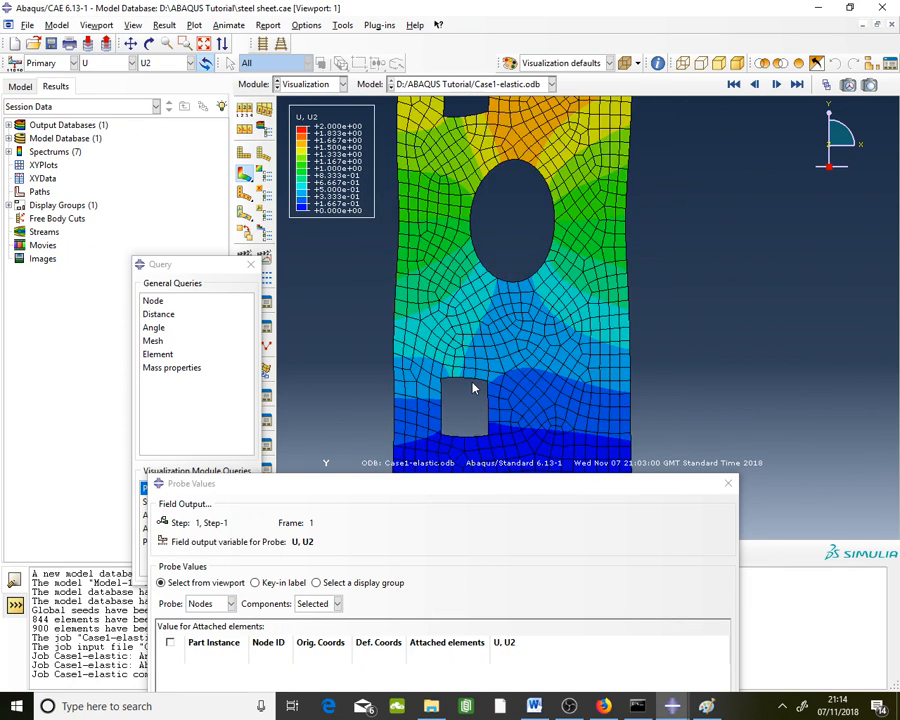
left_click(244, 154)
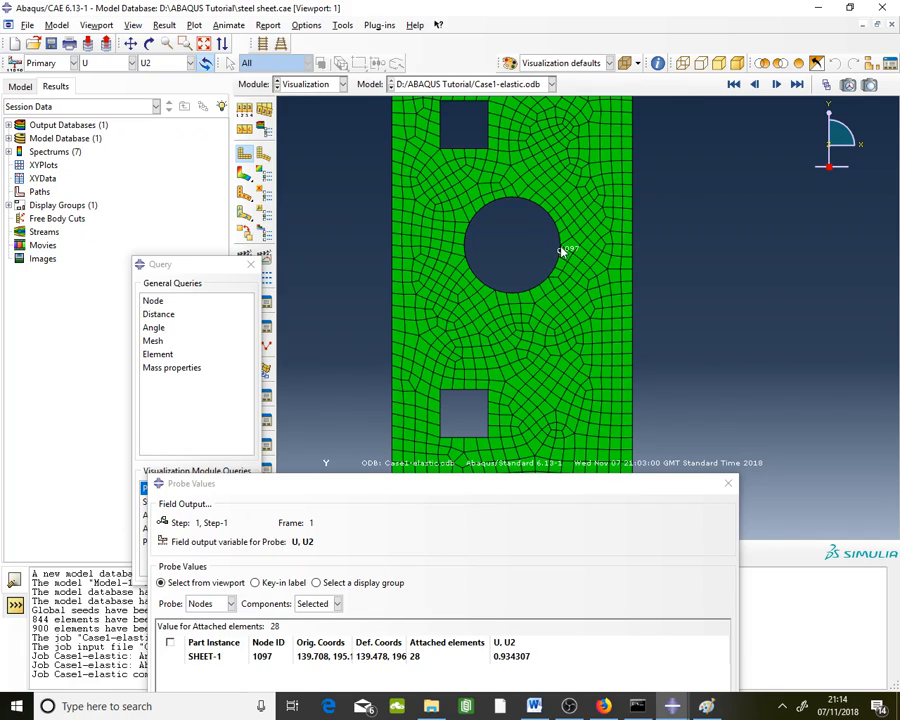
scroll(541, 255, "up", 2)
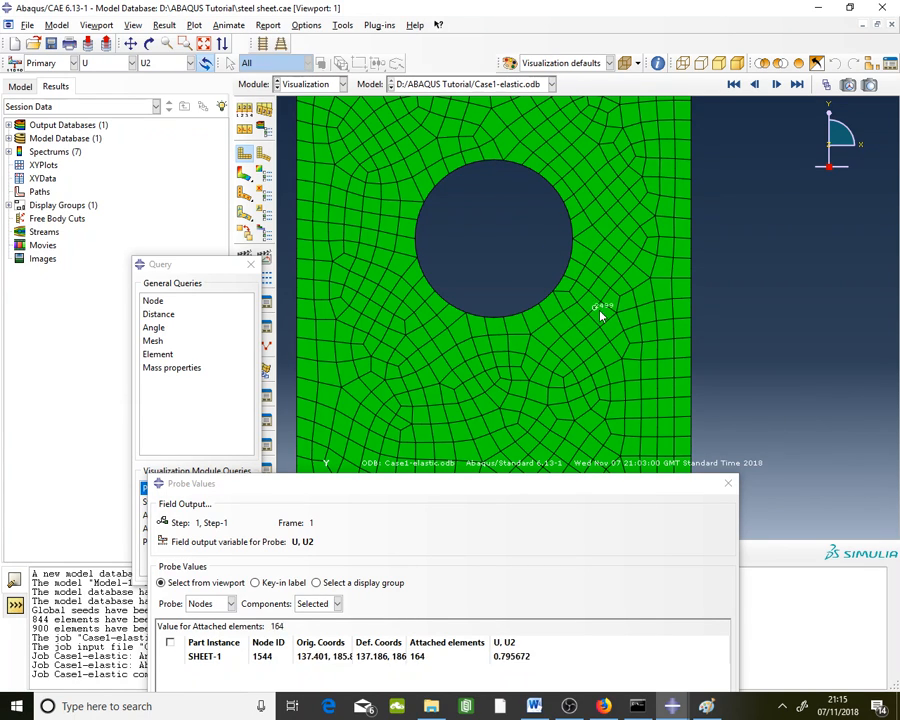
Step: Switch to Word and enter the U2 values 1.8 for point 1, 1.7 for point 2 and 1.35 for point 3
left_click(547, 706)
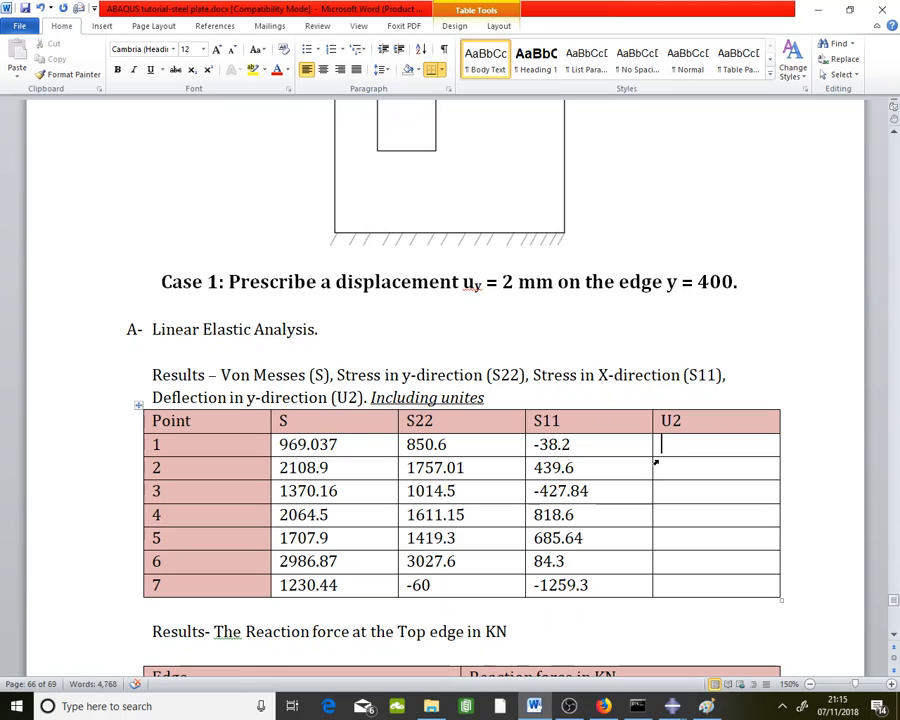
type("1.8")
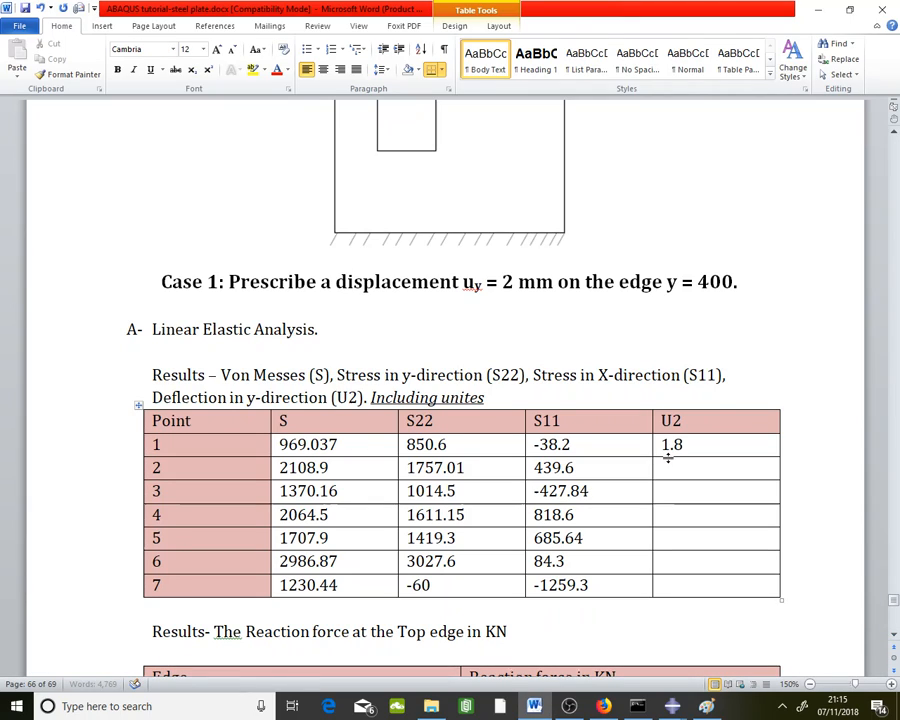
key("Down")
type("1")
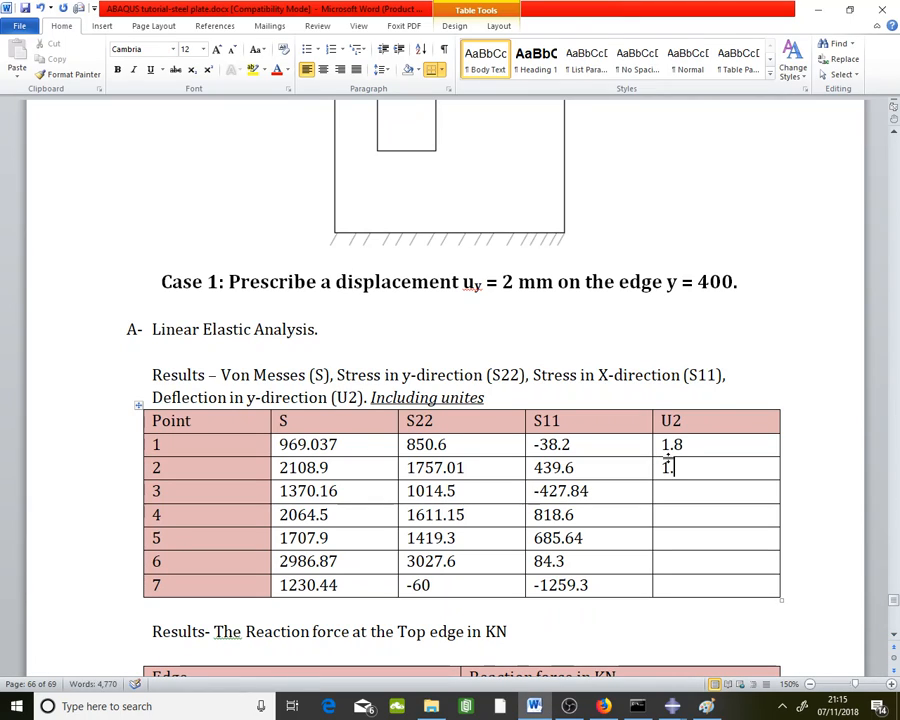
type(".7")
key("Down")
type("1.35")
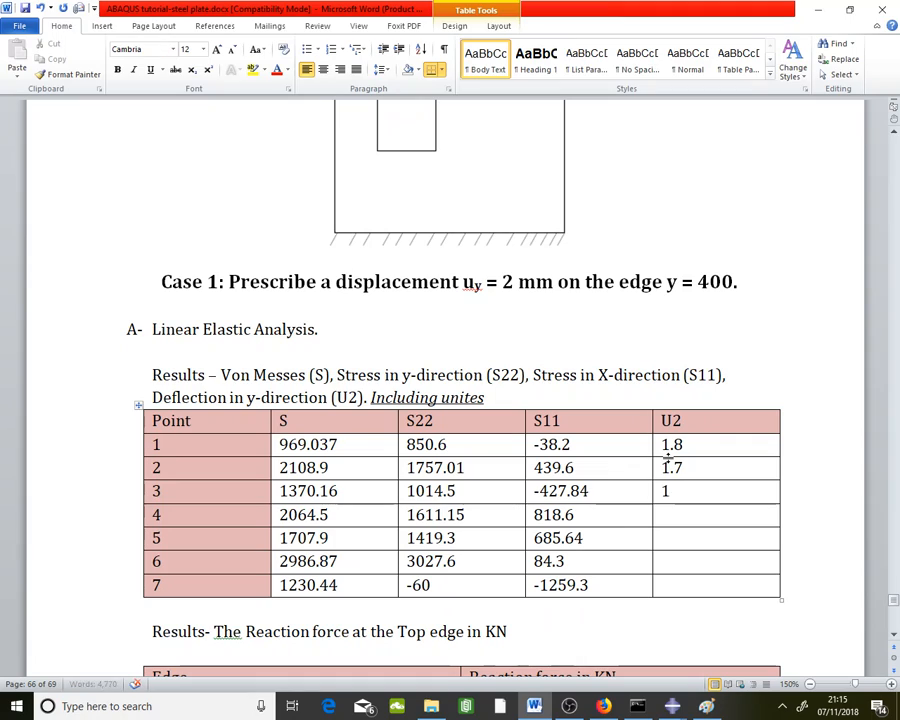
Step: Enter the U2 values 1.56 for point 4 and 0.35 for point 5
key("Down")
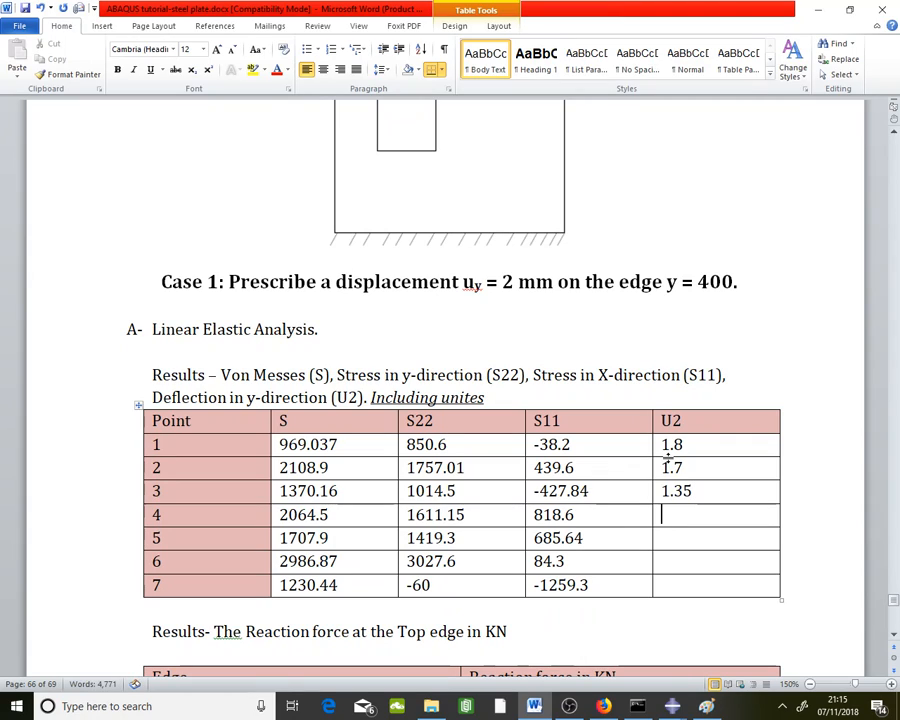
type("1.56")
key("Down")
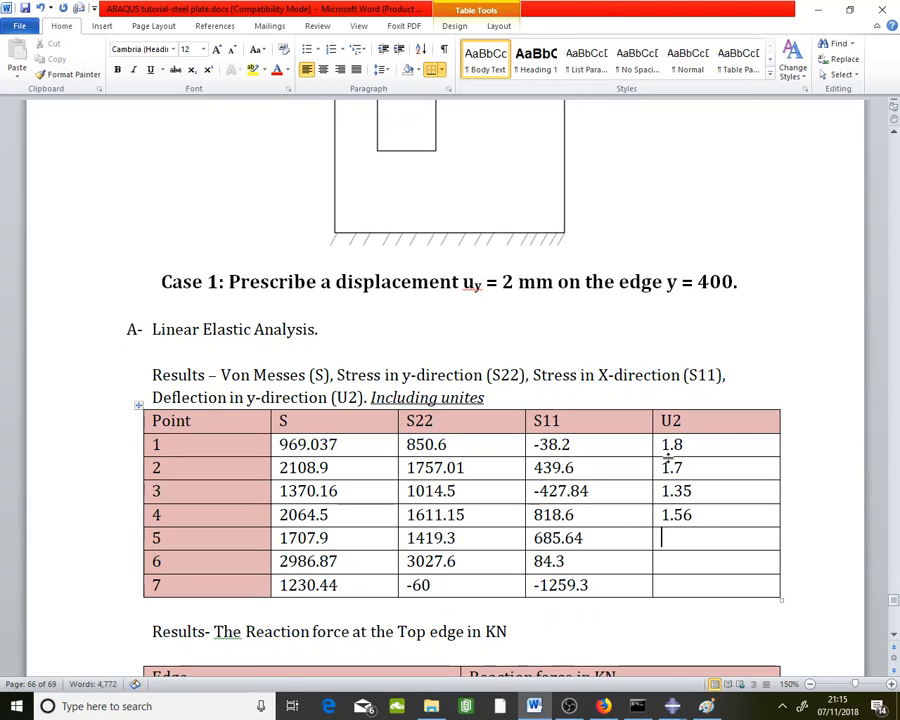
type("0.35")
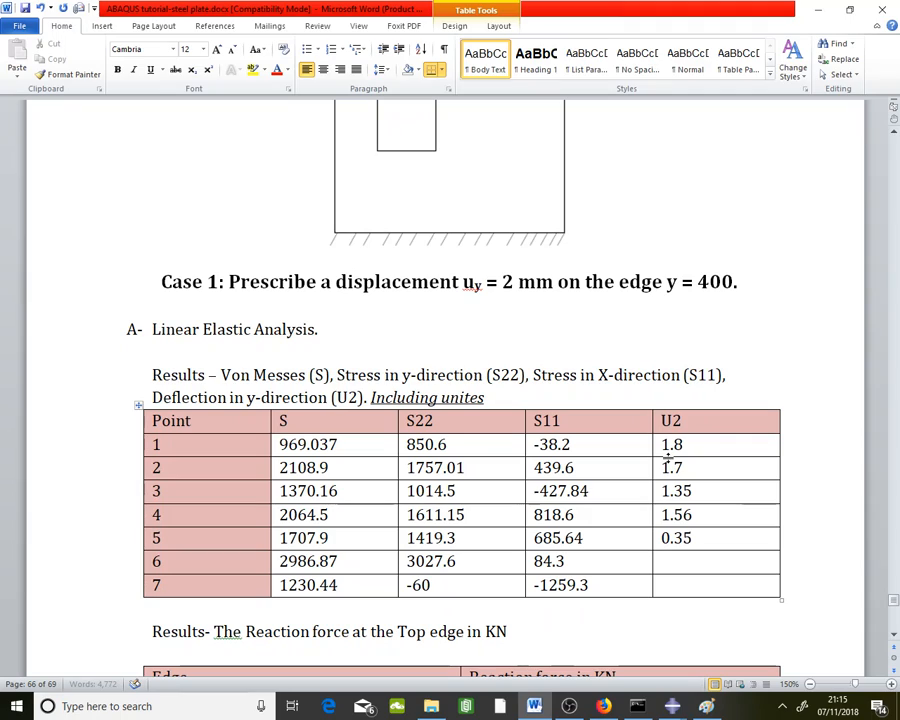
Step: Enter the U2 values 1.04 for point 6 and 1.56 for point 7
key("Down")
type("1.04")
key("Down")
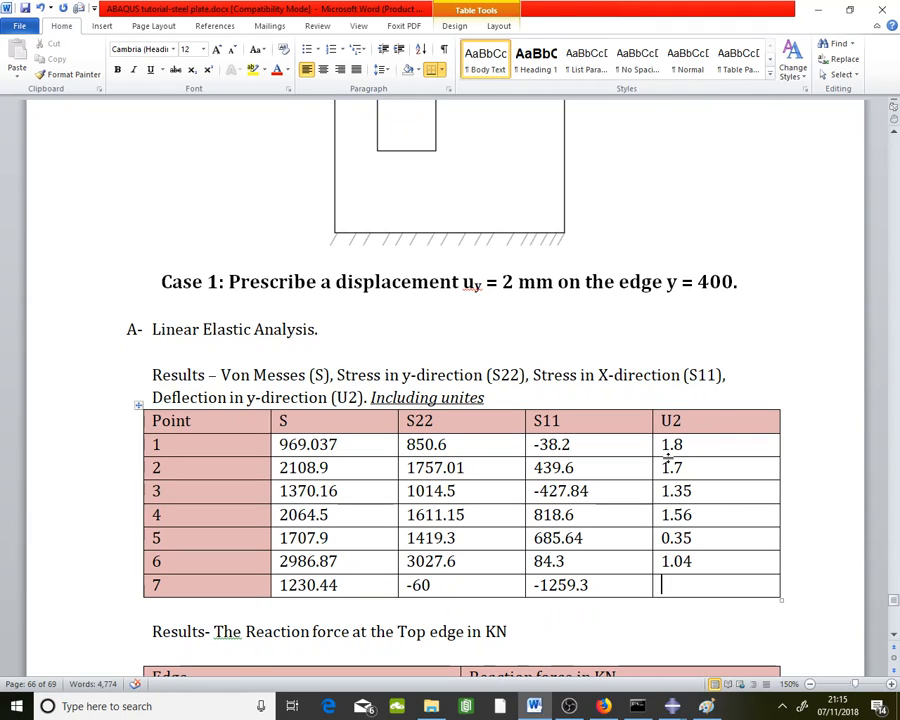
type("1.5")
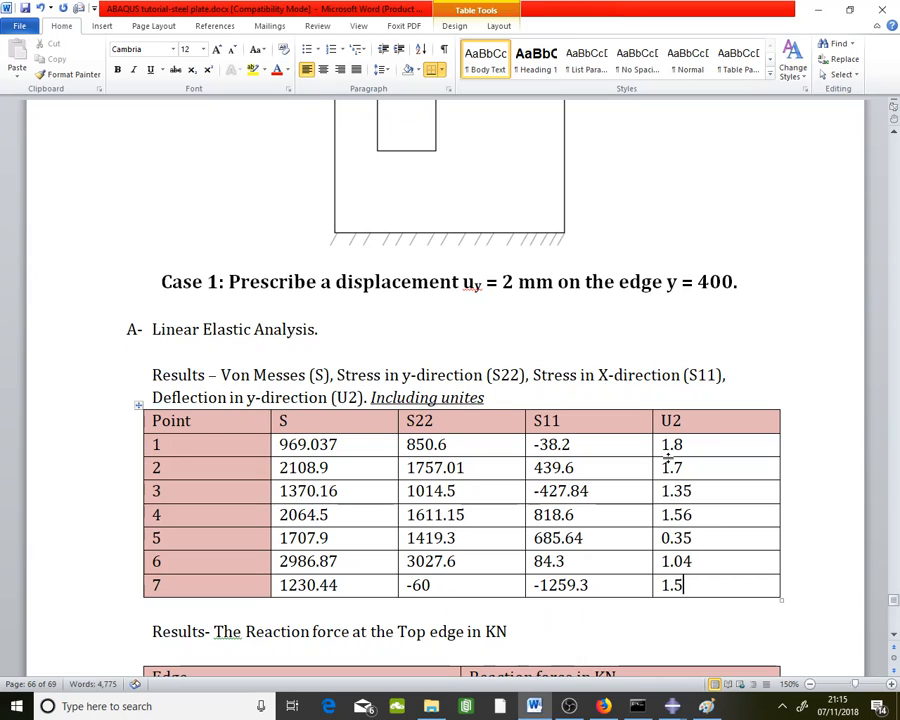
type("6")
left_click(718, 424)
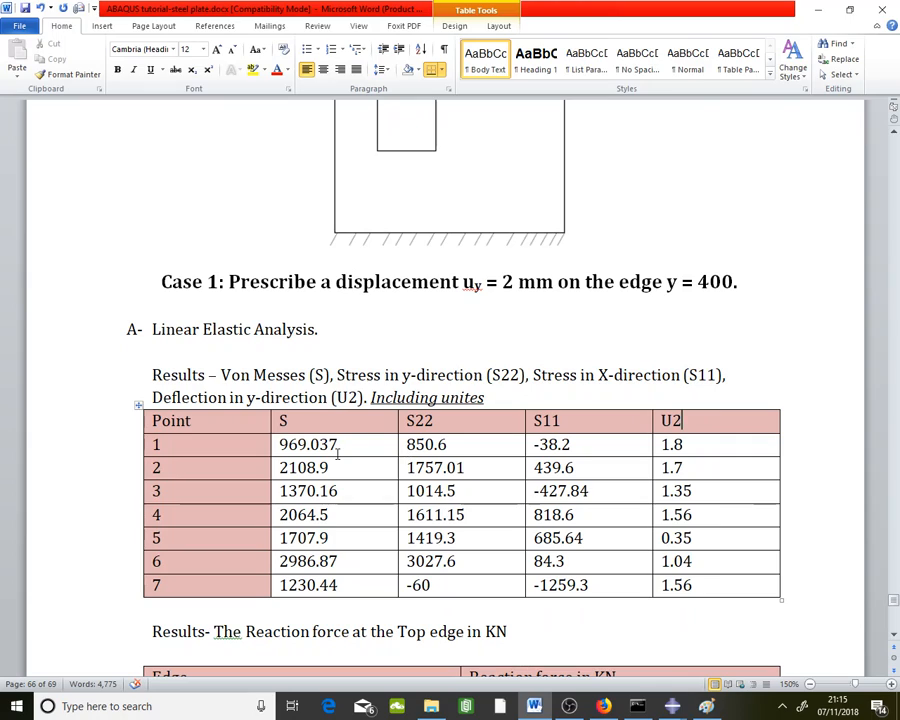
left_click(290, 446)
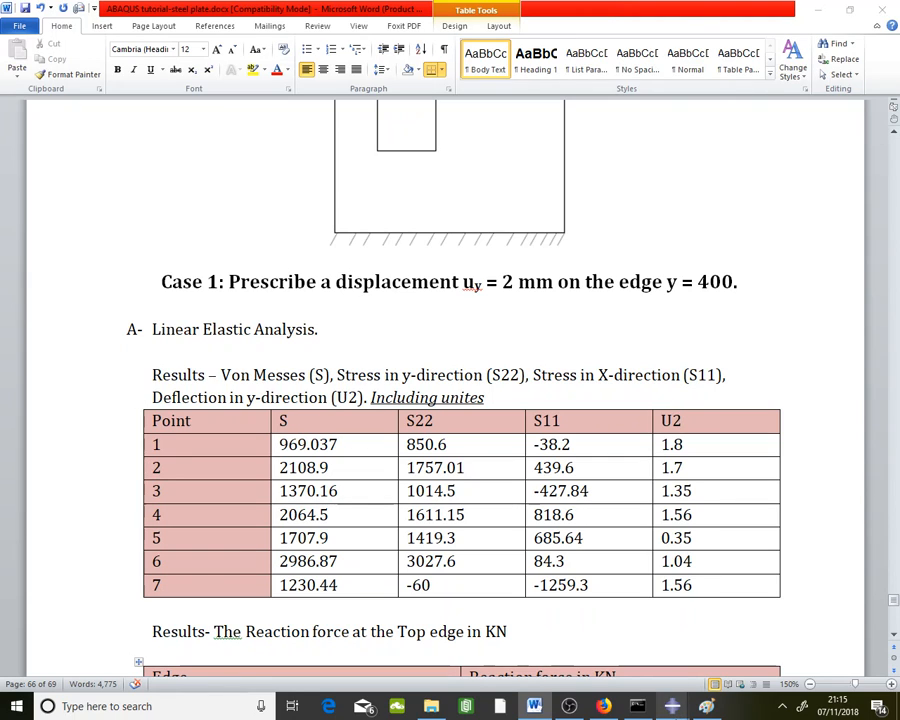
Step: Switch back to Abaqus/CAE and move the Probe Values dialog down so it no longer covers the plate
mouse_move(672, 706)
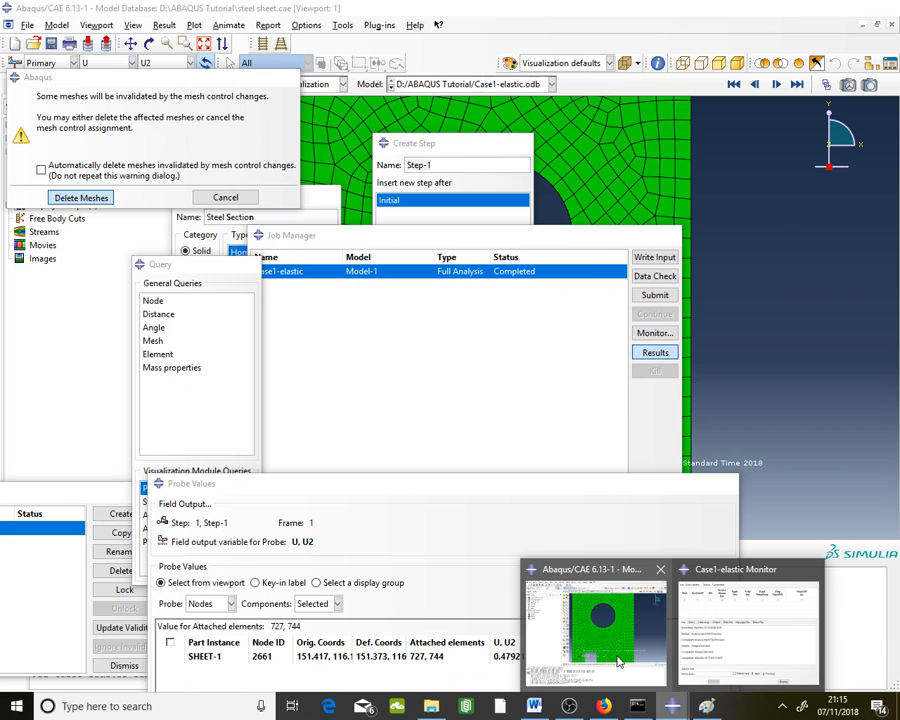
left_click(590, 628)
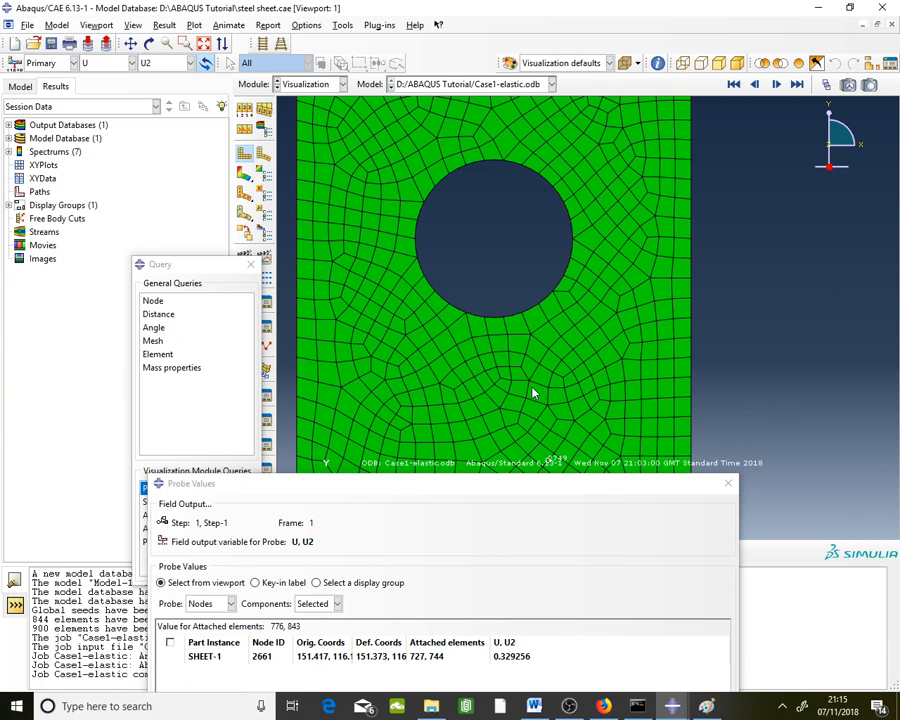
left_click_drag(563, 493, 475, 603)
scroll(717, 346, "down", 2)
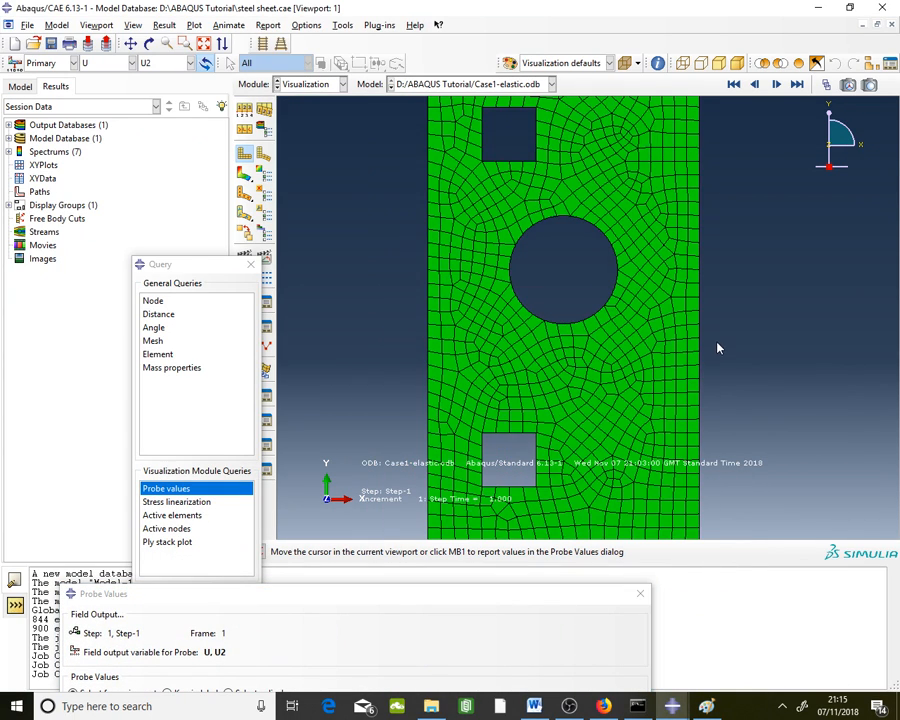
scroll(649, 368, "up", 1)
scroll(755, 251, "down", 1)
scroll(684, 211, "up", 1)
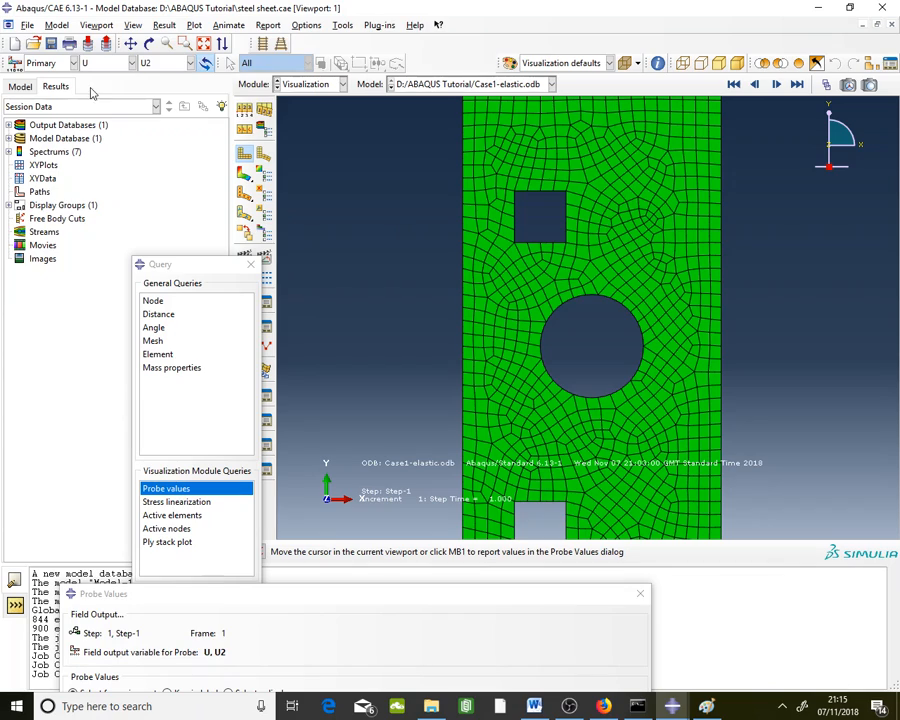
Step: Display the contour plot of stress S with component S11 on the deformed plate
left_click(157, 66)
left_click(114, 65)
left_click(117, 66)
left_click(89, 172)
left_click(160, 63)
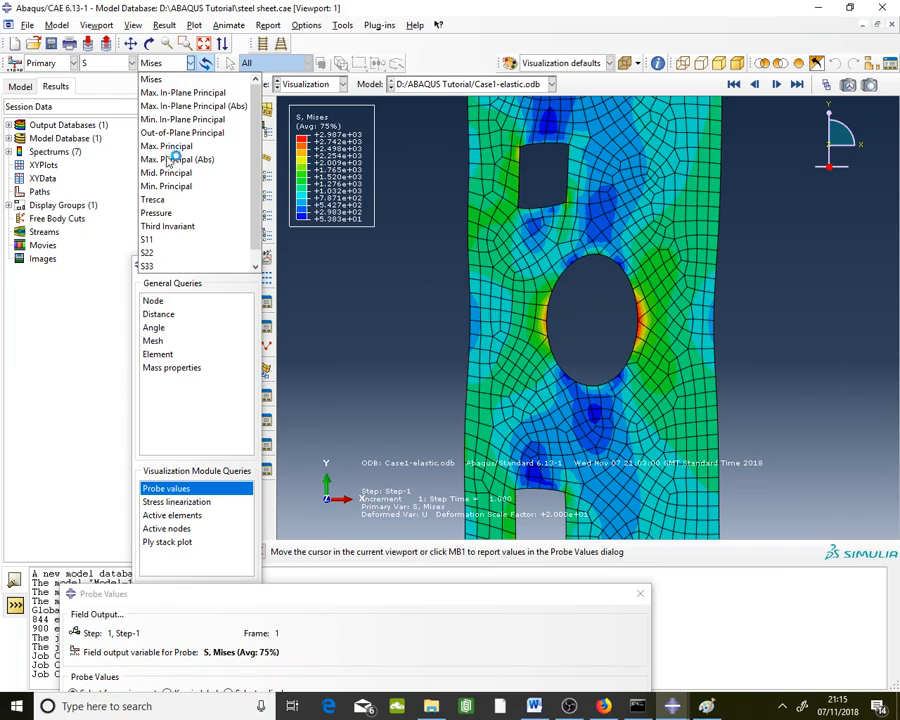
left_click(170, 243)
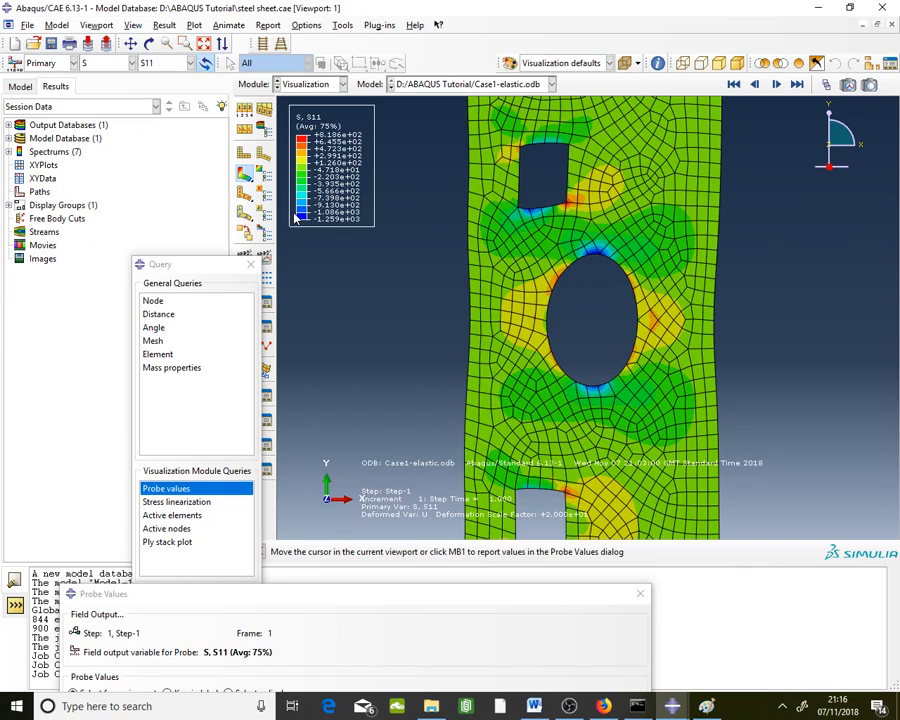
Step: Plot S11 as symbols on the deformed plate and examine the arrows around the upper square opening and circular hole
left_click(253, 207)
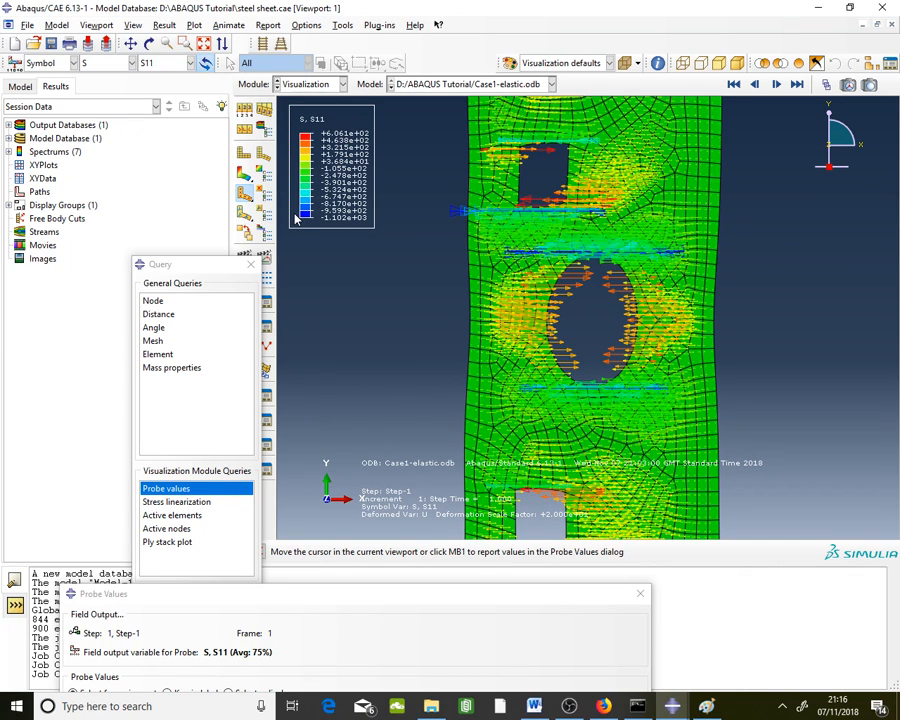
scroll(603, 172, "up", 1)
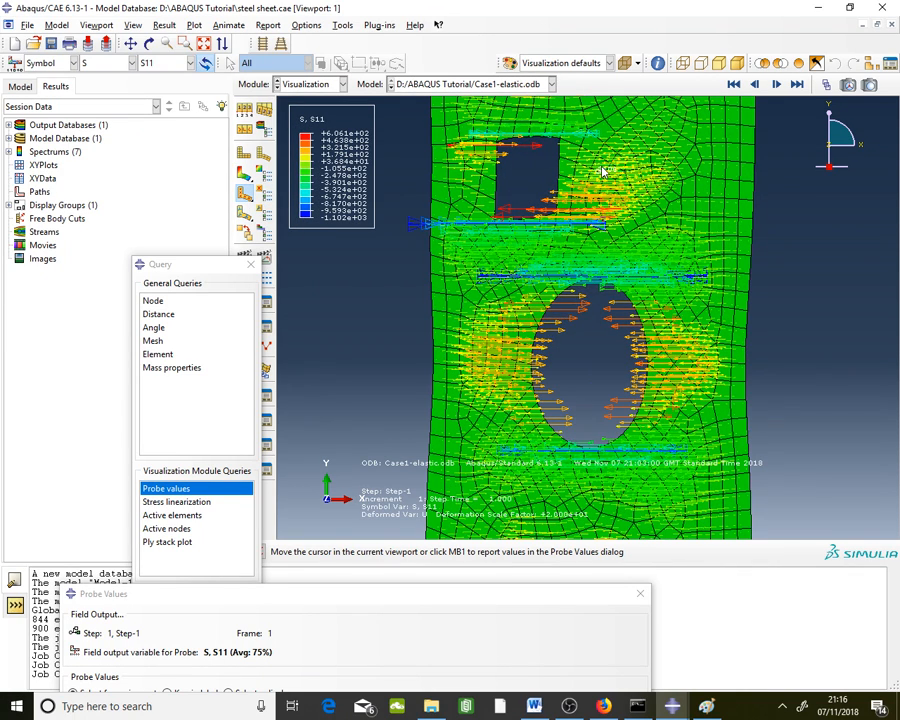
scroll(603, 172, "up", 3)
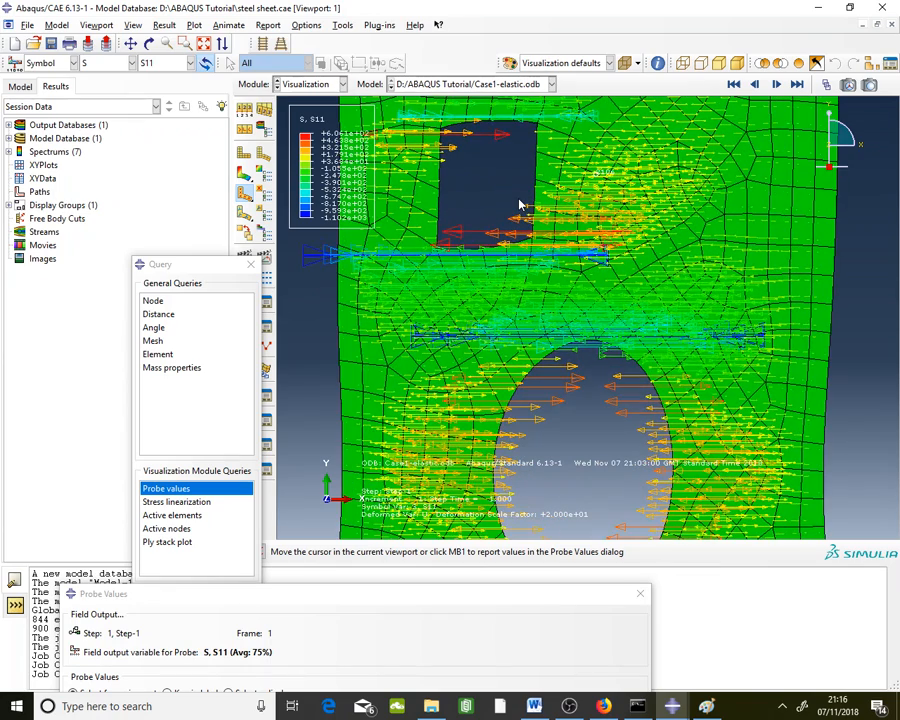
scroll(519, 205, "down", 1)
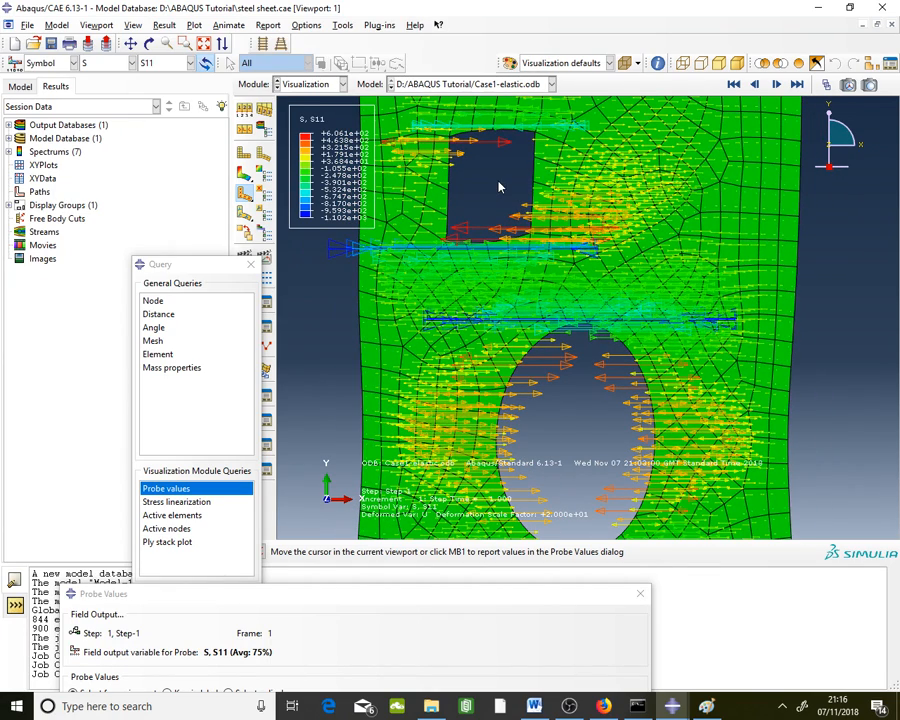
Step: Examine the S11 arrows at the corners of the upper square opening and in the plate strip left of the circular hole
scroll(502, 195, "down", 1)
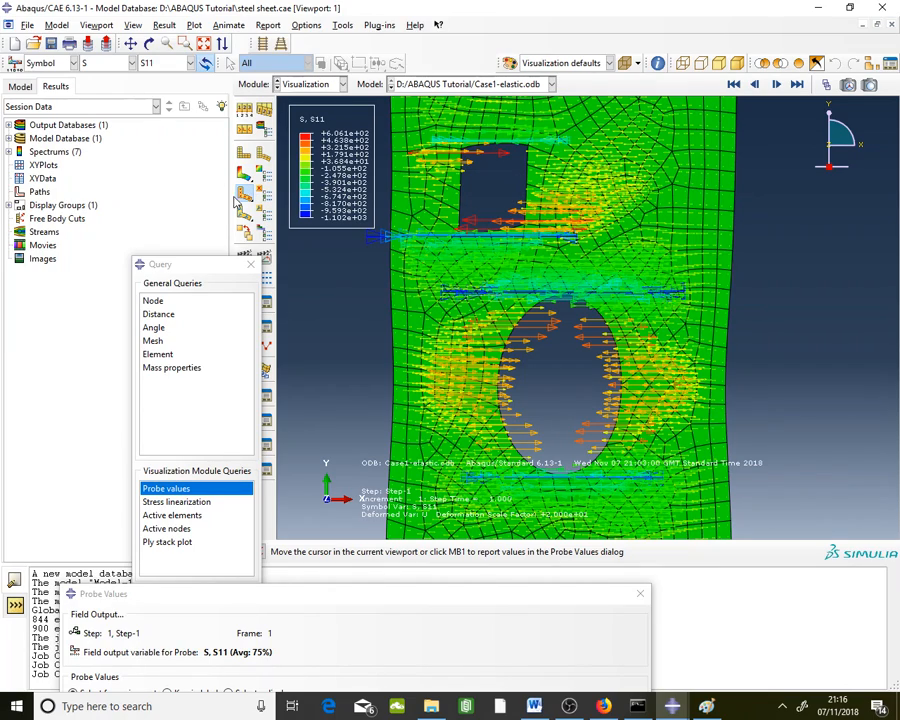
scroll(508, 165, "up", 3)
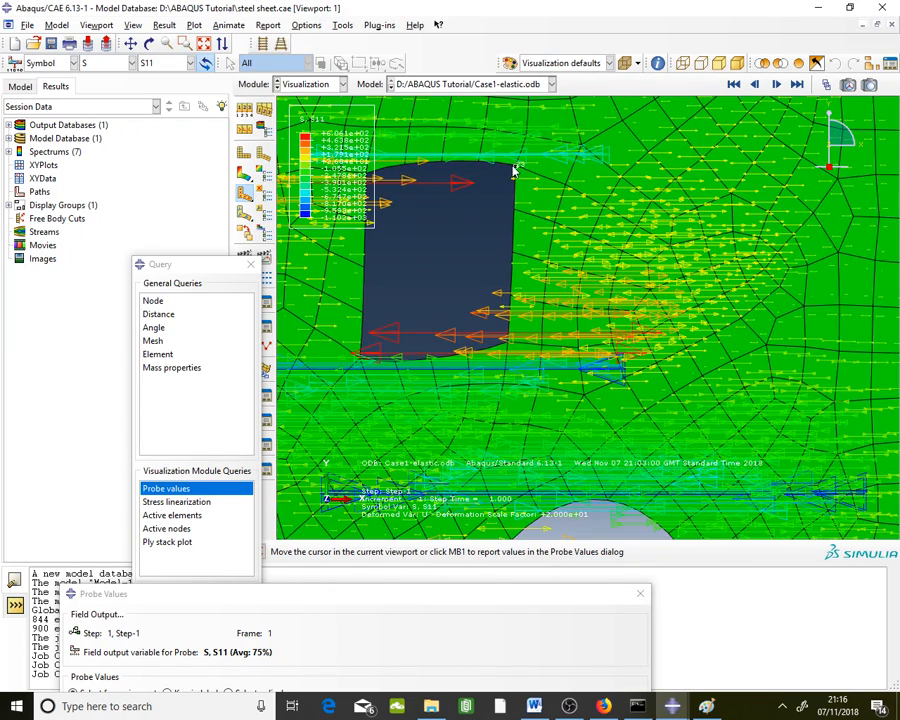
scroll(484, 218, "up", 1)
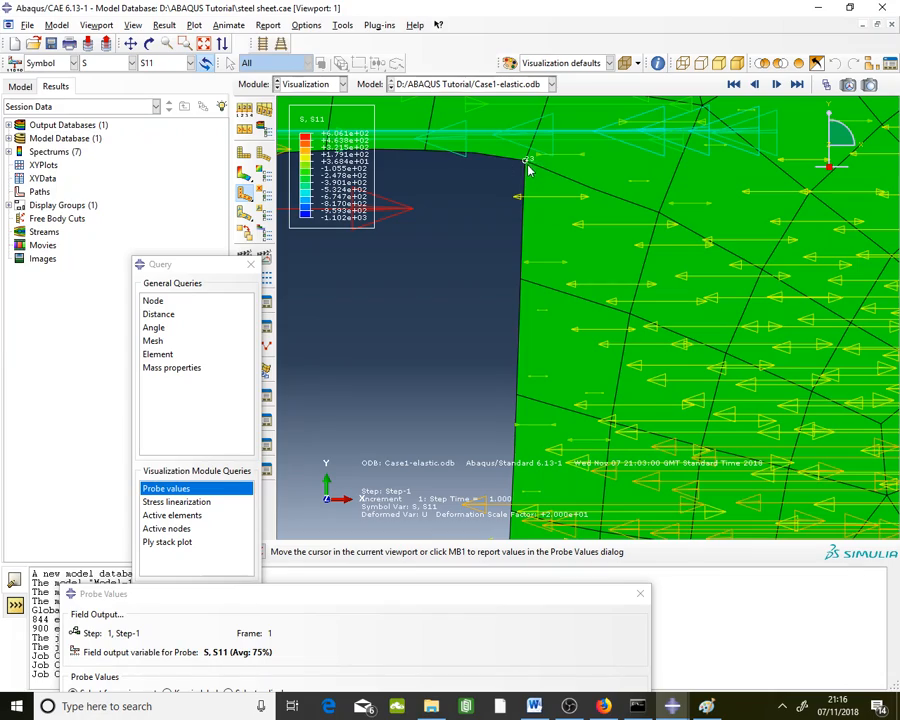
scroll(565, 185, "up", 1)
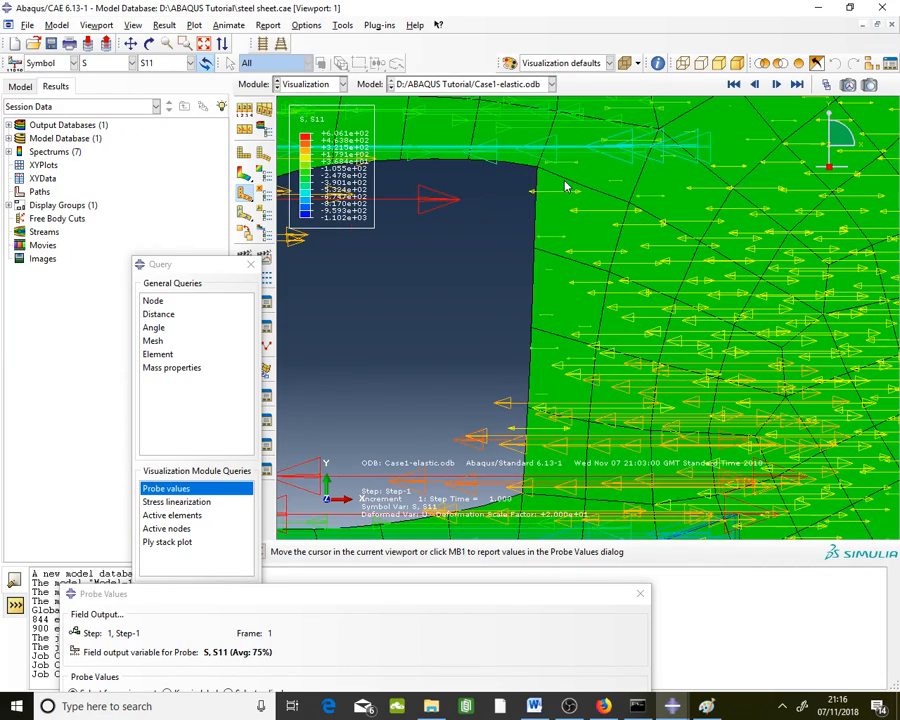
scroll(565, 185, "down", 3)
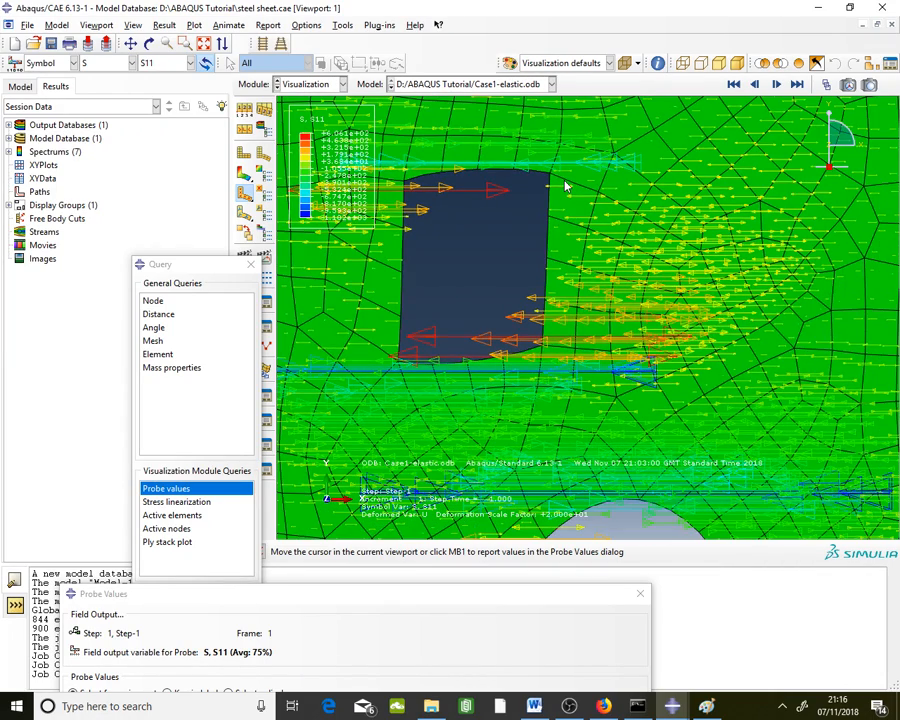
scroll(508, 213, "down", 1)
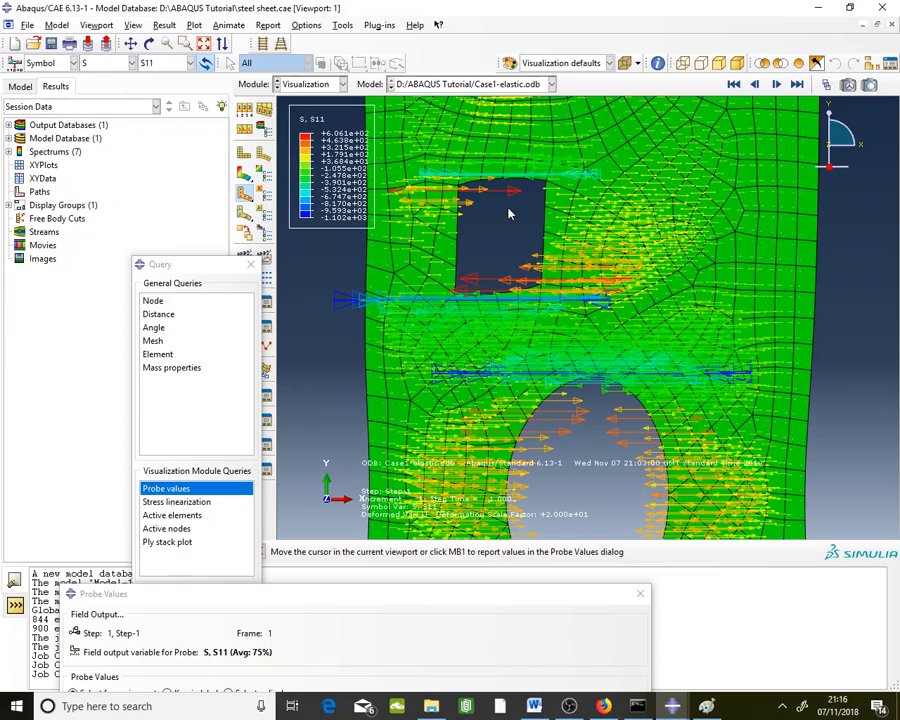
scroll(508, 213, "down", 1)
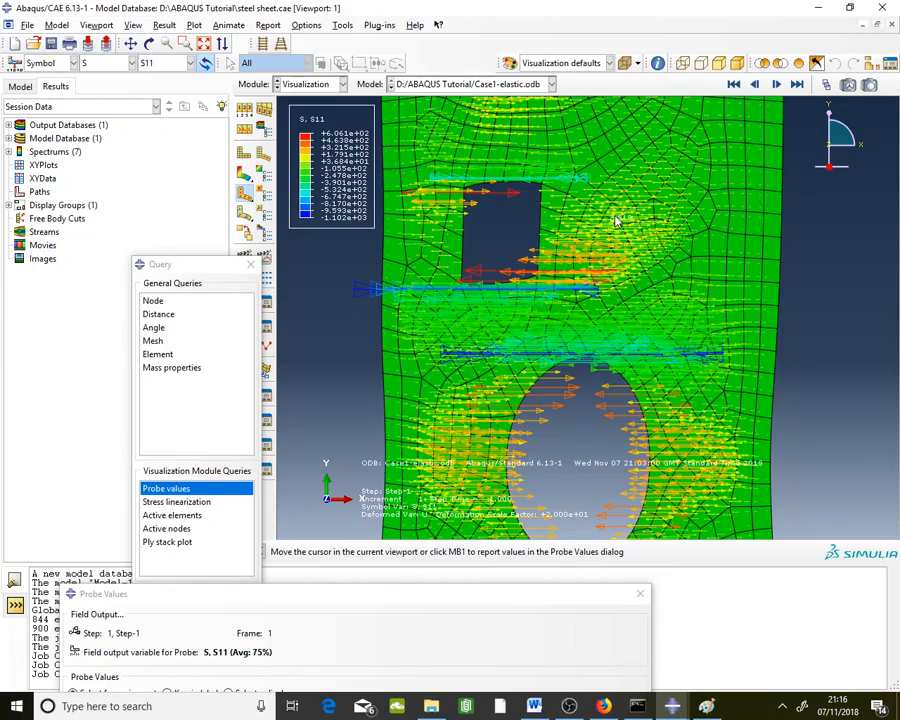
scroll(640, 285, "down", 1)
scroll(472, 377, "up", 5)
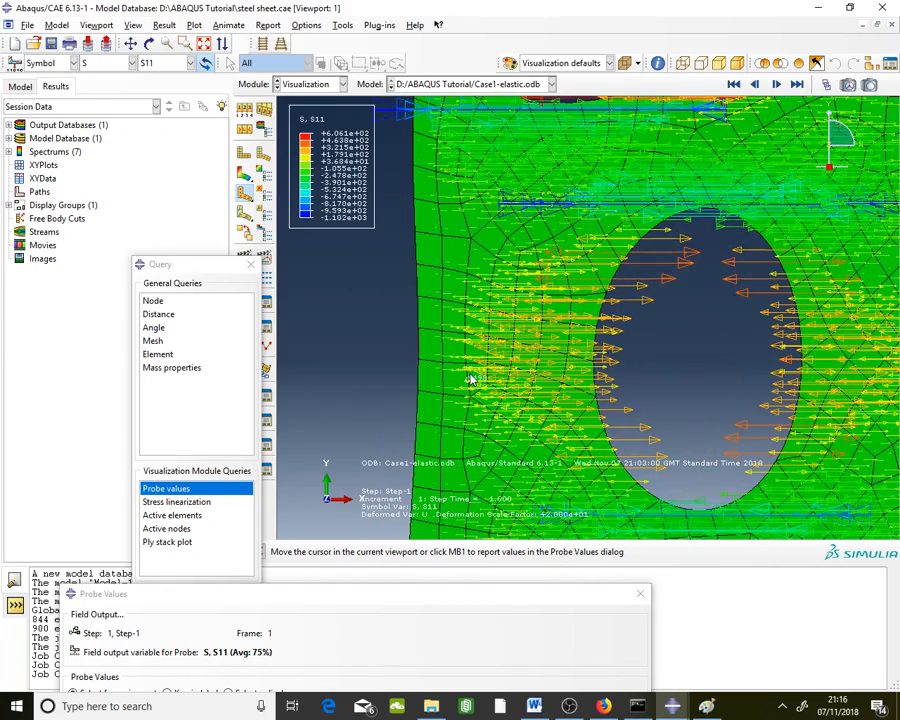
scroll(472, 378, "up", 1)
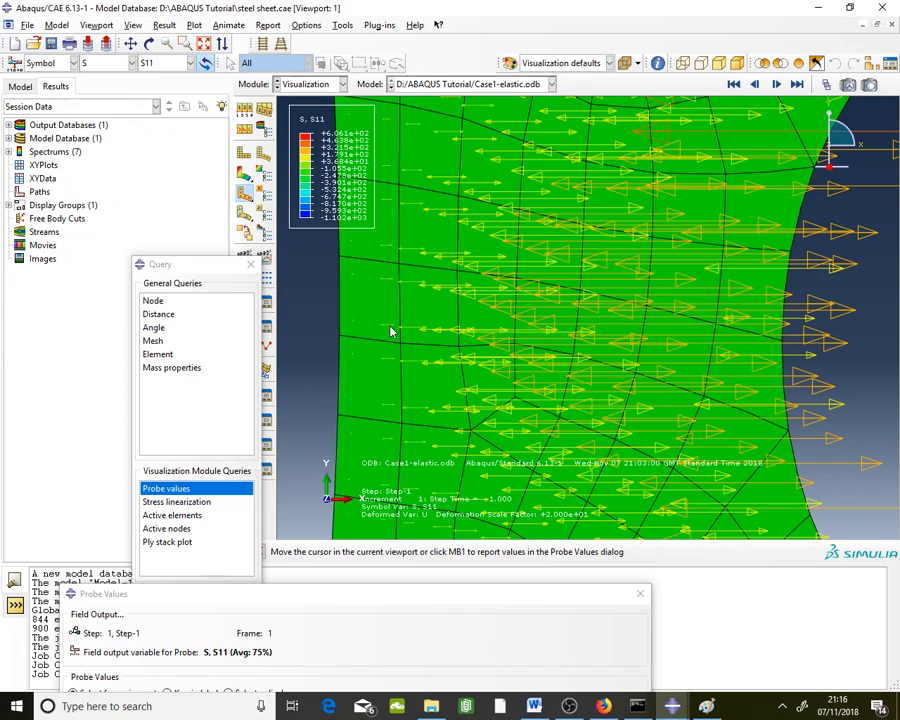
Step: Switch the symbol plot to stress component S22 and examine the arrows around the square openings and the circular hole
left_click(162, 62)
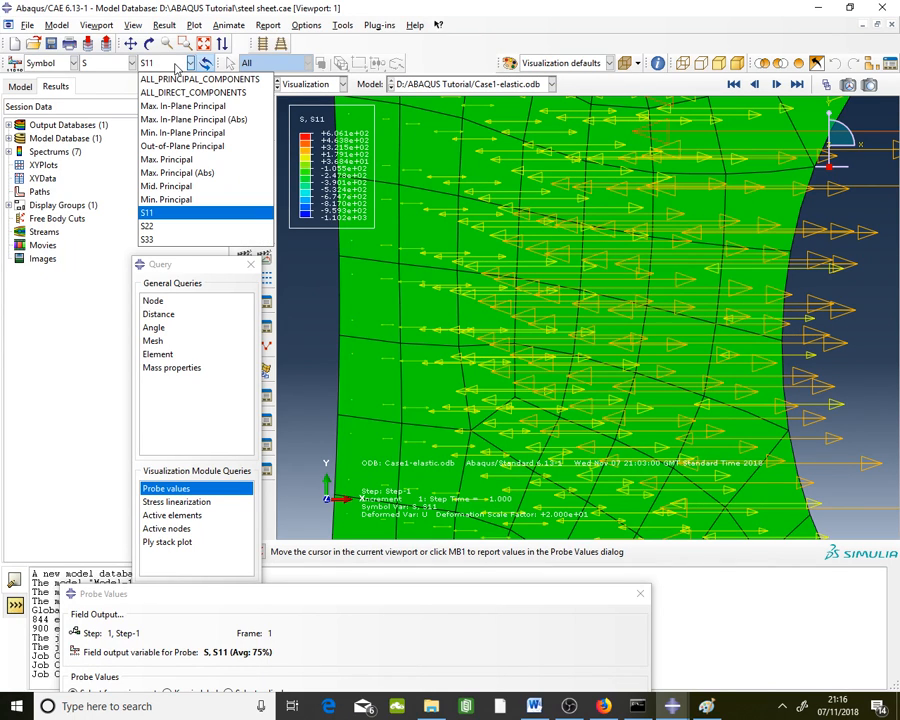
left_click(162, 228)
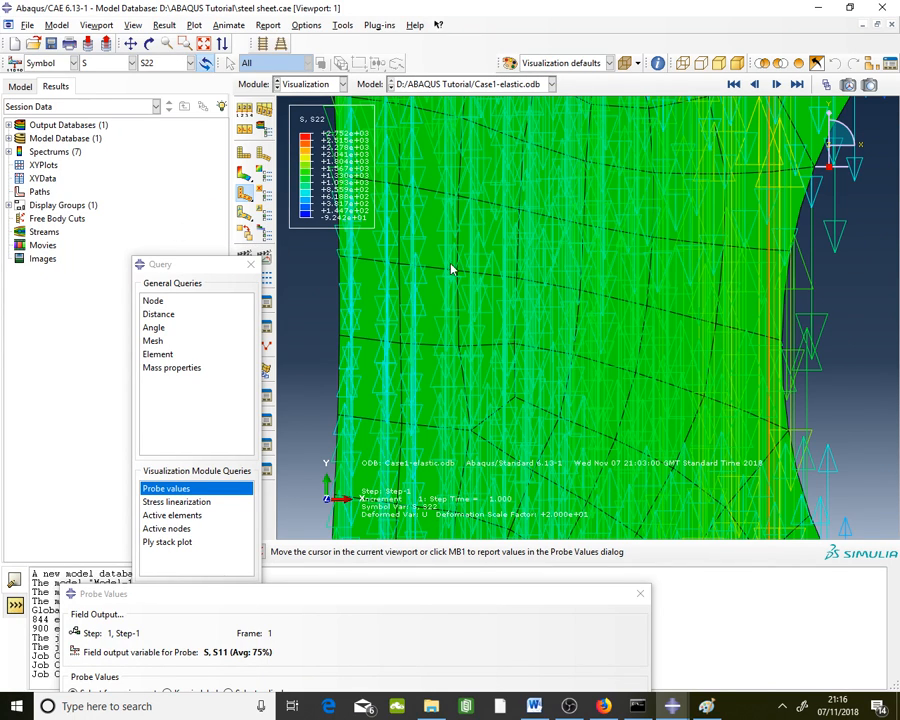
scroll(445, 268, "down", 3)
scroll(440, 272, "down", 2)
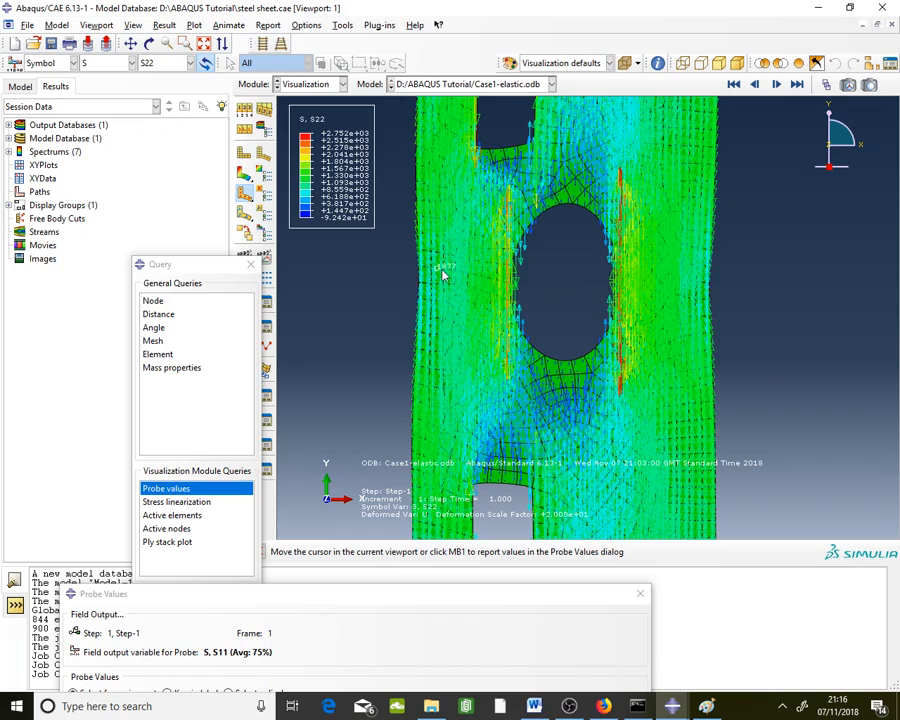
scroll(573, 269, "down", 2)
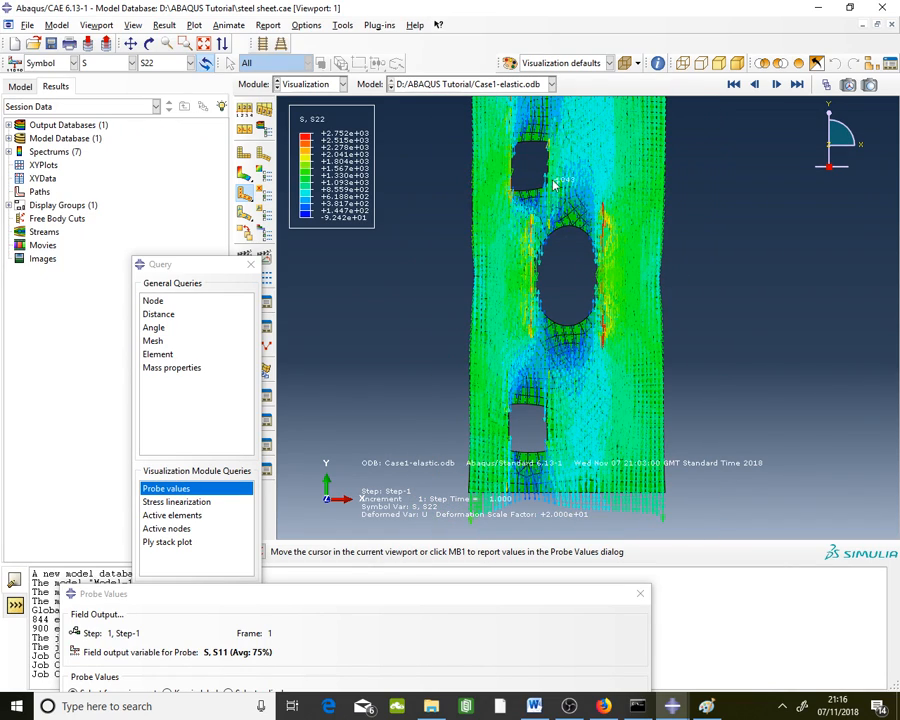
scroll(547, 220, "down", 2)
scroll(533, 118, "up", 2)
scroll(540, 148, "up", 4)
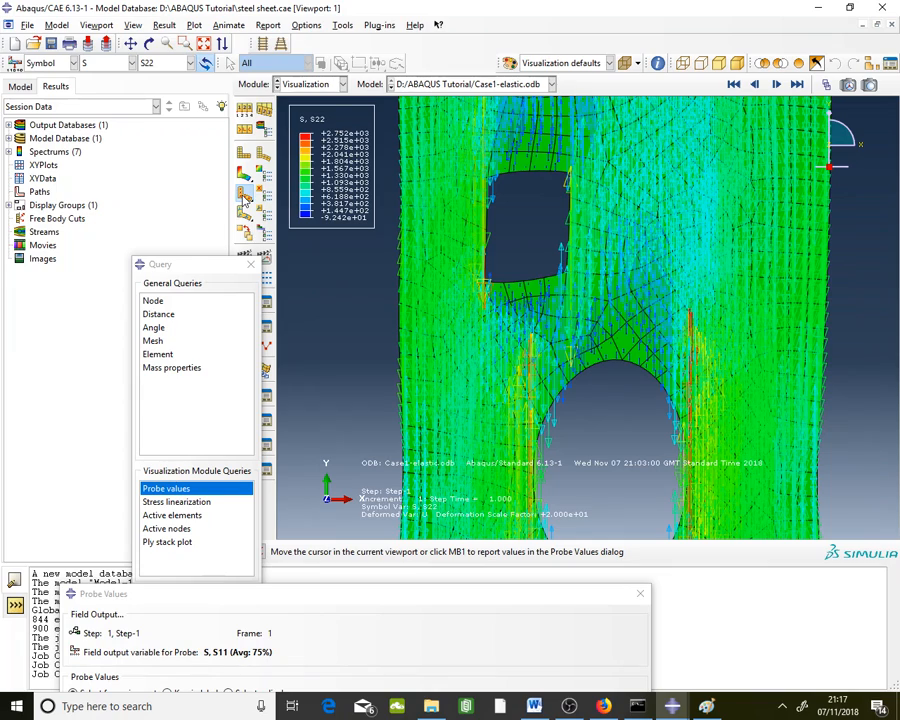
Step: Plot the S22 symbols on the undeformed plate and examine the arrows at the upper square opening's upper-right corner
left_click(245, 198)
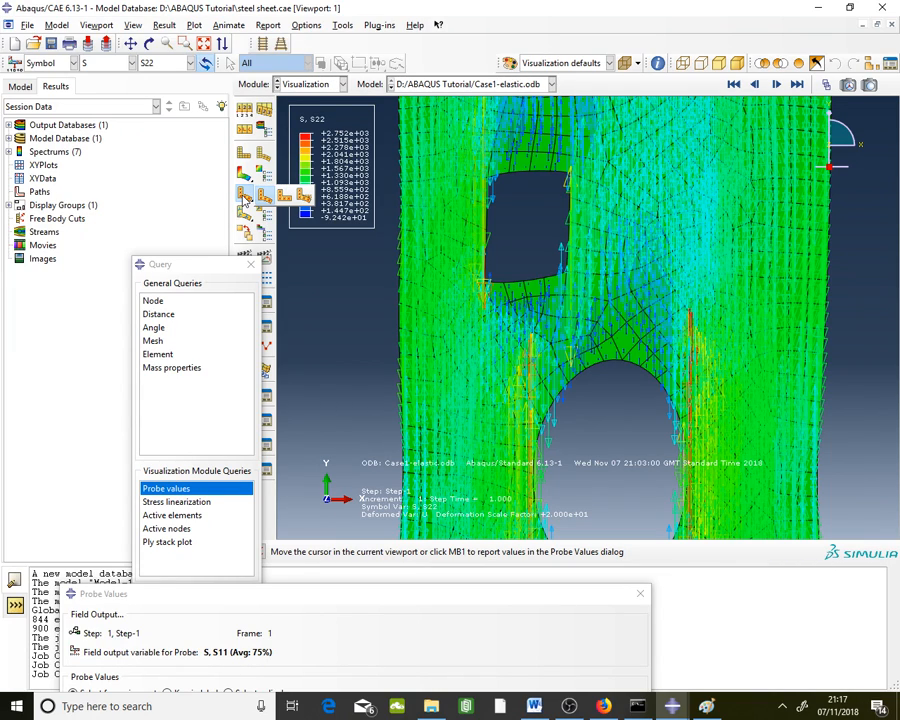
left_click(303, 196)
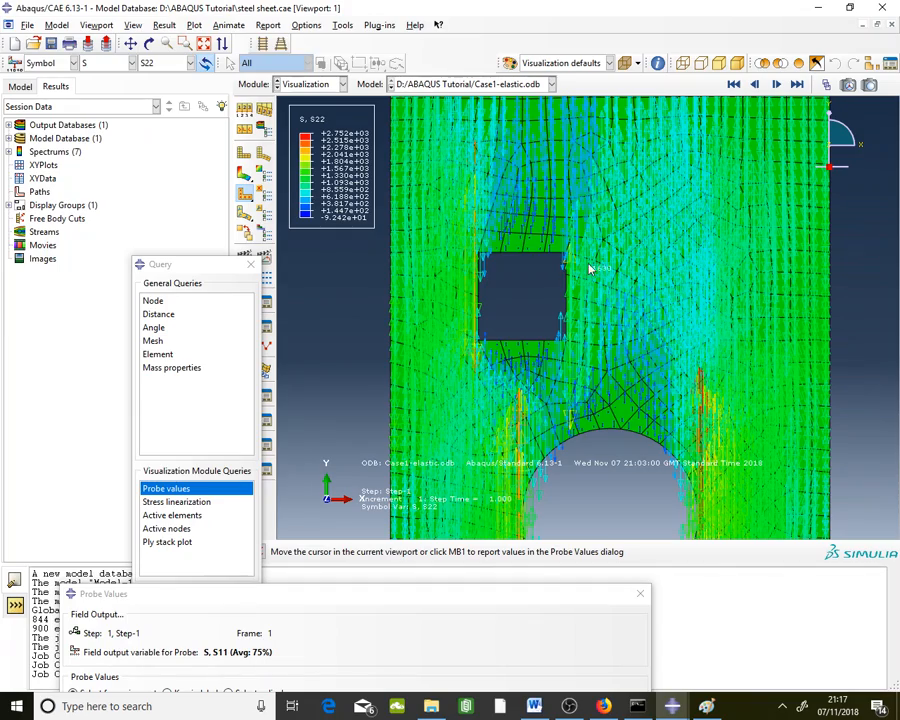
scroll(548, 256, "up", 5)
scroll(548, 256, "up", 3)
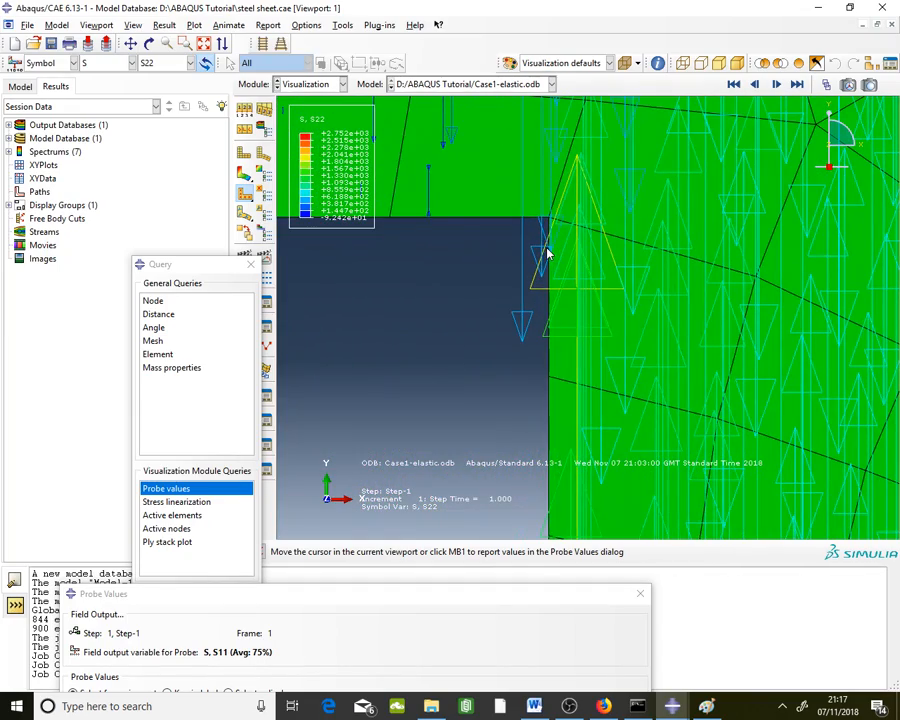
scroll(542, 269, "down", 2)
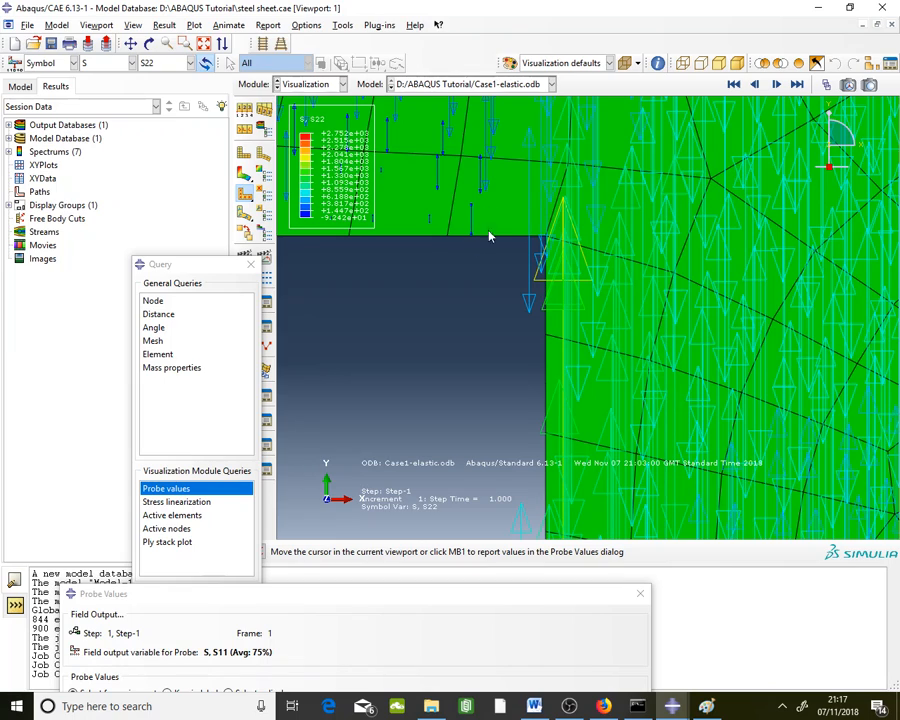
scroll(490, 237, "down", 1)
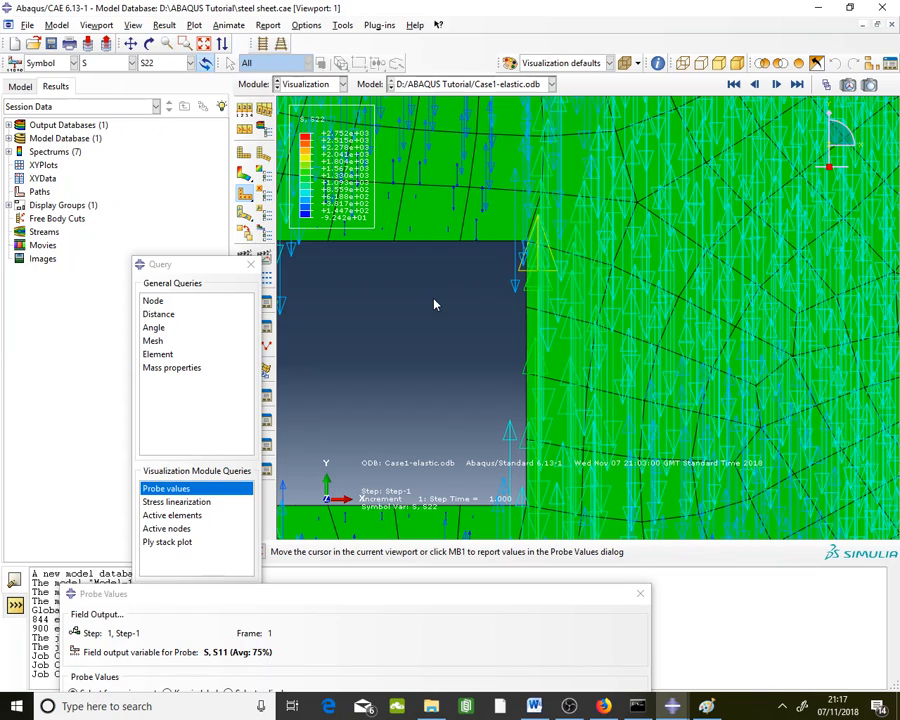
scroll(435, 304, "down", 5)
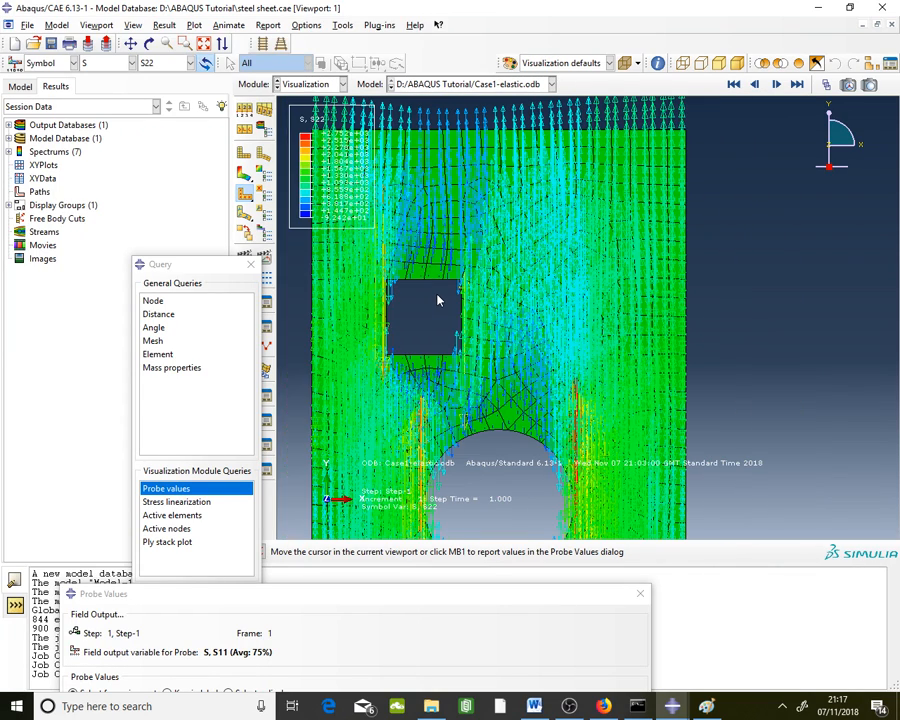
Step: Plot Max. In-Plane Principal stress as symbols and examine how the arrows run around the upper square opening and circular hole
left_click(146, 63)
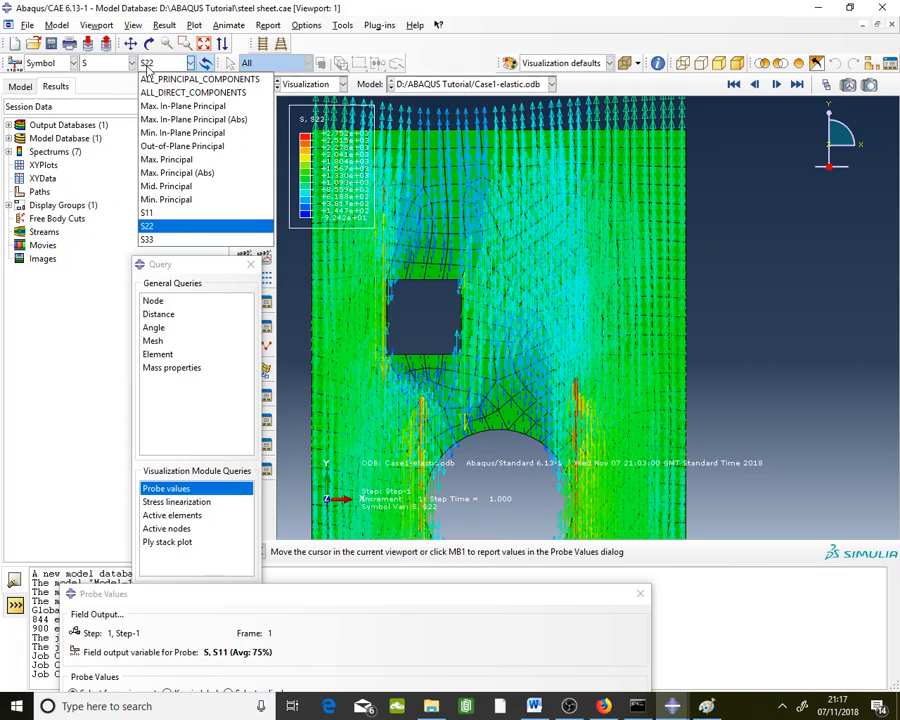
left_click(238, 107)
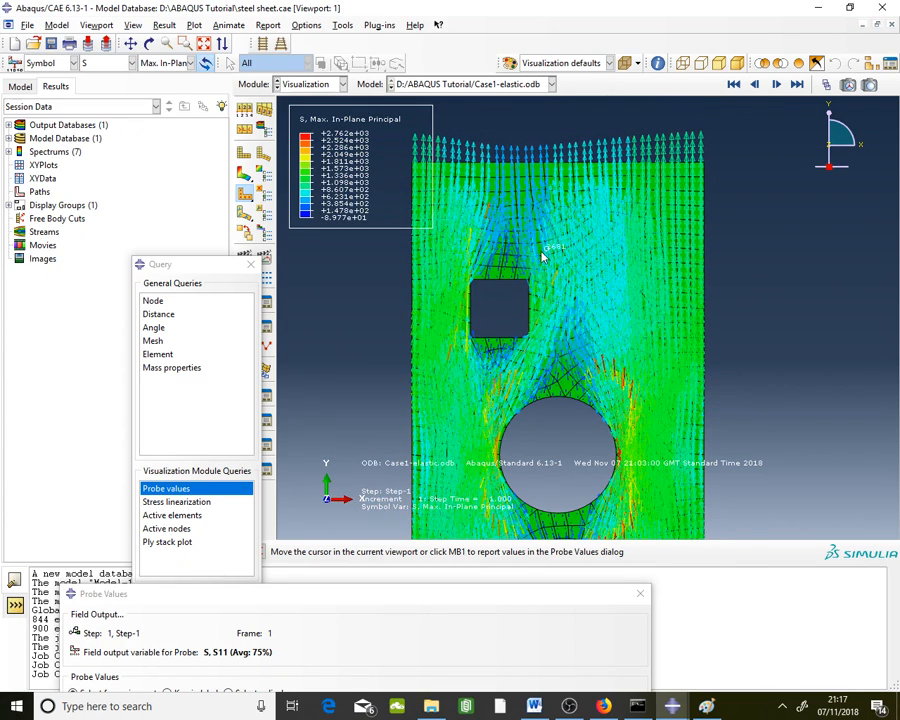
scroll(527, 281, "down", 3)
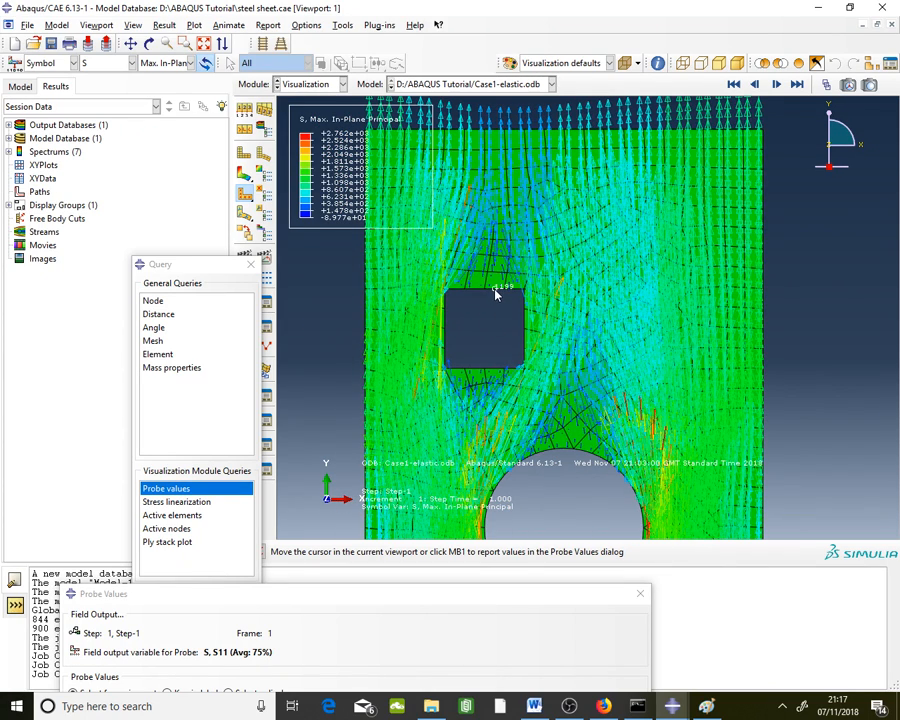
scroll(503, 290, "up", 2)
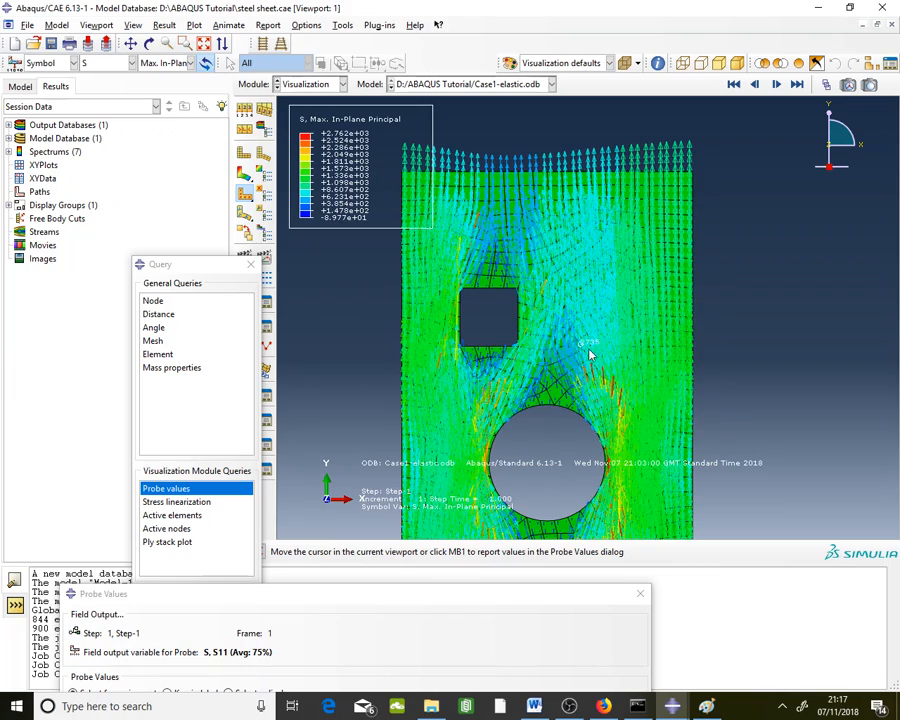
scroll(505, 278, "down", 3)
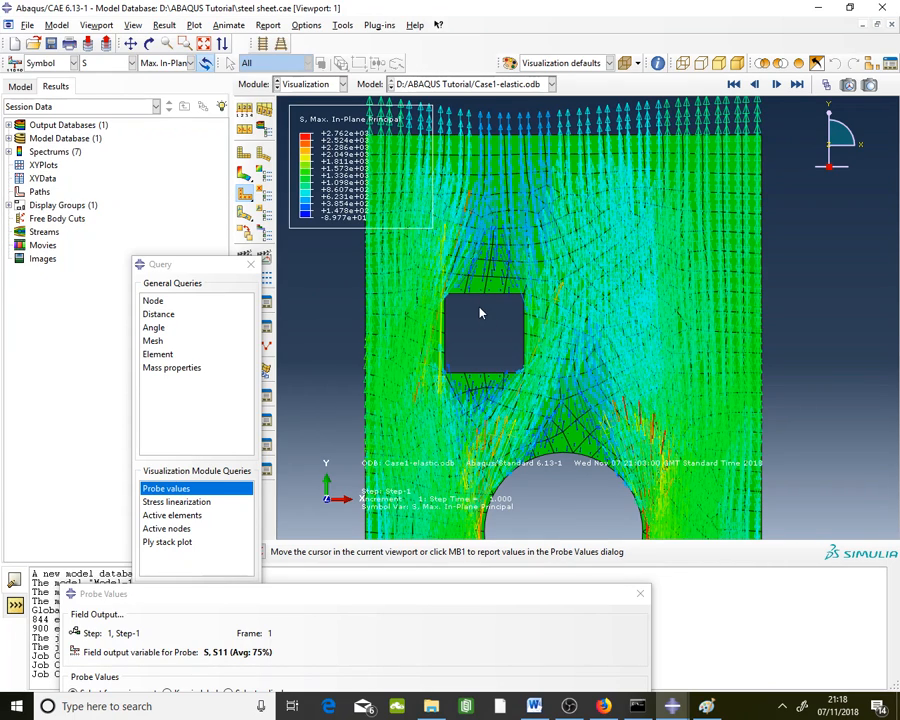
scroll(481, 263, "down", 3)
scroll(481, 263, "up", 1)
scroll(481, 262, "down", 2)
scroll(510, 410, "up", 2)
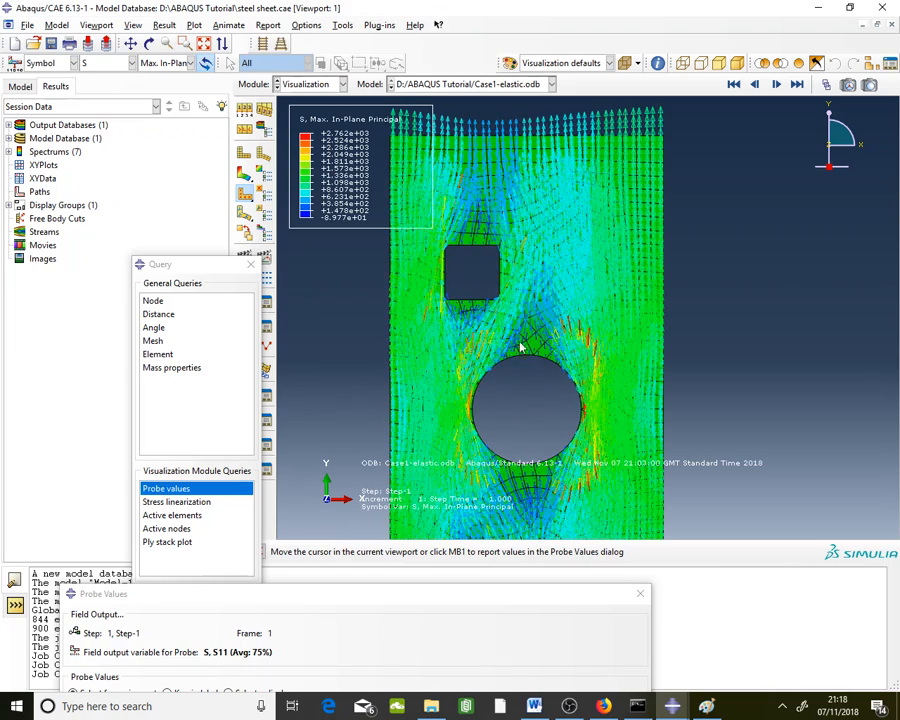
scroll(525, 304, "down", 2)
scroll(520, 383, "up", 2)
scroll(520, 383, "up", 2)
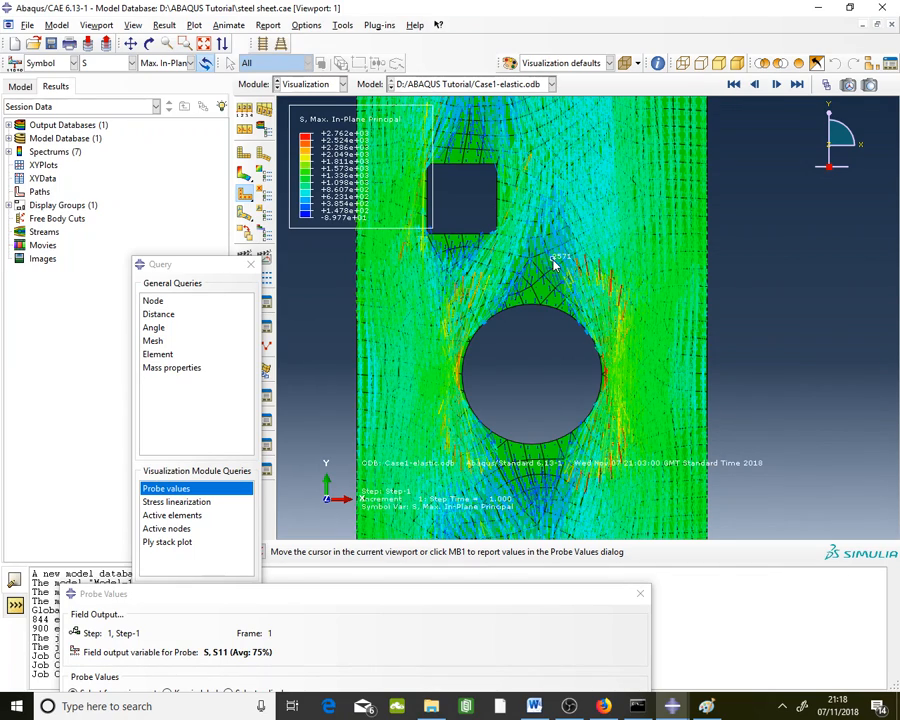
Step: Switch the symbol plot to Min. In-Plane Principal stress and examine the arrows around the openings
left_click(168, 63)
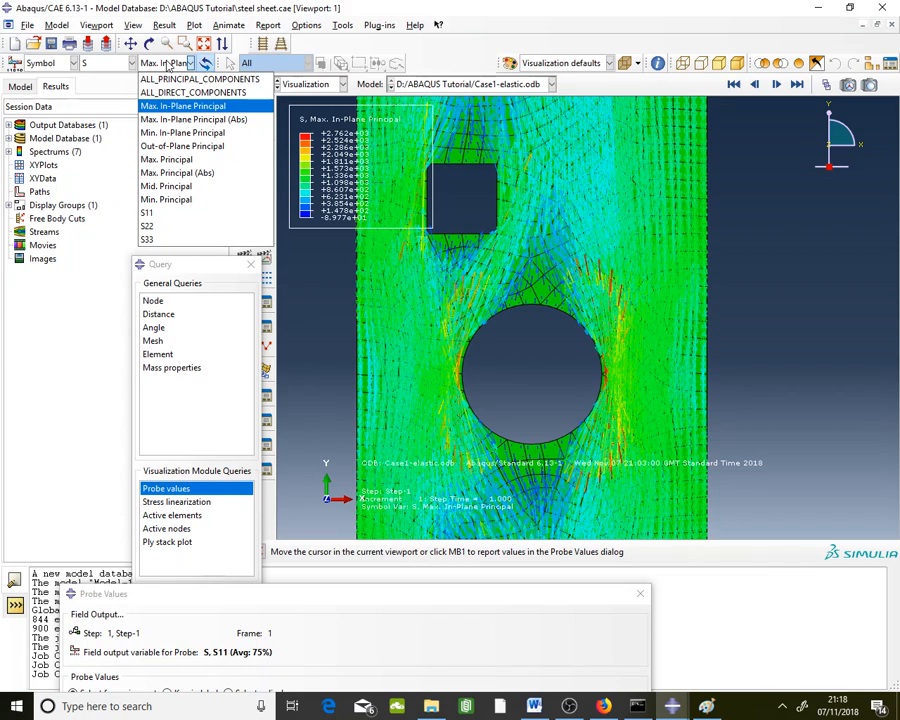
left_click(192, 133)
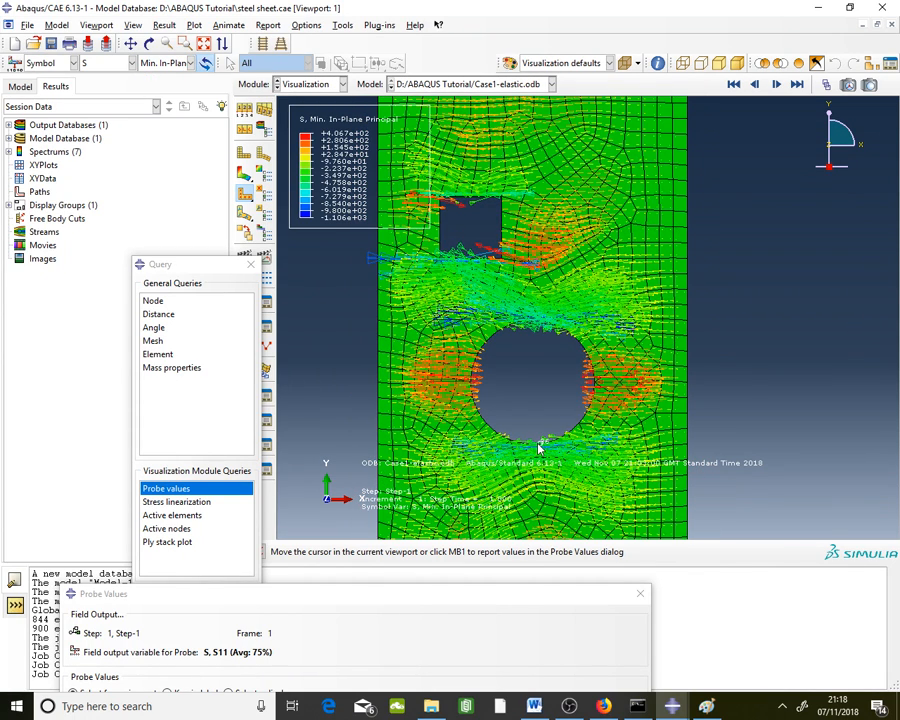
scroll(538, 447, "down", 1)
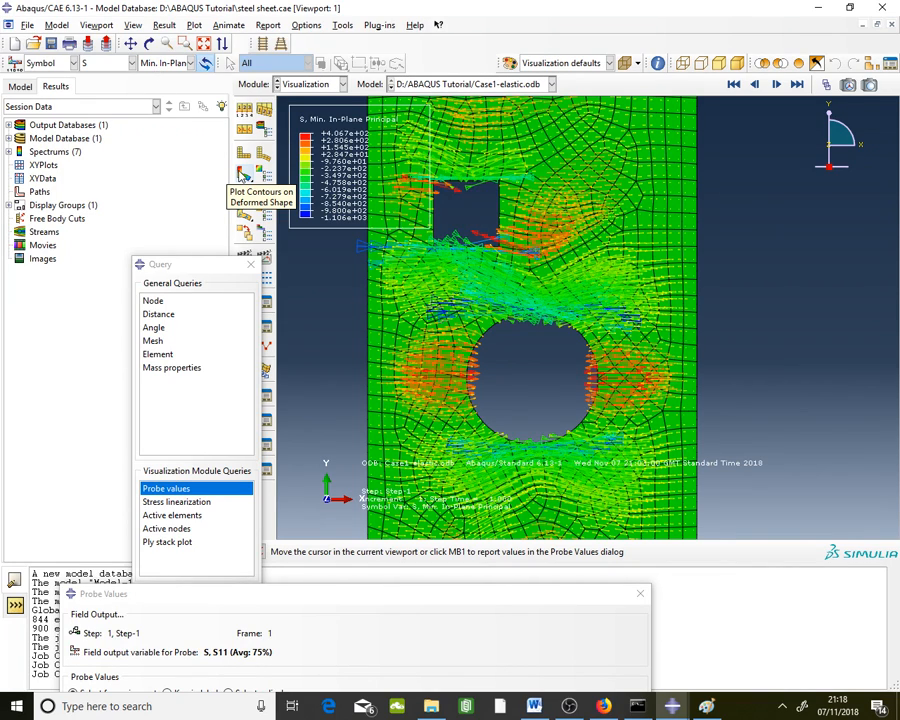
Step: Show contours on the deformed plate and set the plotted variable to displacement U, Magnitude
left_click(243, 176)
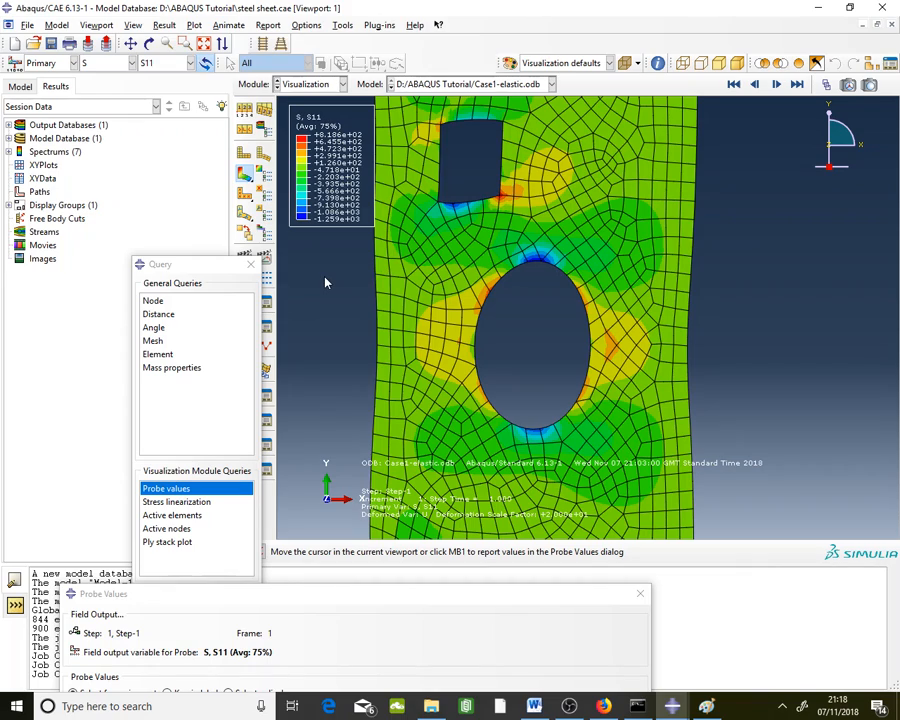
left_click(165, 63)
left_click(136, 62)
left_click(131, 63)
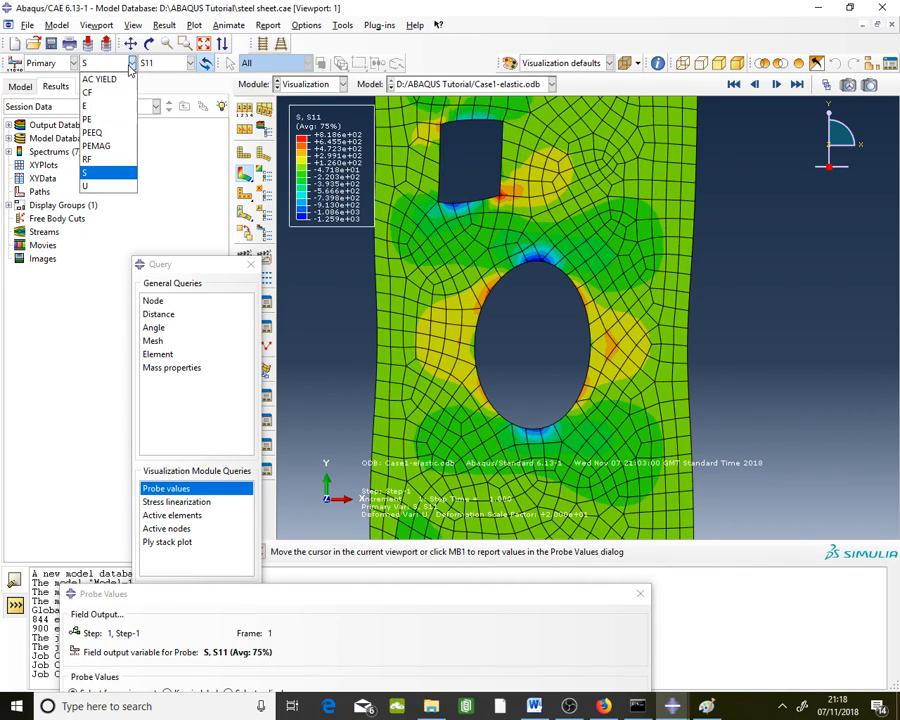
left_click(113, 186)
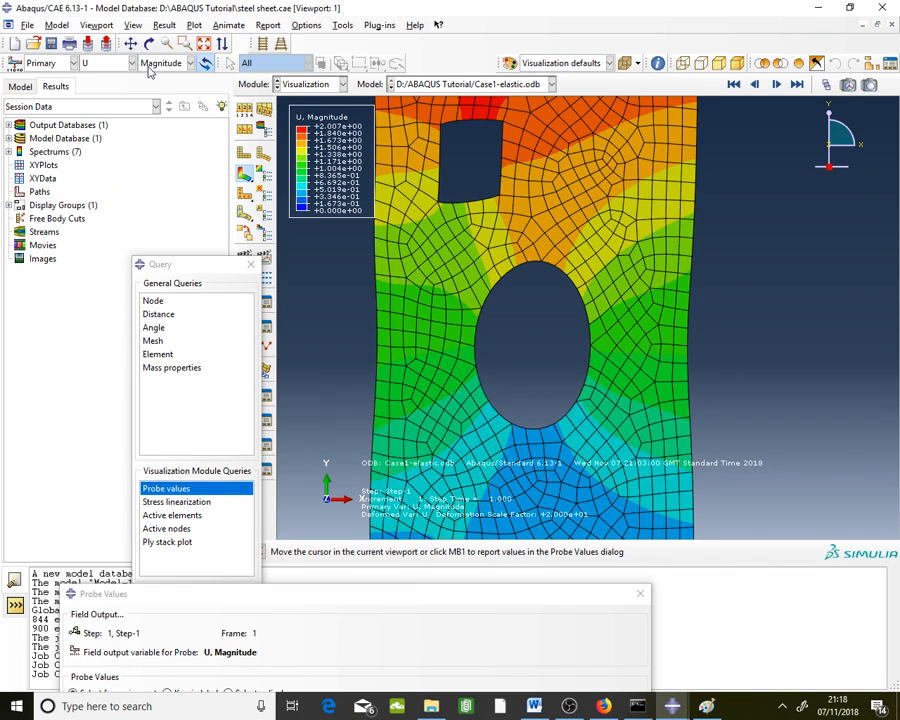
Step: Plot displacement U, Resultant as symbols on the undeformed plate
left_click(239, 197)
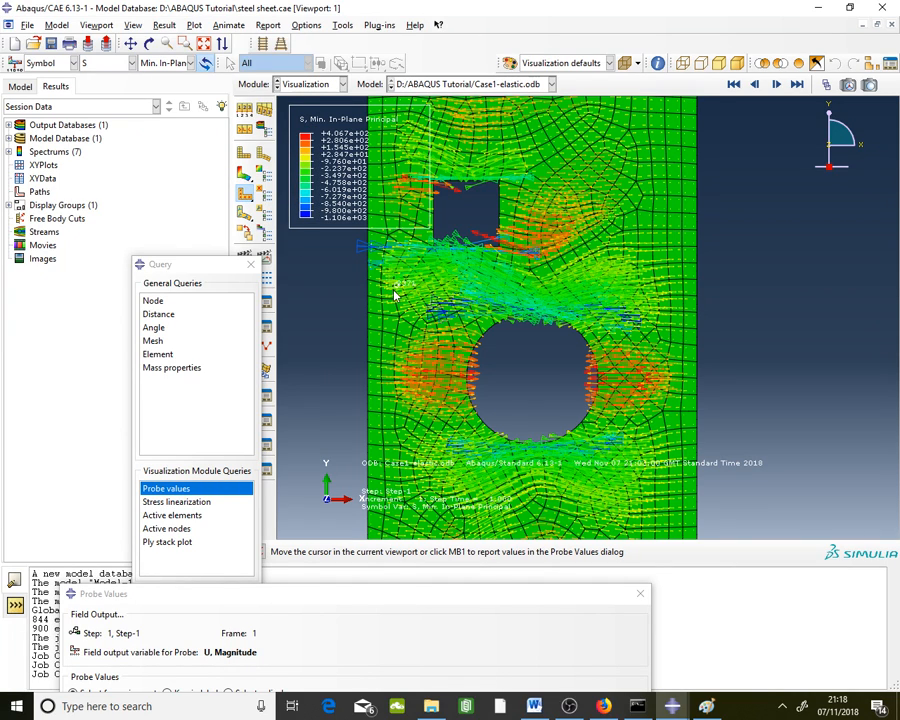
left_click(100, 64)
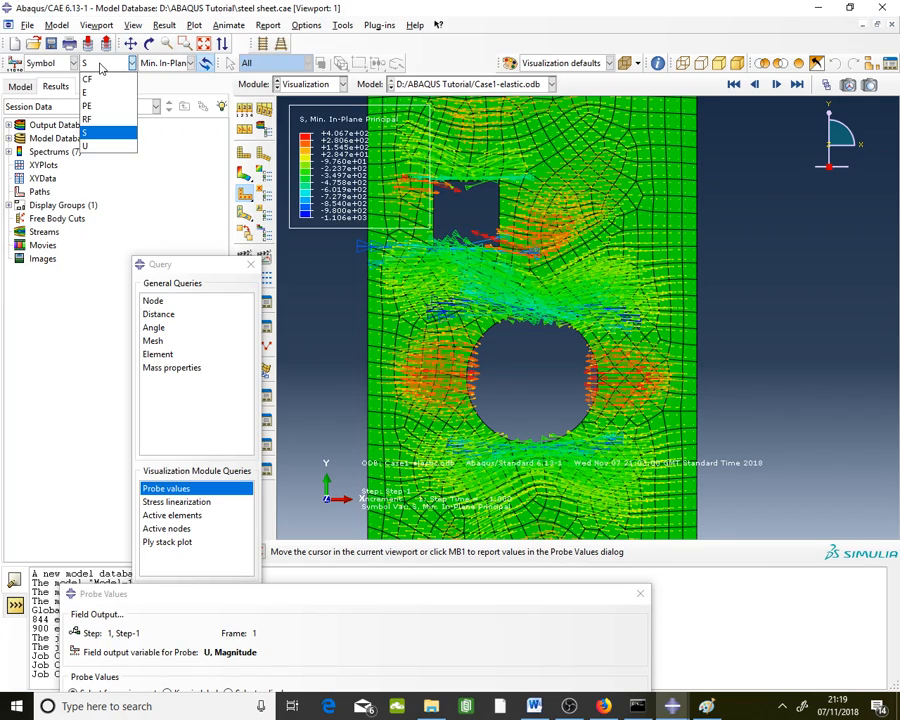
left_click(337, 235)
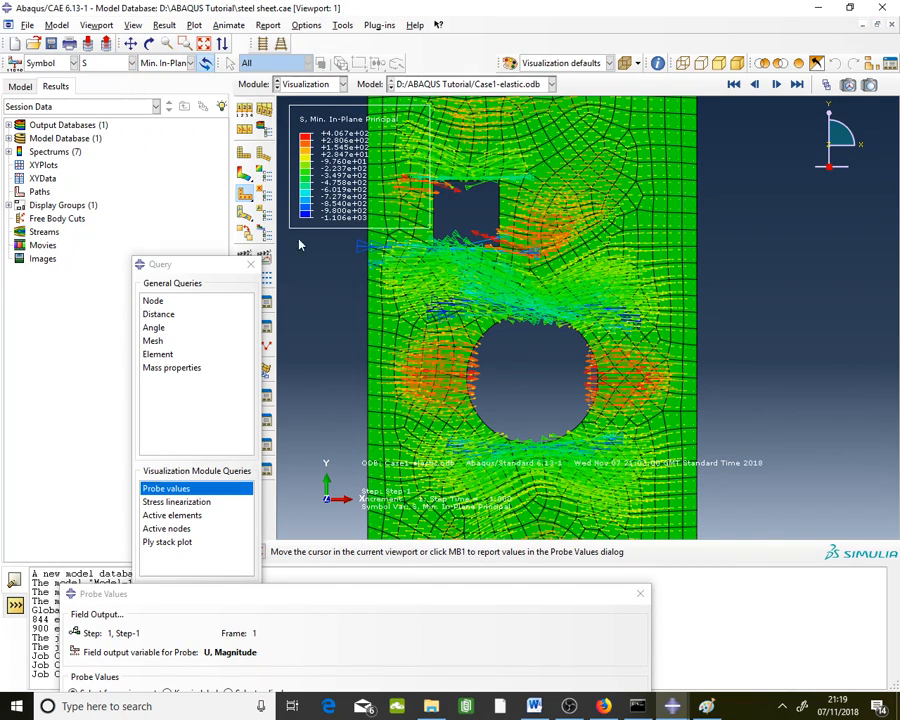
left_click(105, 63)
left_click(104, 148)
left_click(165, 63)
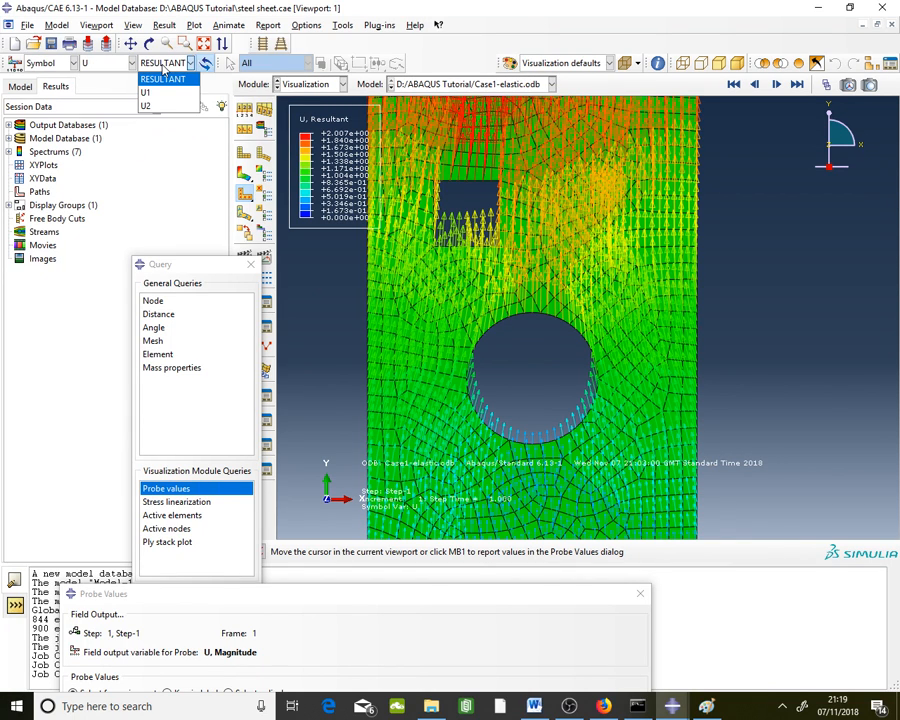
left_click(174, 80)
Step: Examine the resultant displacement arrows from the plate's top edge to the circular hole, and return to contours on the deformed plate
scroll(775, 399, "up", 3)
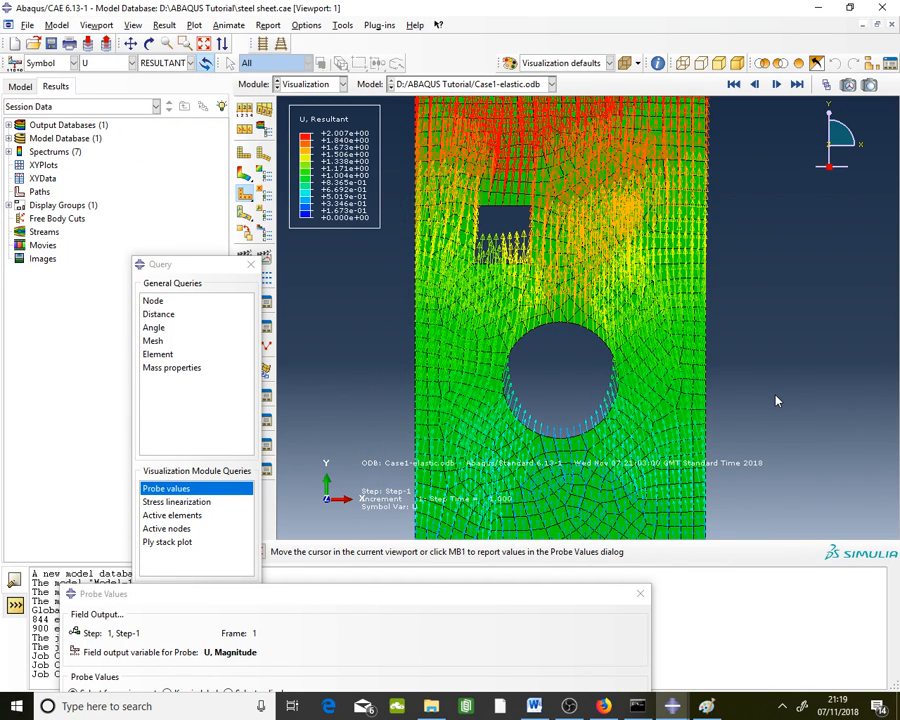
scroll(794, 208, "down", 1)
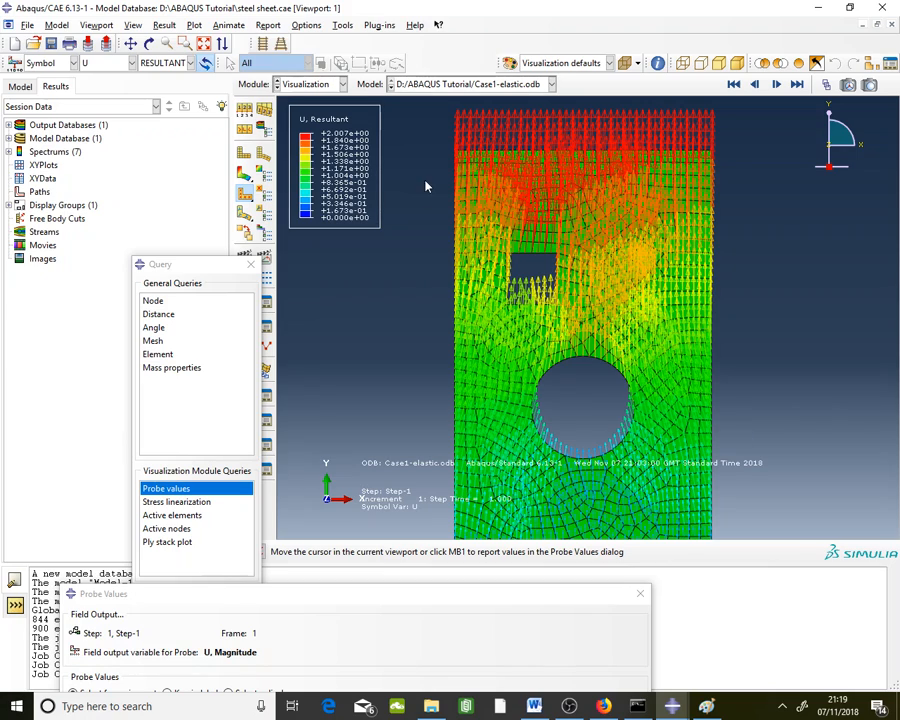
scroll(518, 321, "up", 1)
scroll(570, 408, "down", 1)
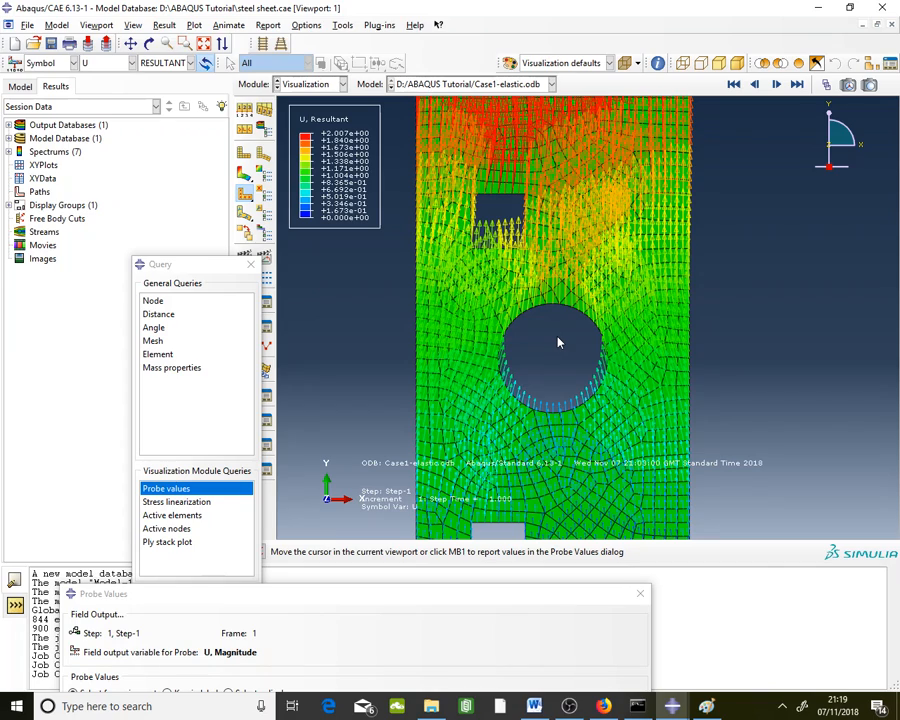
left_click(243, 175)
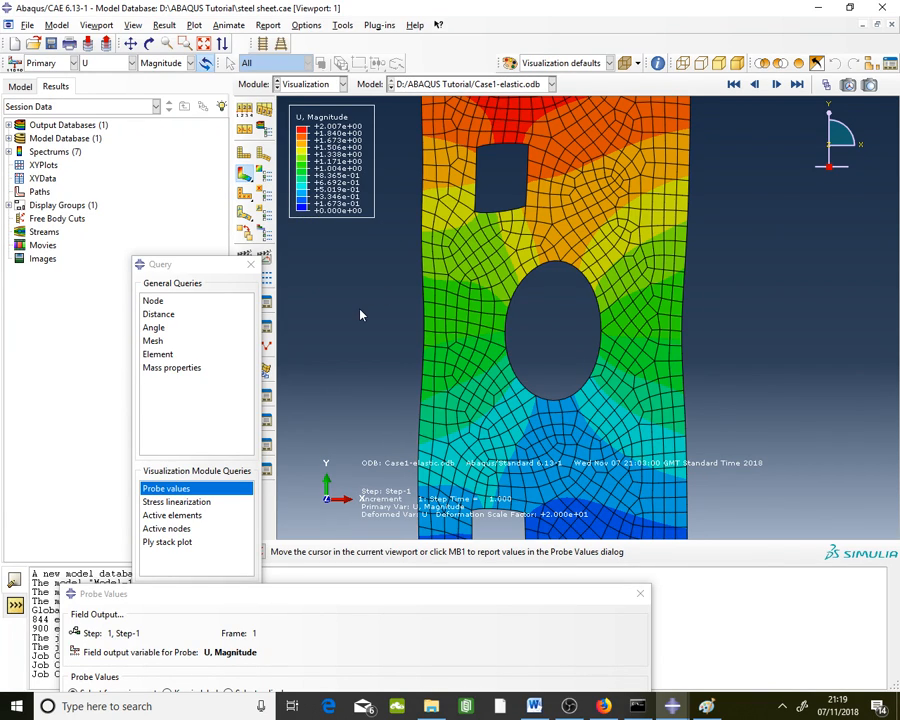
Step: Switch to the Word report and review the top edge reaction force section and the elasto-plastic results tables for Case 1
left_click(534, 706)
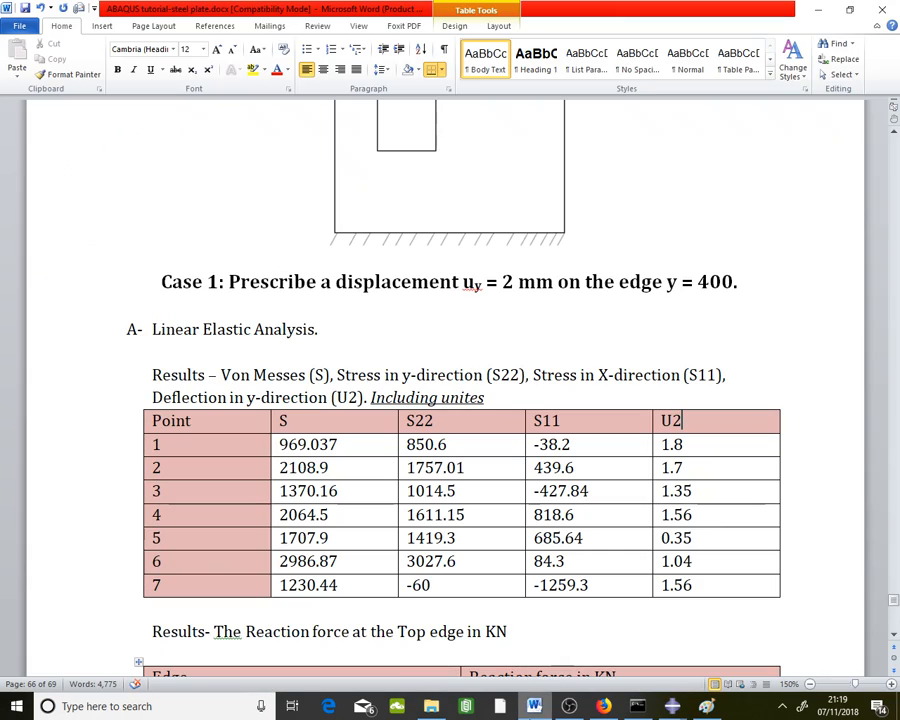
scroll(498, 456, "down", 3)
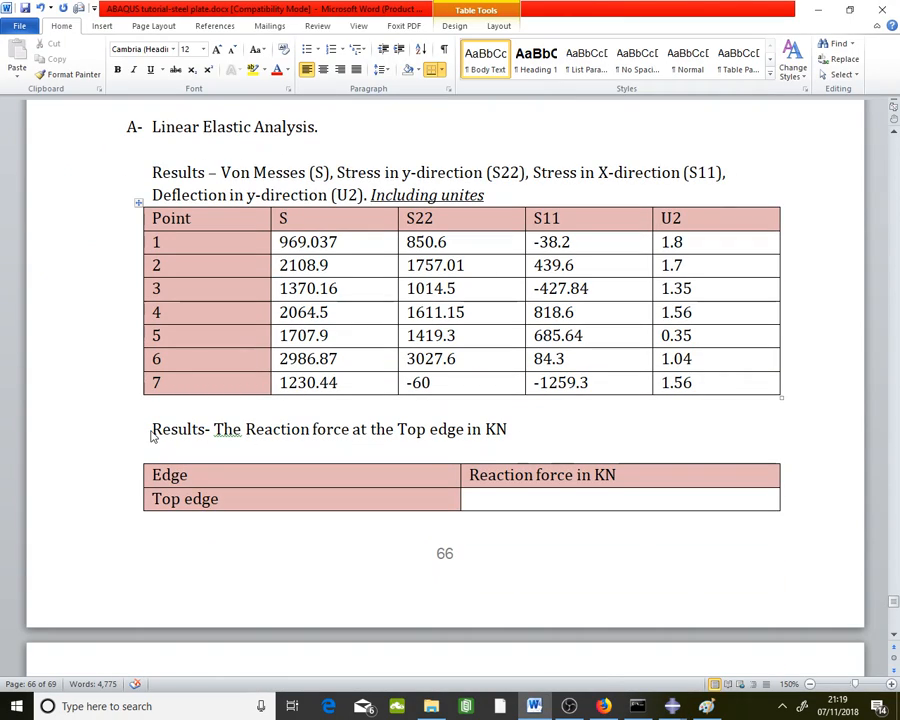
left_click_drag(151, 430, 511, 430)
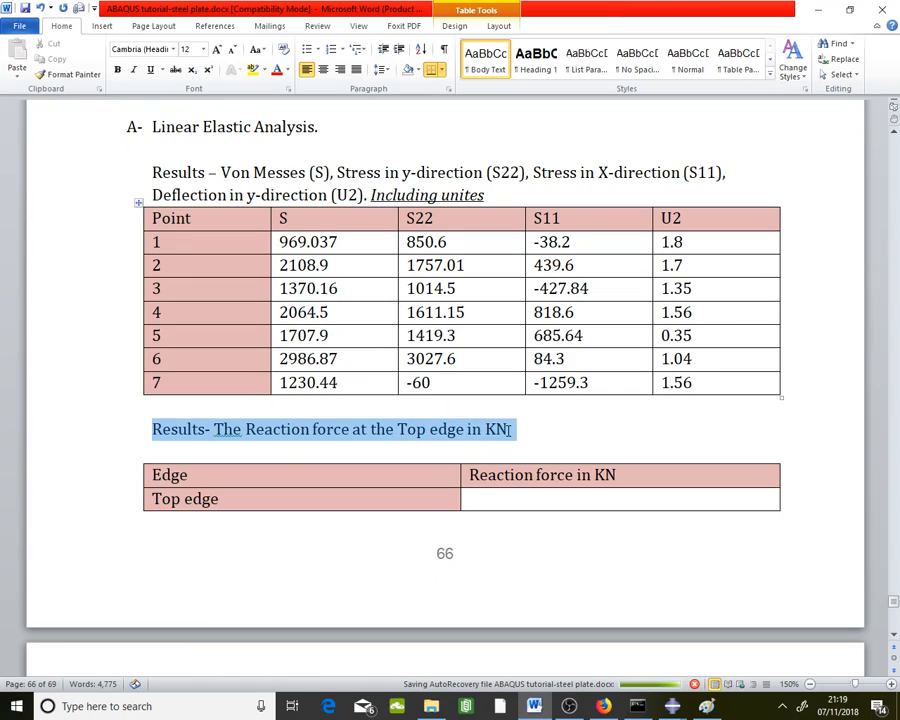
left_click(511, 430)
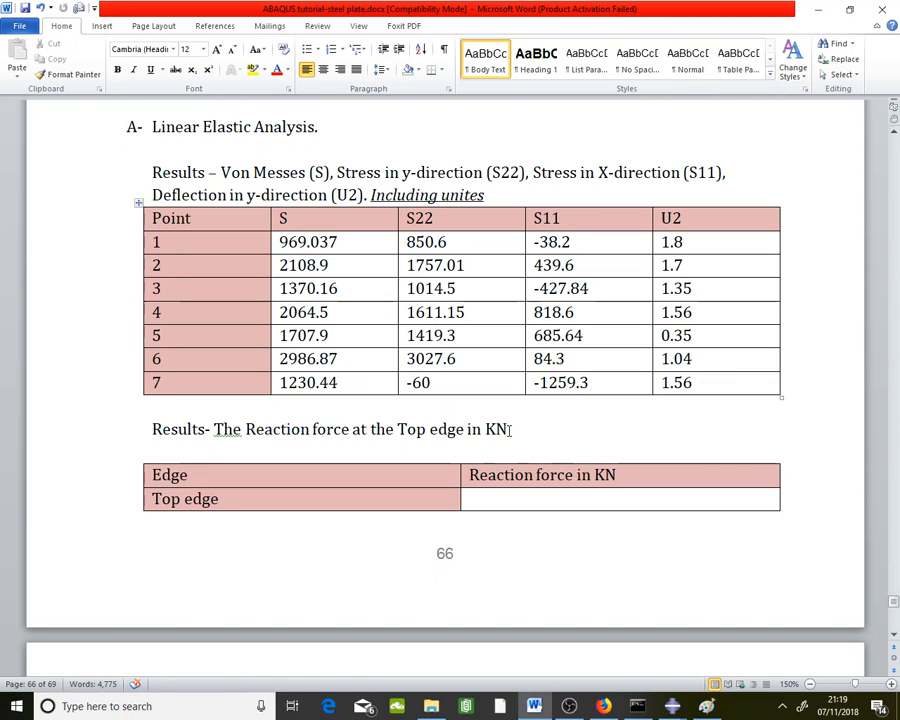
scroll(512, 429, "down", 4)
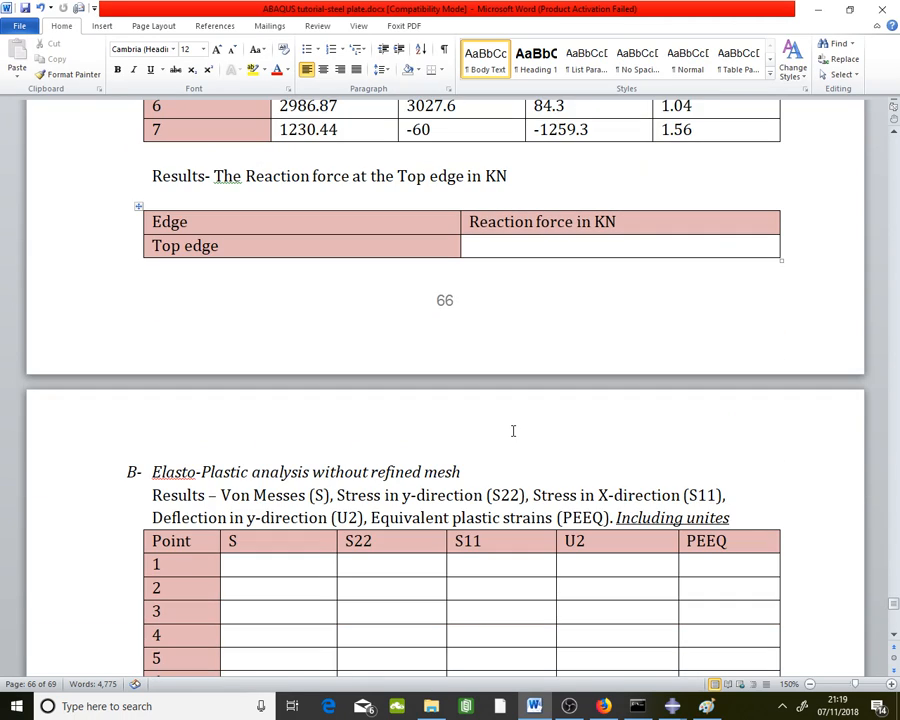
scroll(513, 428, "up", 3)
scroll(513, 428, "down", 8)
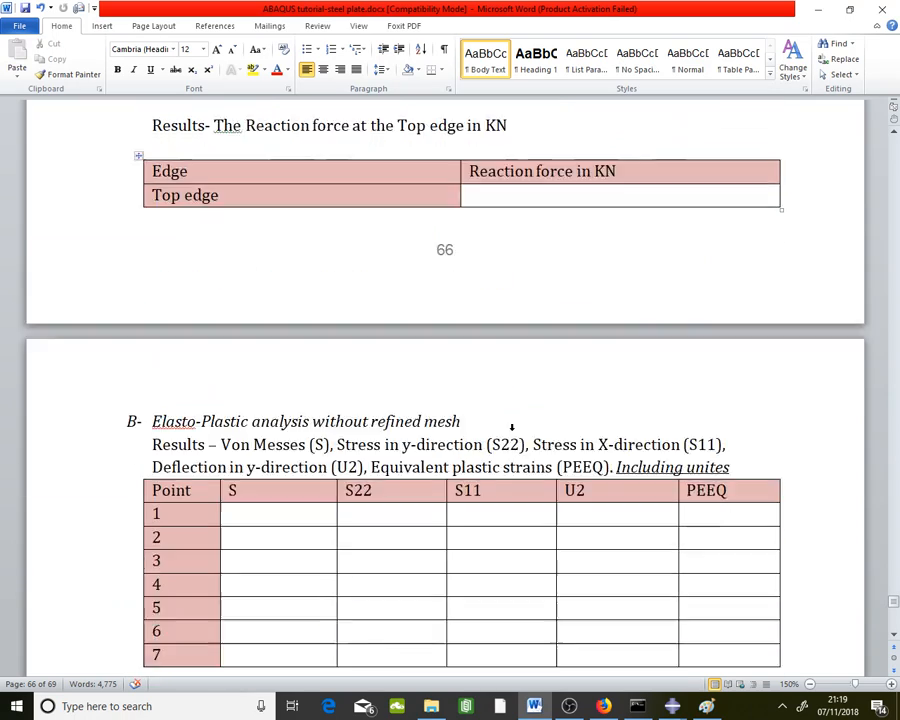
scroll(516, 419, "up", 4)
scroll(516, 419, "down", 3)
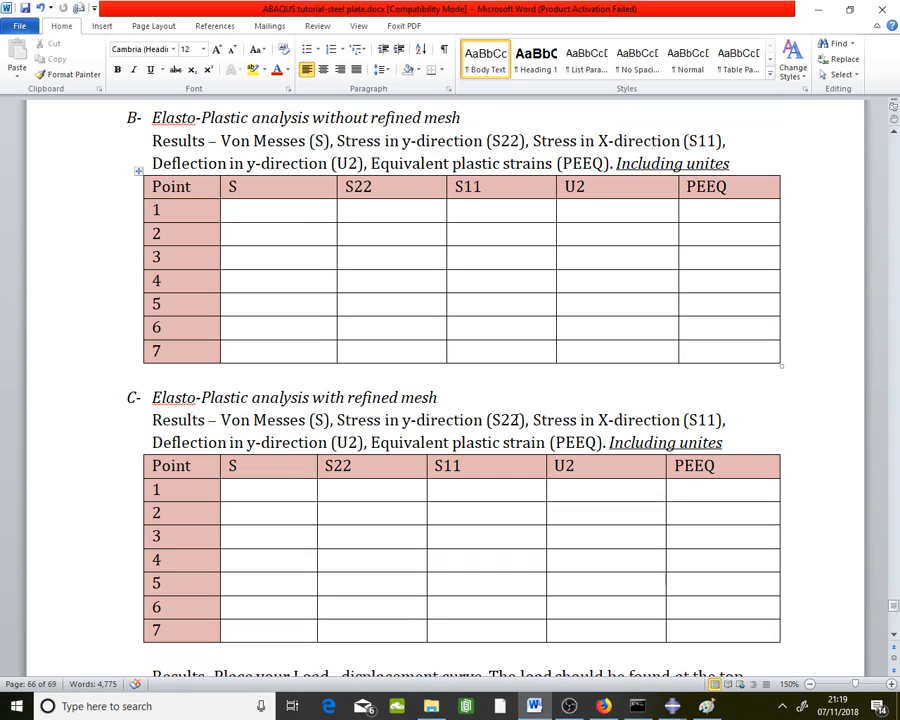
scroll(513, 418, "up", 8)
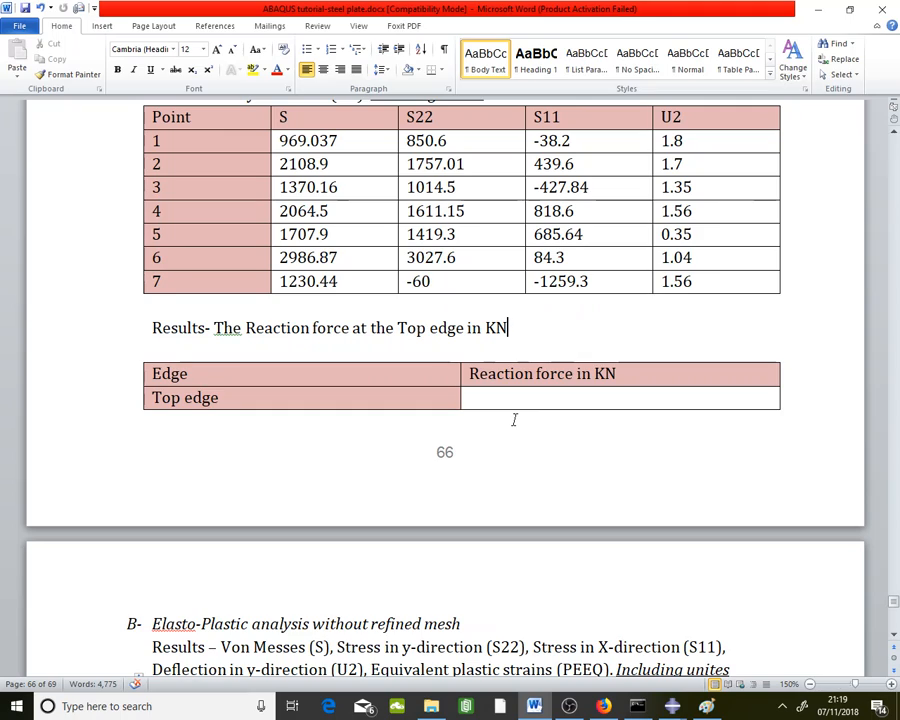
Step: Check the reaction force column's unit and place the cursor in the empty reaction force cell of the Top edge row
left_click(526, 400)
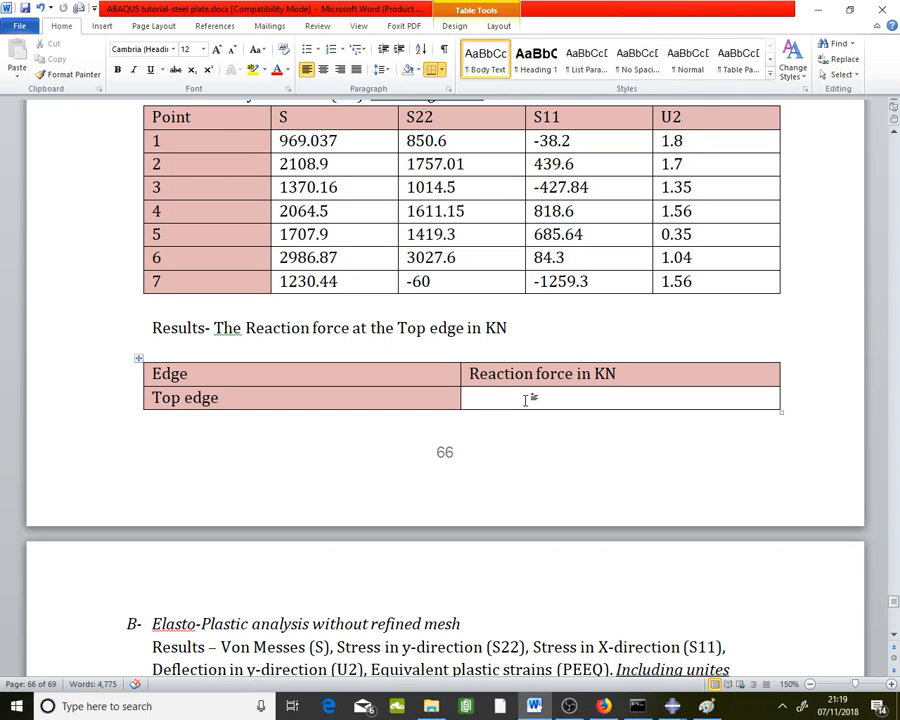
left_click_drag(626, 376, 482, 374)
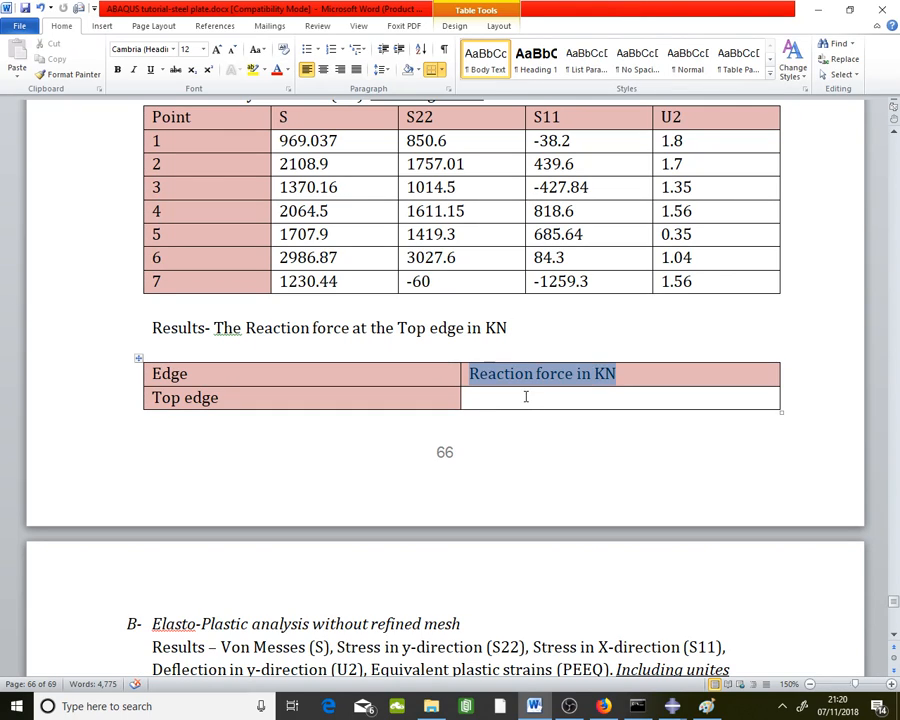
left_click(524, 396)
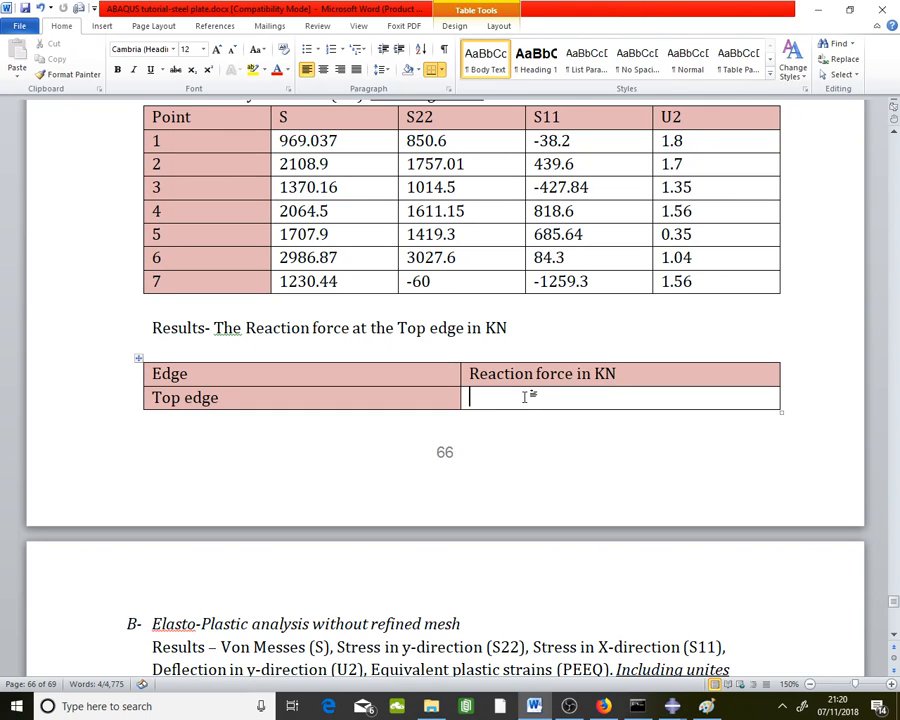
Step: Return to Abaqus/CAE and contour the reaction force component RF2 on the whole deformed plate
left_click(817, 9)
scroll(376, 352, "up", 2)
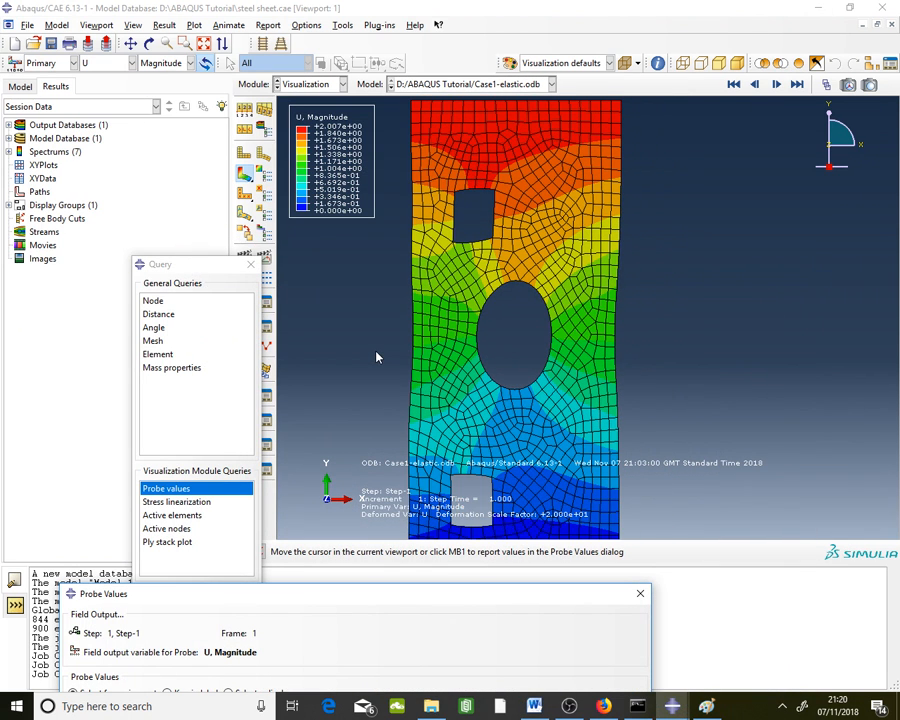
scroll(508, 414, "up", 1)
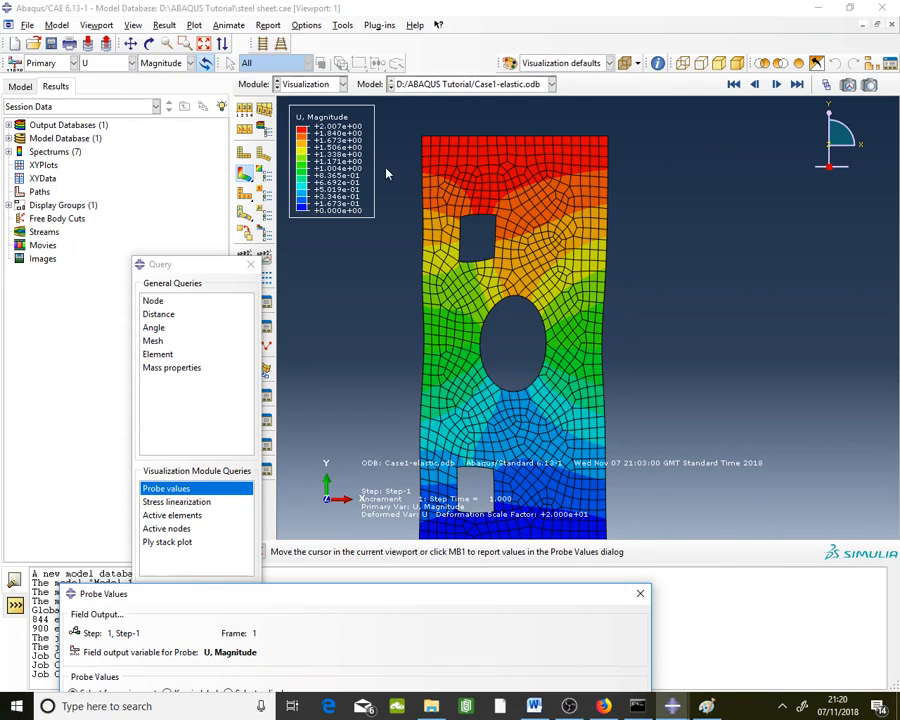
scroll(636, 196, "down", 1)
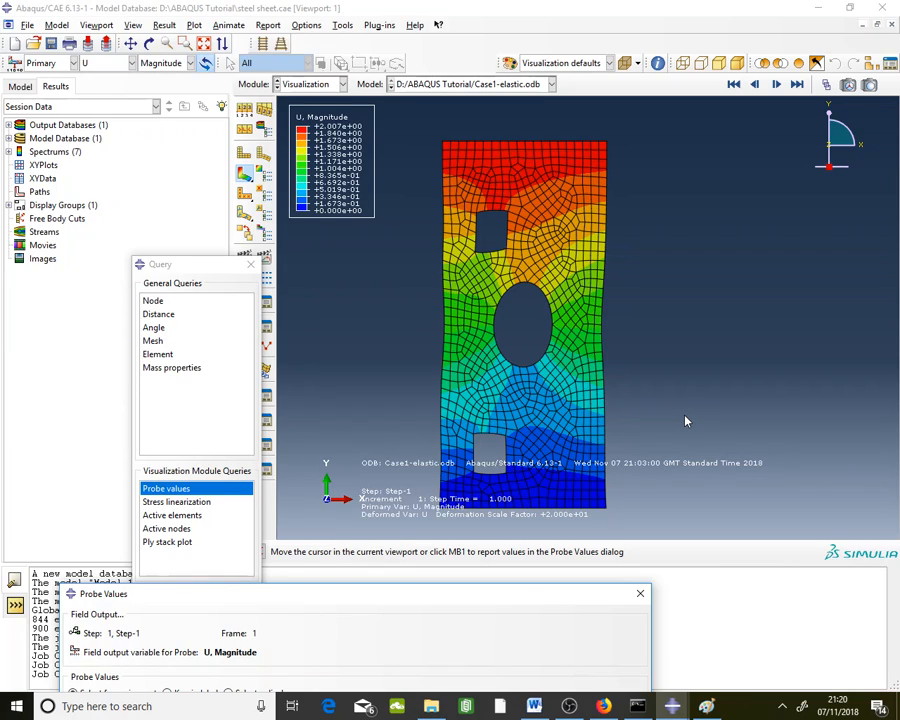
left_click(129, 64)
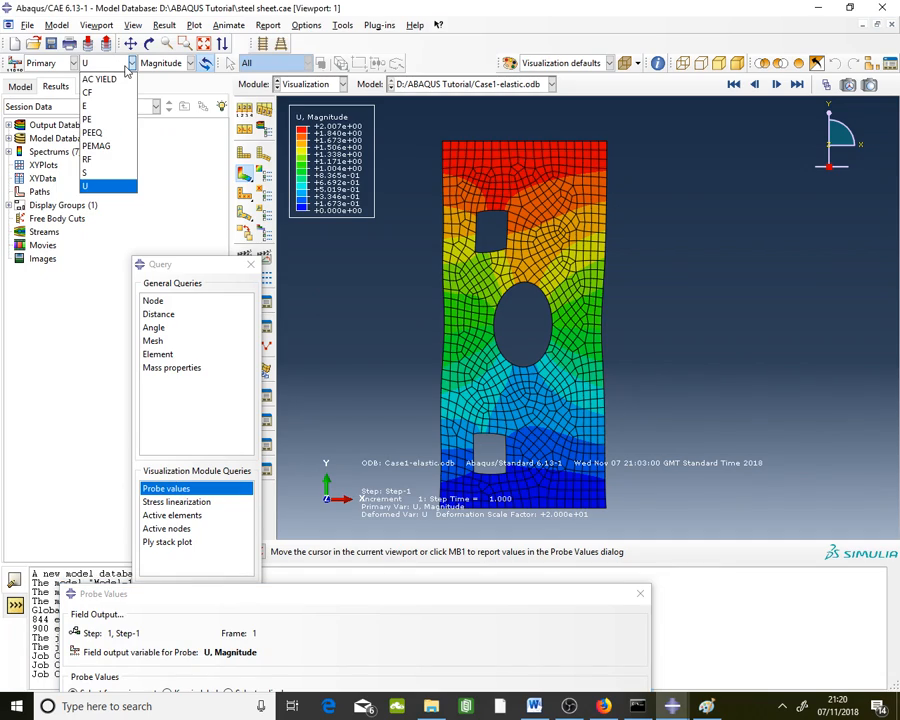
left_click(103, 160)
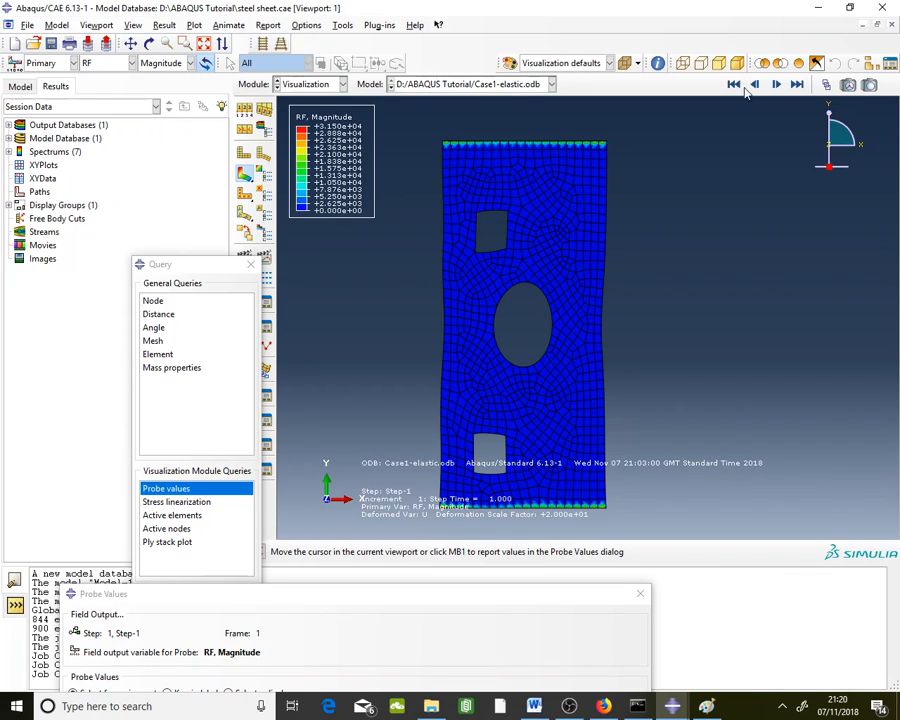
left_click(157, 64)
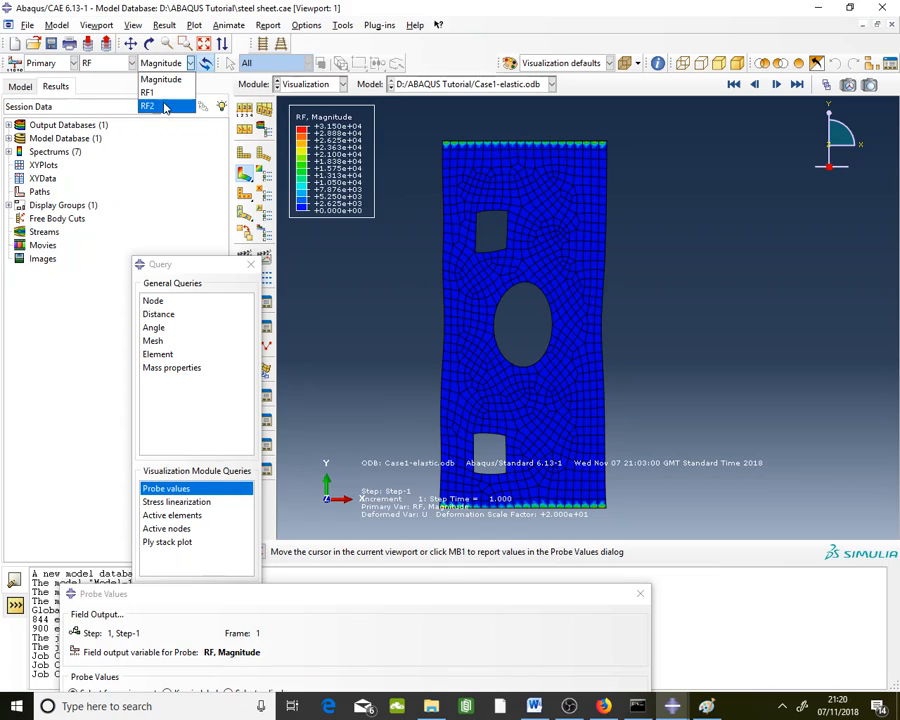
left_click(165, 106)
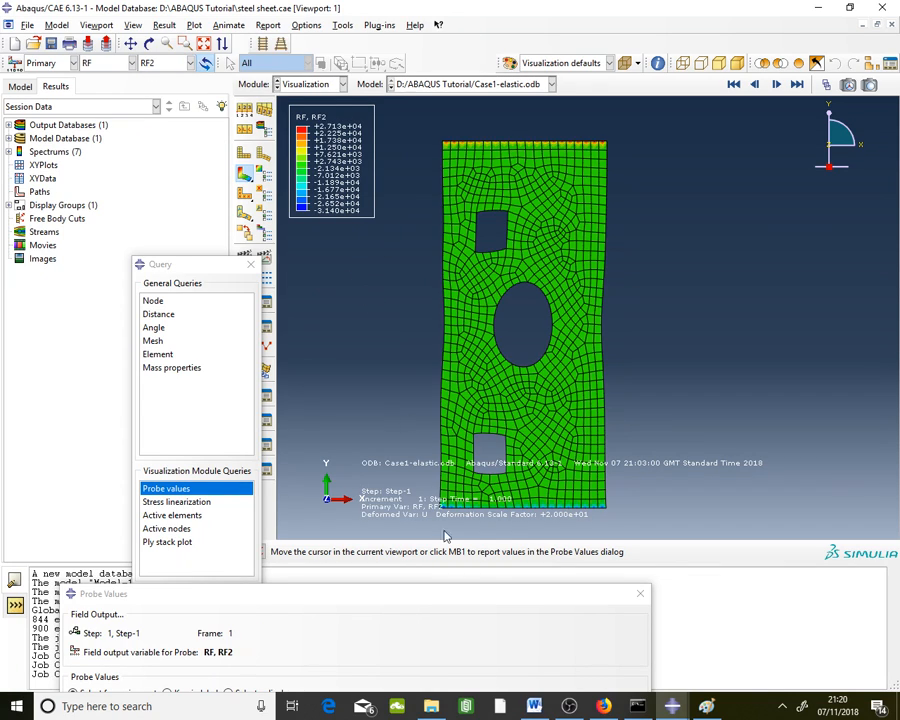
Step: Close the open query dialogs, restart the Probe Values query for RF, RF2, and move its dialog clear of the plate's top edge
left_click(641, 594)
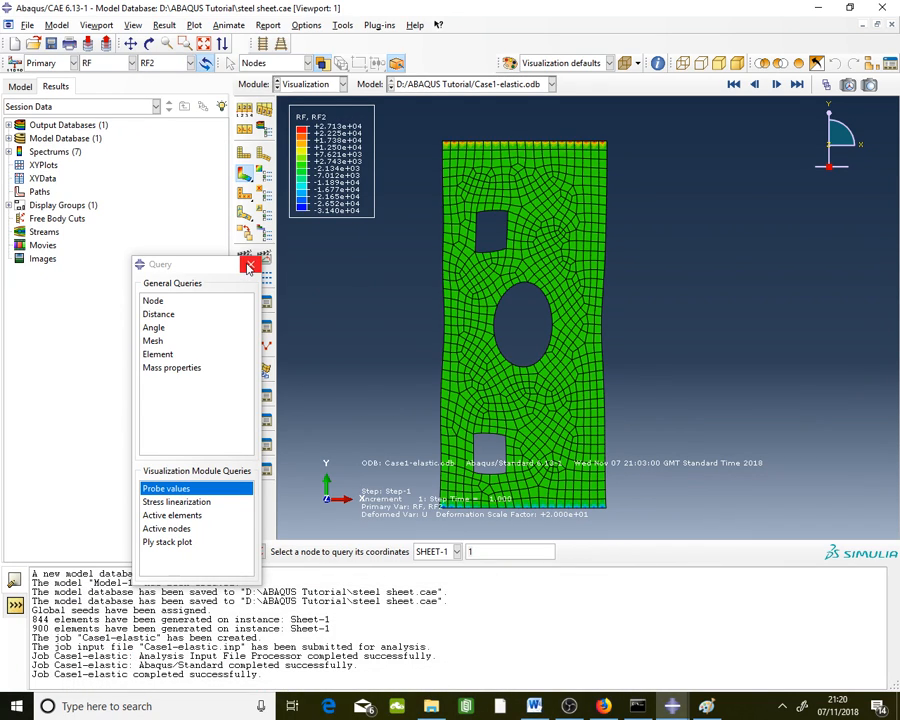
left_click(250, 264)
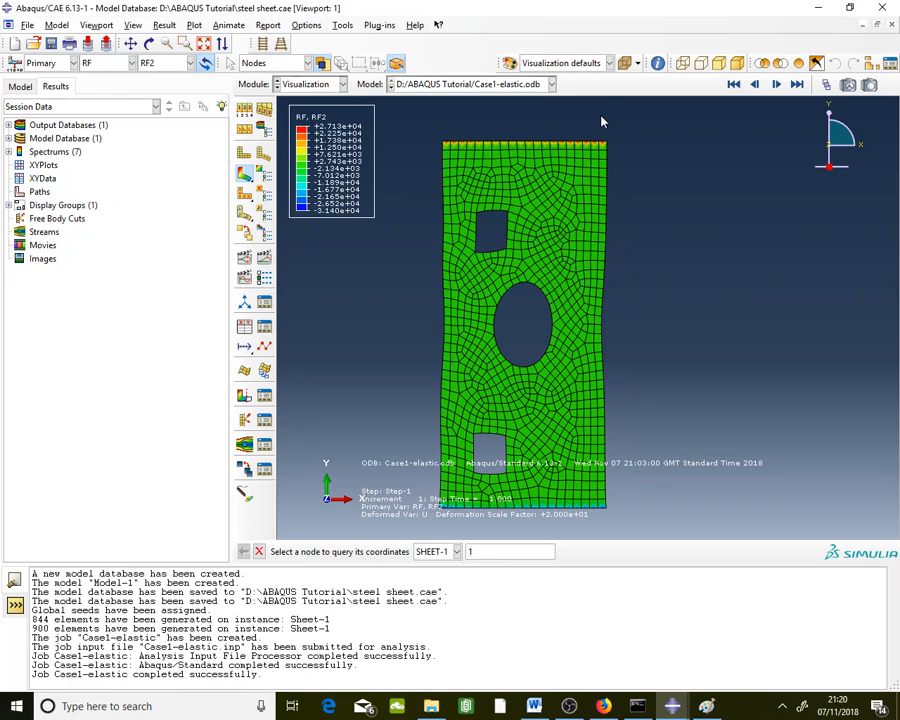
scroll(548, 129, "up", 3)
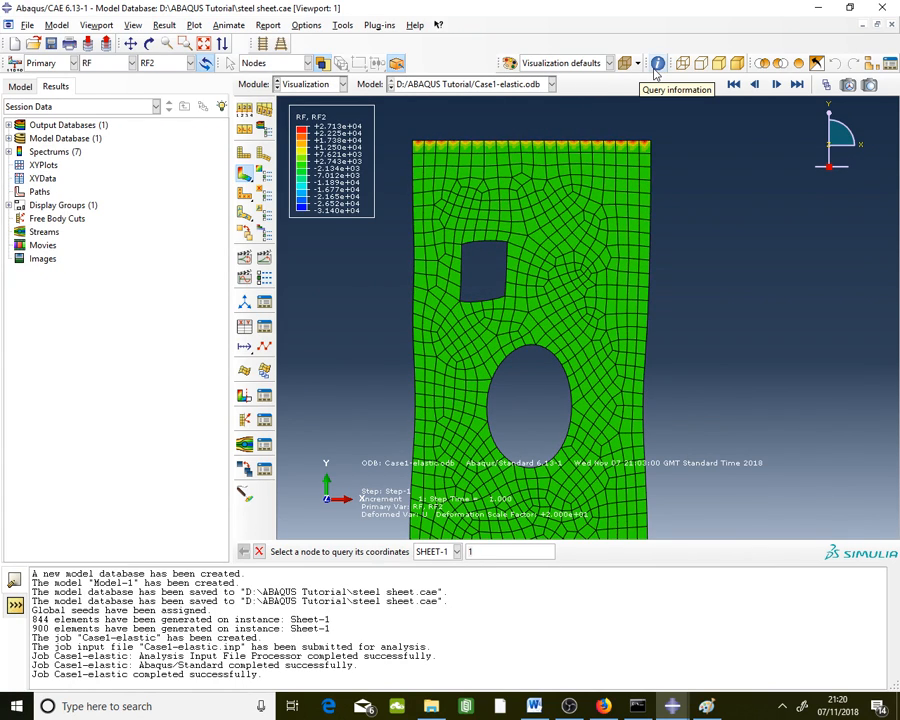
left_click(657, 64)
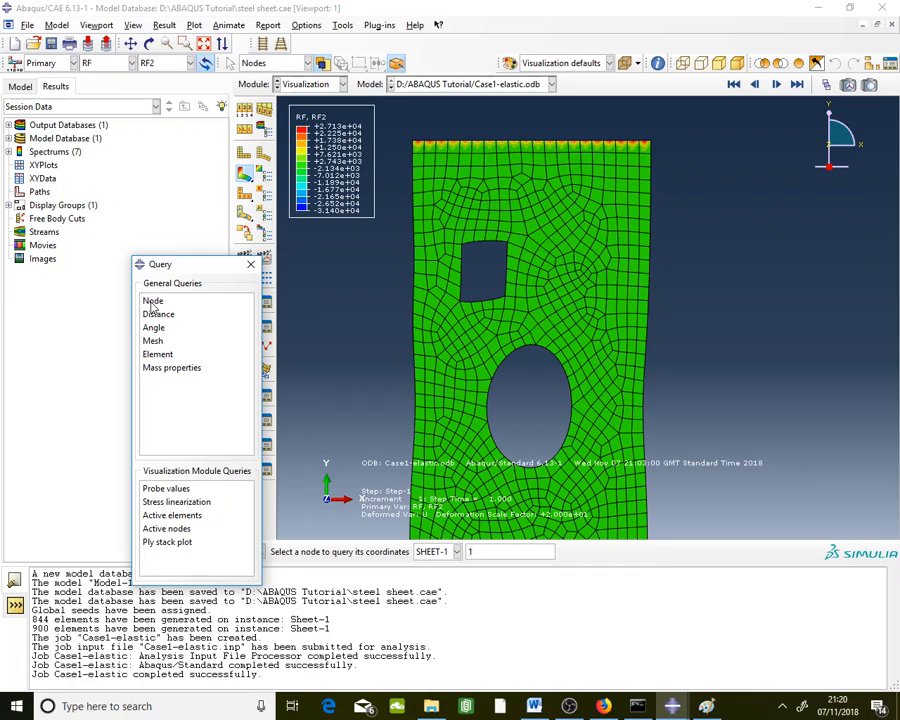
left_click(153, 301)
left_click(178, 488)
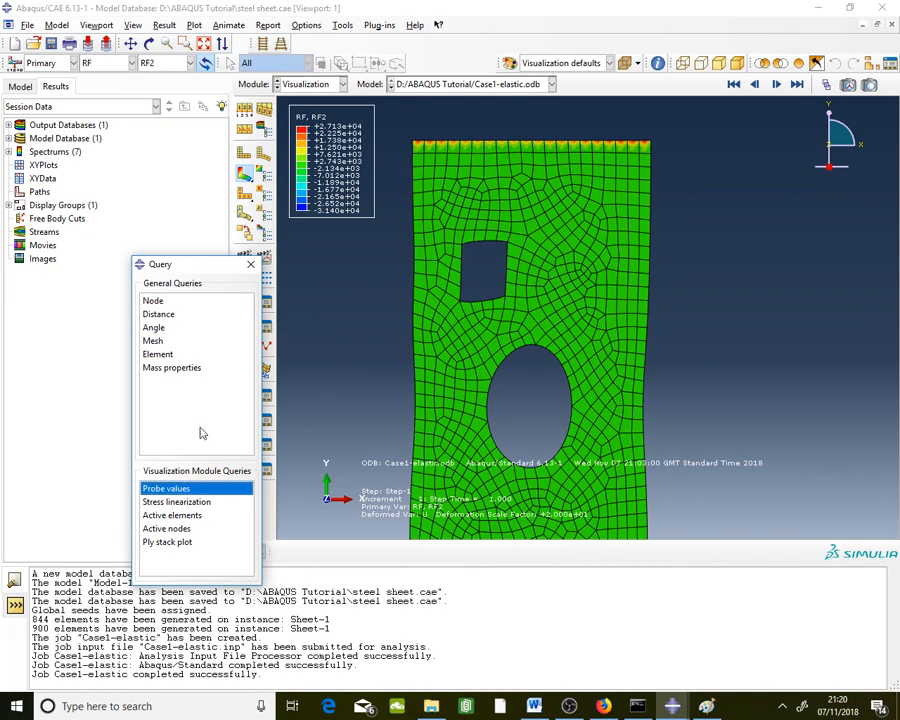
left_click_drag(249, 594, 637, 395)
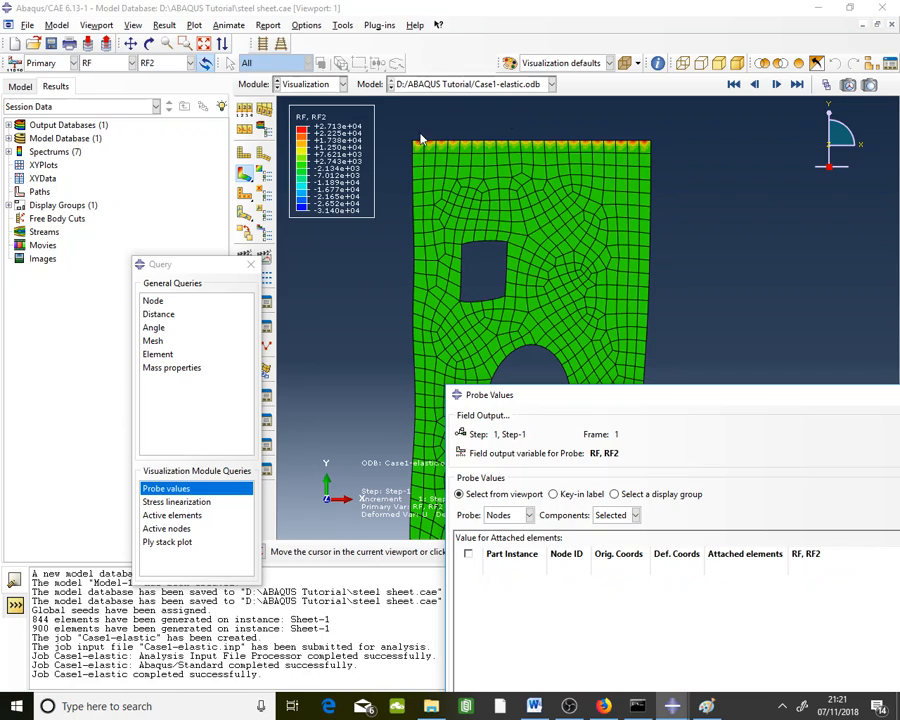
Step: Probe the RF2 reaction force at nodes near both ends of the plate's top edge
mouse_move(418, 146)
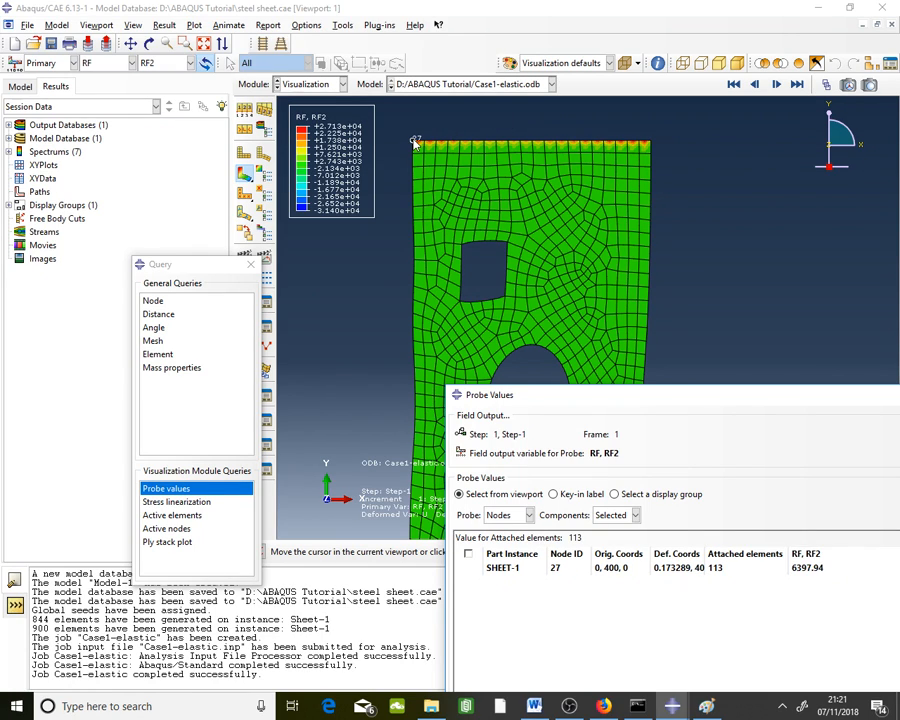
scroll(648, 140, "up", 4)
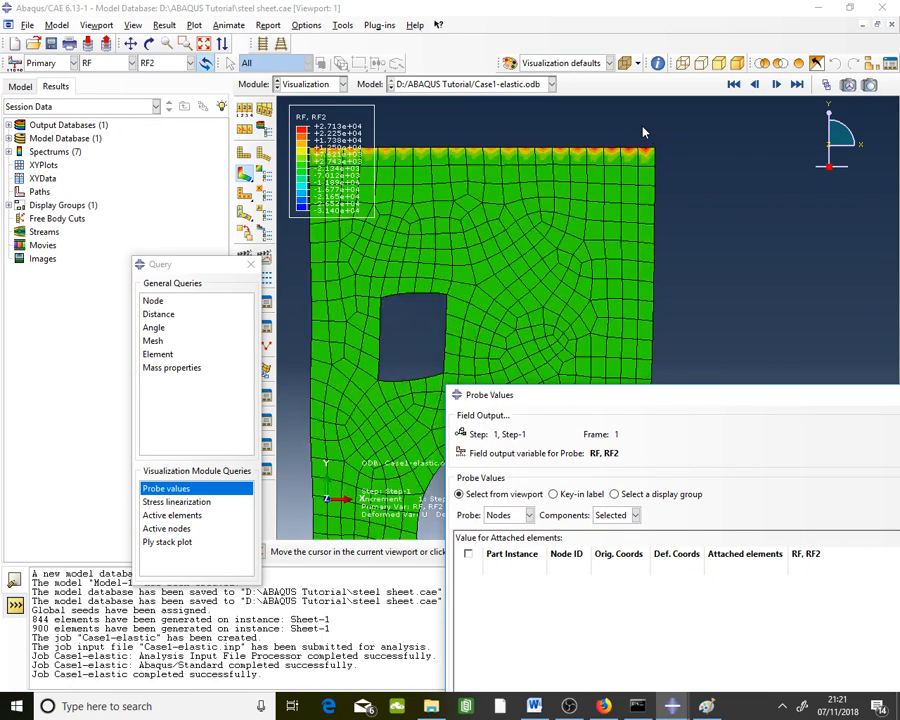
mouse_move(658, 155)
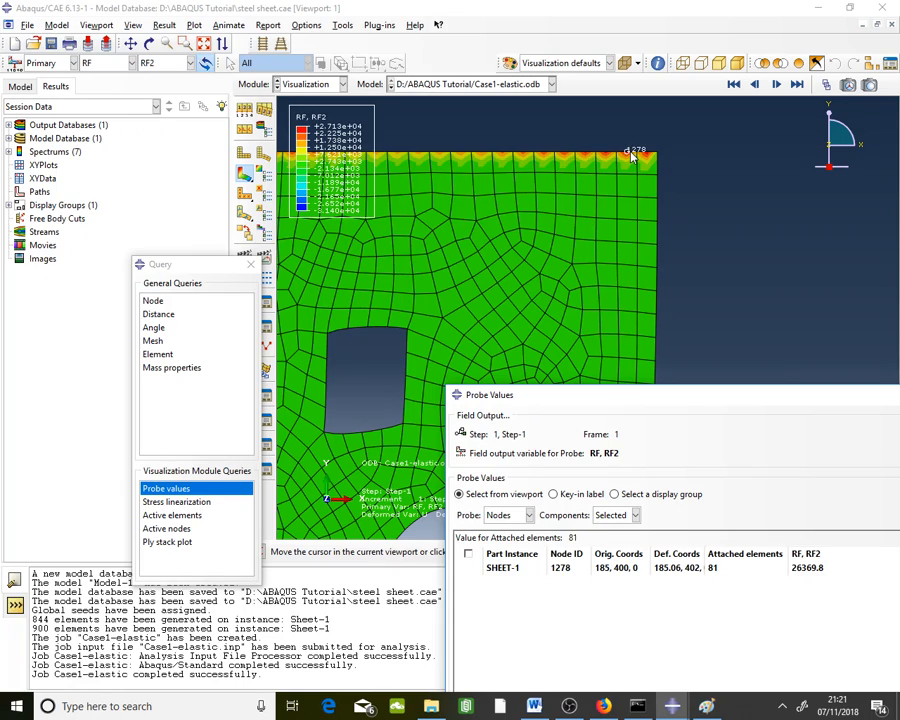
Step: Finish probing the top edge and close the Probe Values and Query dialogs
scroll(675, 170, "up", 2)
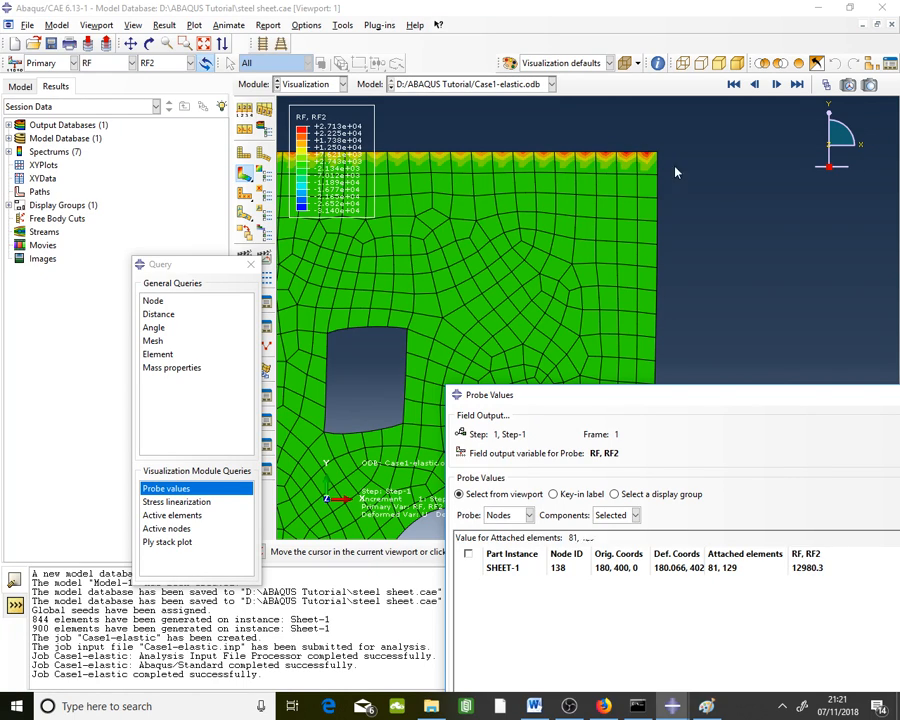
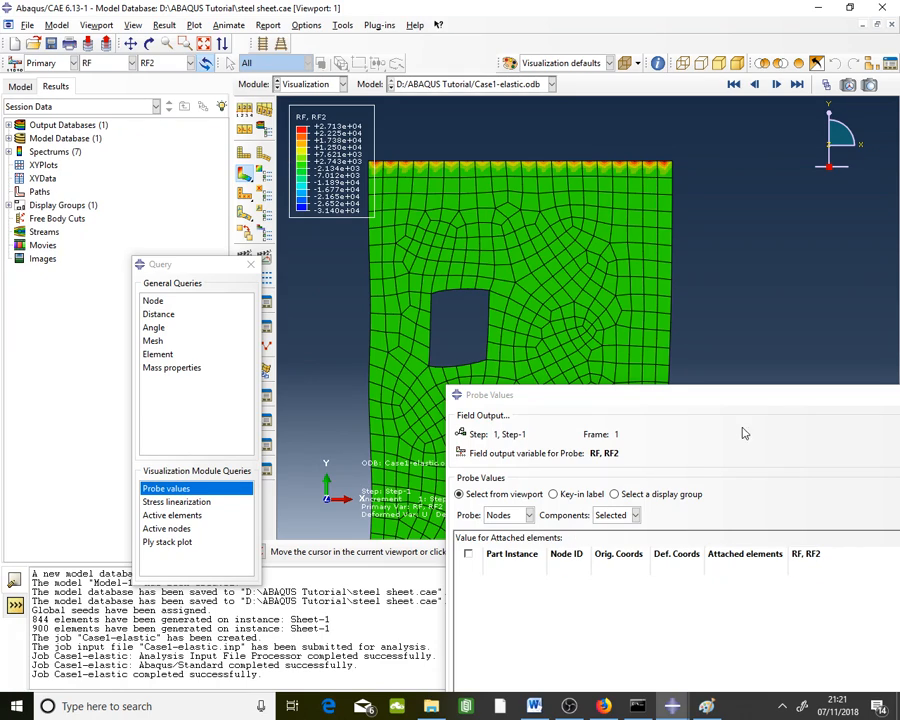
left_click_drag(748, 405, 442, 374)
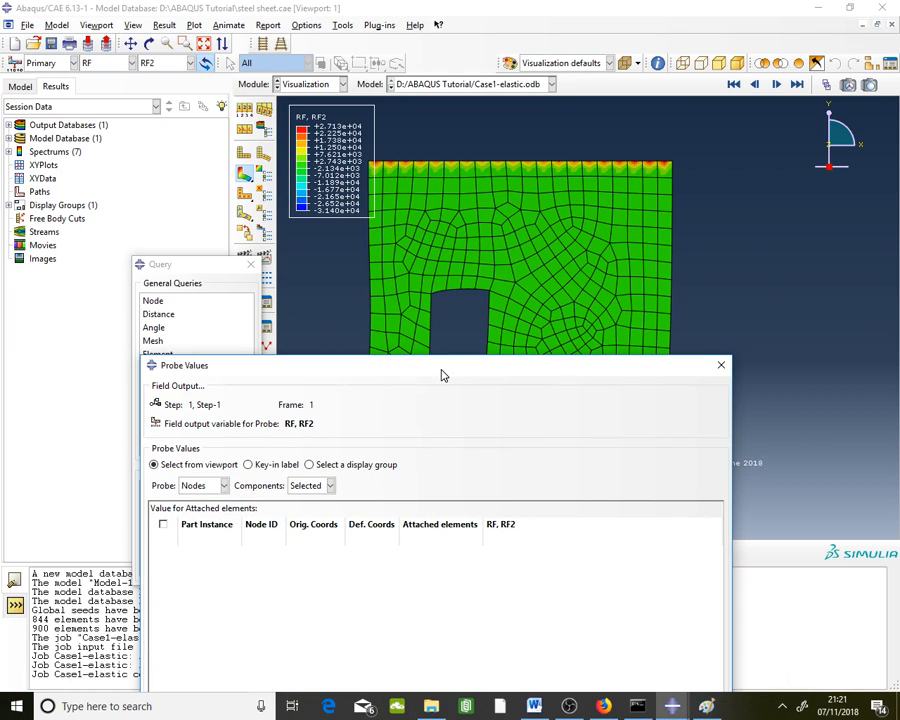
left_click(723, 367)
left_click(252, 266)
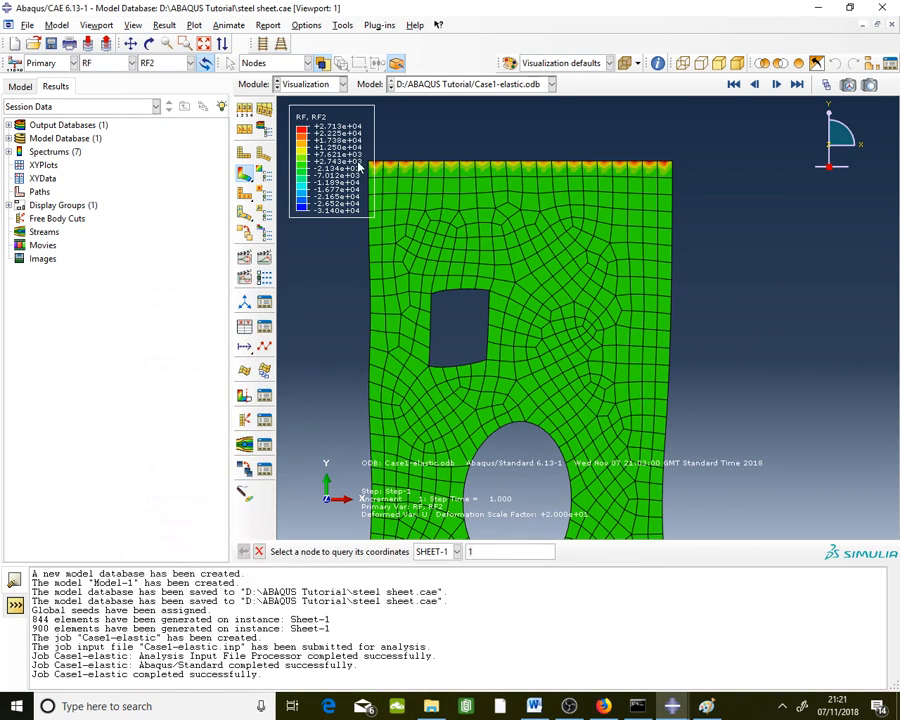
Step: Open the XY Data Manager and start creating XY data from ODB field output
left_click(342, 26)
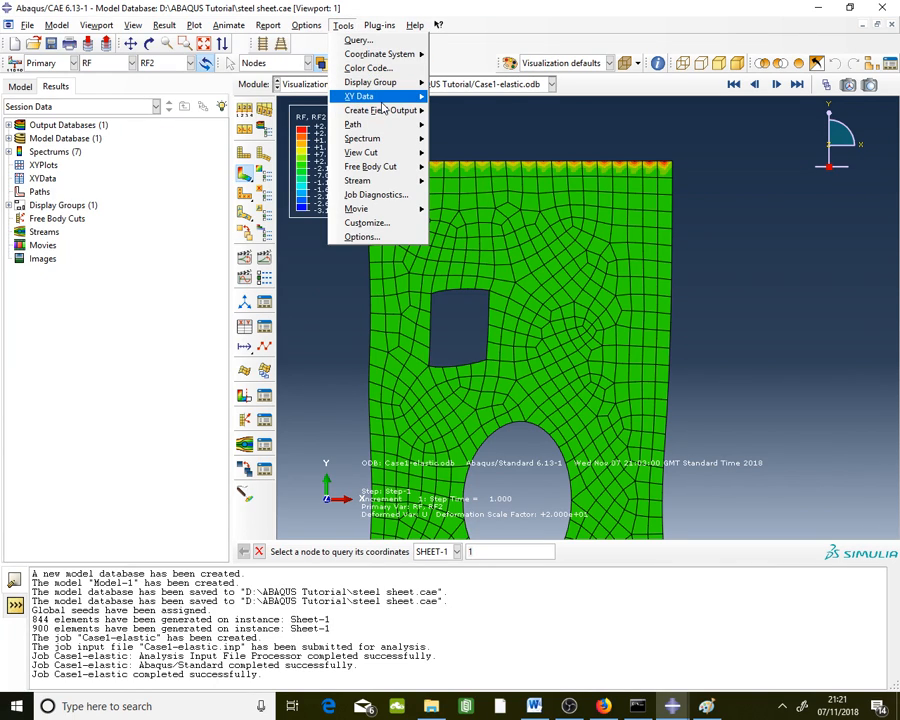
mouse_move(381, 100)
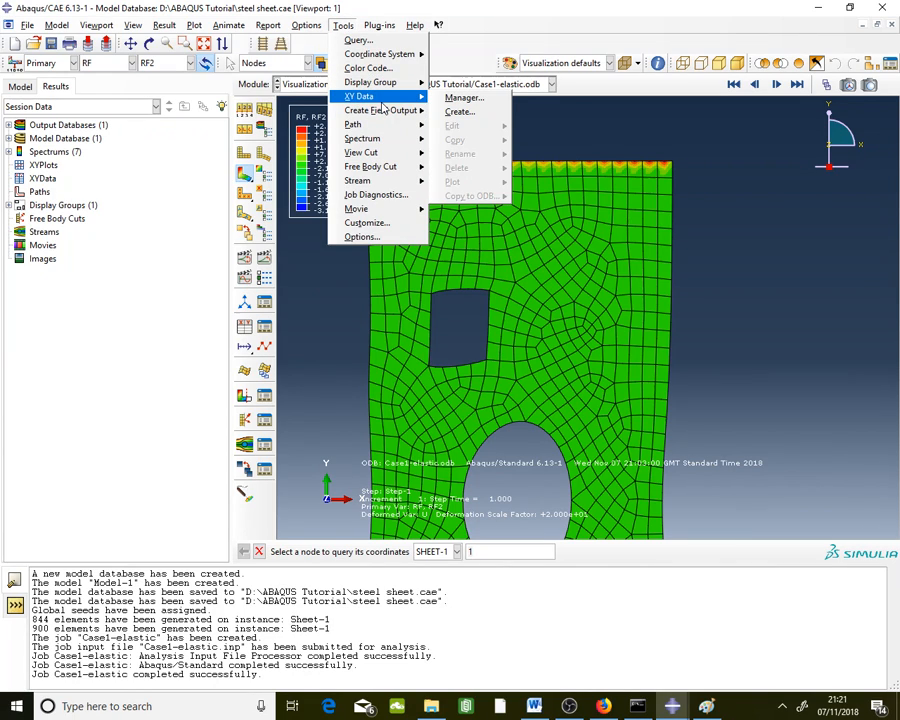
left_click(483, 104)
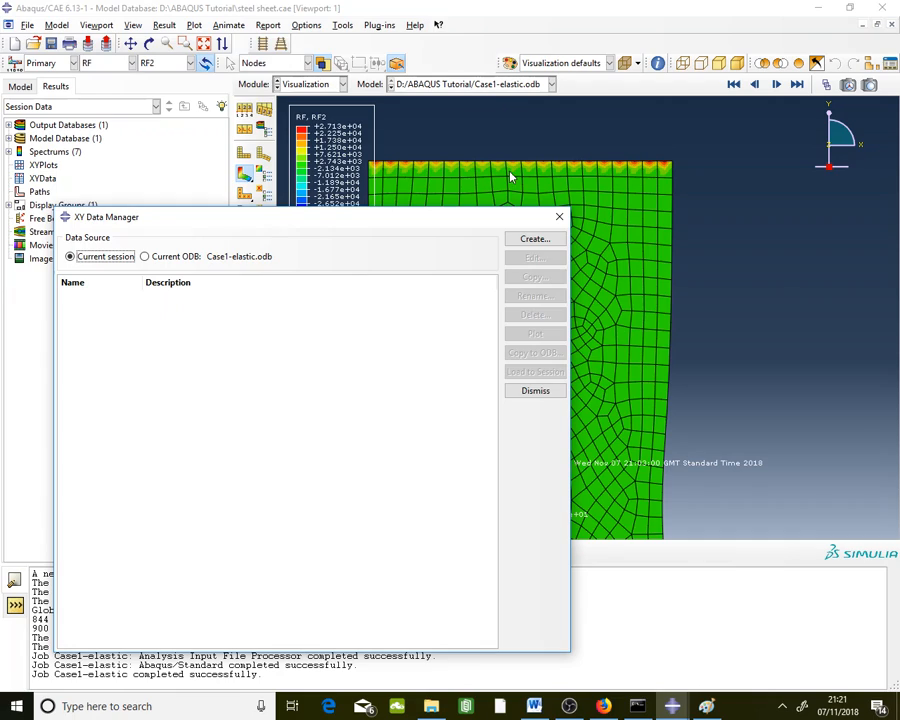
left_click(527, 241)
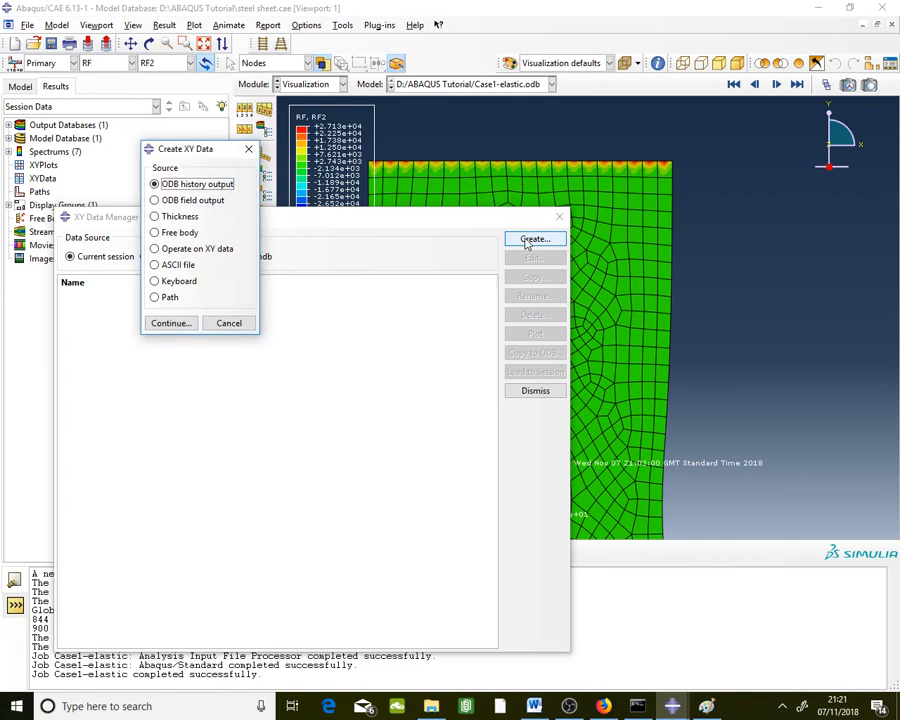
left_click(214, 210)
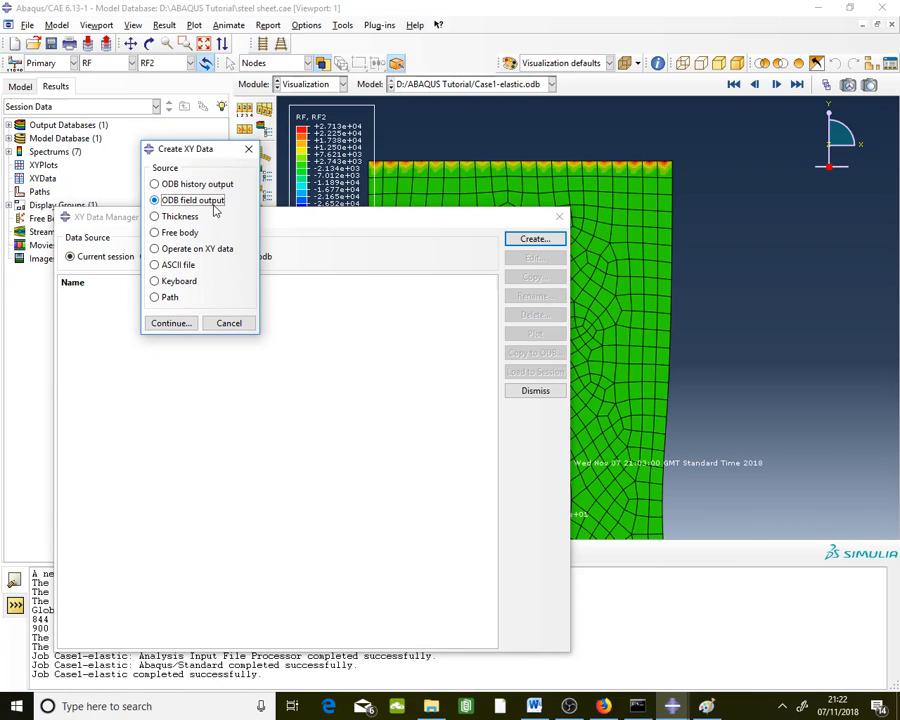
left_click(172, 323)
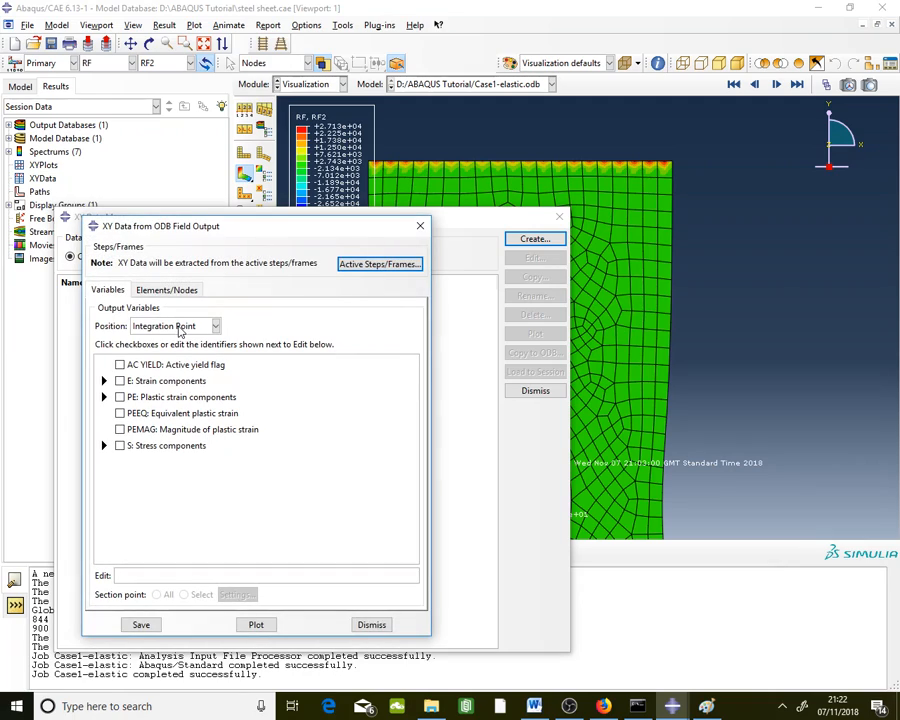
Step: Set the output position to Unique Nodal and choose the reaction force component RF2 as the variable to extract
left_click_drag(211, 231, 286, 174)
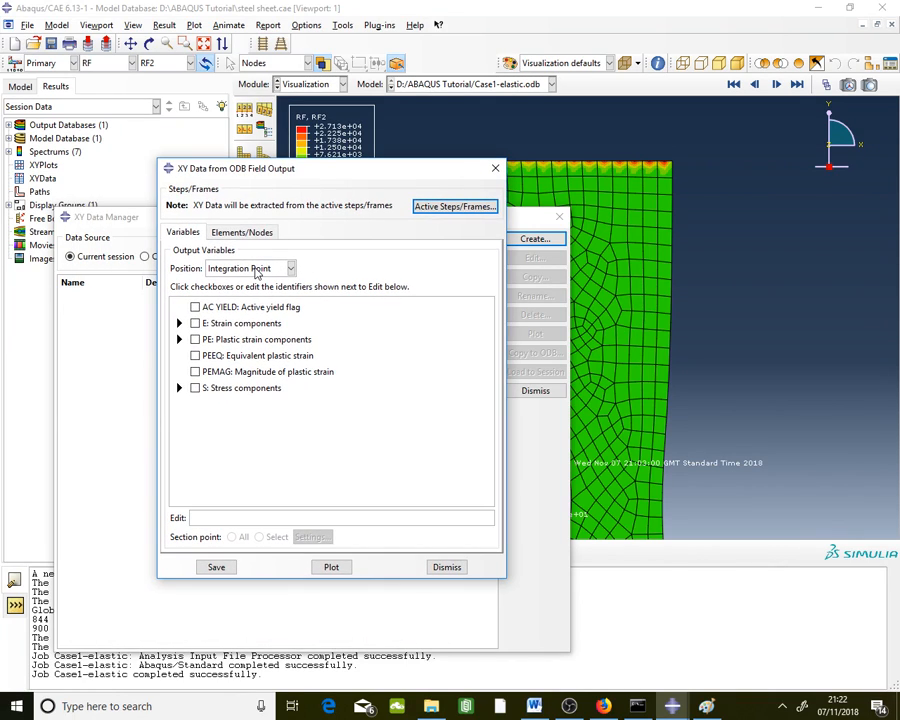
left_click(256, 270)
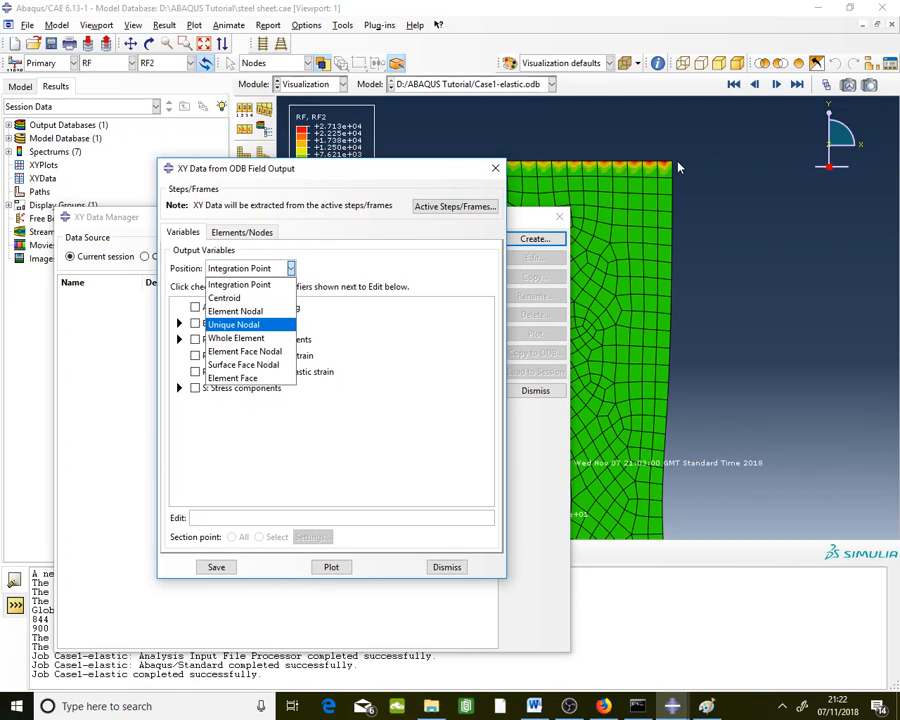
left_click(268, 325)
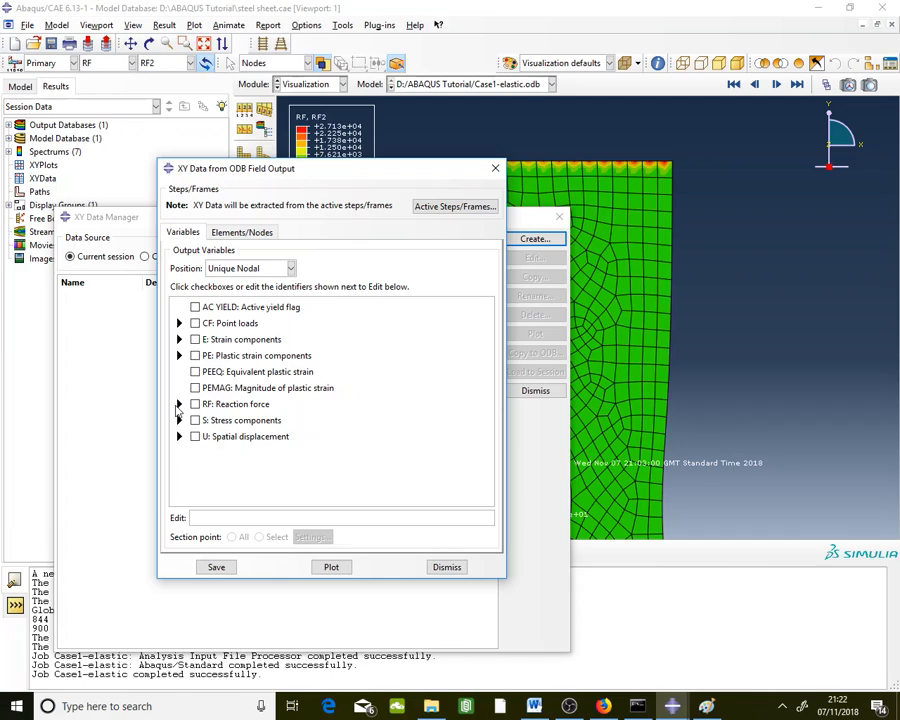
left_click(179, 404)
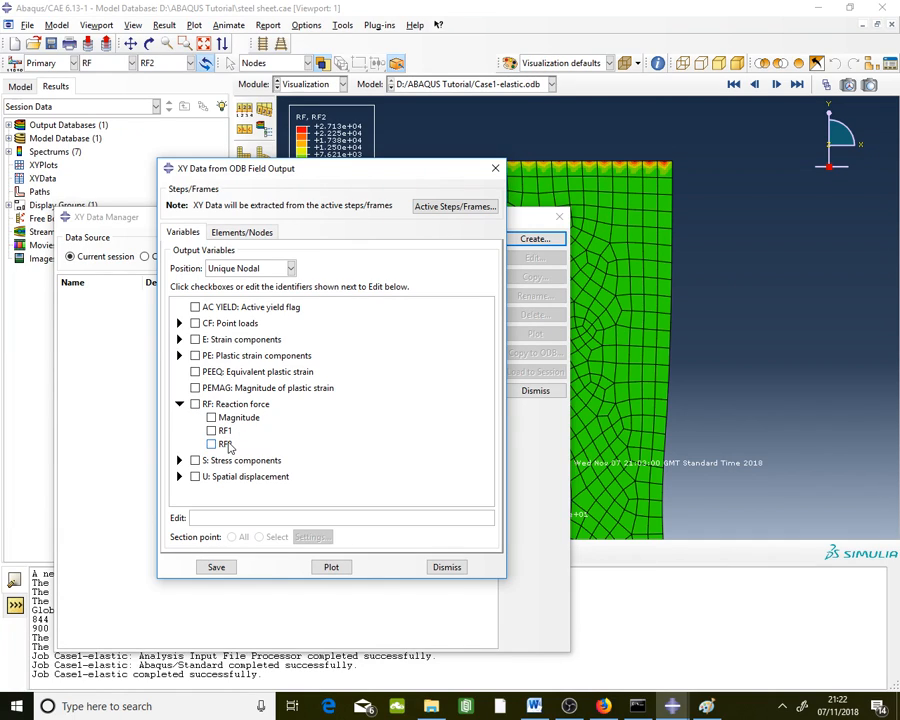
left_click(212, 444)
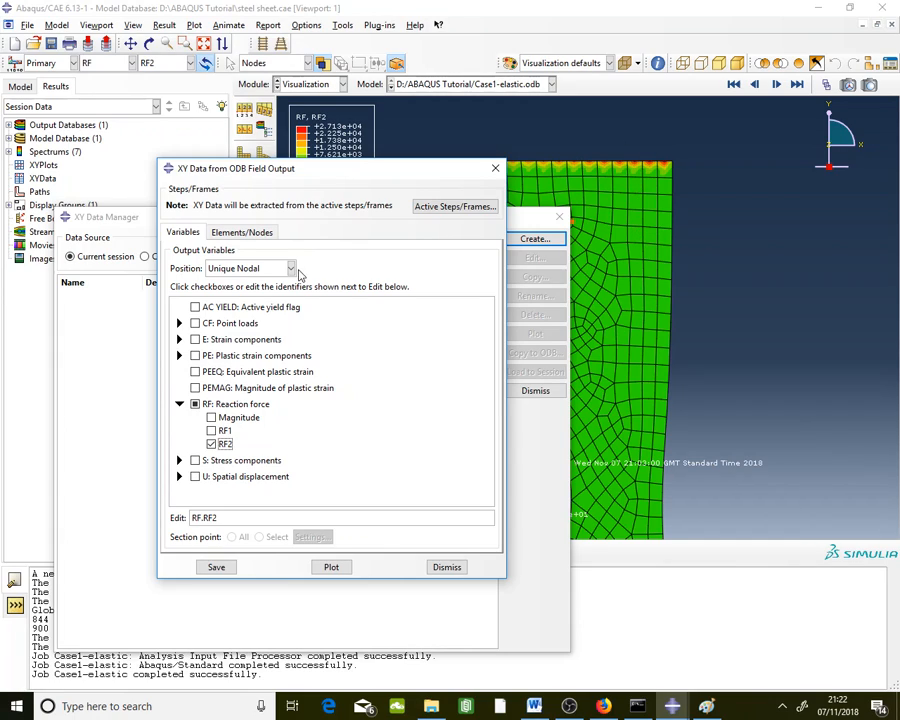
Step: Start picking nodes from the viewport for the extraction and move both XY data dialogs clear of the plate's top edge
left_click(250, 234)
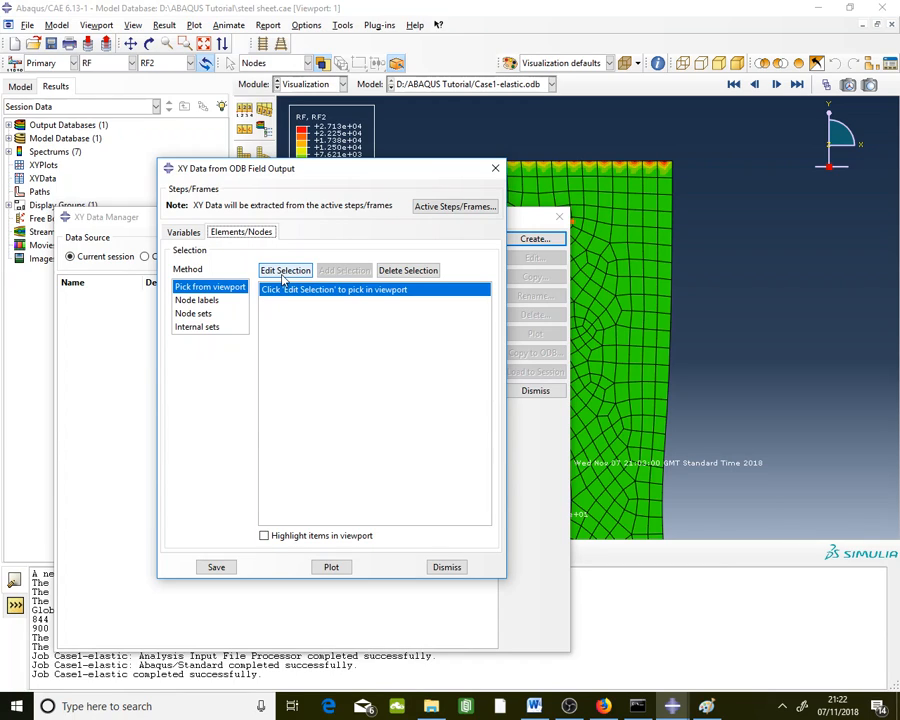
left_click(285, 271)
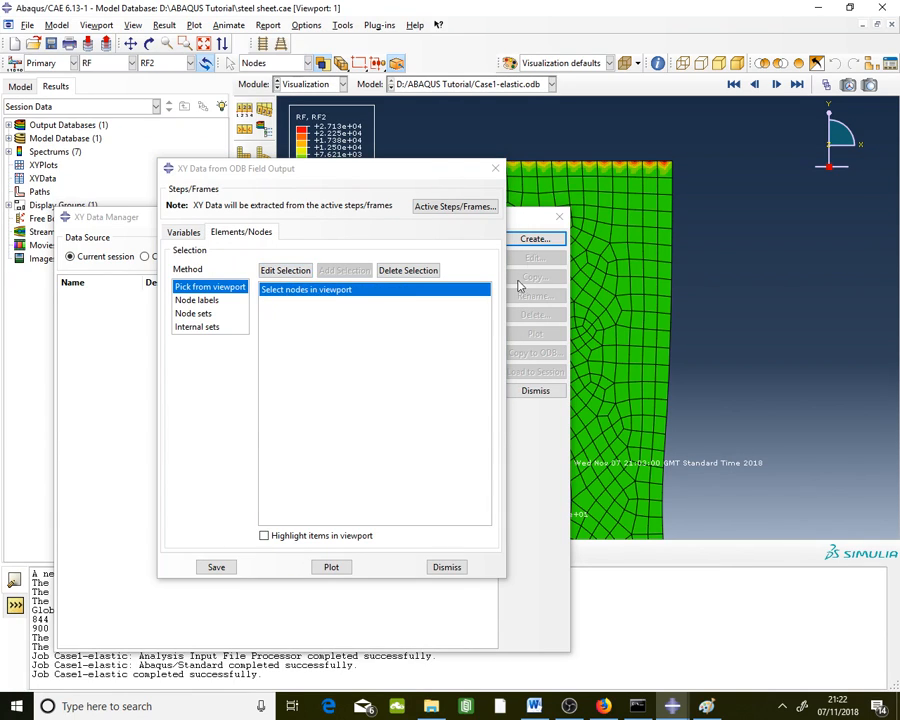
left_click_drag(524, 226, 498, 581)
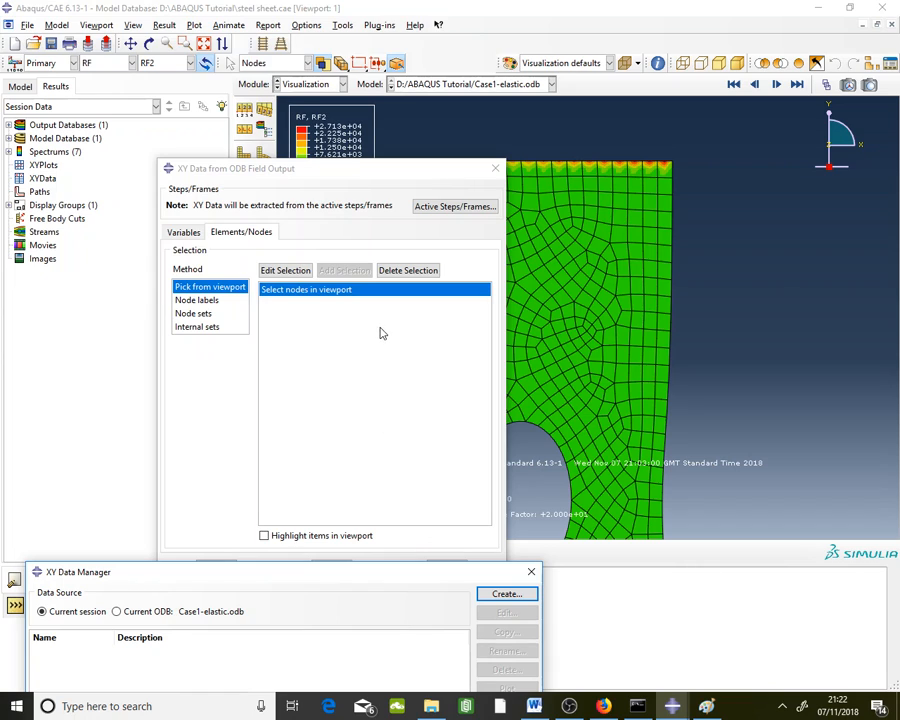
left_click_drag(396, 177, 235, 148)
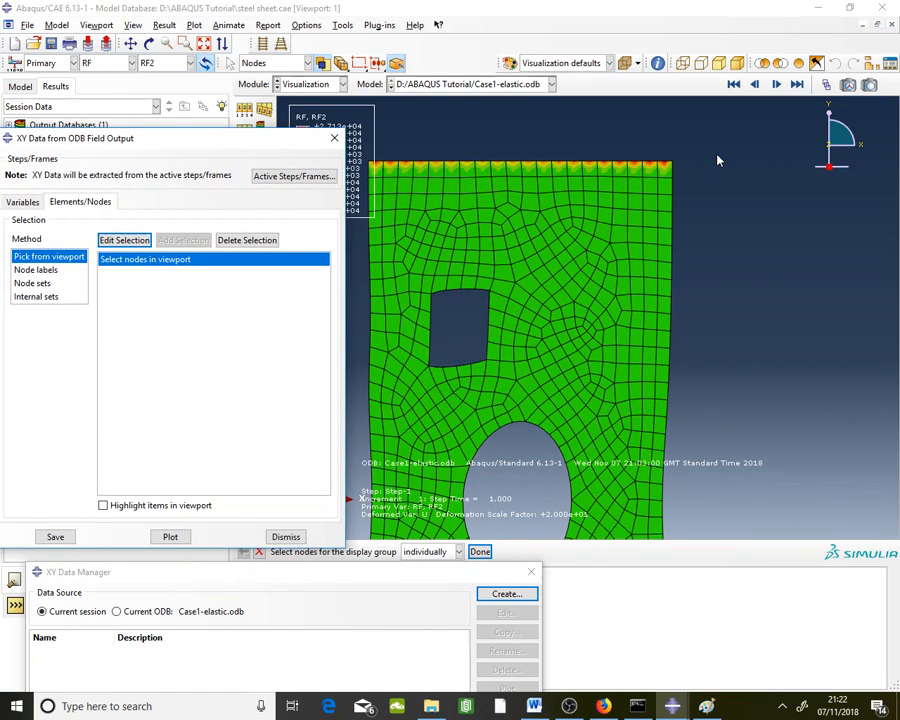
scroll(787, 164, "down", 1)
scroll(500, 155, "up", 2)
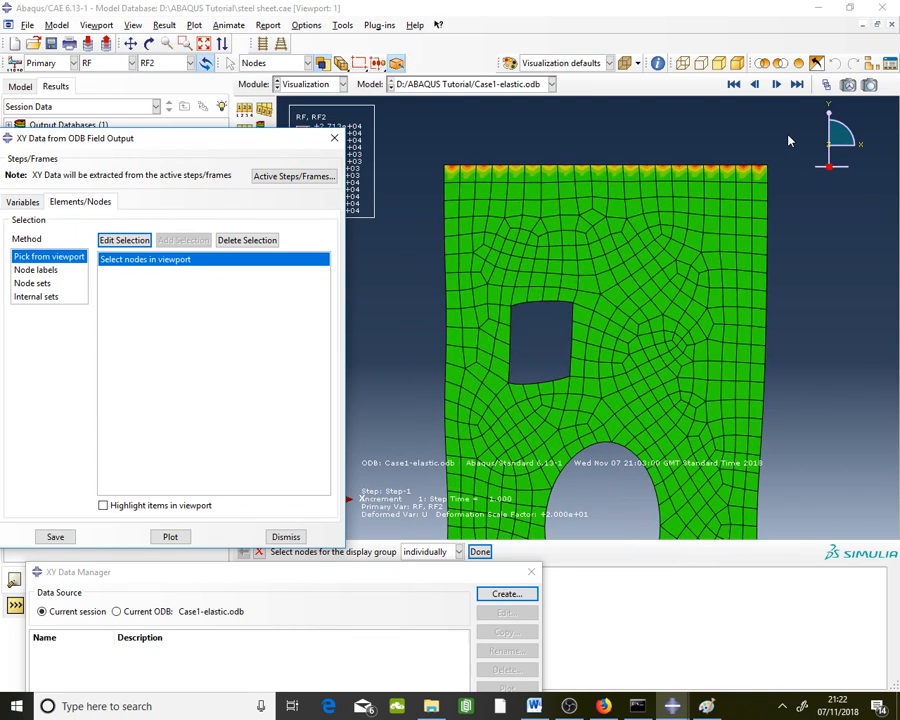
left_click_drag(789, 131, 406, 171)
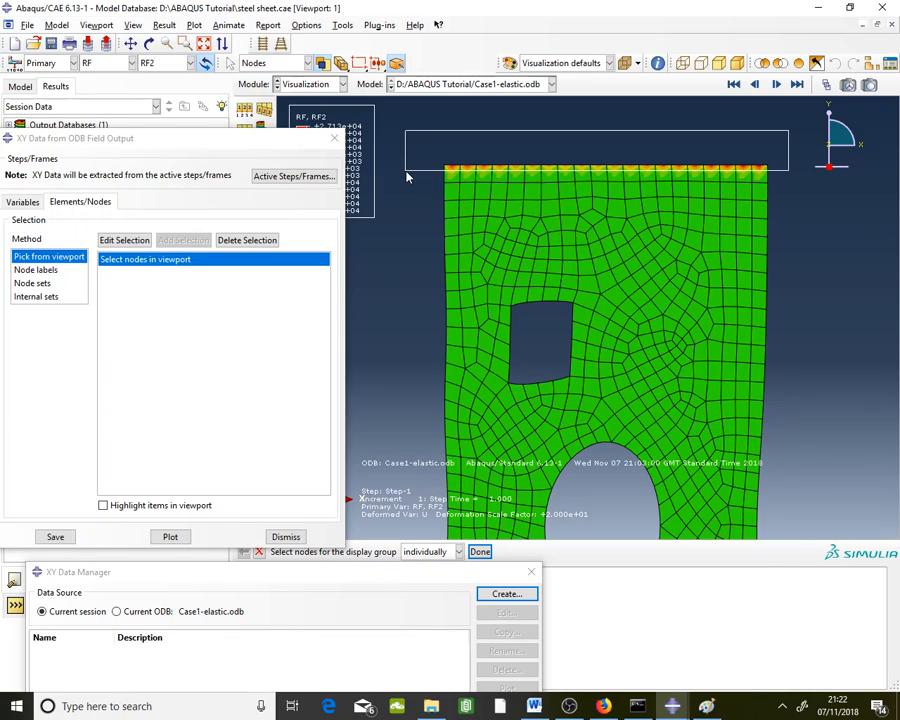
left_click_drag(406, 176, 404, 193)
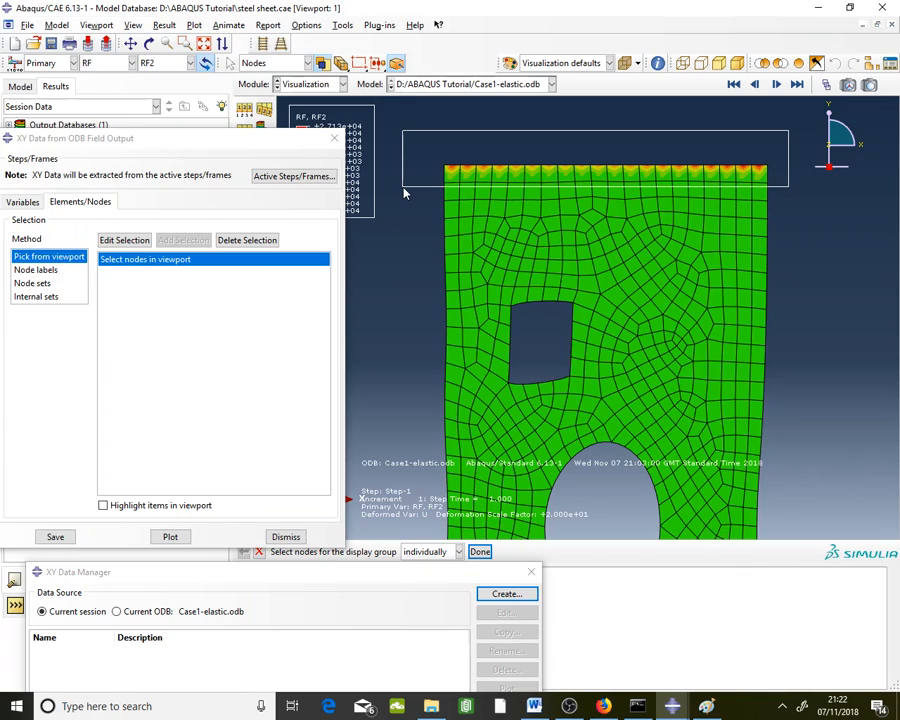
left_click_drag(404, 193, 404, 193)
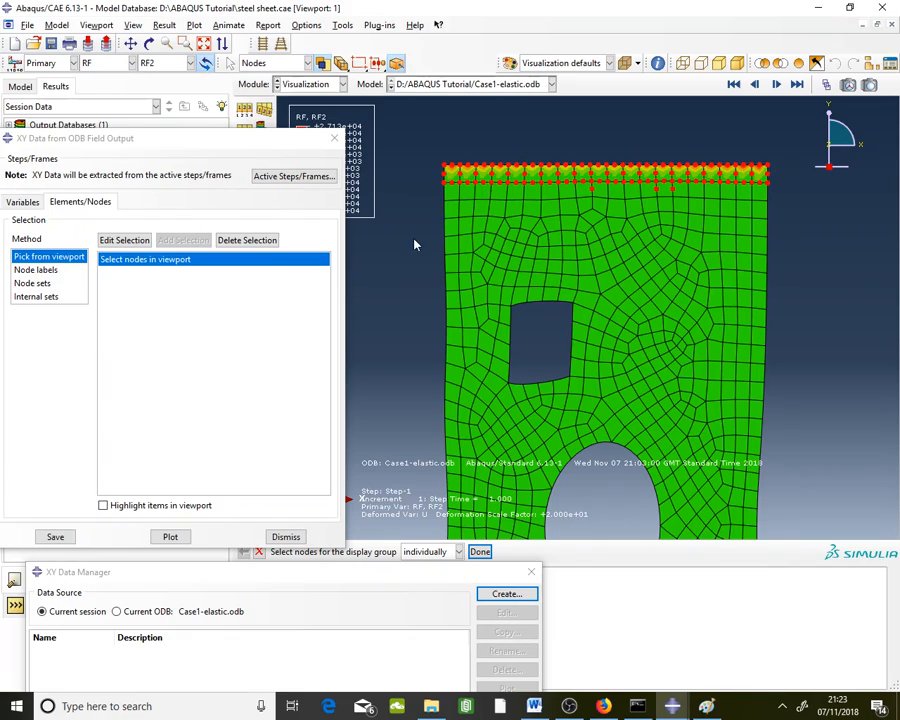
left_click(392, 254)
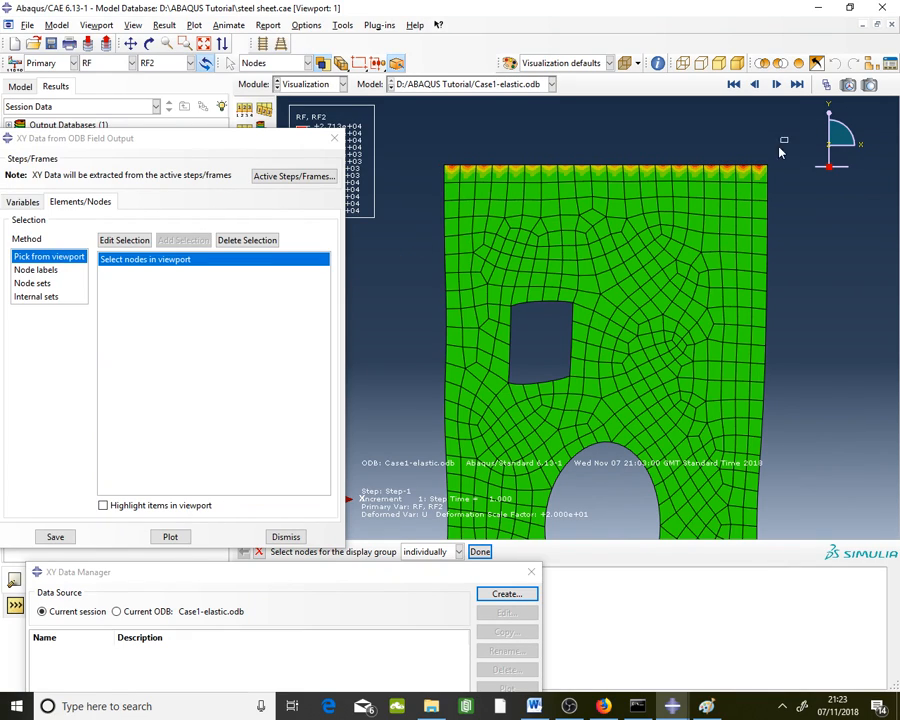
Step: Box-select only the nodes along the plate's top edge, accept the selection and save their RF2 curves as XY data
left_click_drag(781, 150, 417, 177)
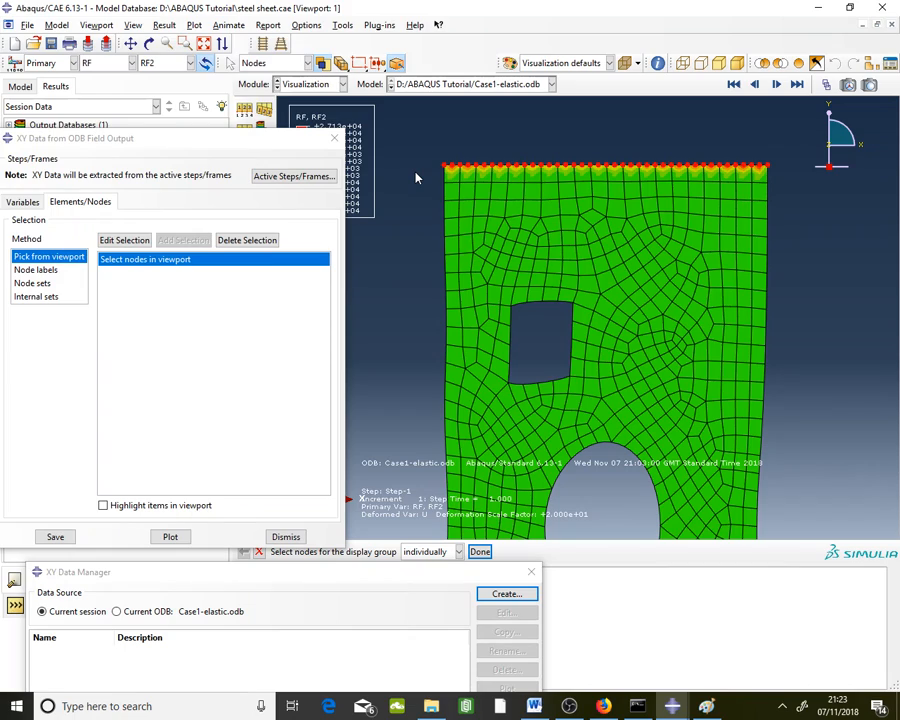
left_click(480, 551)
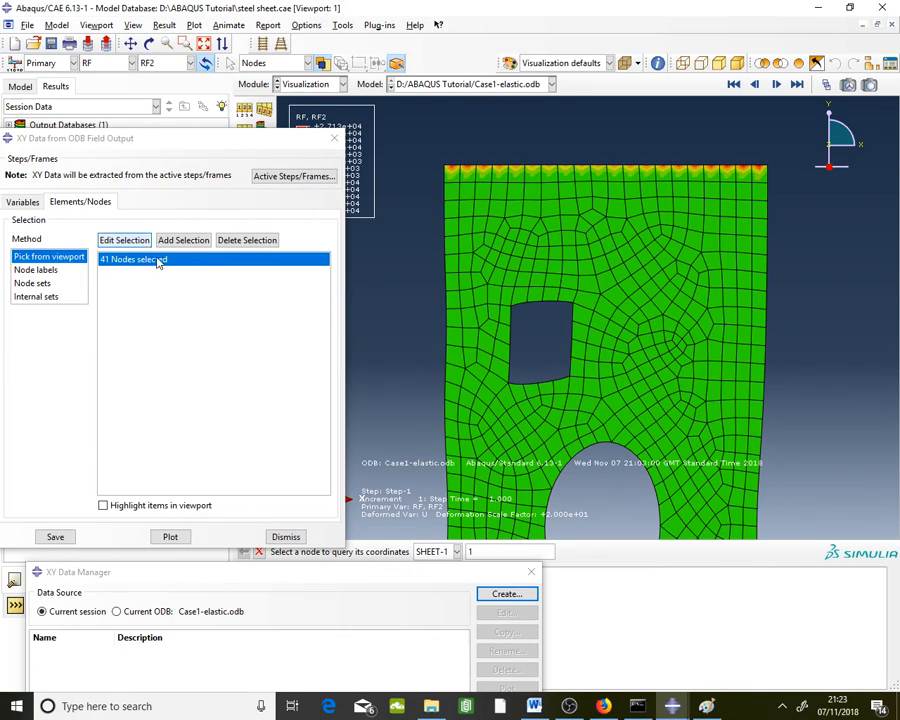
left_click(55, 537)
left_click(127, 385)
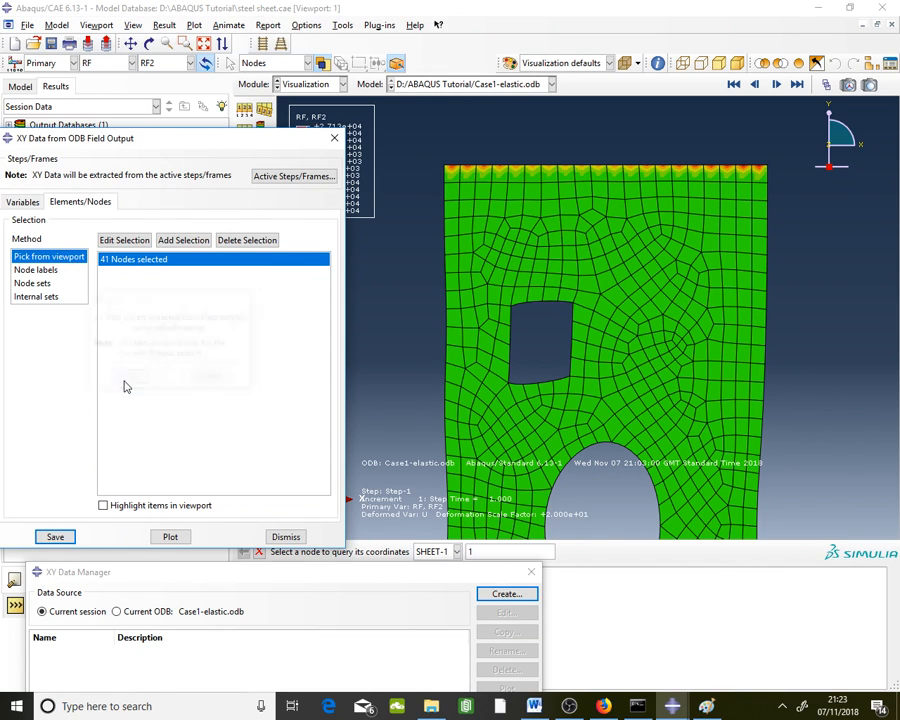
Step: Inspect the saved RF2 data of nodes 26, 27 and 121 from the XY Data Manager and close the data editor
left_click_drag(346, 572, 485, 114)
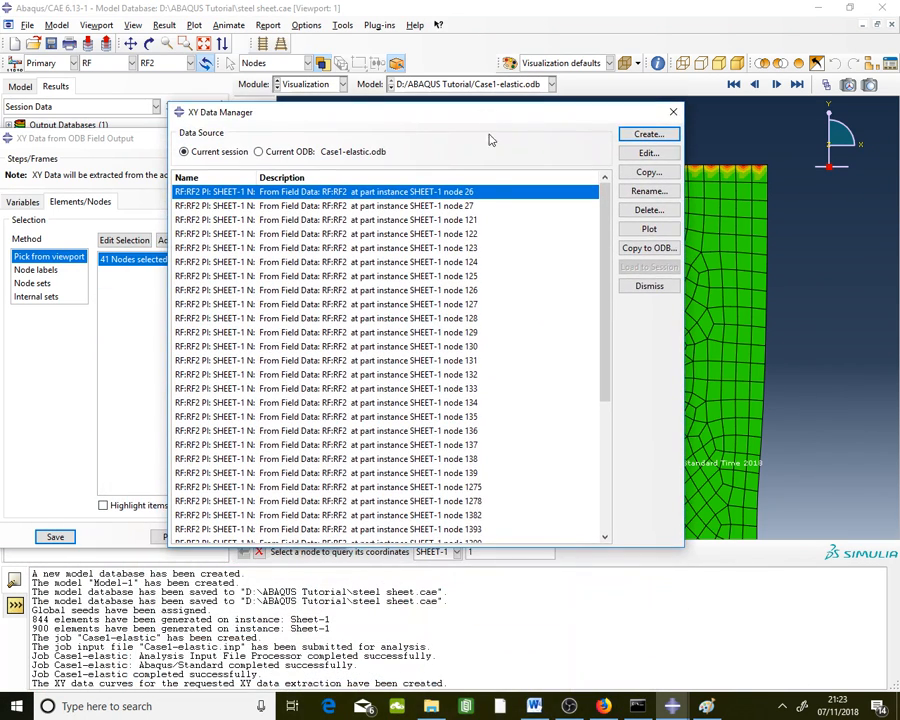
double_click(463, 193)
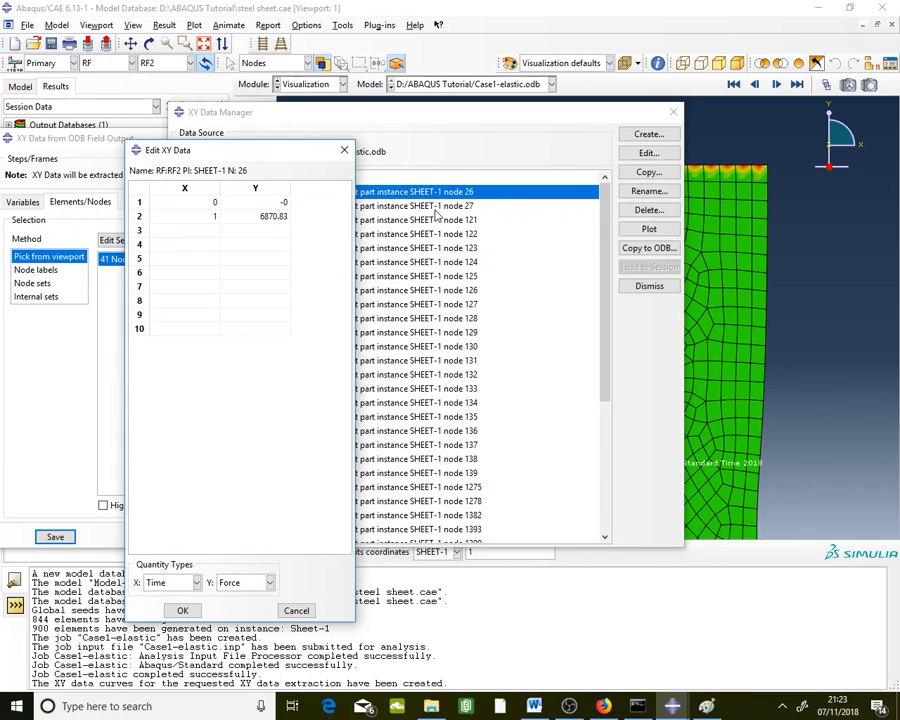
double_click(467, 206)
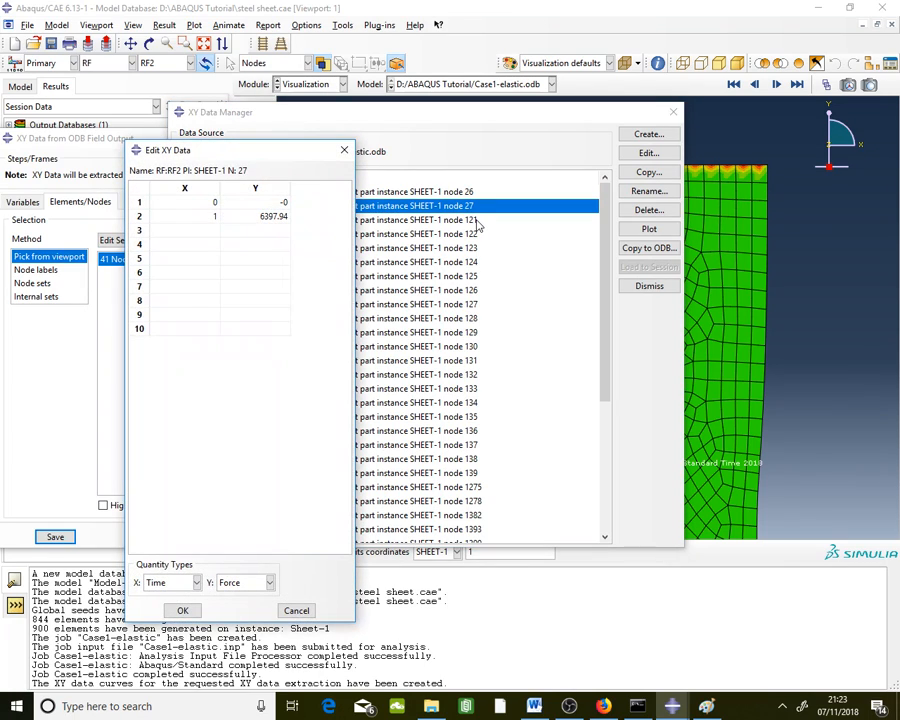
double_click(476, 220)
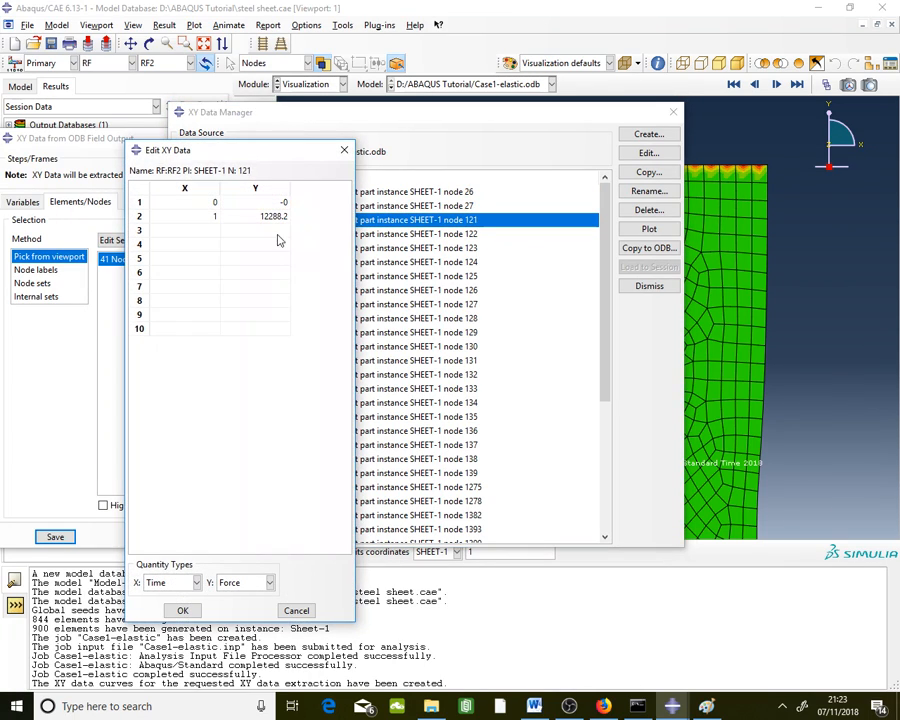
left_click(344, 150)
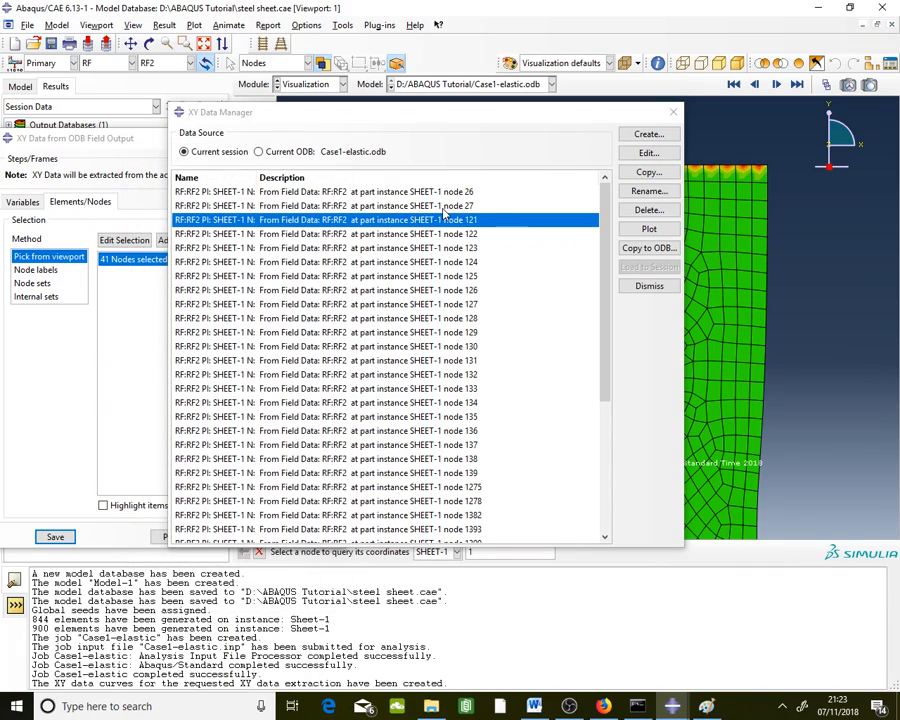
Step: Move the XY Data Manager aside and start a new XY data set that operates on existing XY data
left_click_drag(606, 231, 620, 175)
left_click_drag(578, 112, 508, 113)
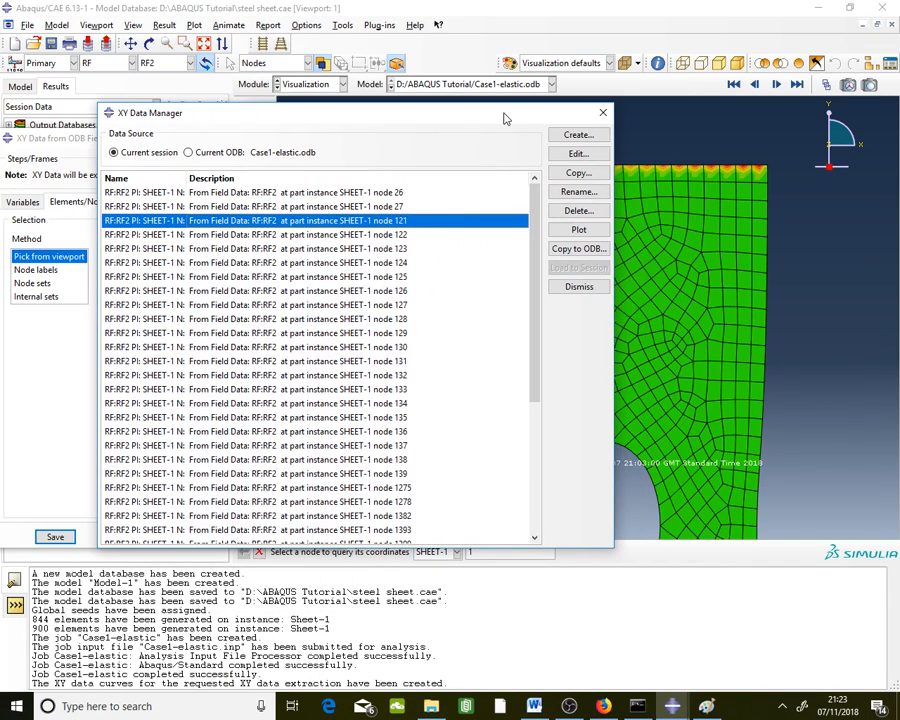
left_click(577, 137)
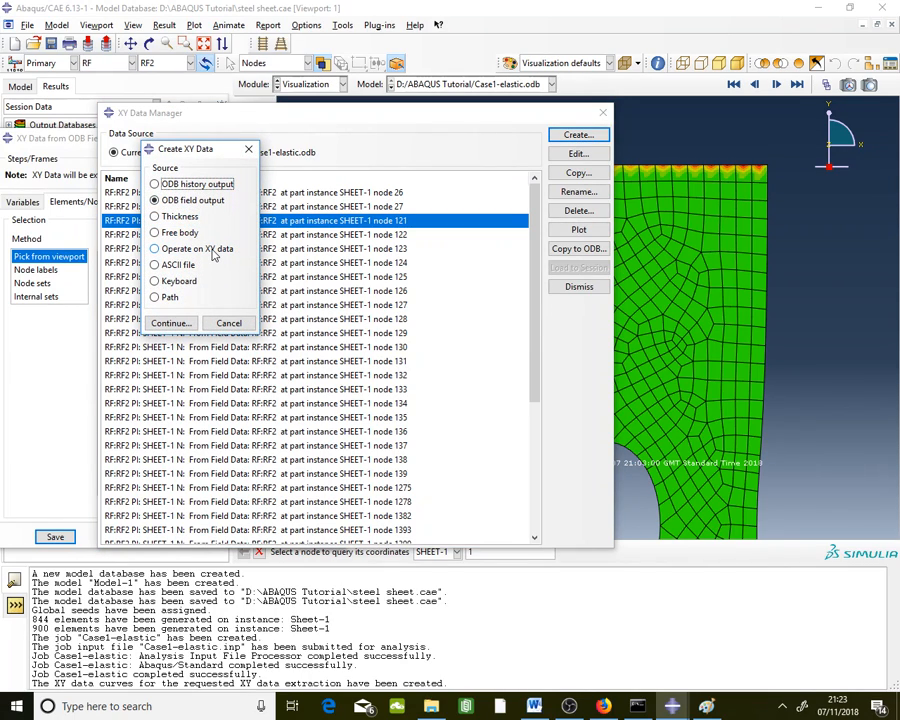
left_click(212, 252)
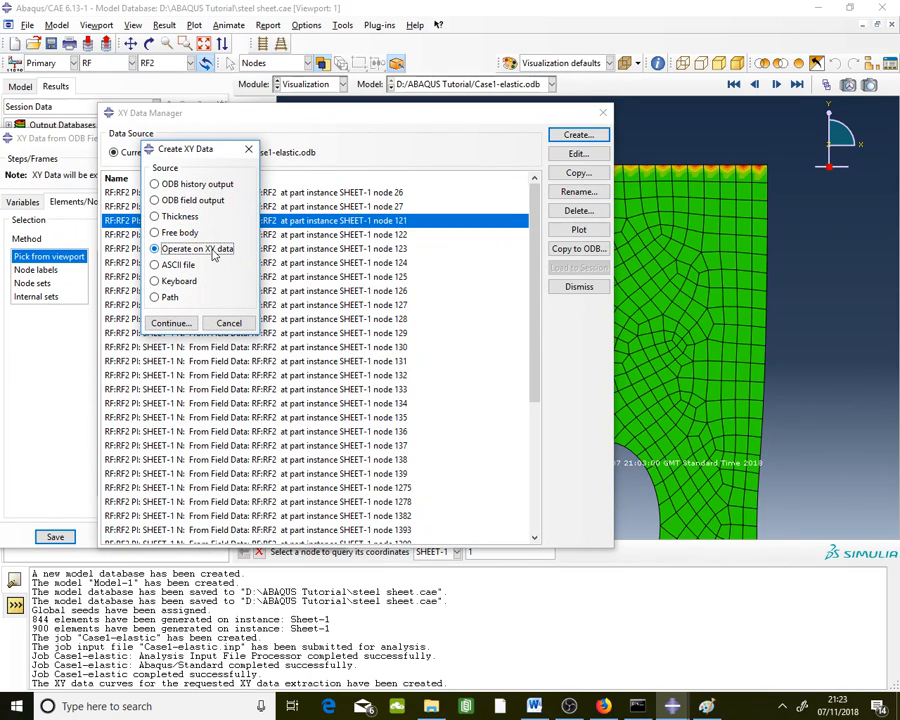
left_click(171, 324)
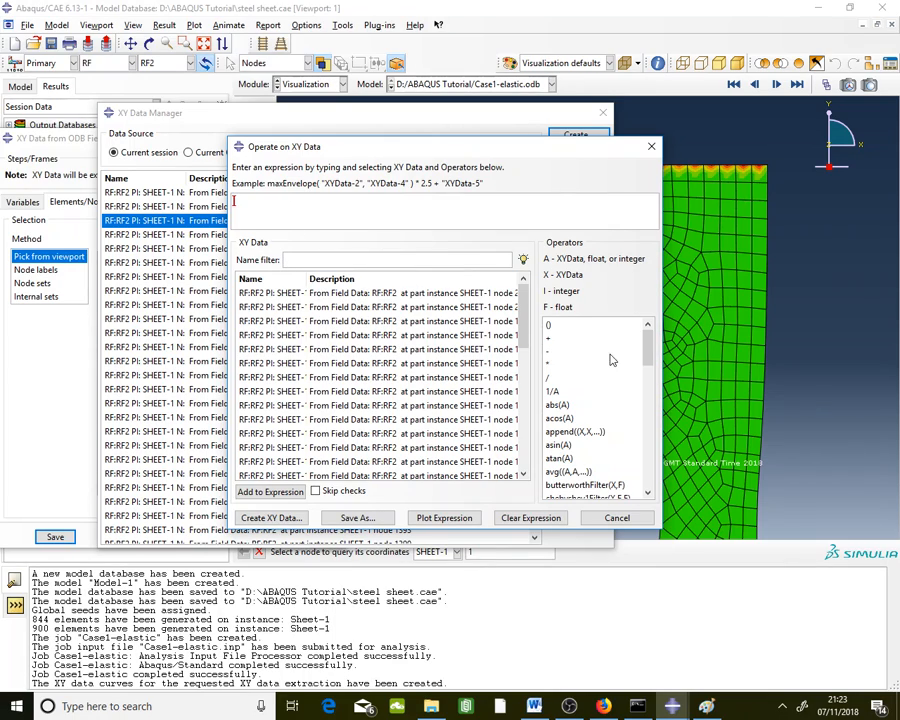
Step: Build a sum expression with the sum((A,A,...)) operator over all the top-edge nodes' RF2 curves
left_click_drag(645, 344, 649, 468)
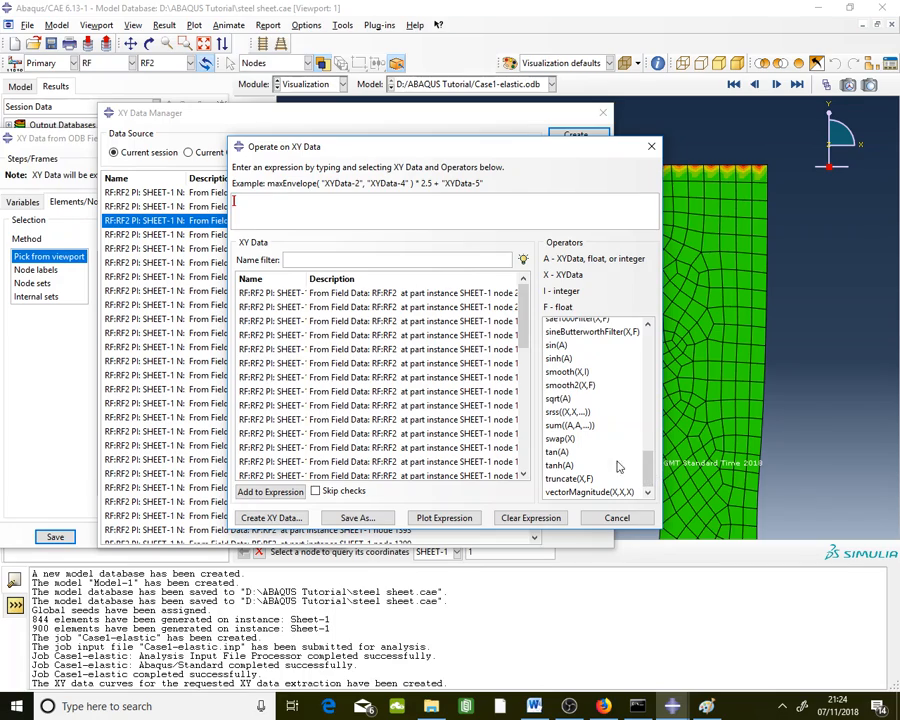
left_click(576, 425)
left_click(503, 294)
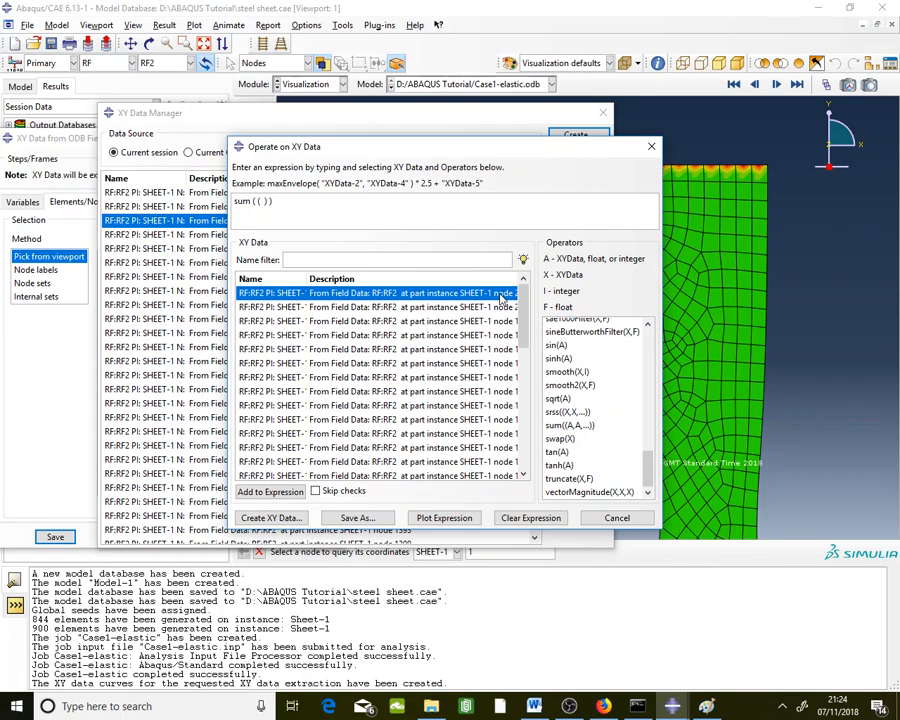
left_click_drag(503, 297, 498, 478)
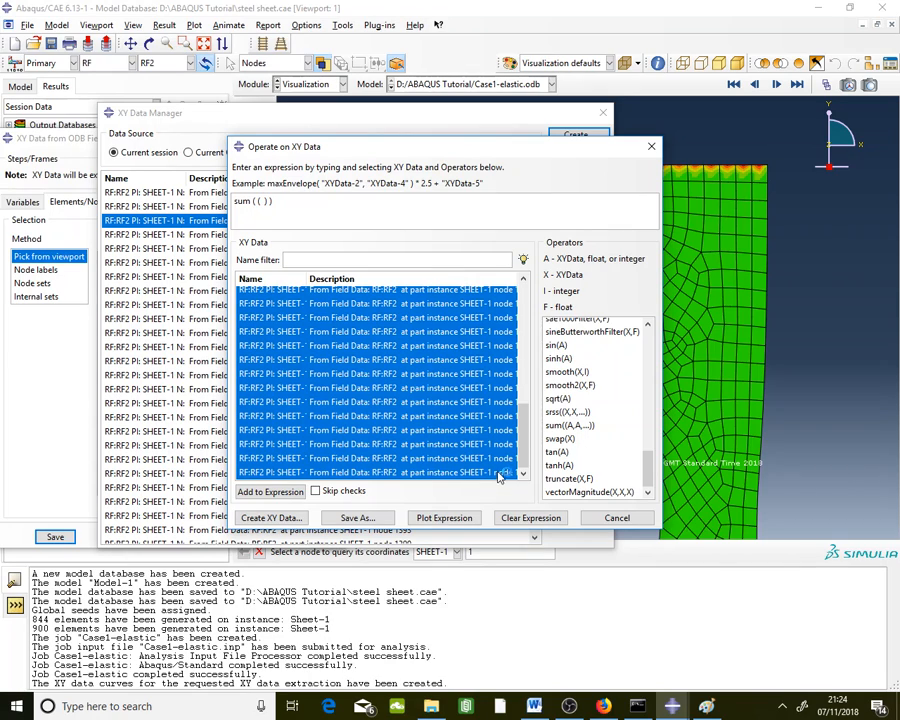
mouse_move(521, 465)
left_mouse_down()
mouse_move(522, 375)
mouse_move(530, 482)
mouse_move(530, 450)
left_mouse_up()
left_click(295, 499)
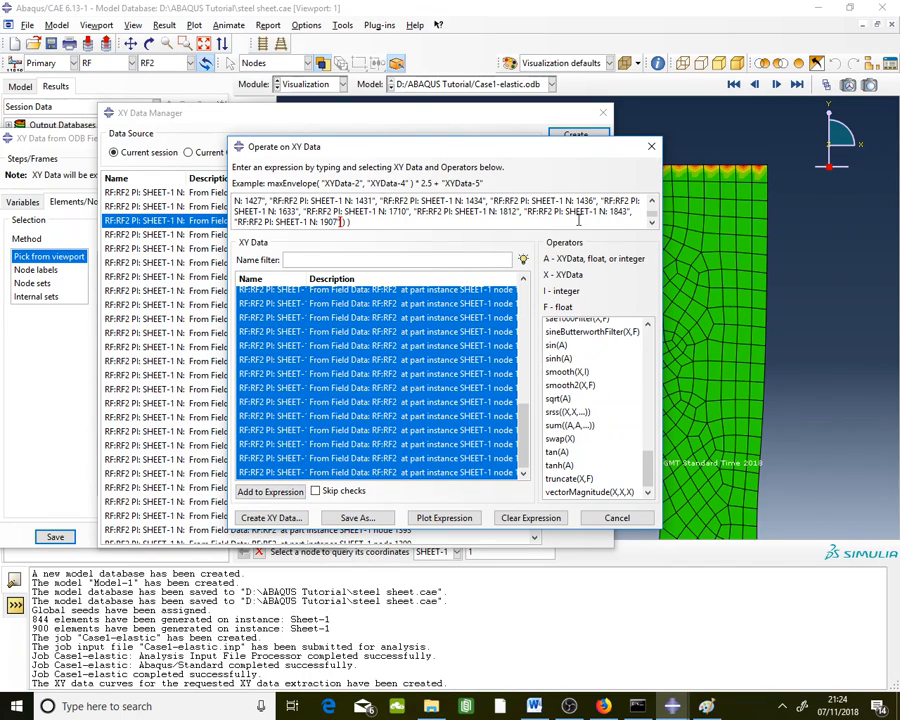
Step: Check the sum expression, divide it by 1000 to convert to kN, and save the result as XYData-1
left_click(652, 203)
left_click(652, 203)
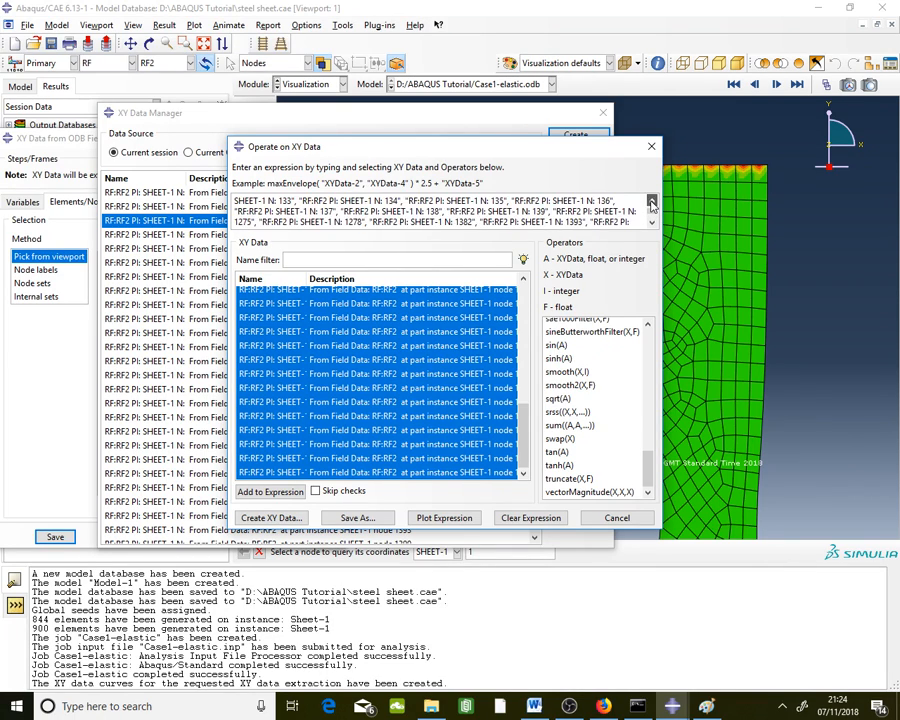
left_click(651, 224)
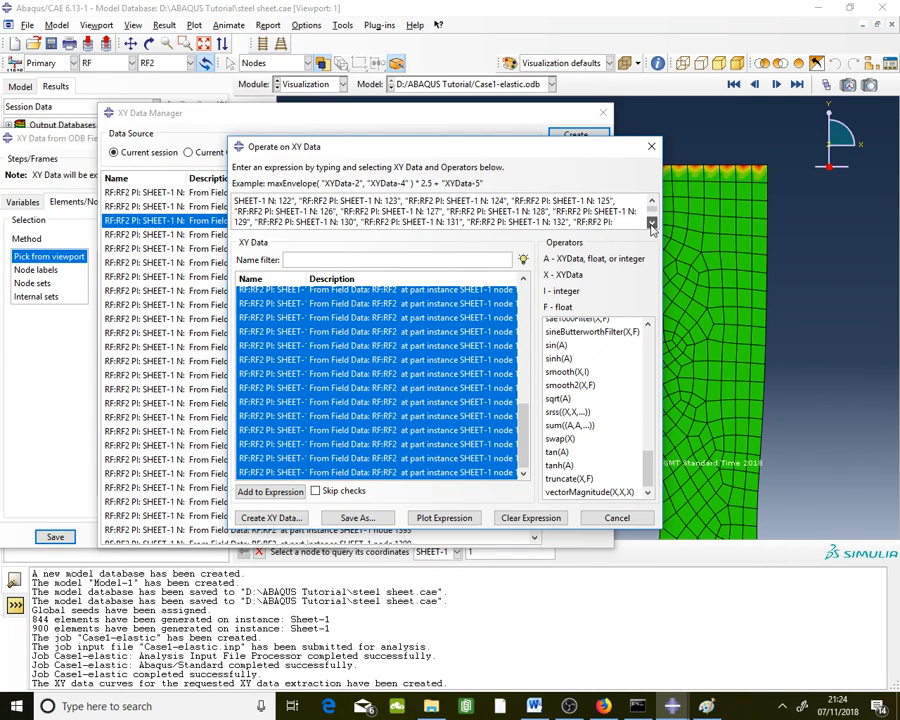
left_click(651, 224)
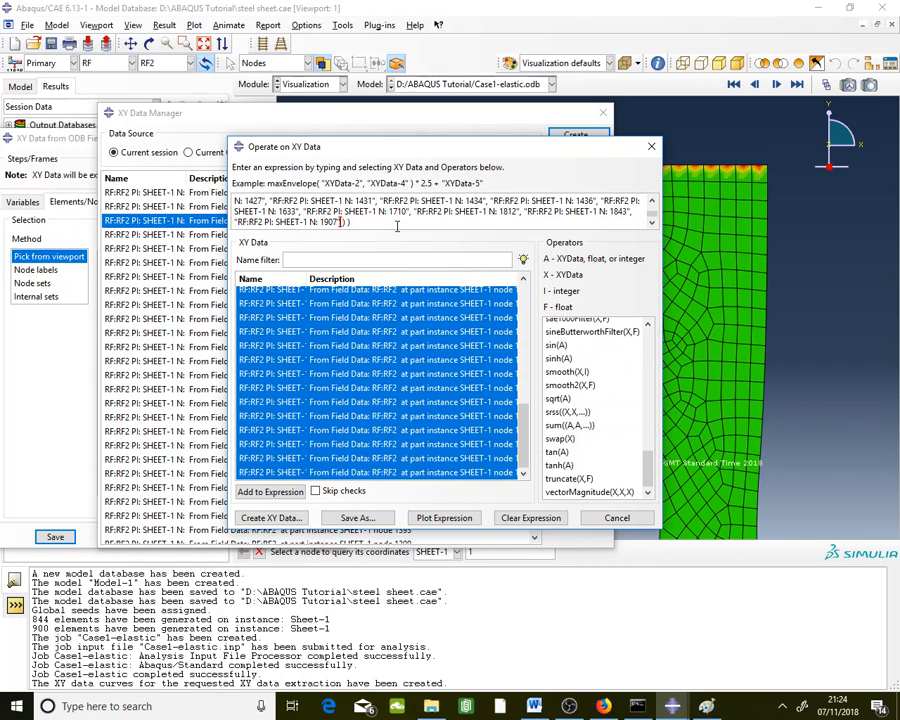
left_click(534, 706)
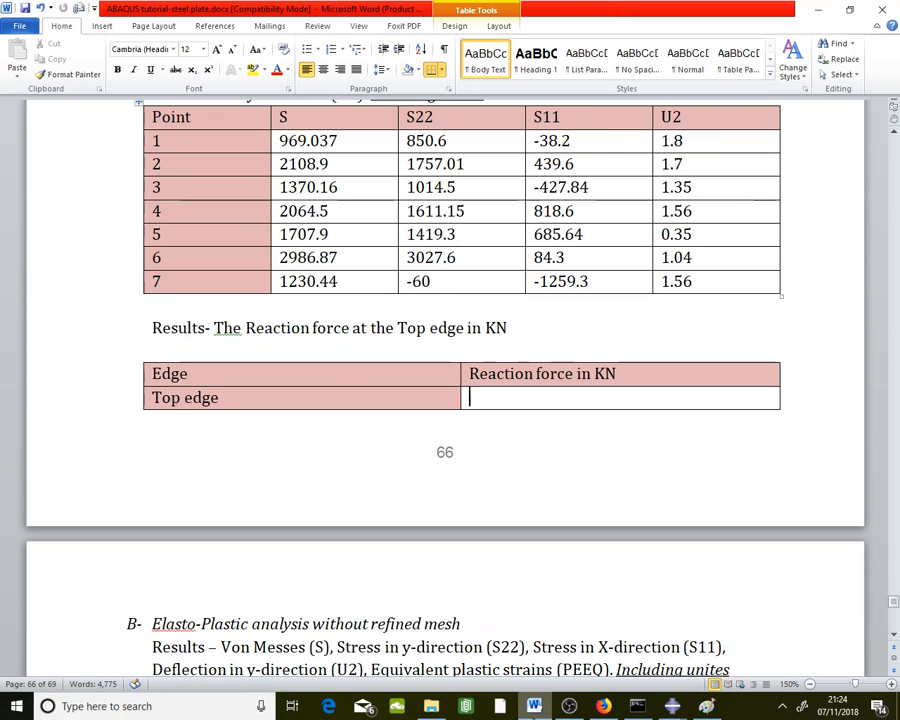
left_click(534, 706)
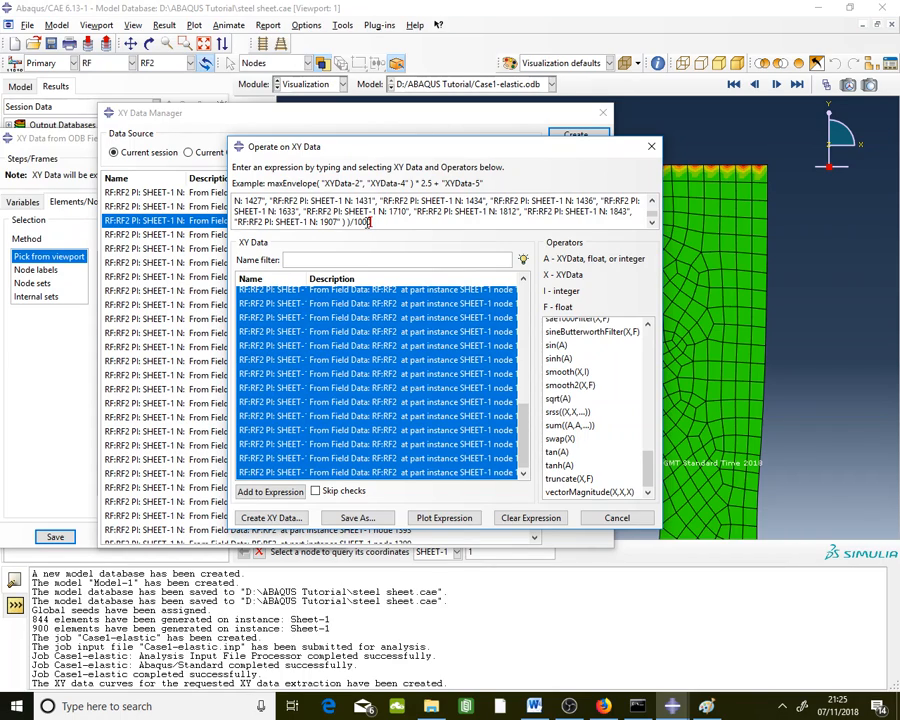
left_click(380, 518)
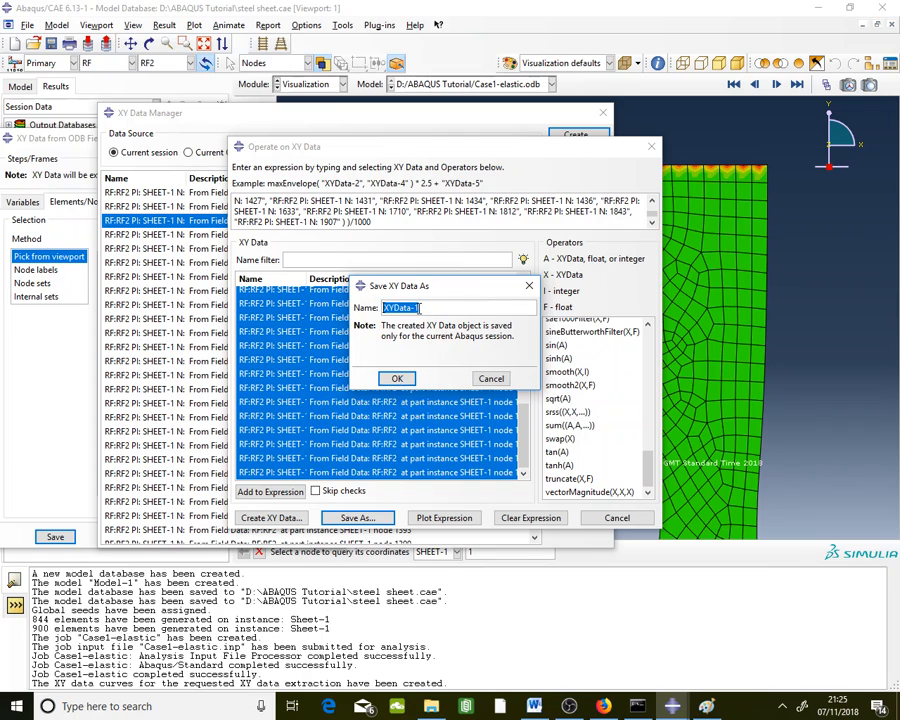
left_click(405, 381)
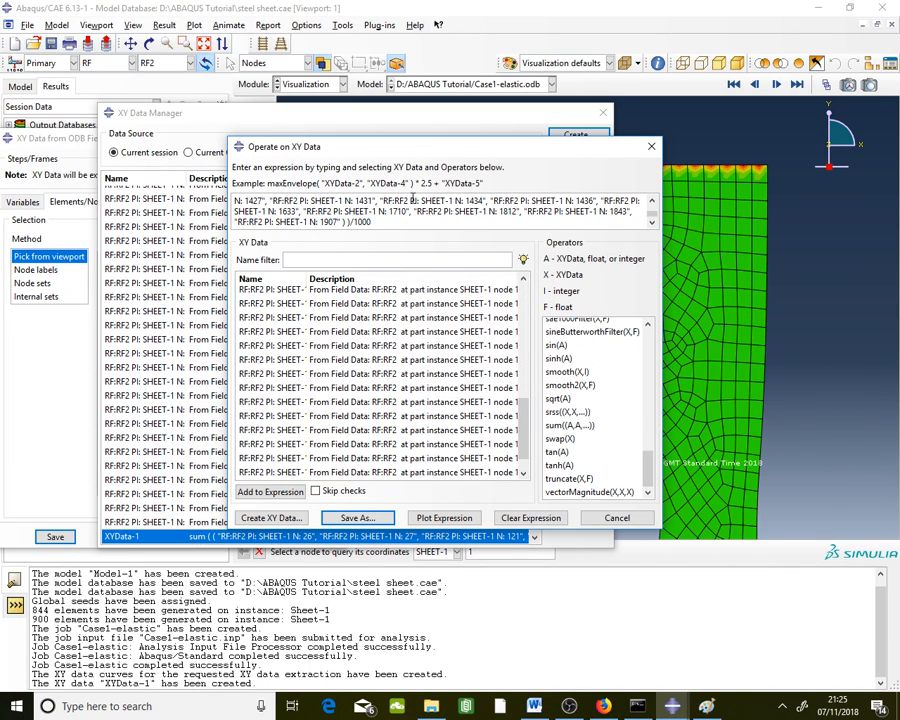
Step: Move the expression dialog aside, open XYData-1 and copy its Y value at X = 1
left_click_drag(418, 153, 791, 461)
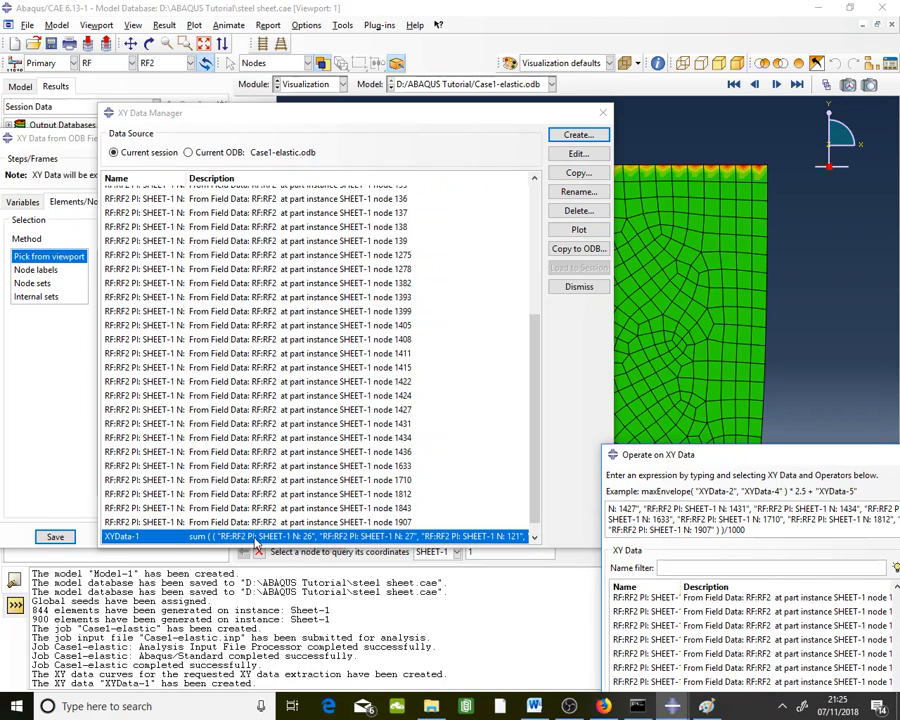
double_click(256, 537)
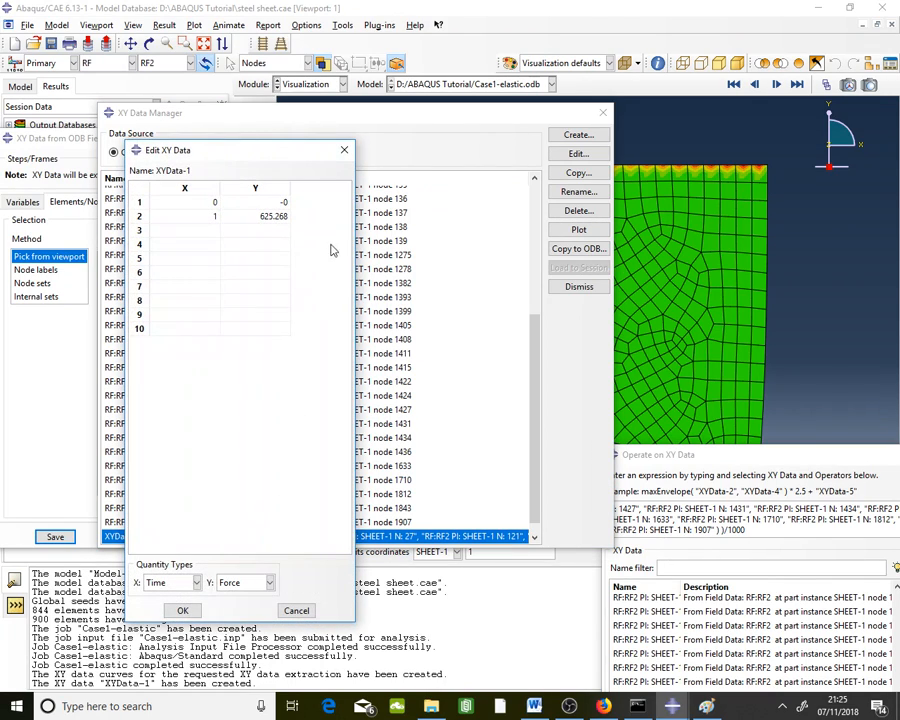
left_click_drag(283, 219, 208, 219)
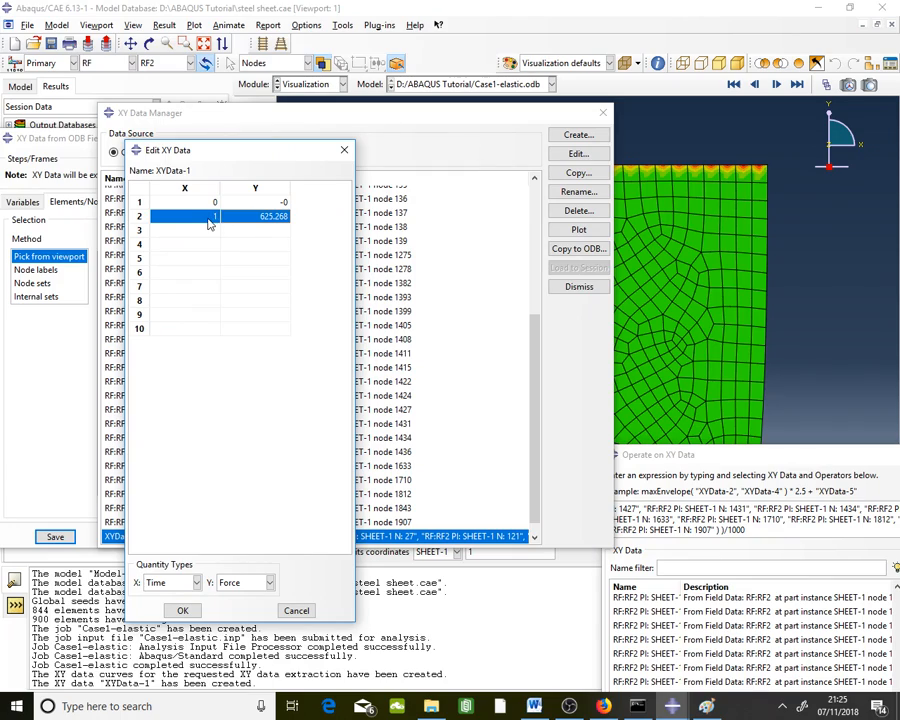
left_click(250, 215)
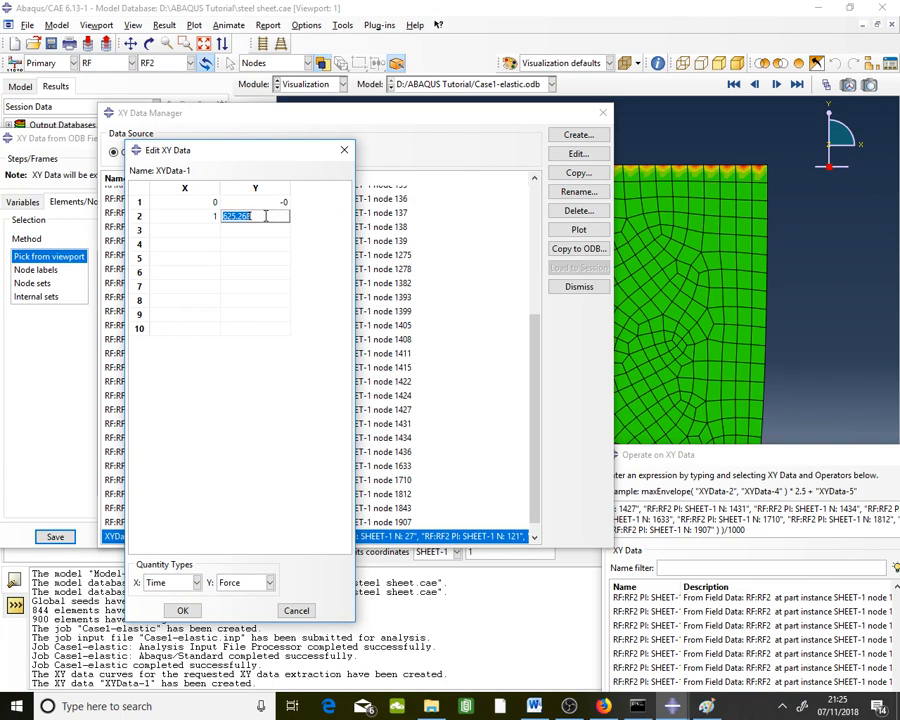
right_click(236, 216)
left_click(252, 237)
Step: Switch to Word and paste the copied value 625.268 as text into the Top edge reaction force cell
key("alt+Tab")
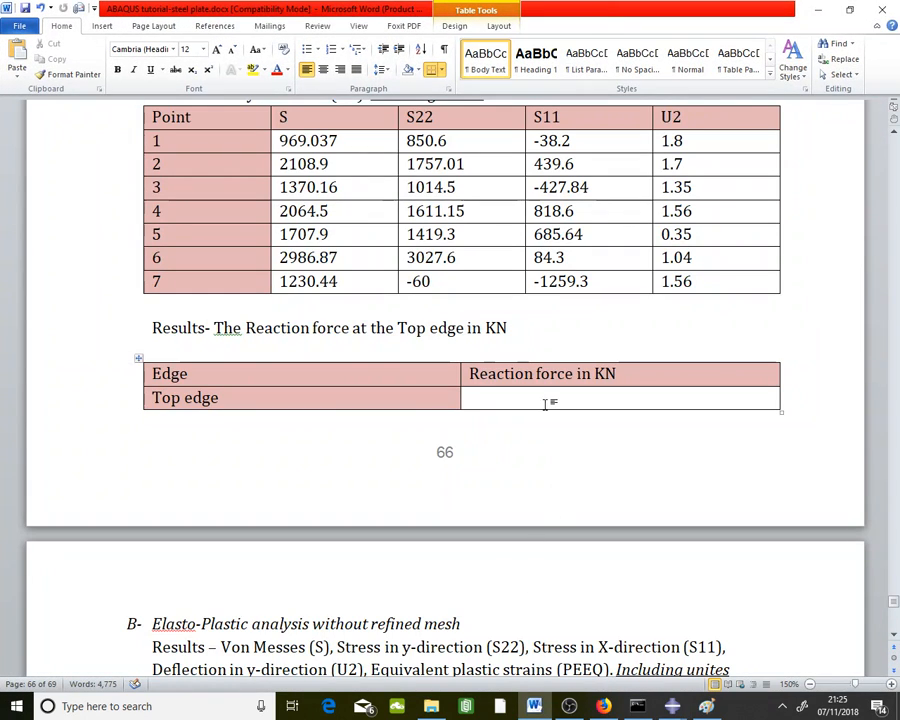
right_click(545, 404)
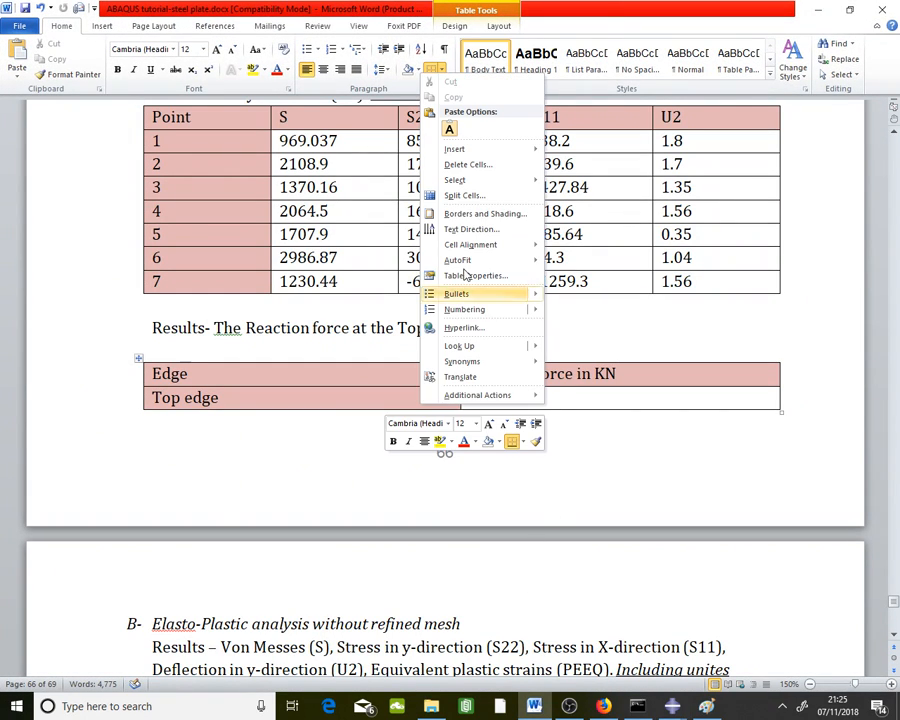
left_click(449, 129)
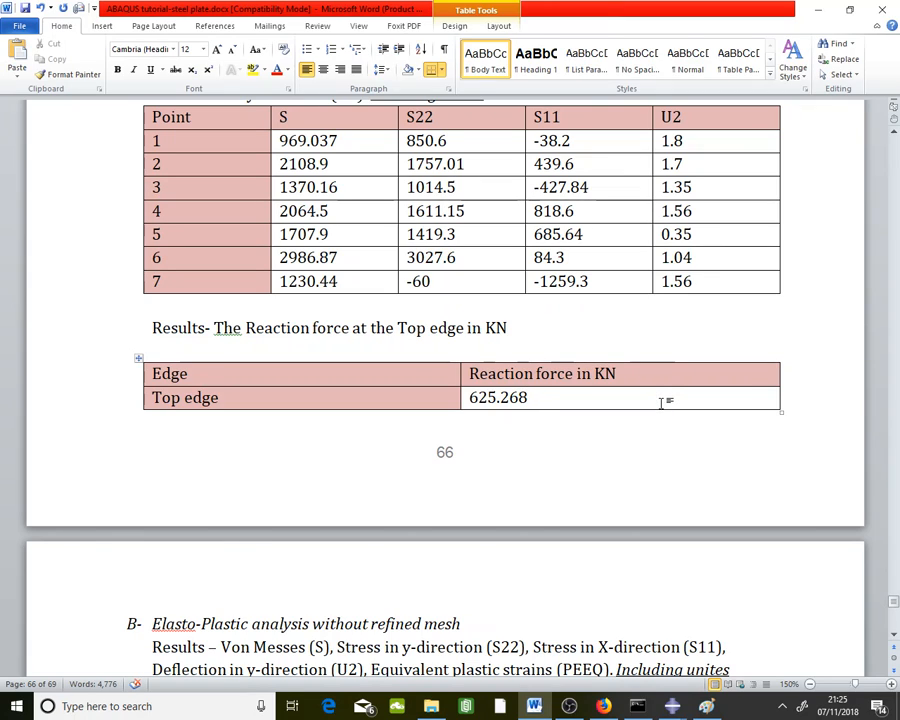
Step: Review the Case 1 linear elastic section, from the prescribed displacement heading to the stress, deflection and reaction force tables
scroll(661, 402, "up", 3)
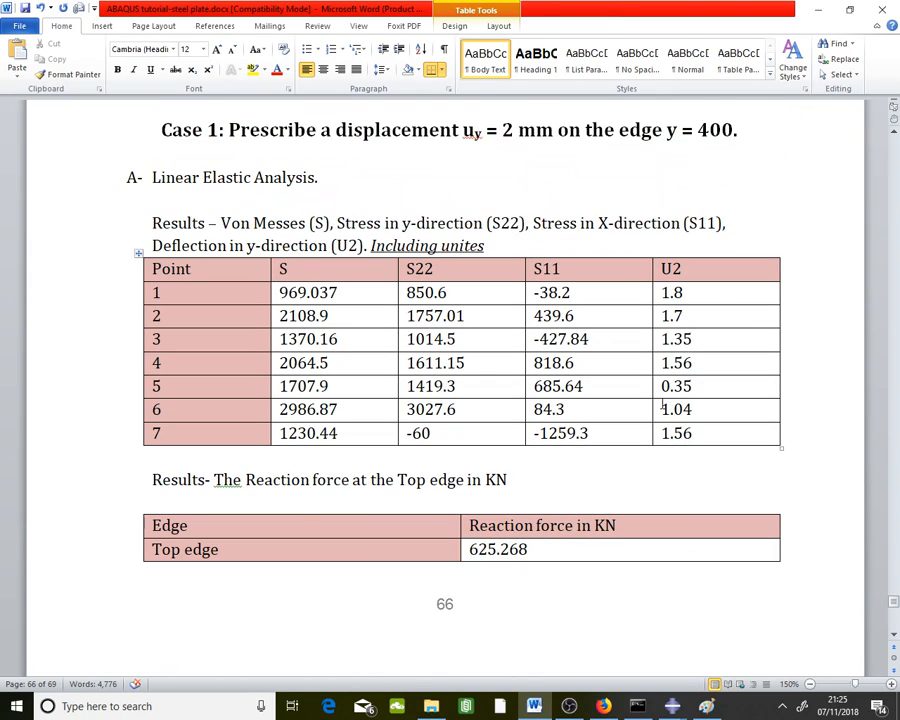
scroll(661, 402, "up", 1)
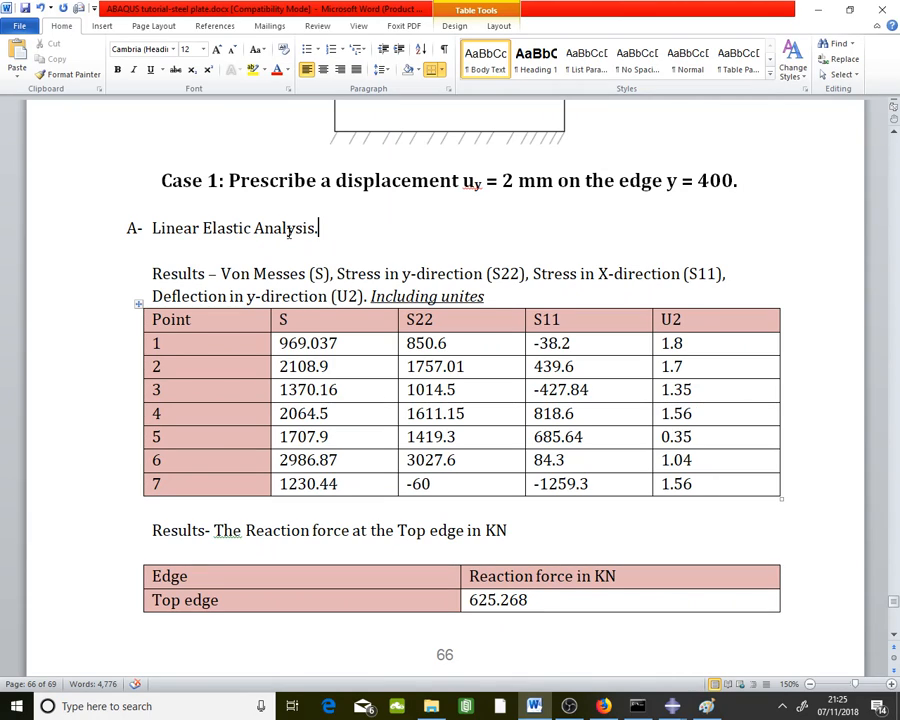
left_click_drag(320, 228, 166, 231)
left_click(459, 255)
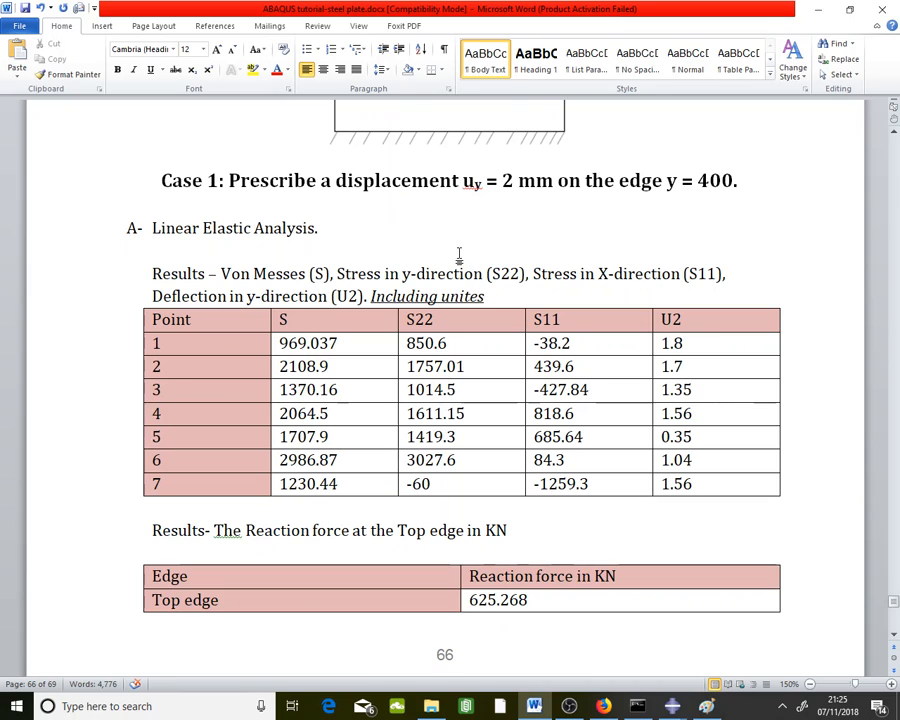
scroll(460, 255, "up", 4)
left_click(772, 383)
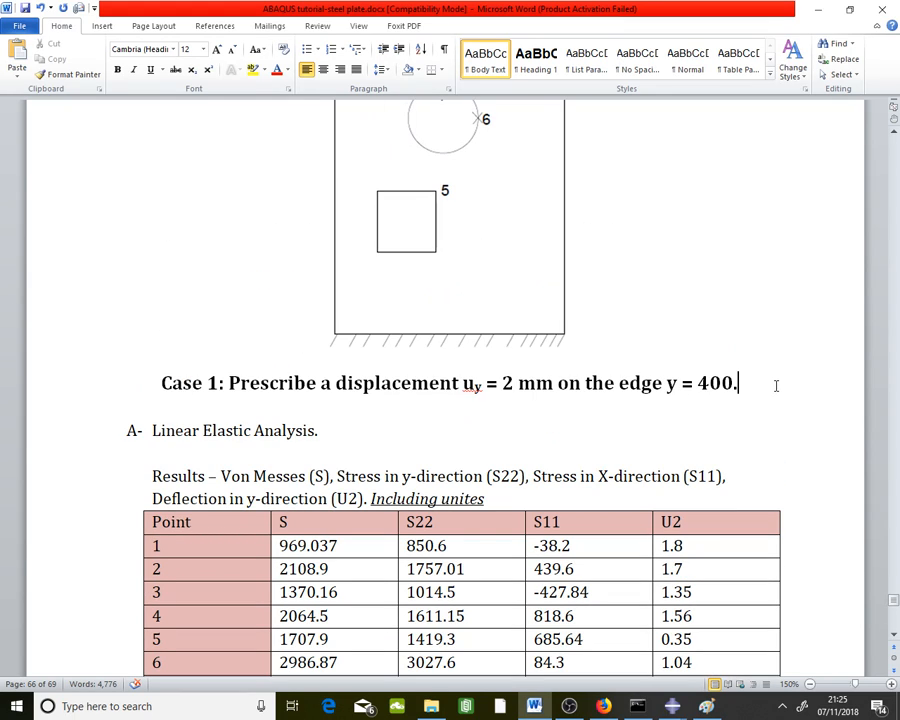
scroll(773, 383, "down", 3)
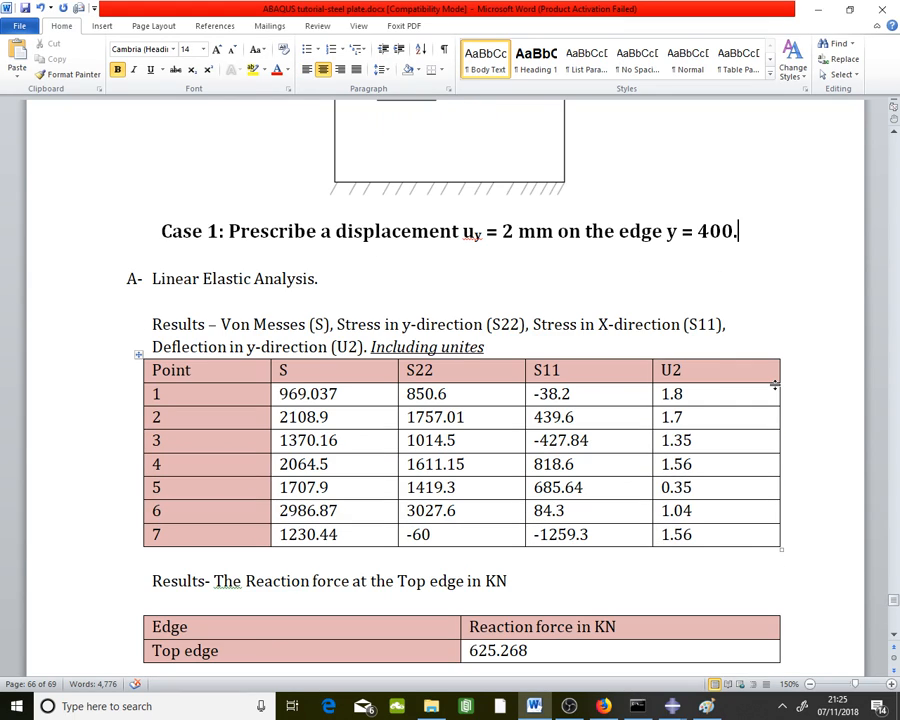
left_click(570, 706)
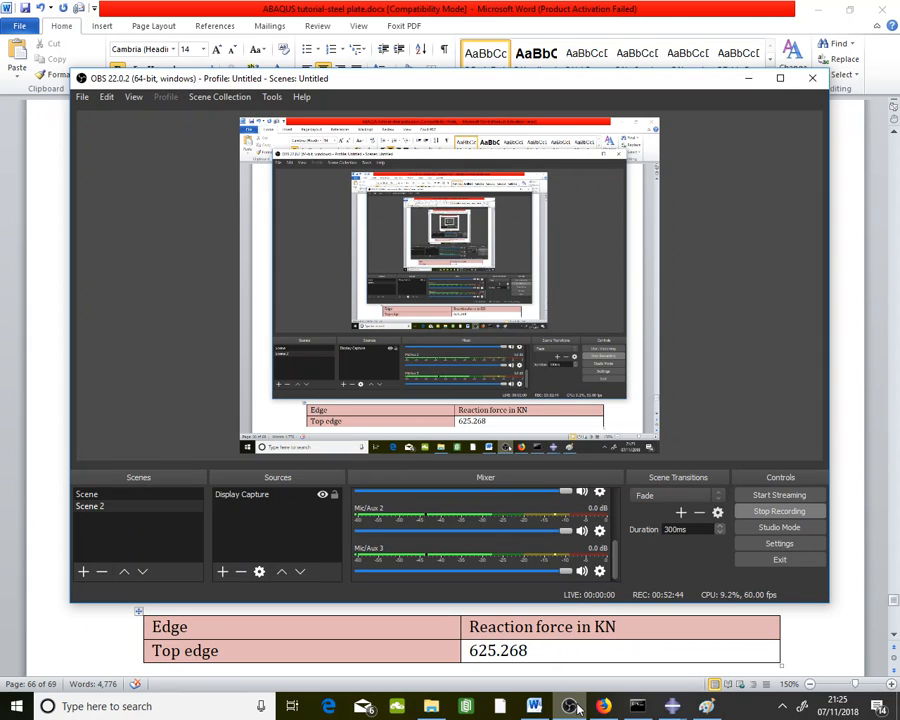
left_click(570, 706)
left_click(774, 370)
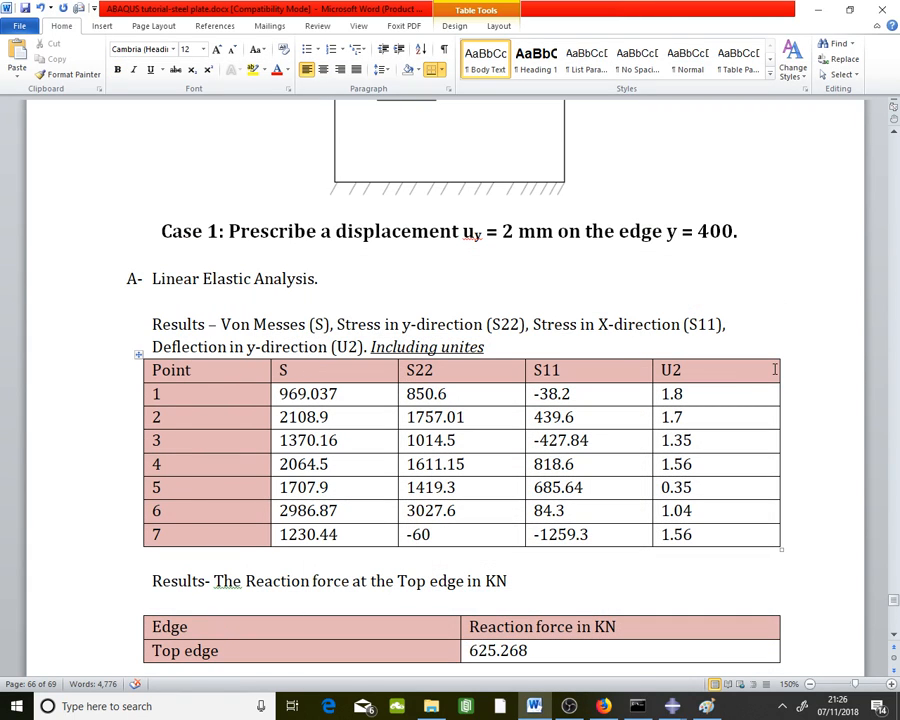
Step: Look through the elasto-plastic sections B and C to see which results each table and the load-displacement question require
left_click(726, 294)
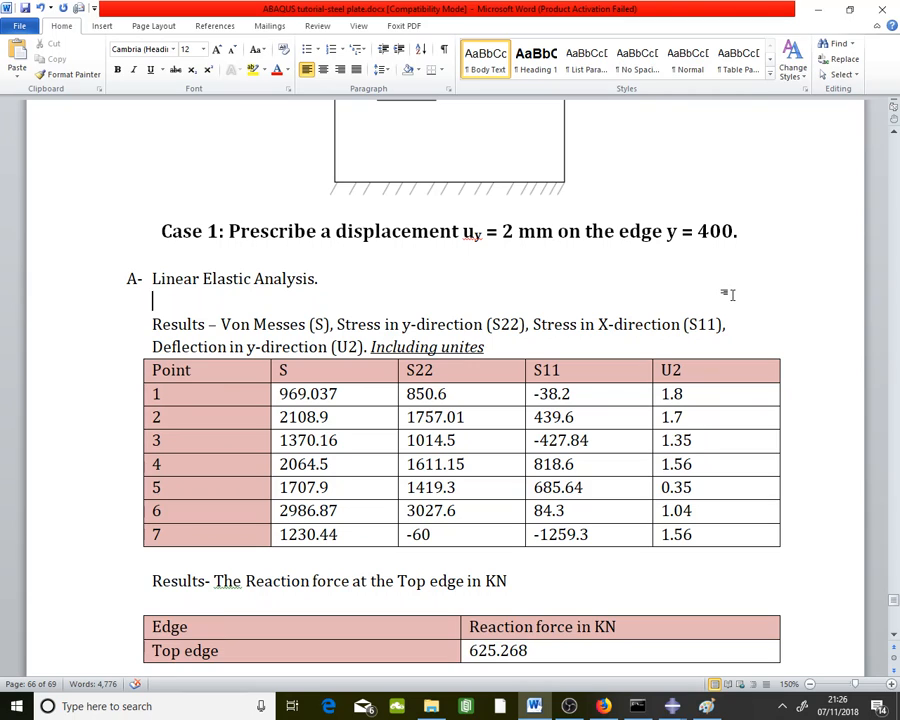
scroll(731, 294, "down", 3)
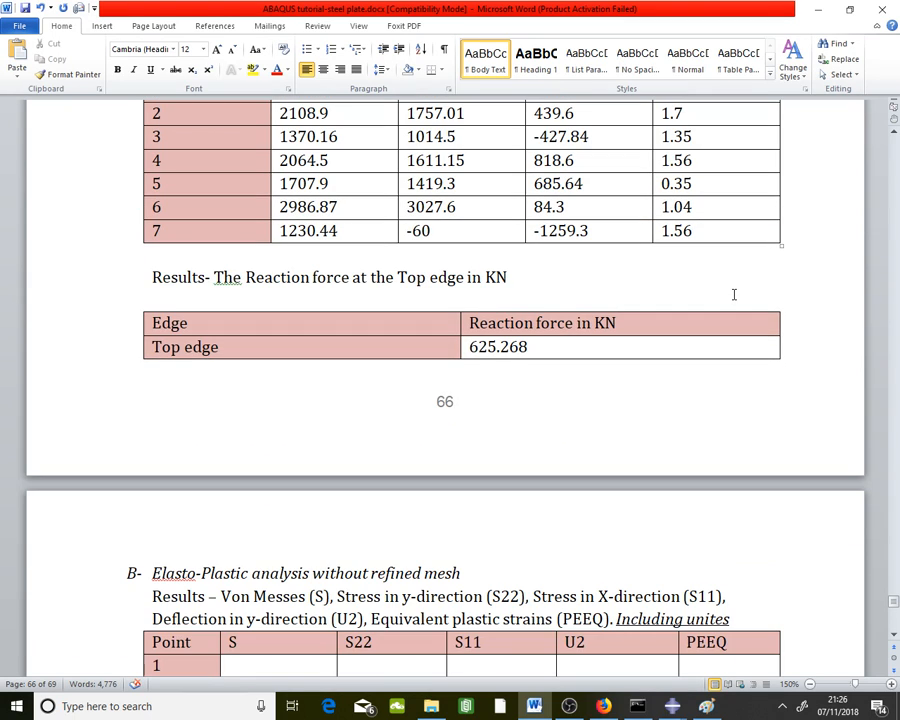
scroll(733, 294, "down", 2)
scroll(733, 294, "down", 2)
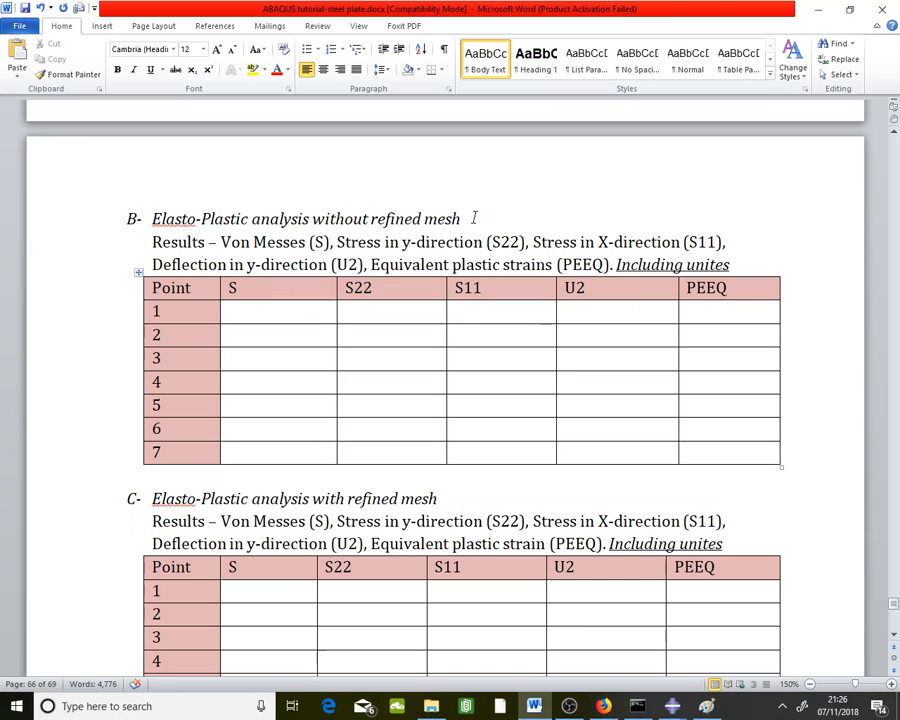
left_click_drag(468, 218, 193, 218)
left_click(558, 217)
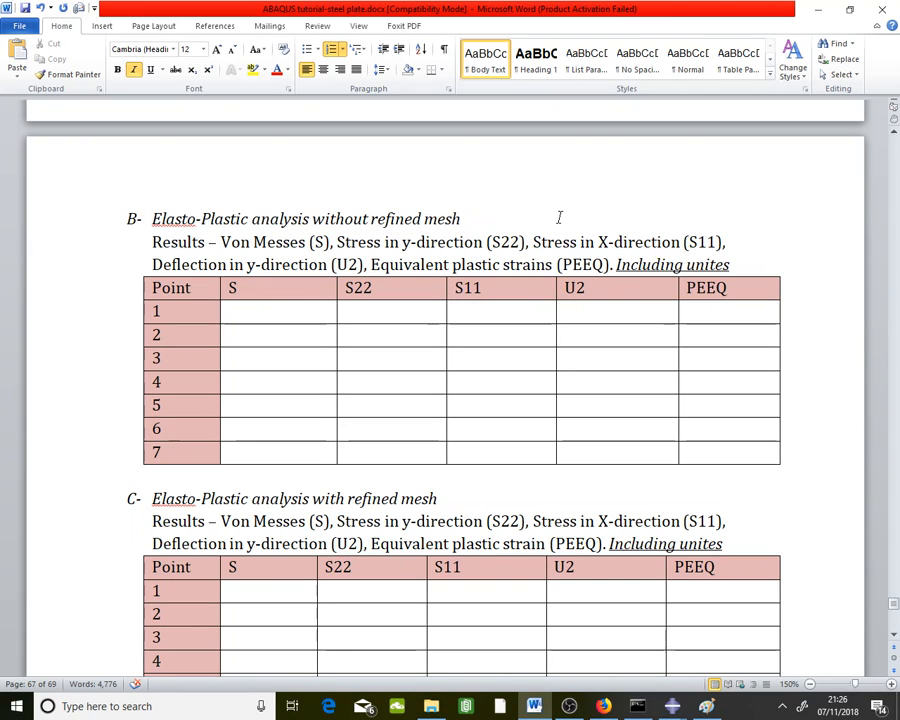
scroll(560, 217, "down", 4)
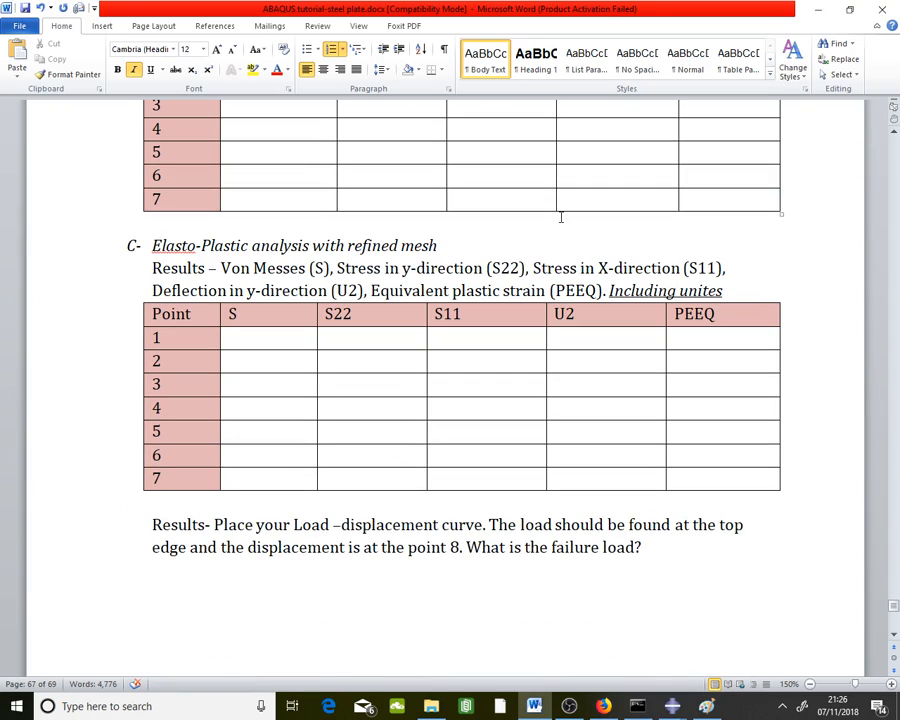
scroll(560, 216, "down", 11)
scroll(560, 216, "up", 11)
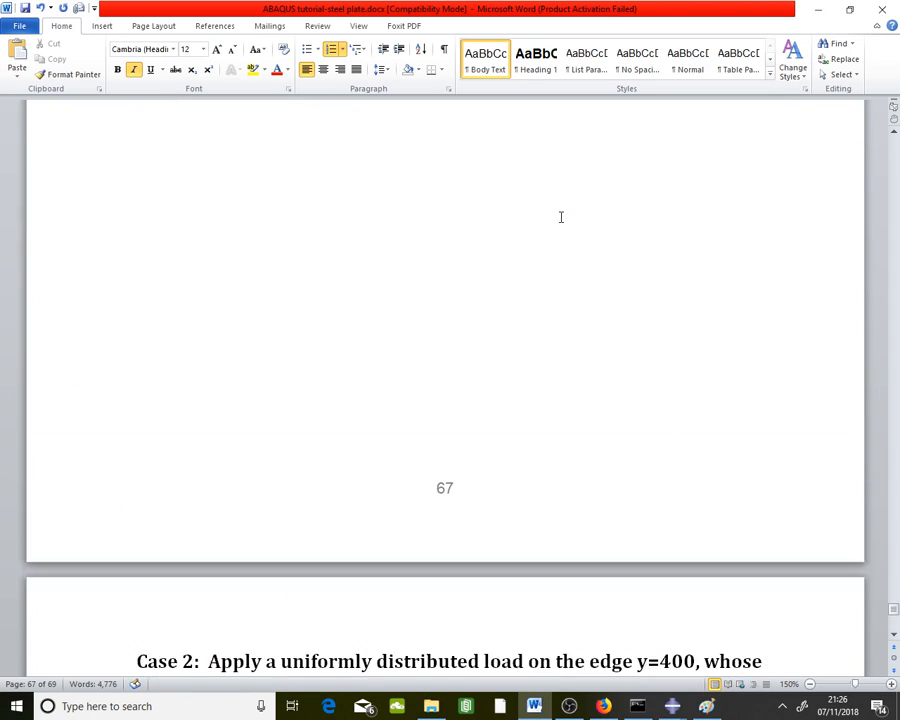
scroll(558, 218, "up", 2)
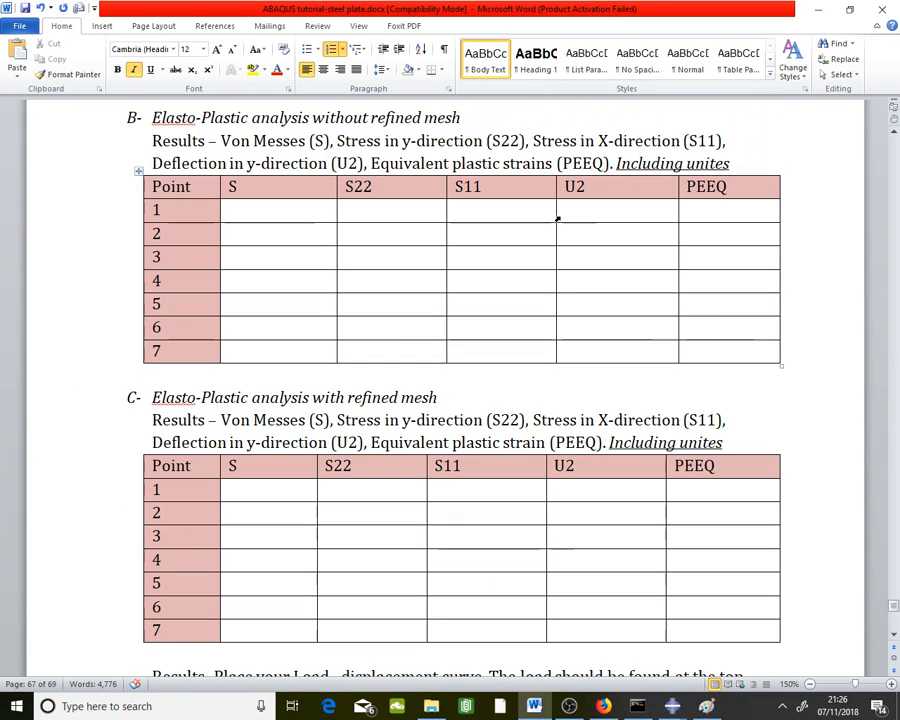
scroll(559, 216, "up", 2)
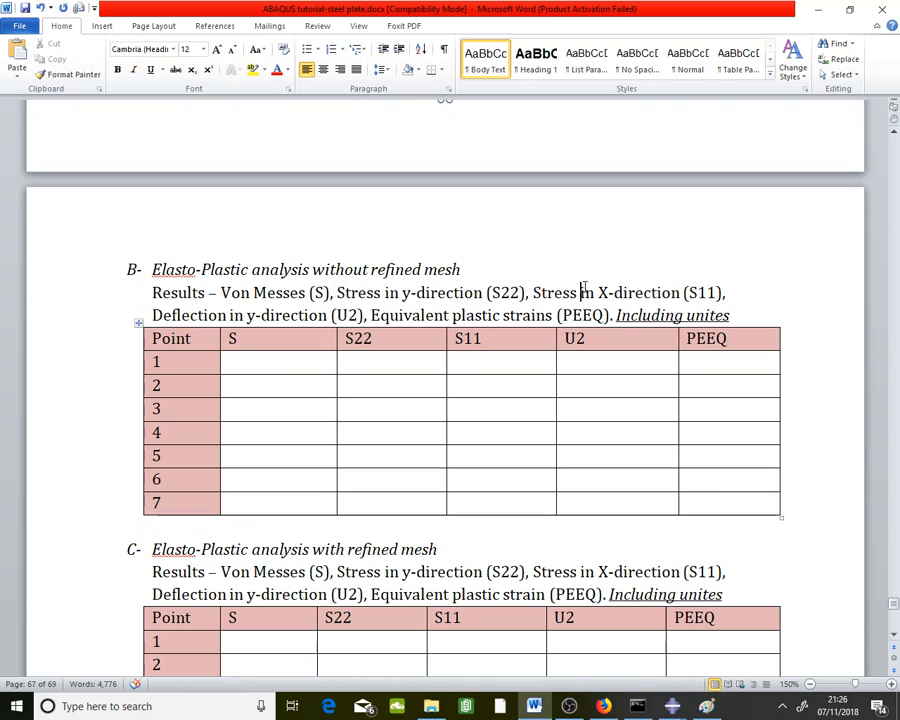